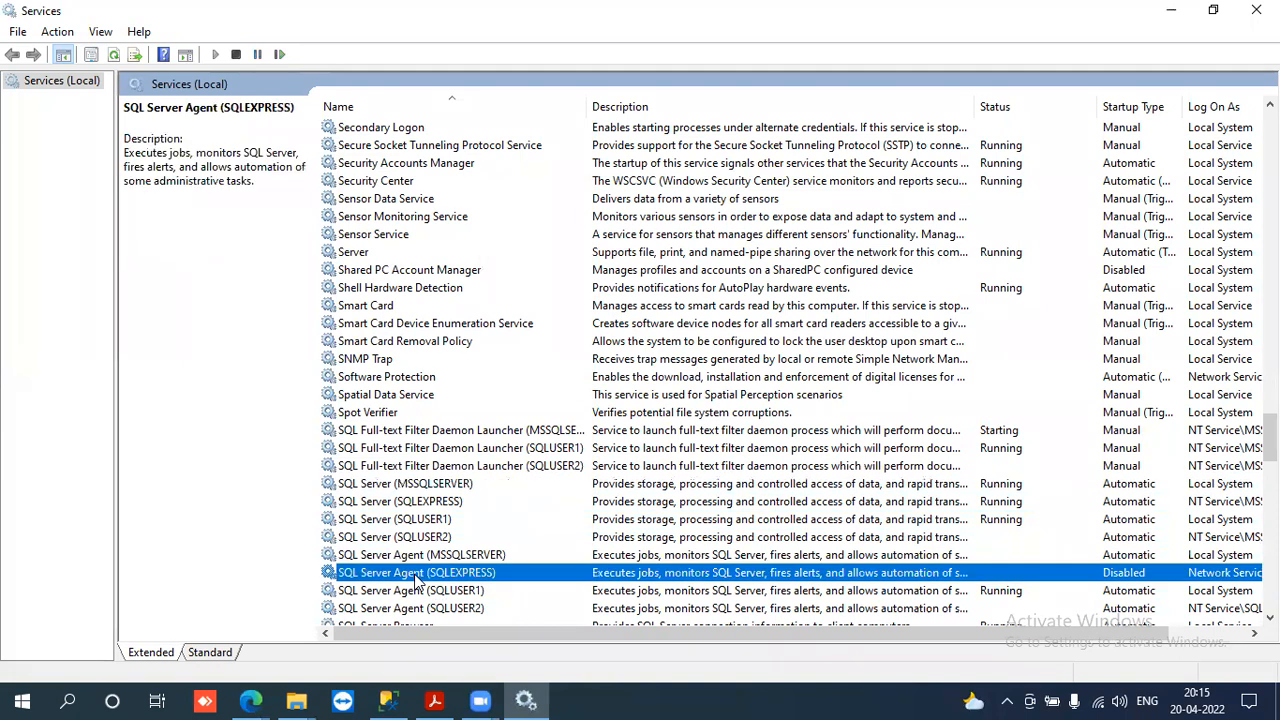
- Start the SQL Server Agent (MSSQLSERVER) service
click(406, 556)
right_click(406, 560)
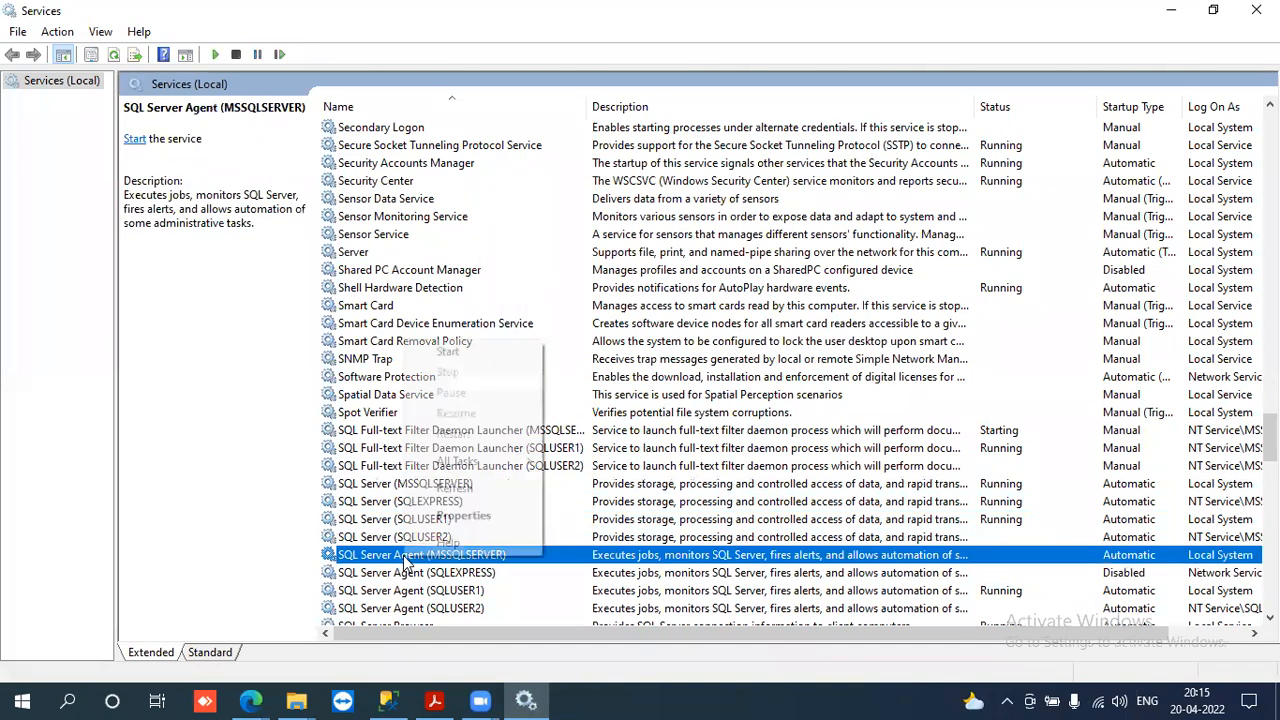
click(448, 353)
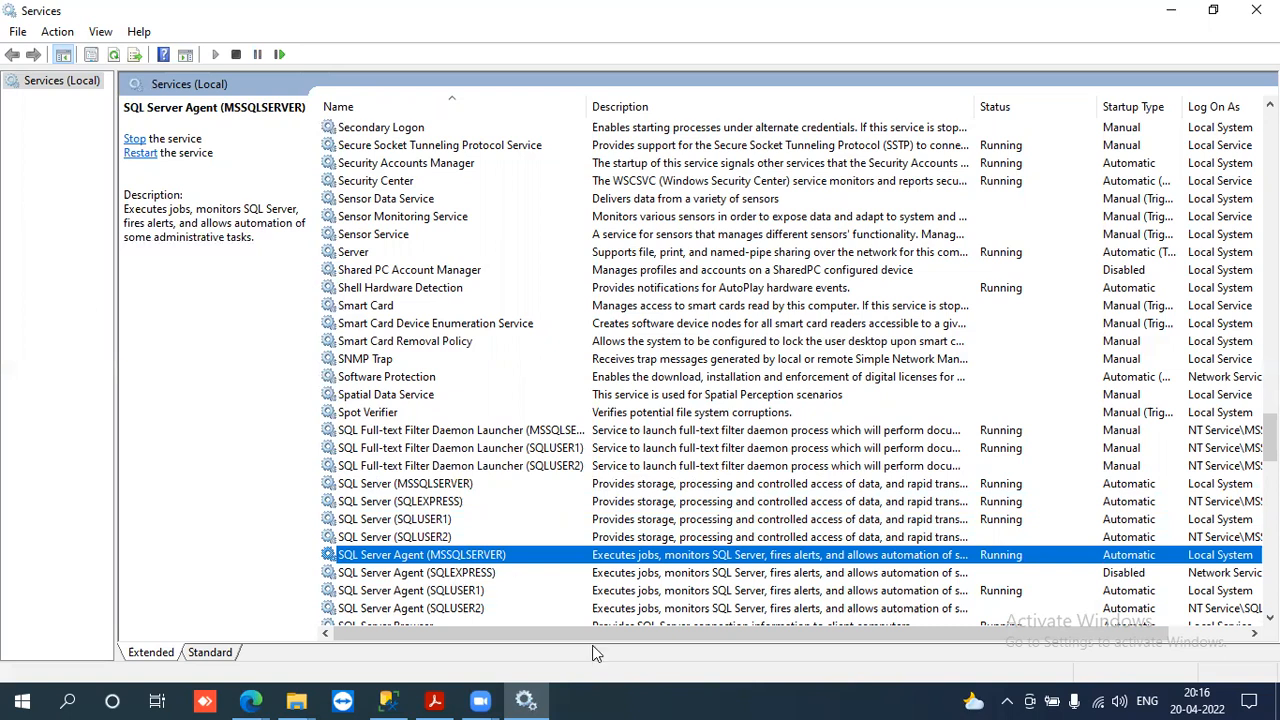
- Switch to SQL Server Management Studio, refresh the connected server in Object Explorer and expand its Databases folder
click(547, 697)
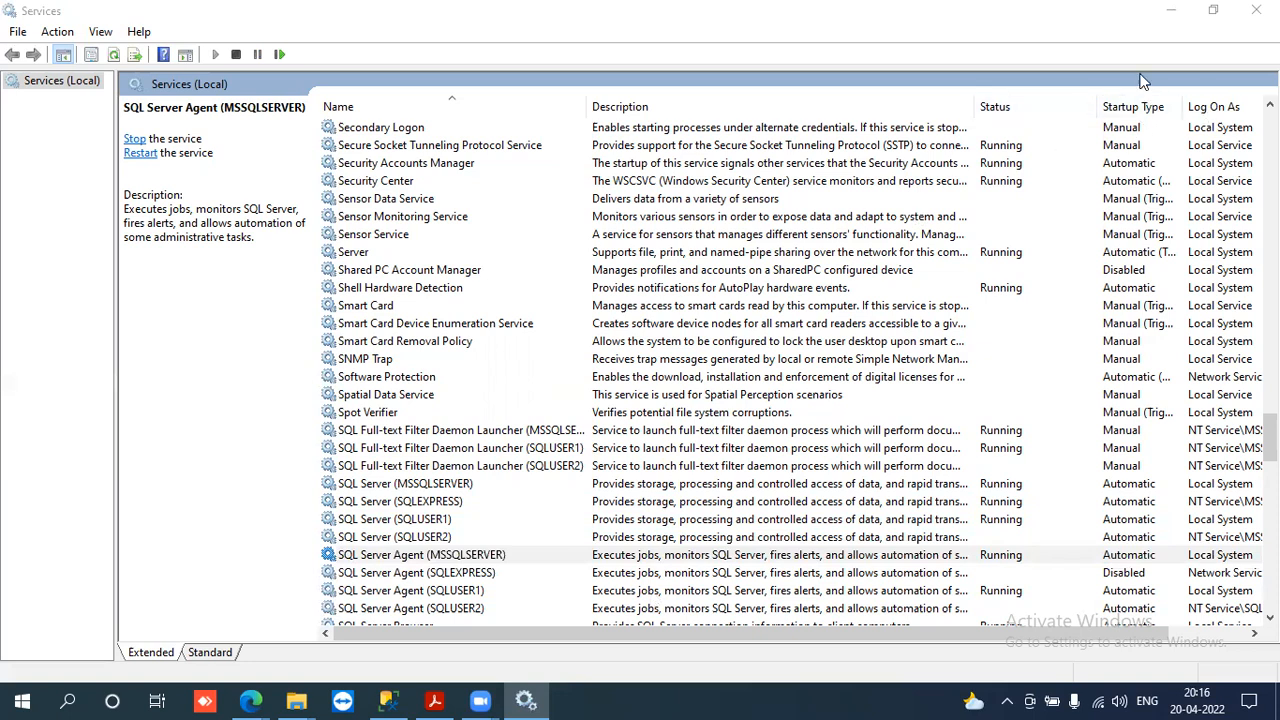
click(1166, 9)
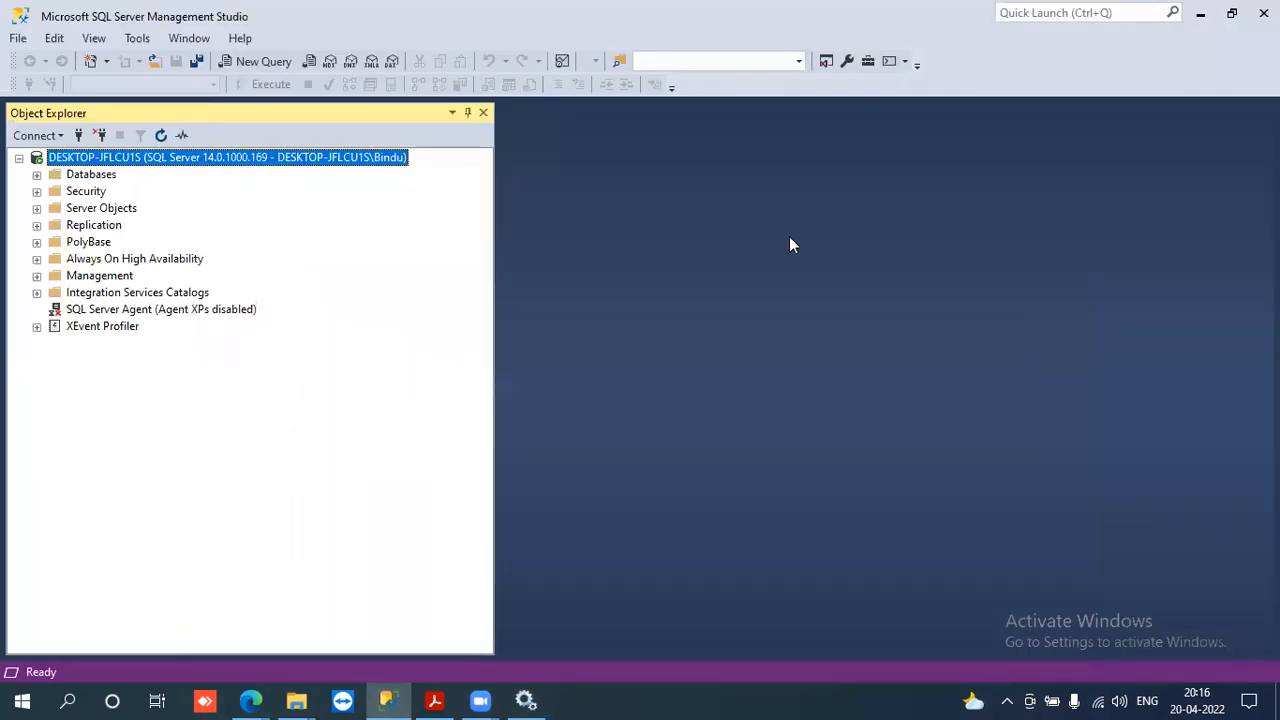
click(160, 138)
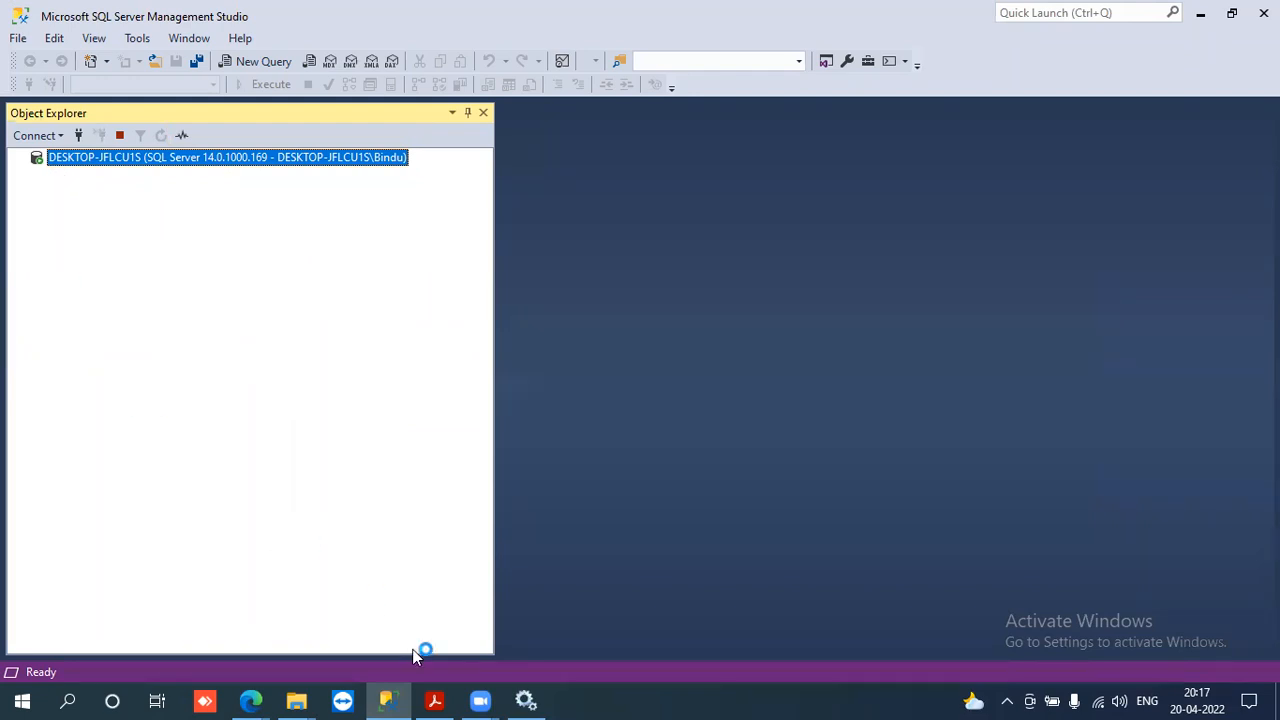
click(436, 698)
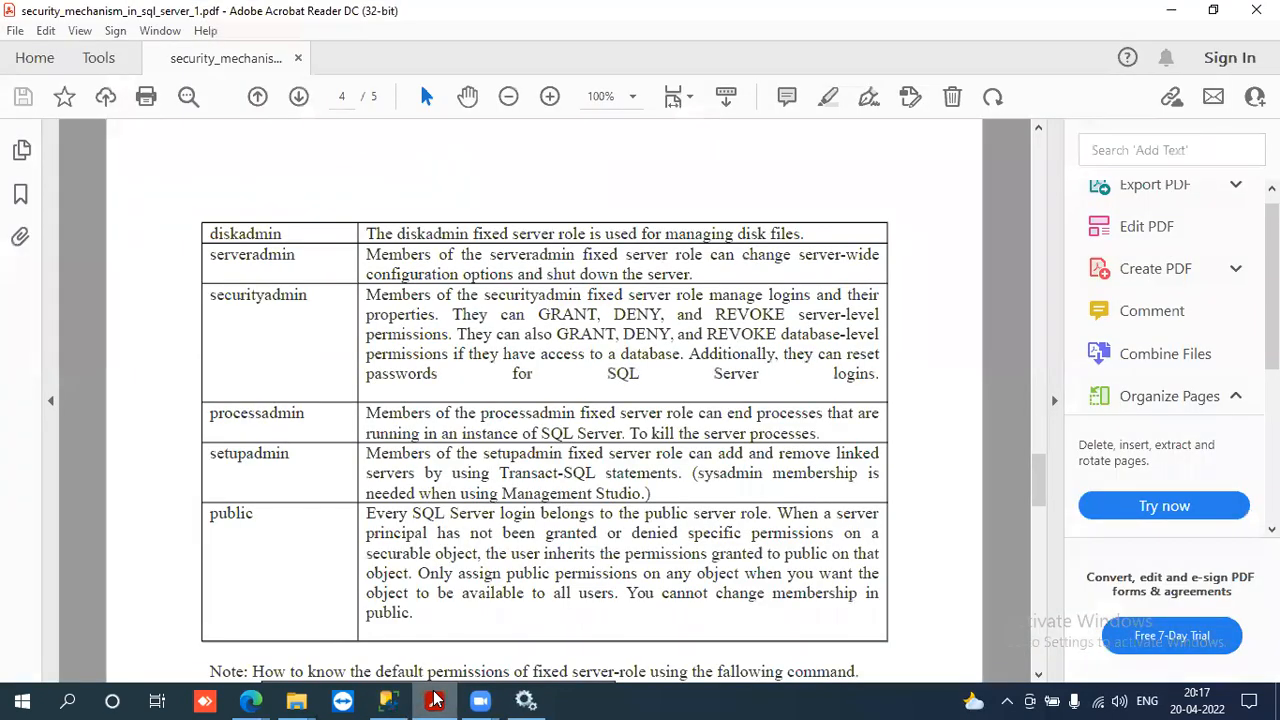
click(436, 698)
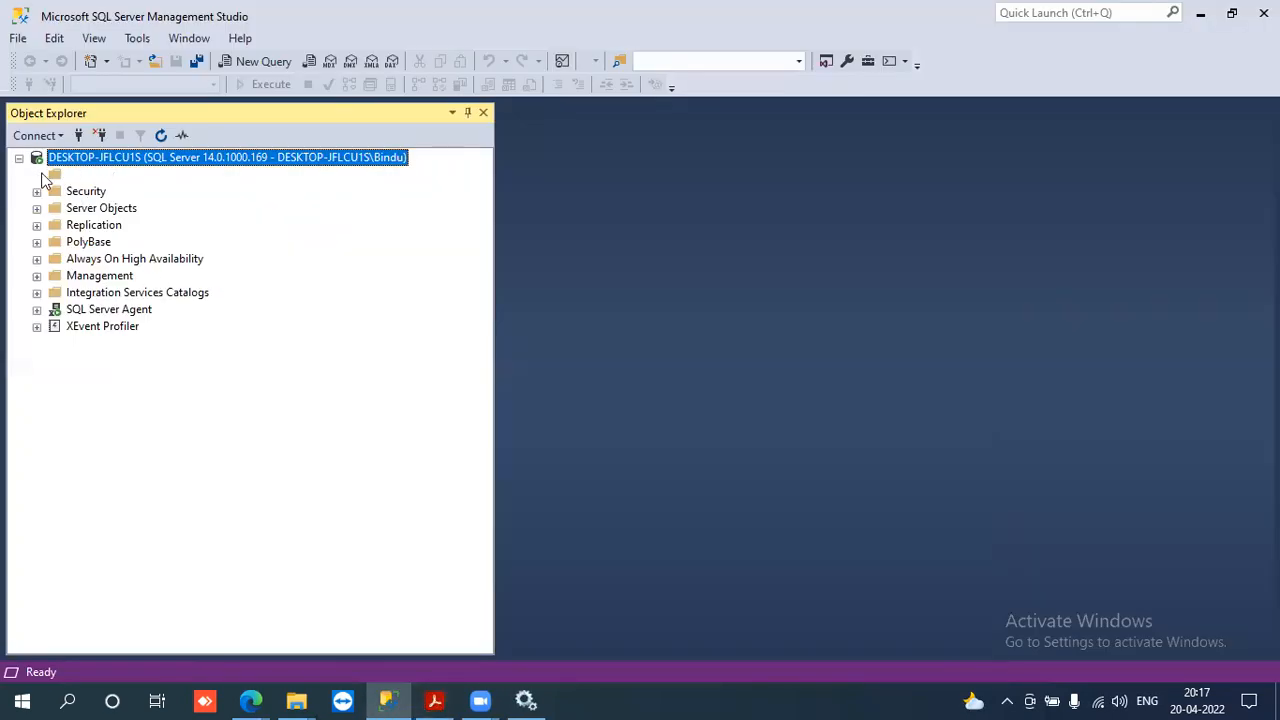
click(40, 174)
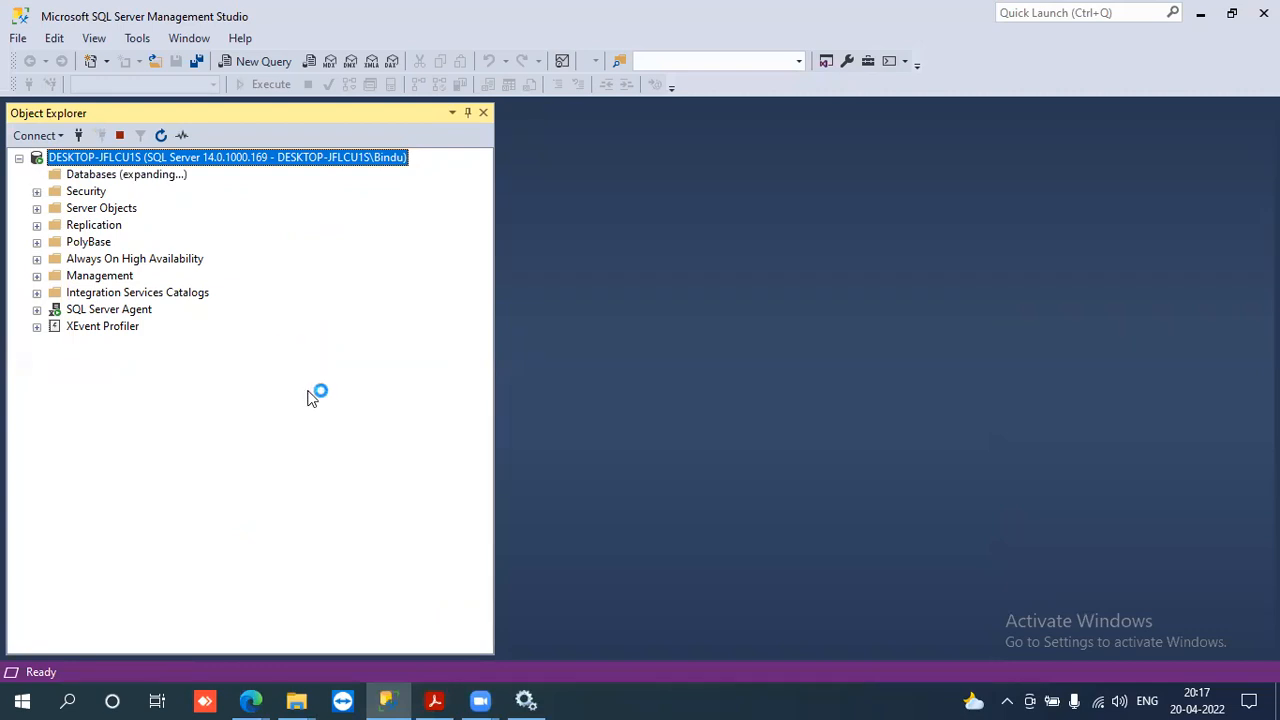
mouse_move(492, 700)
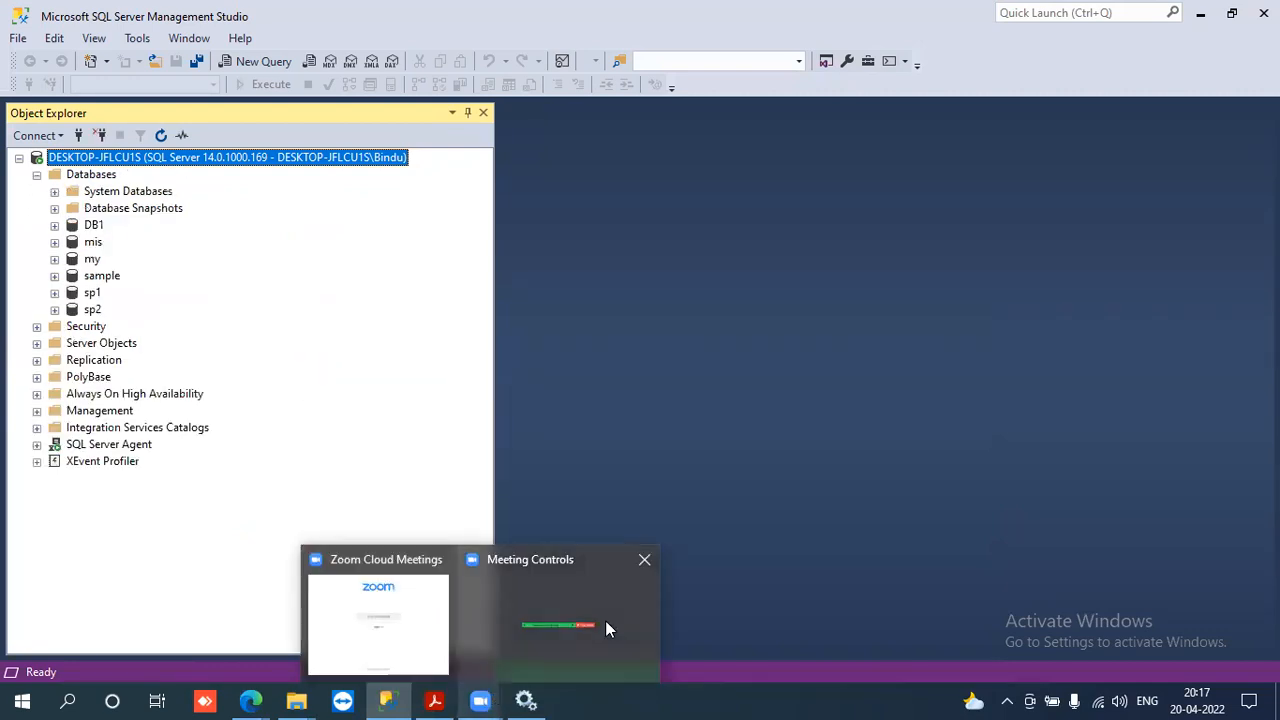
click(572, 632)
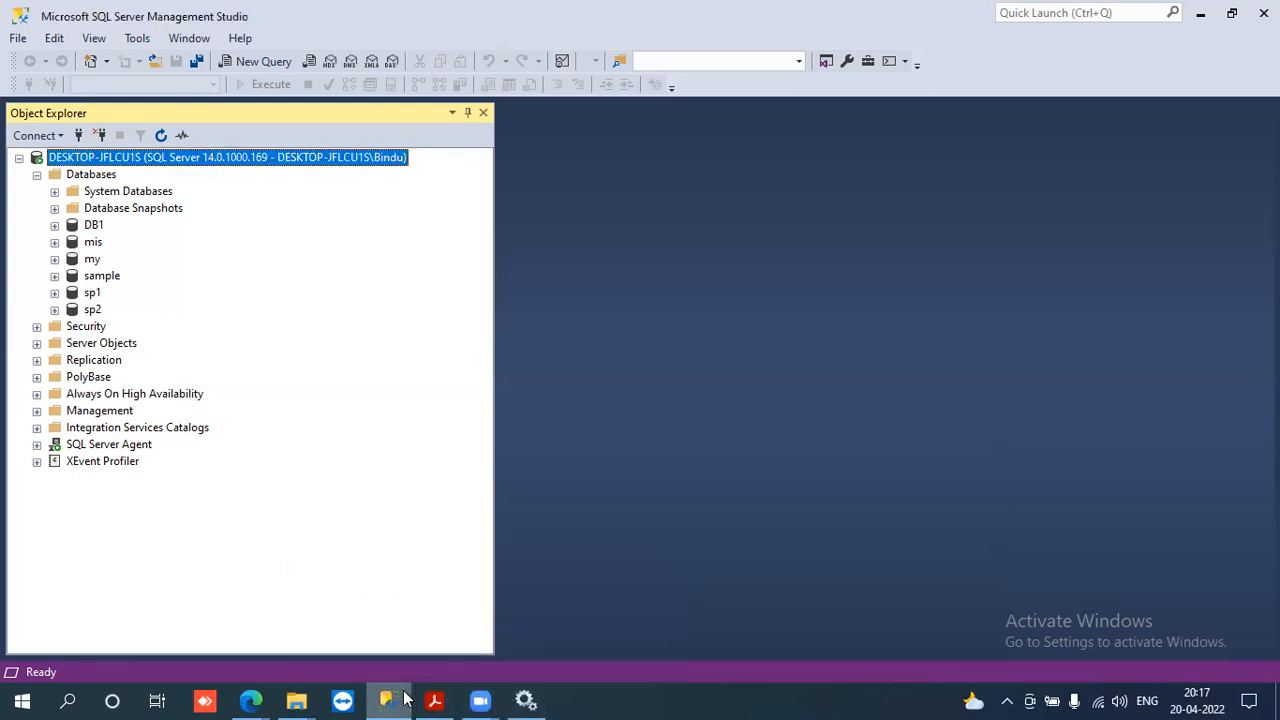
mouse_move(487, 700)
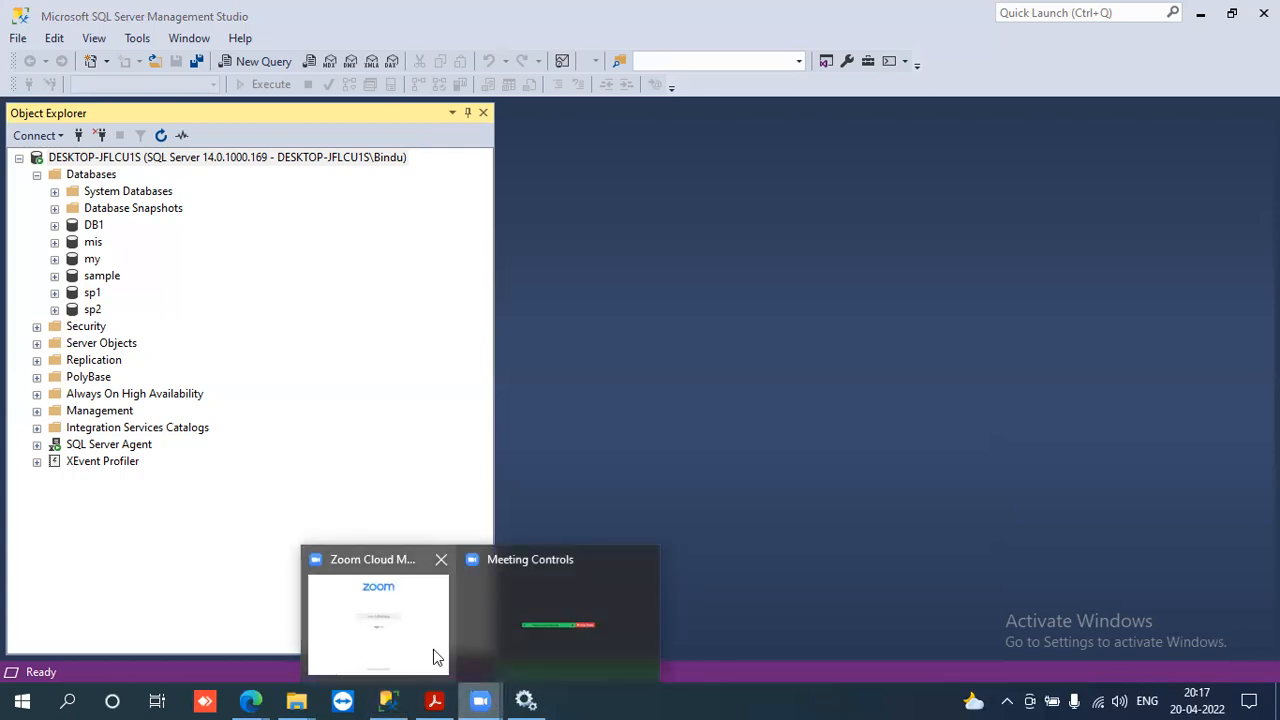
click(495, 634)
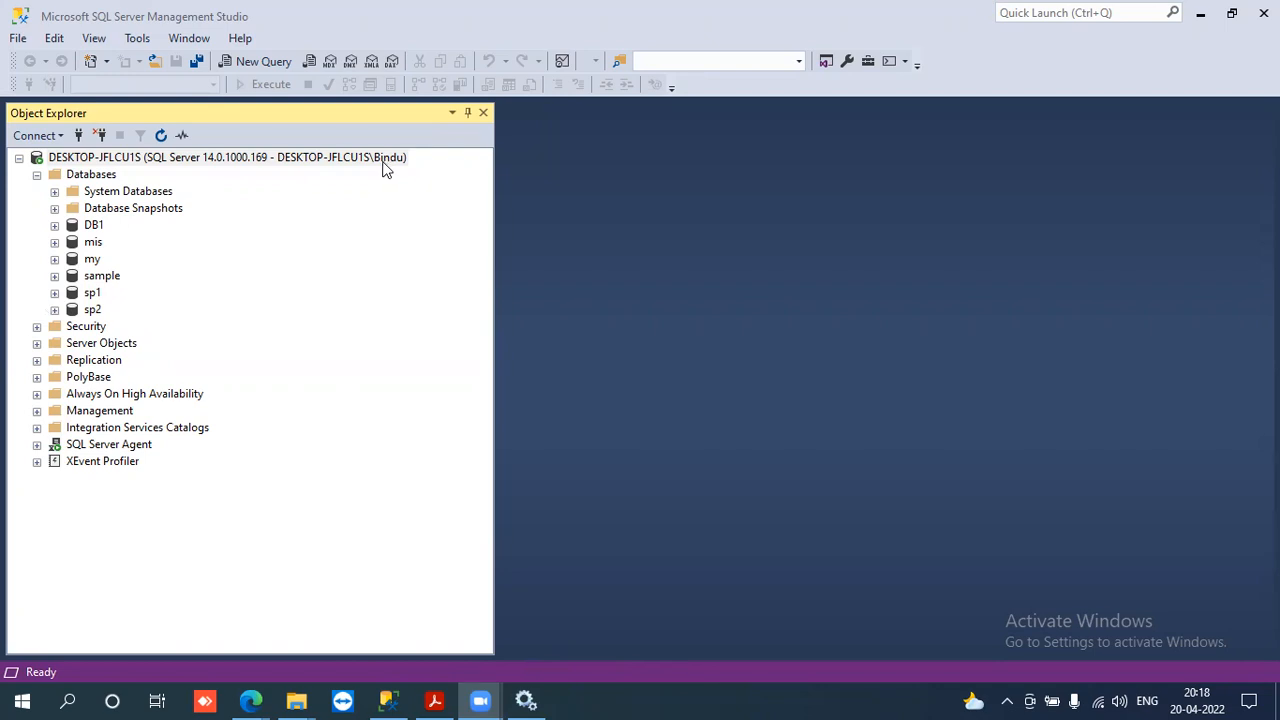
- Examine the server roles assigned to the server's Windows user login under Security > Logins, leaving its properties unchanged
click(36, 328)
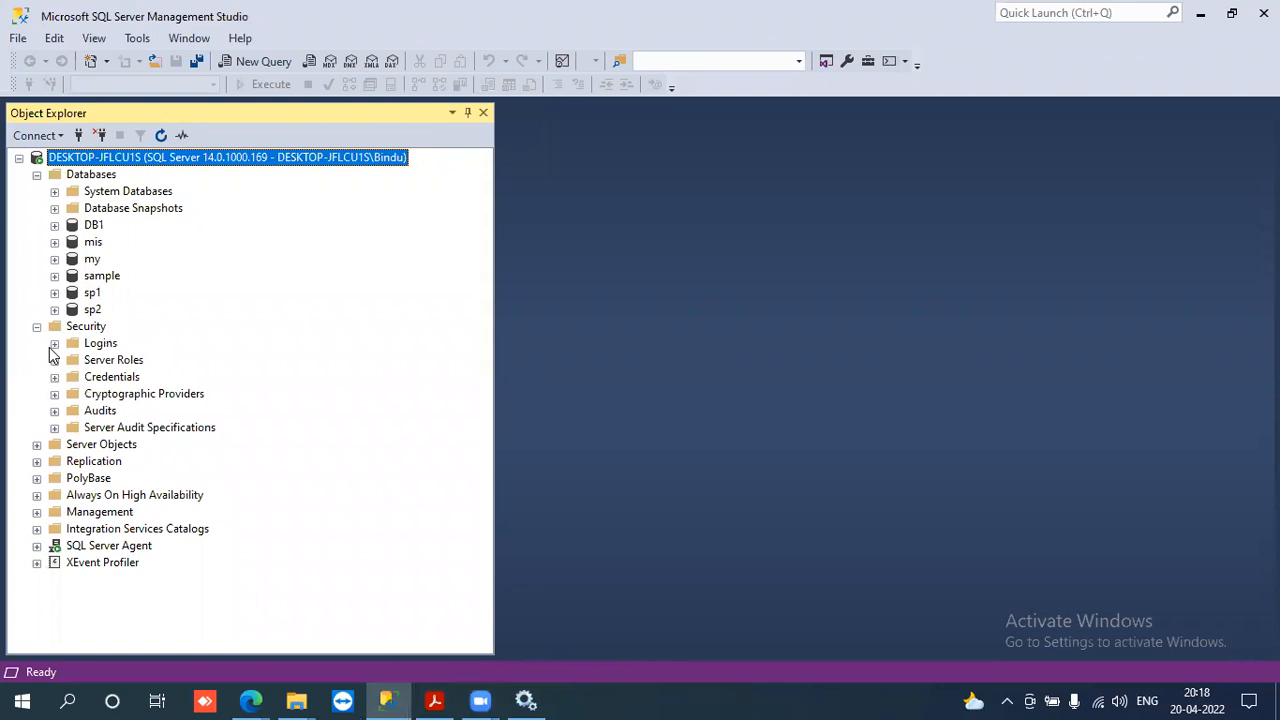
click(53, 345)
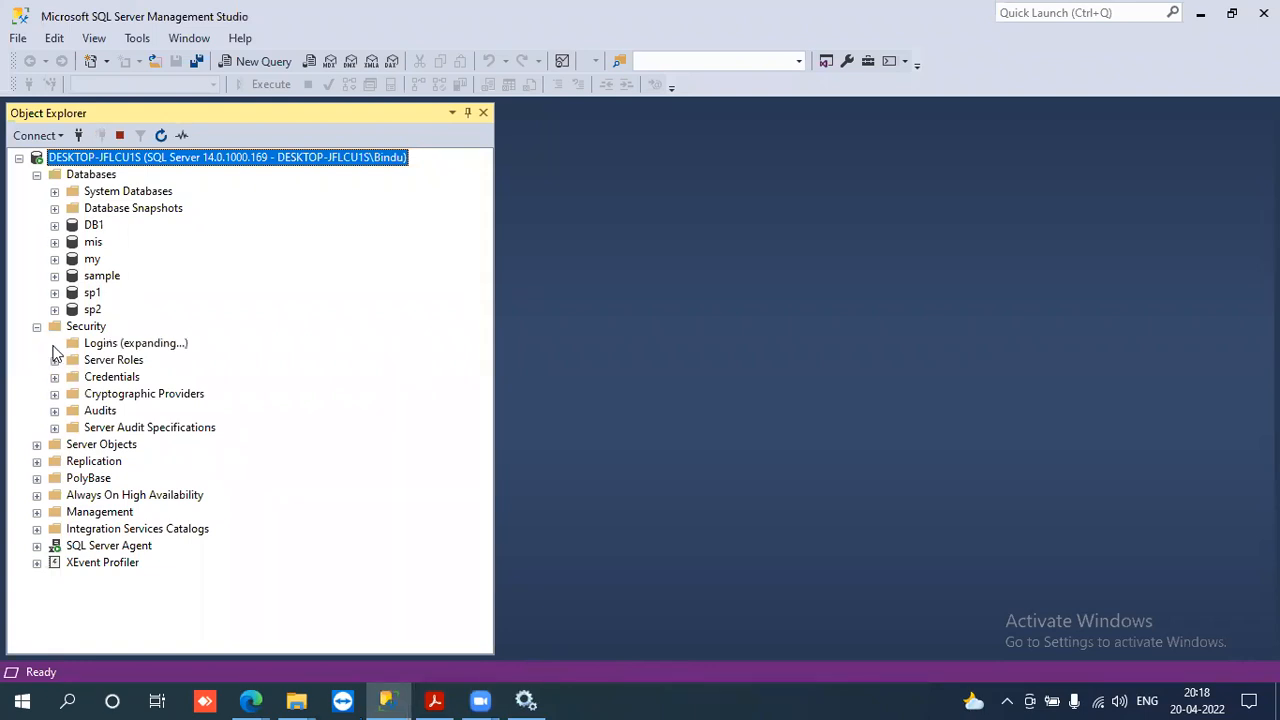
mouse_move(525, 700)
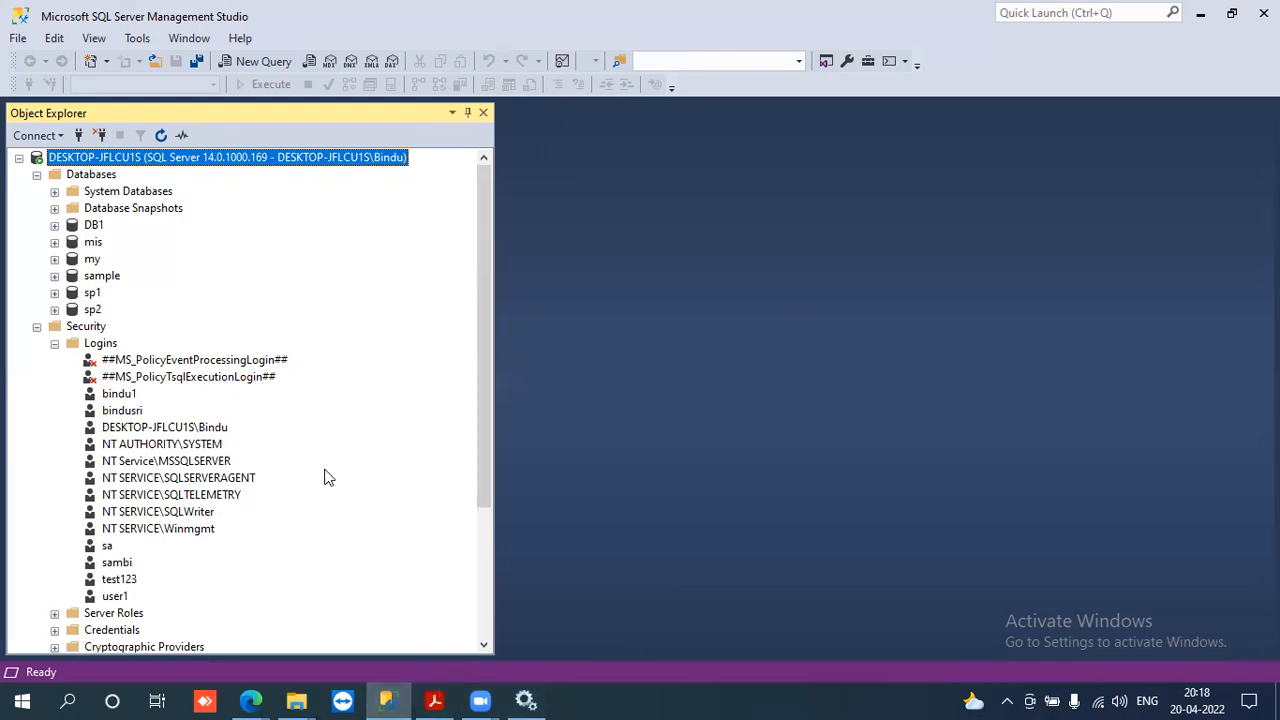
click(158, 430)
right_click(158, 430)
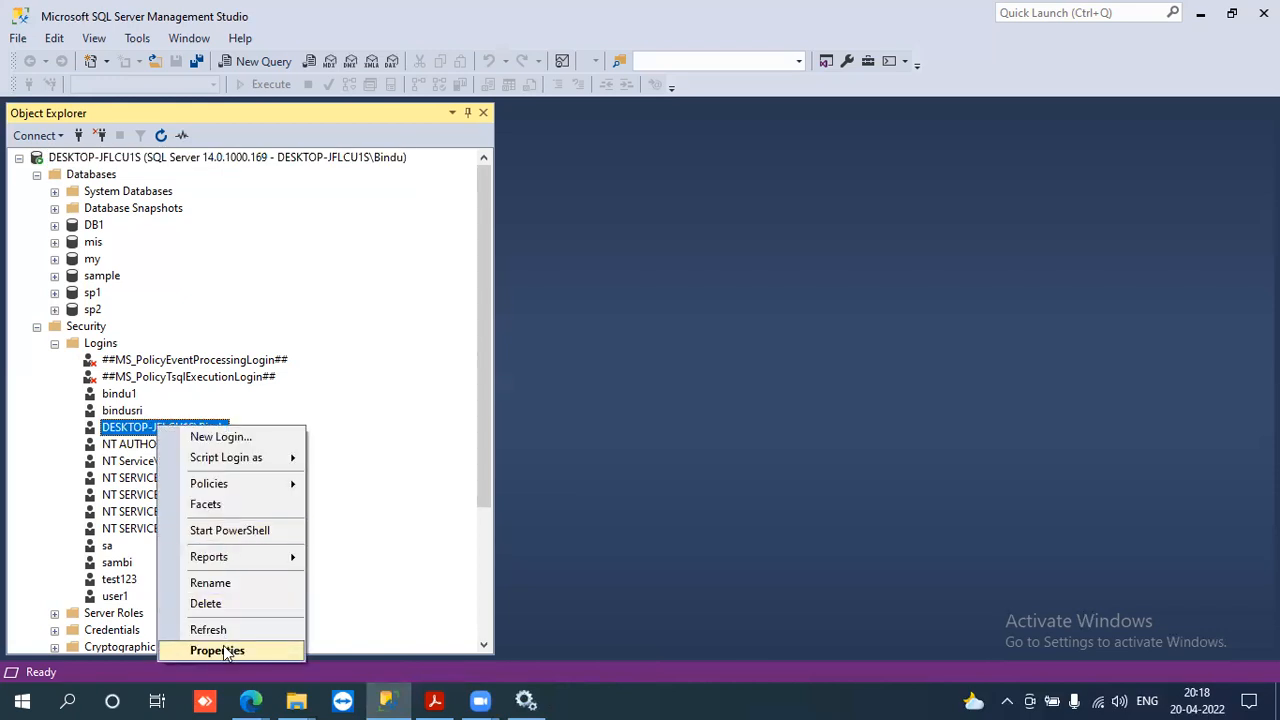
click(224, 650)
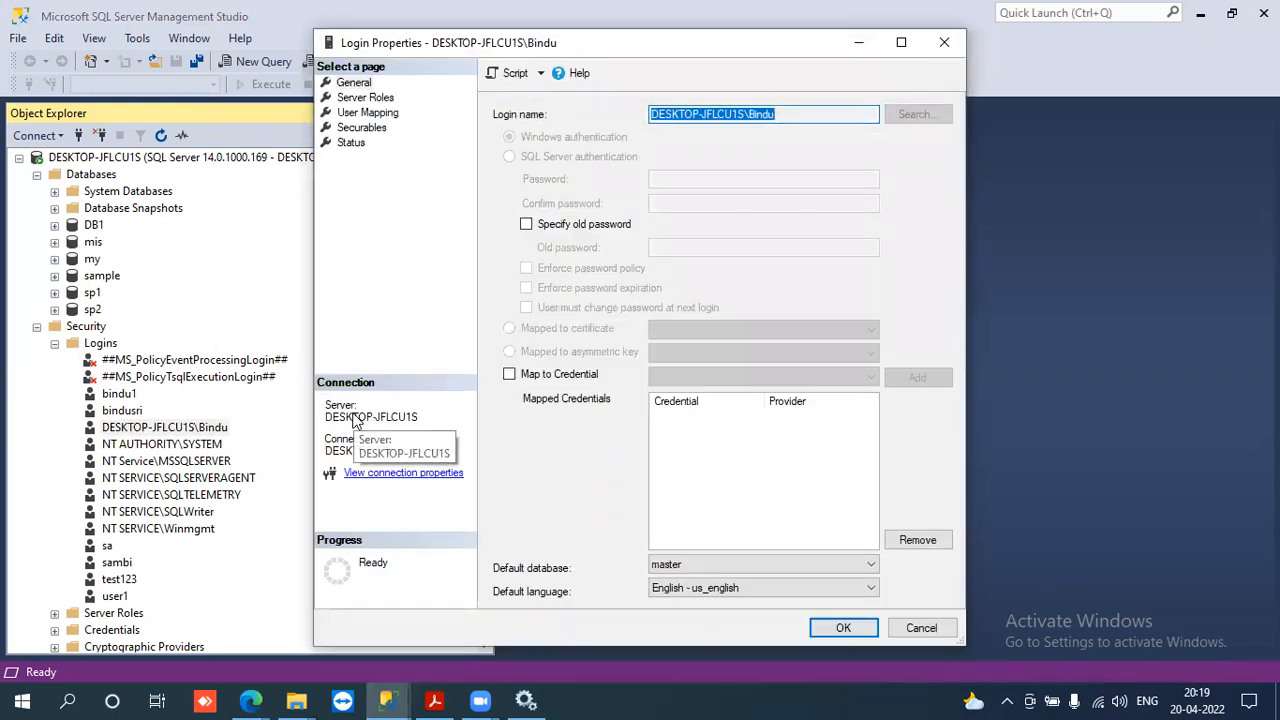
click(372, 99)
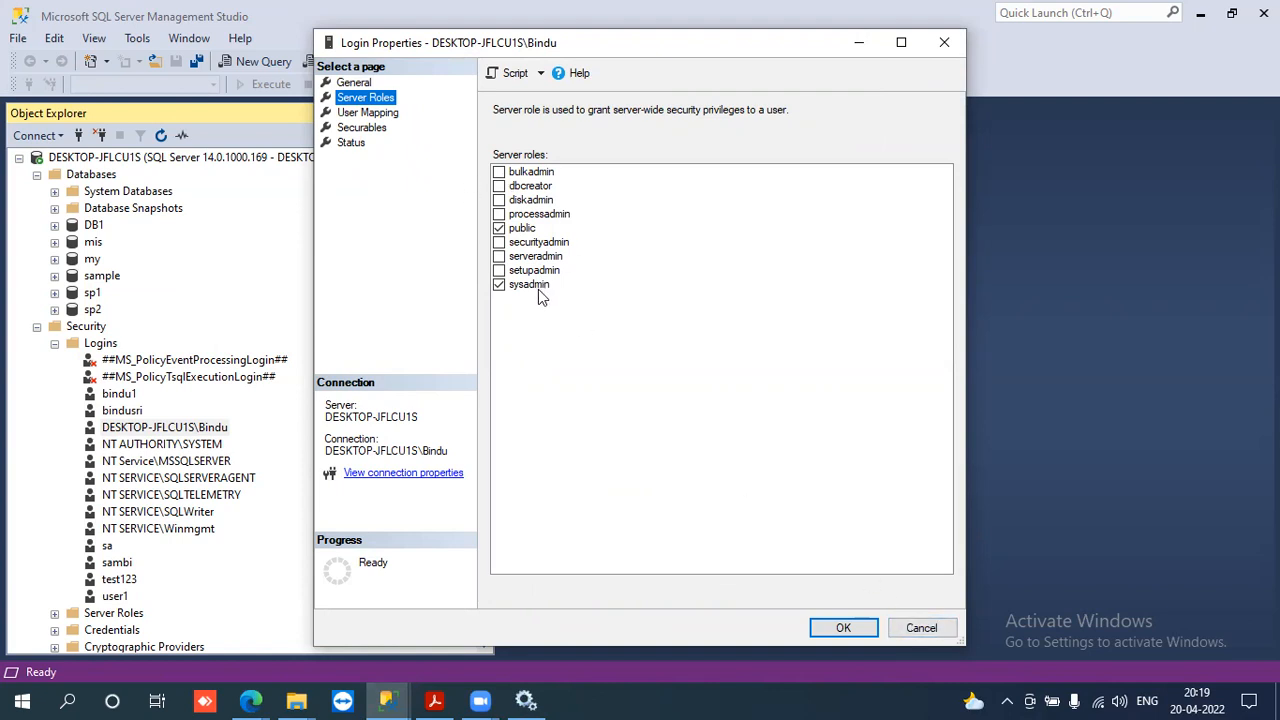
click(918, 630)
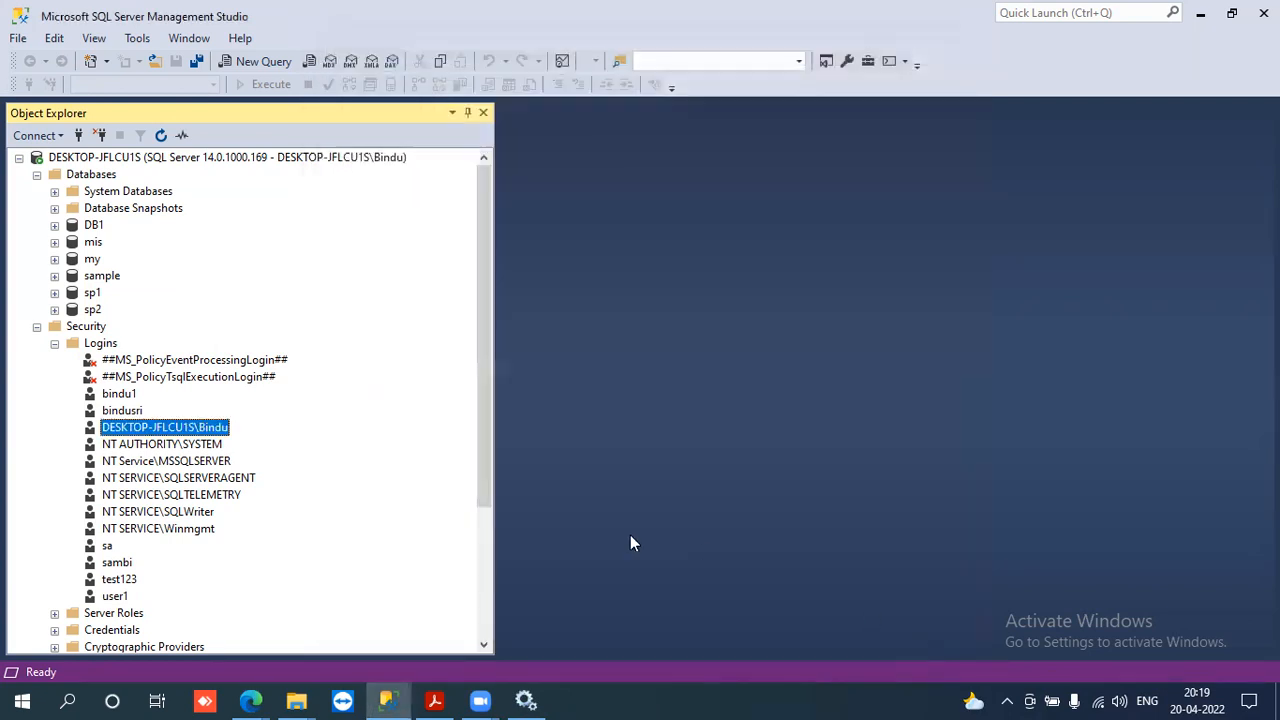
- Remove the diskadmin server role from the login listed just below sa and grant it processadmin instead
click(116, 564)
right_click(116, 566)
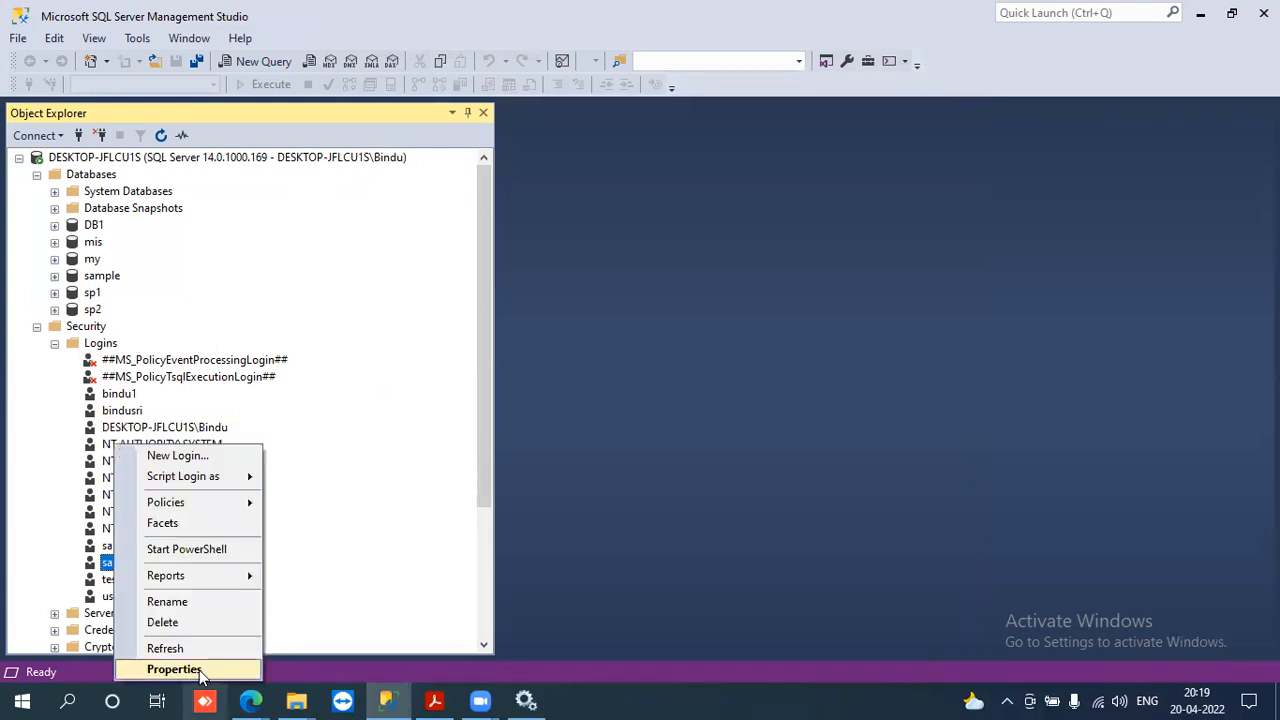
click(175, 669)
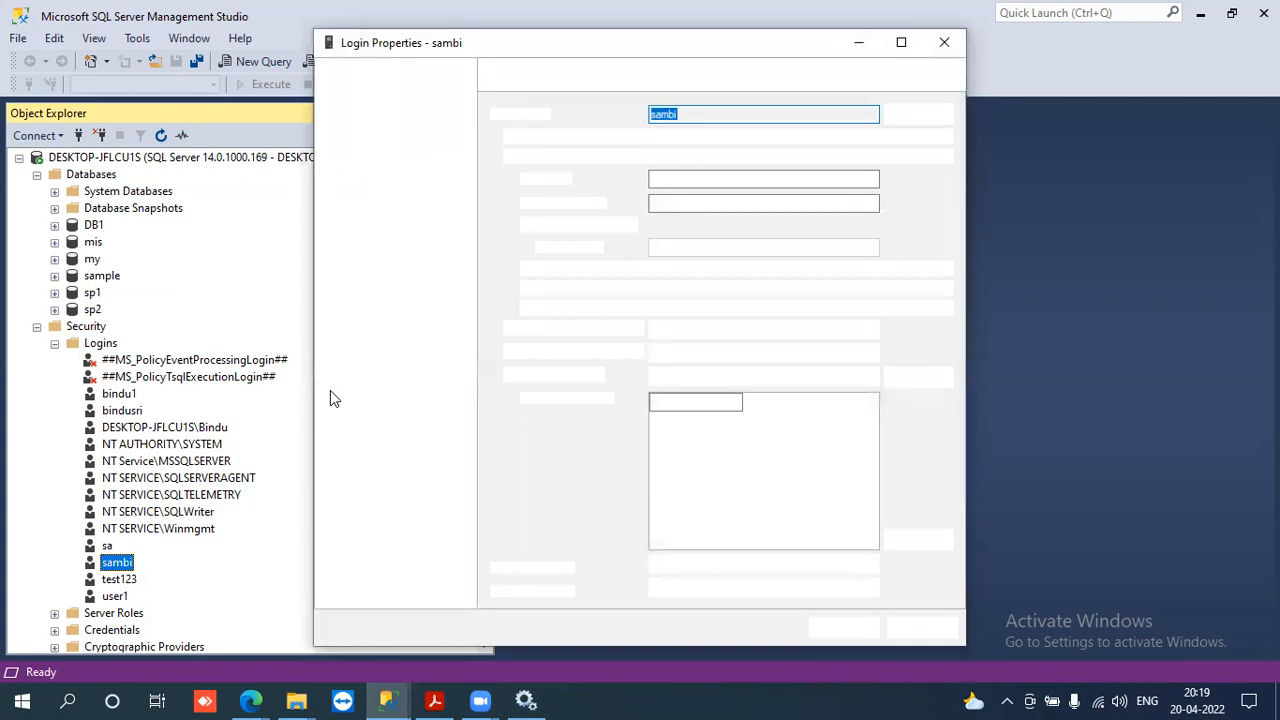
click(365, 99)
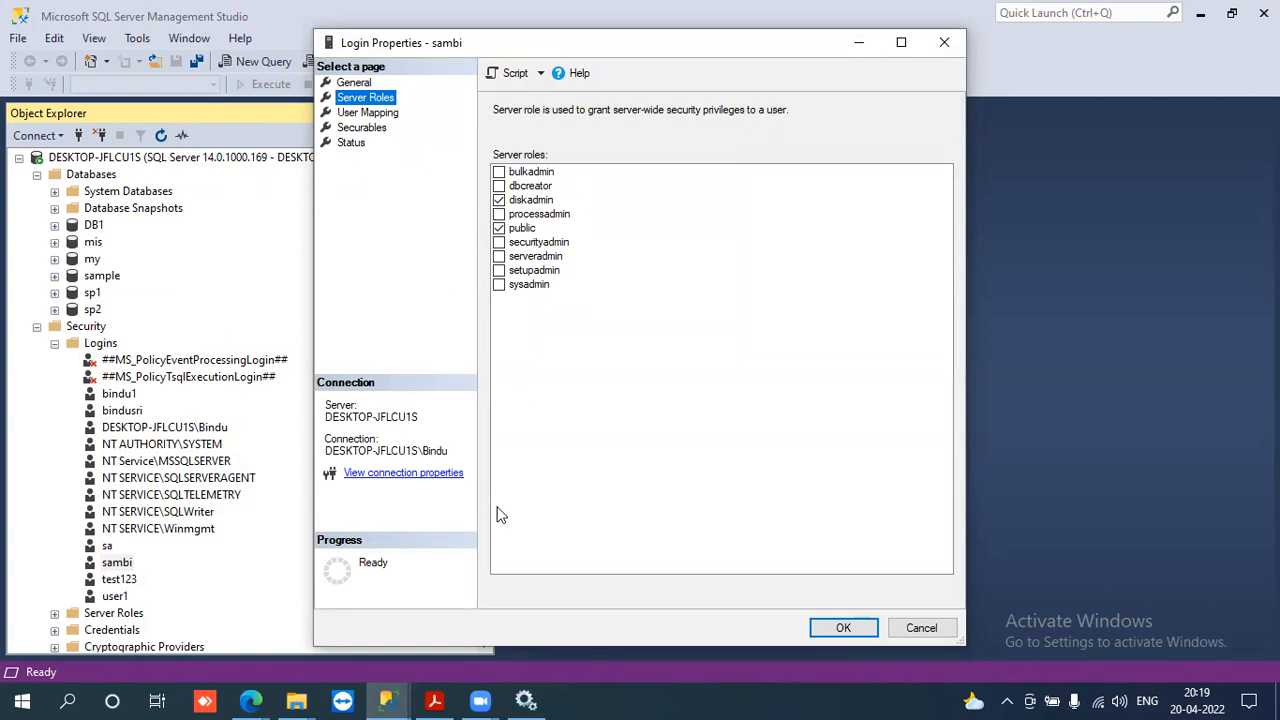
click(499, 200)
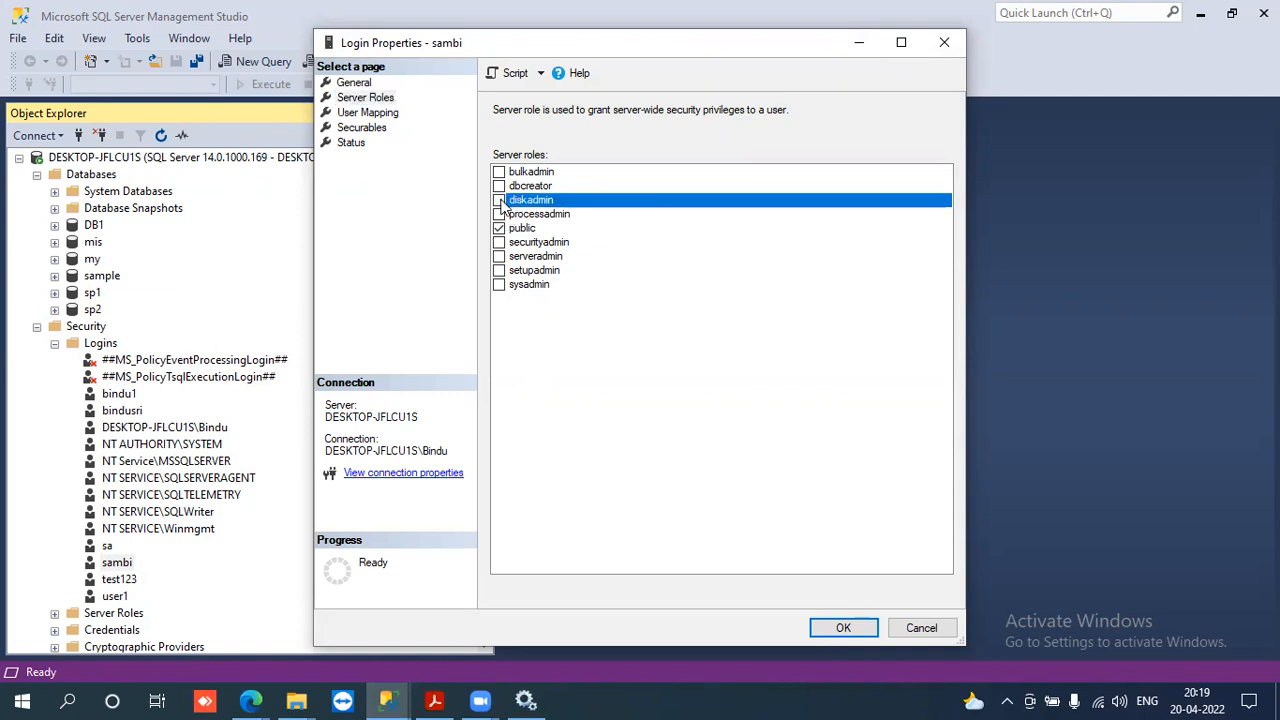
click(500, 215)
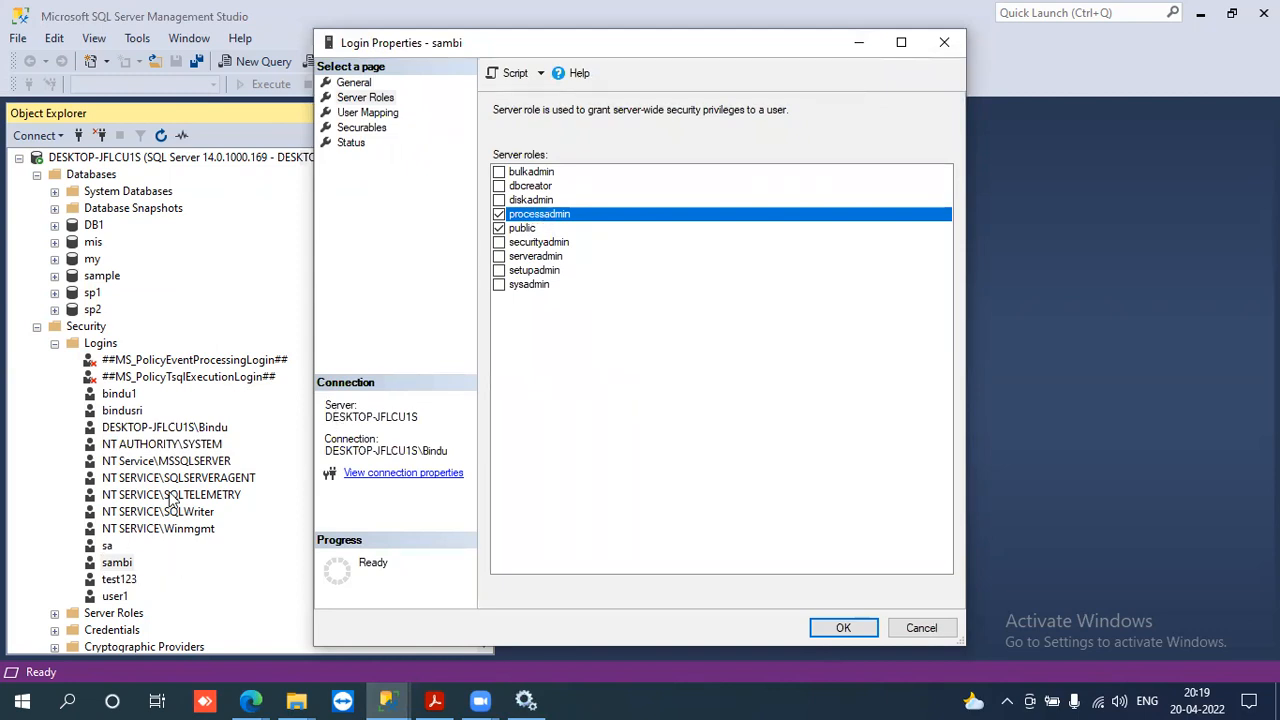
click(836, 630)
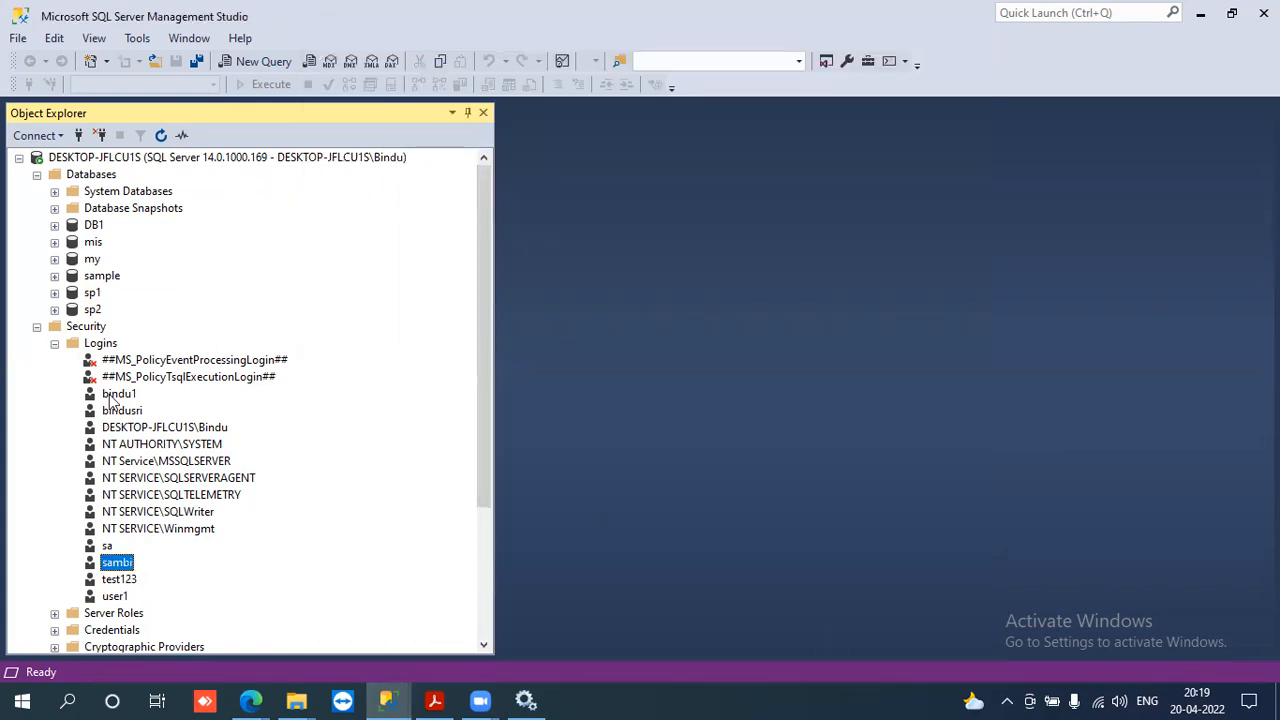
click(36, 327)
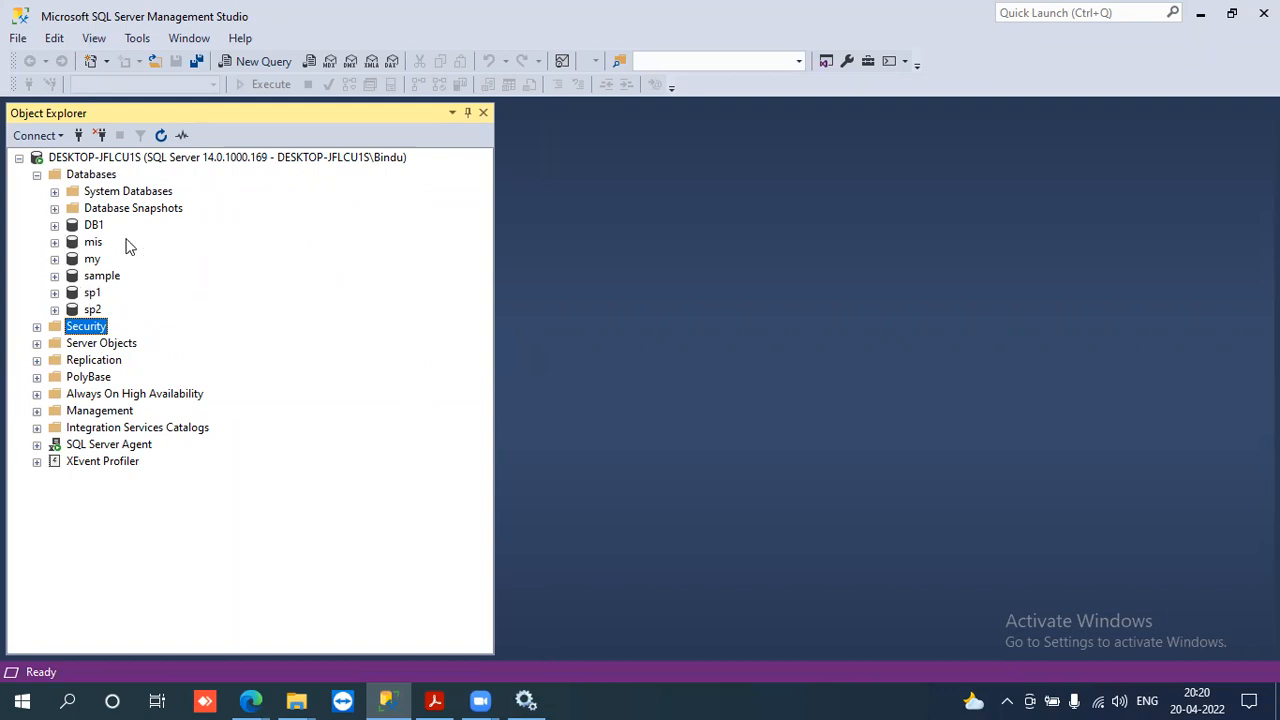
click(37, 326)
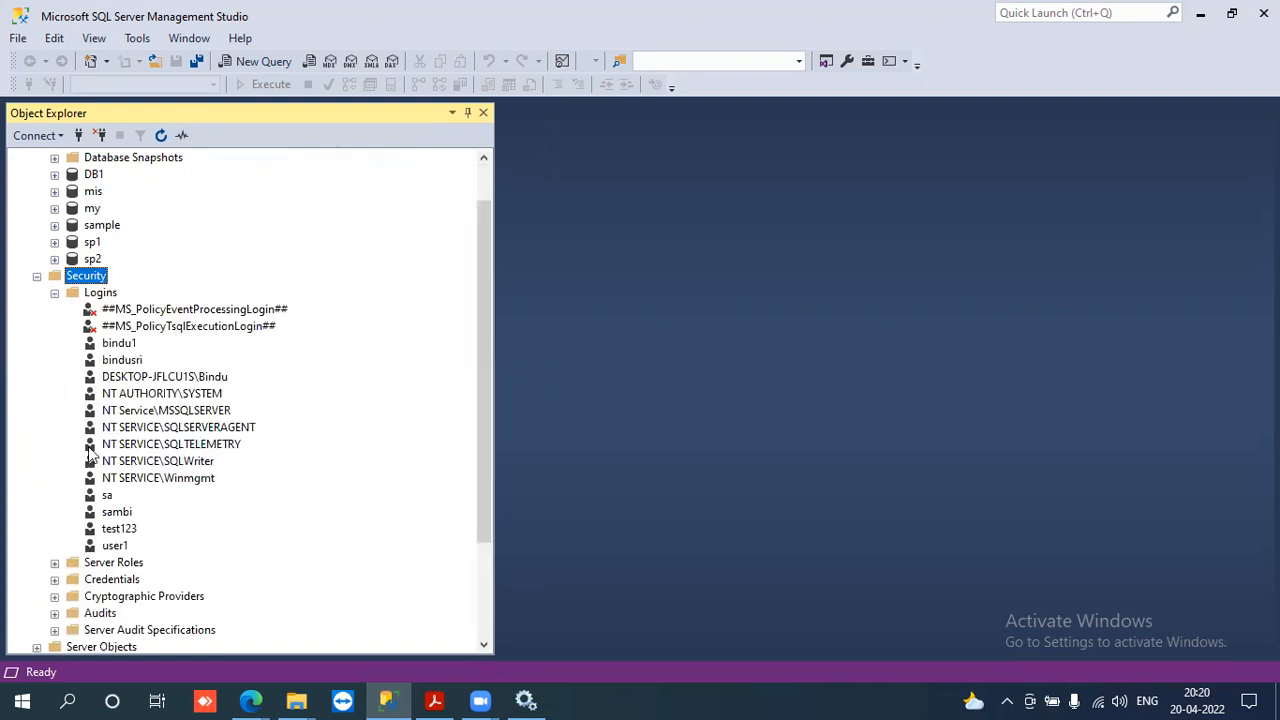
click(117, 513)
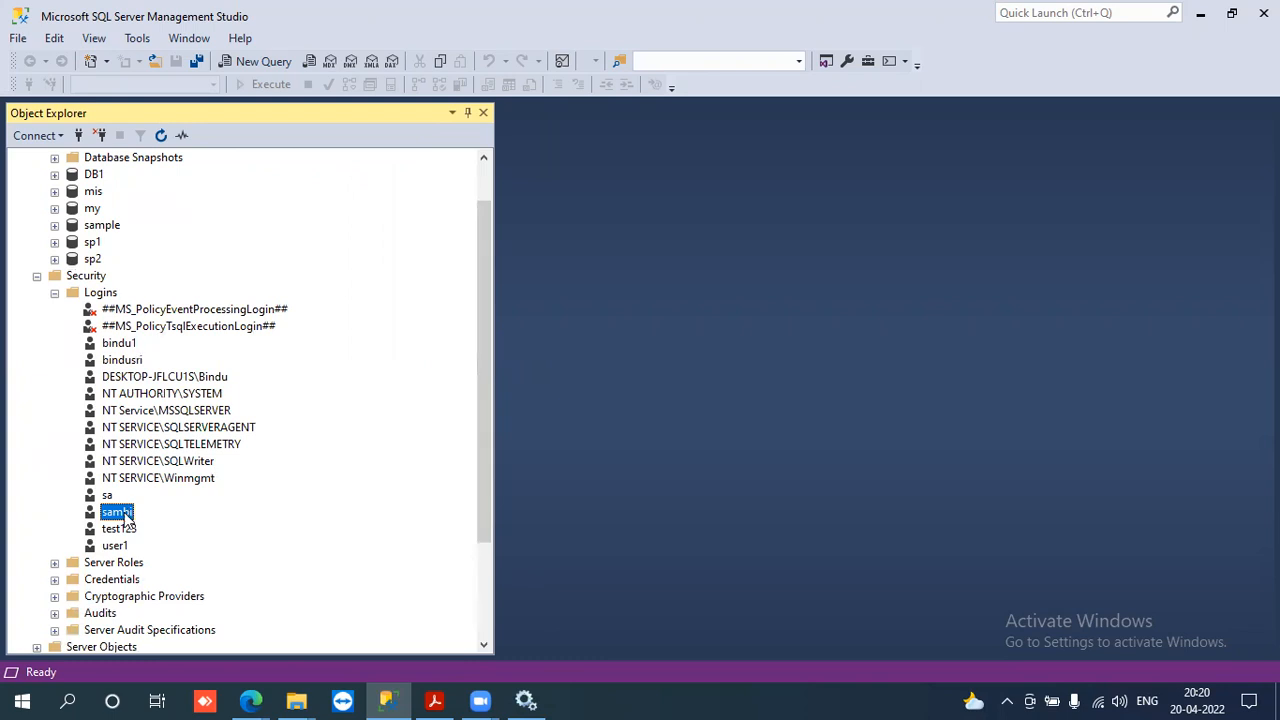
click(526, 700)
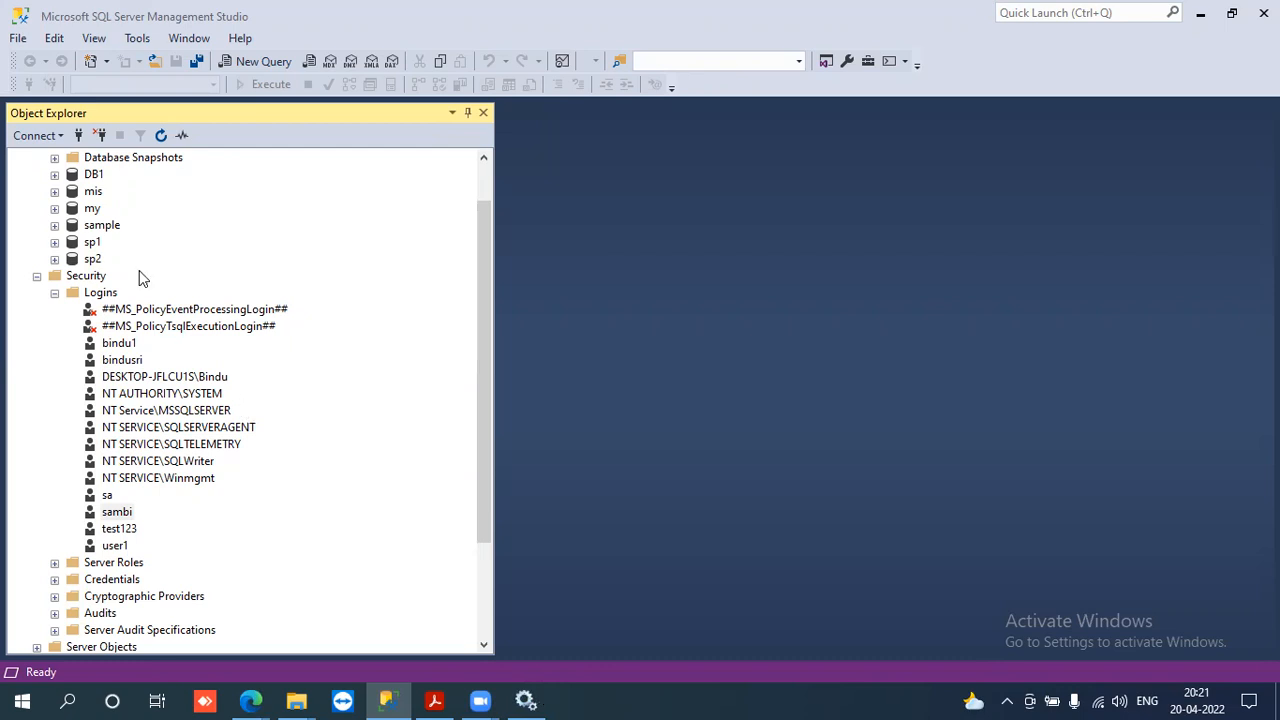
- Open a second Database Engine connection to the same server using SQL Server Authentication, entering the password of the login granted processadmin
scroll(139, 277, up, 1)
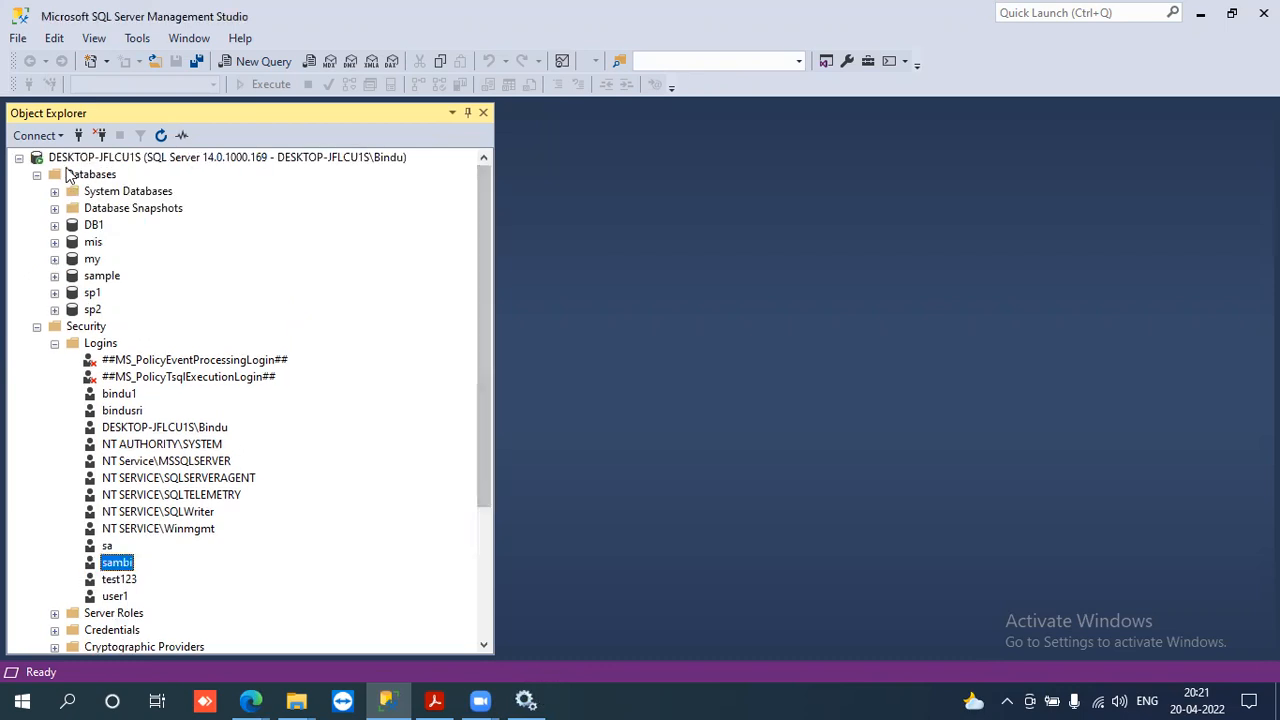
click(20, 158)
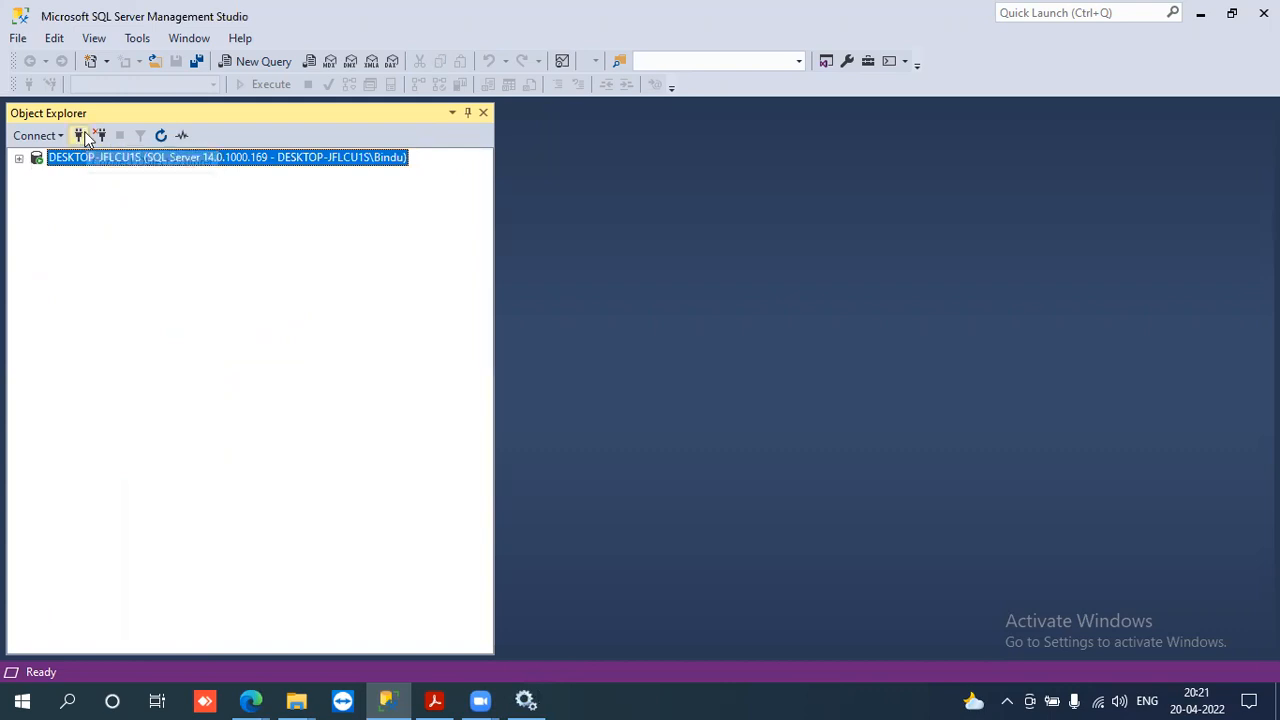
click(82, 136)
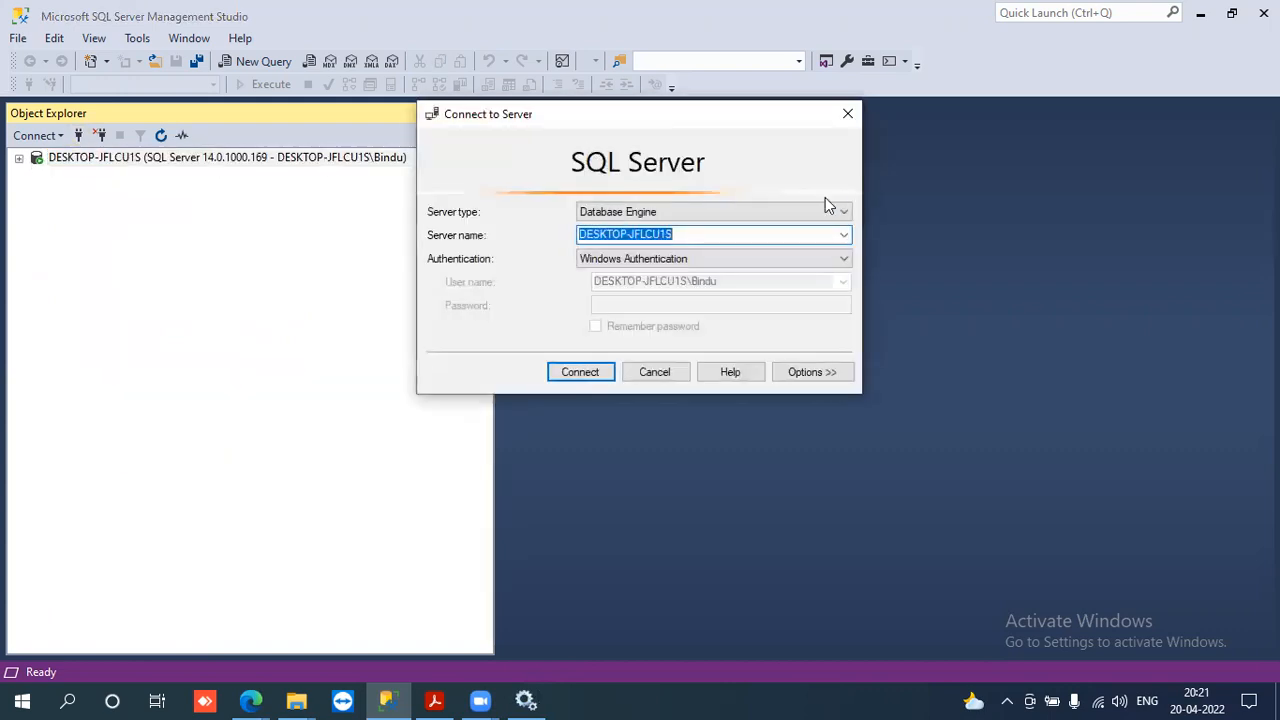
click(845, 235)
click(845, 235)
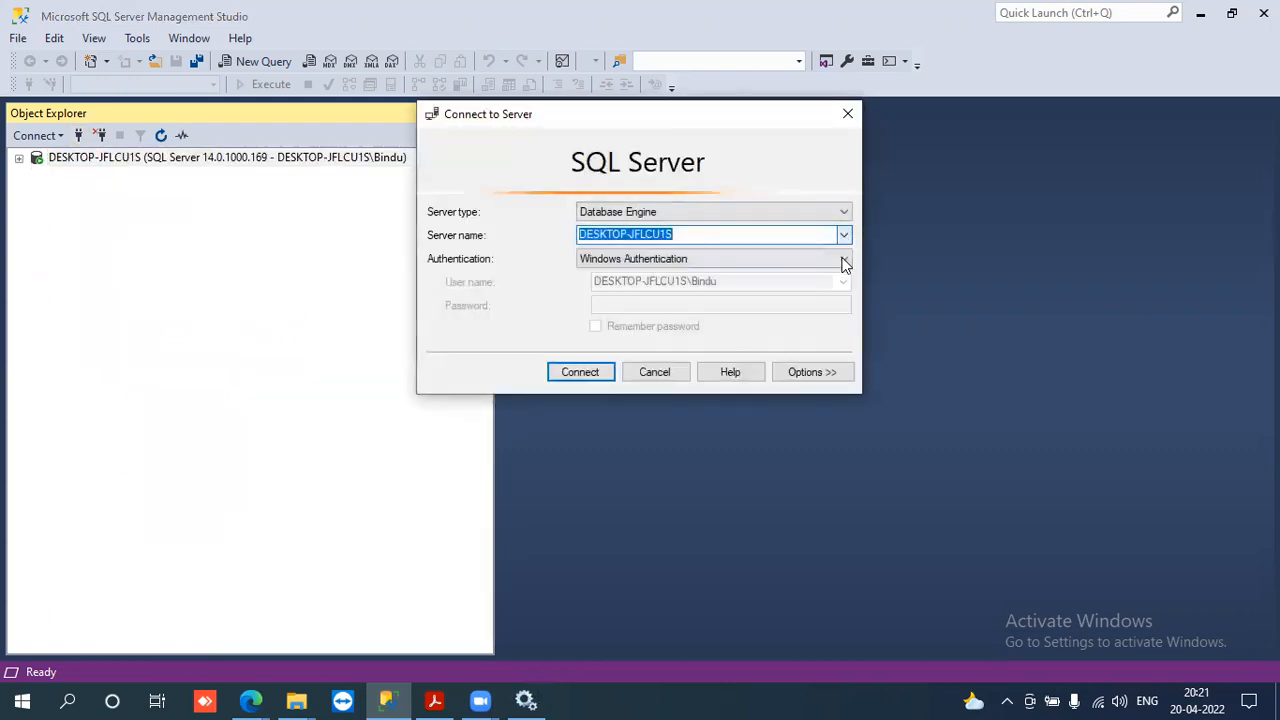
click(844, 260)
click(640, 285)
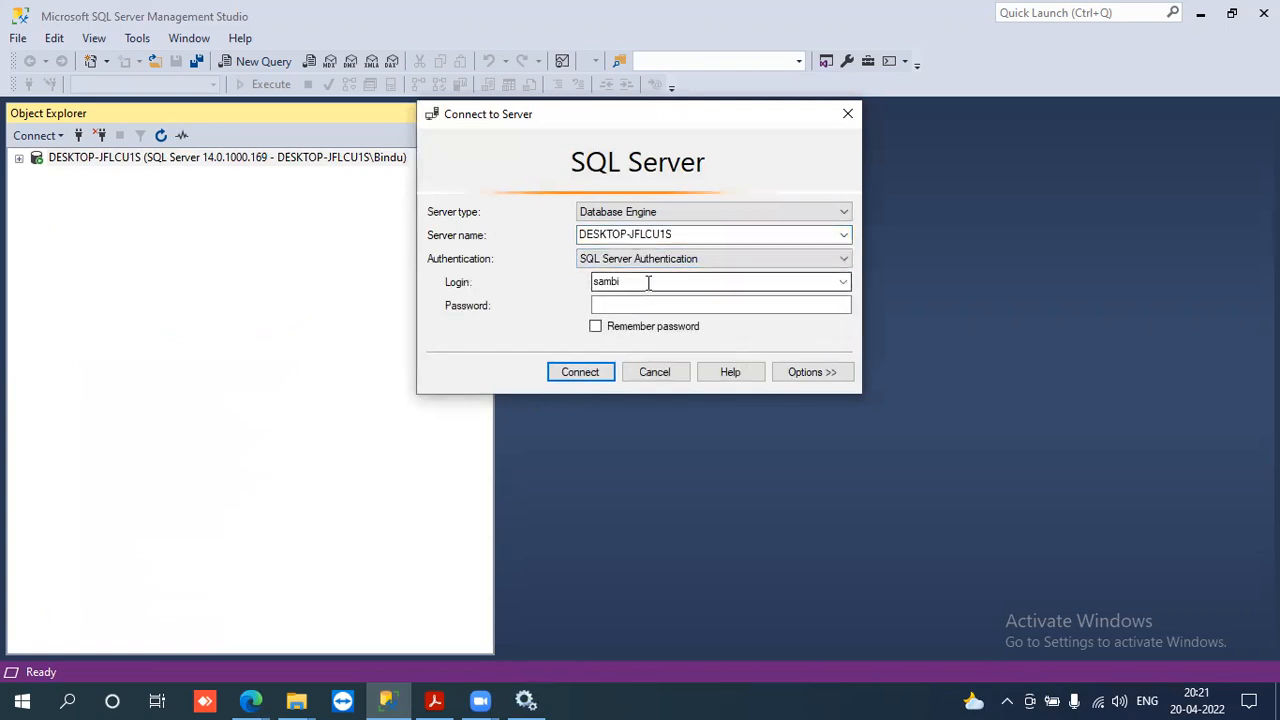
key(Tab)
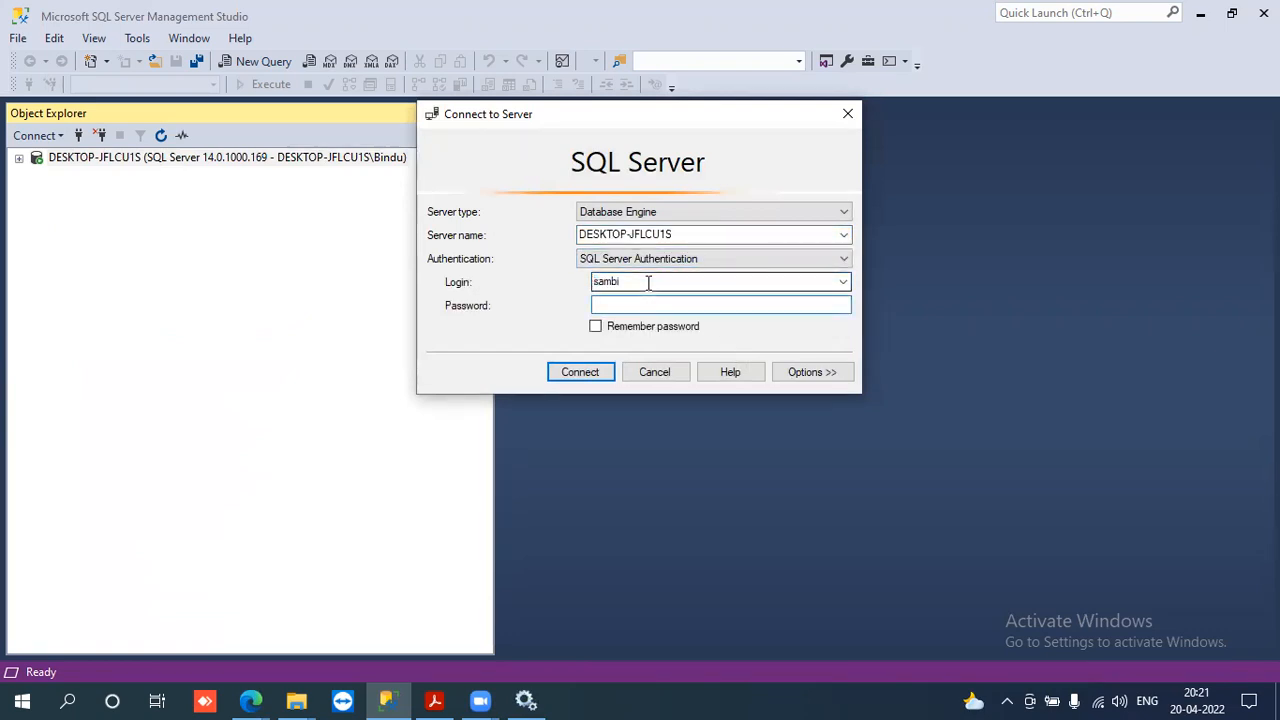
text(***********)
click(587, 371)
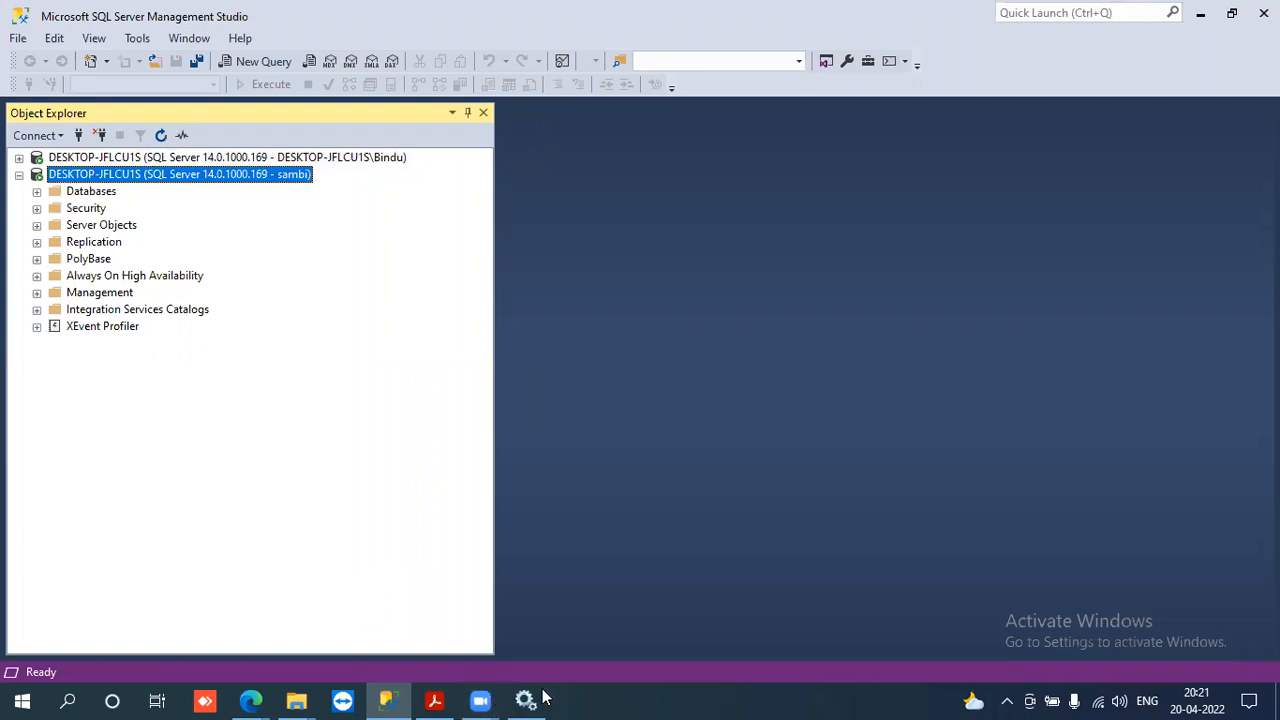
- Collapse the new SQL login connection's tree in Object Explorer
click(220, 408)
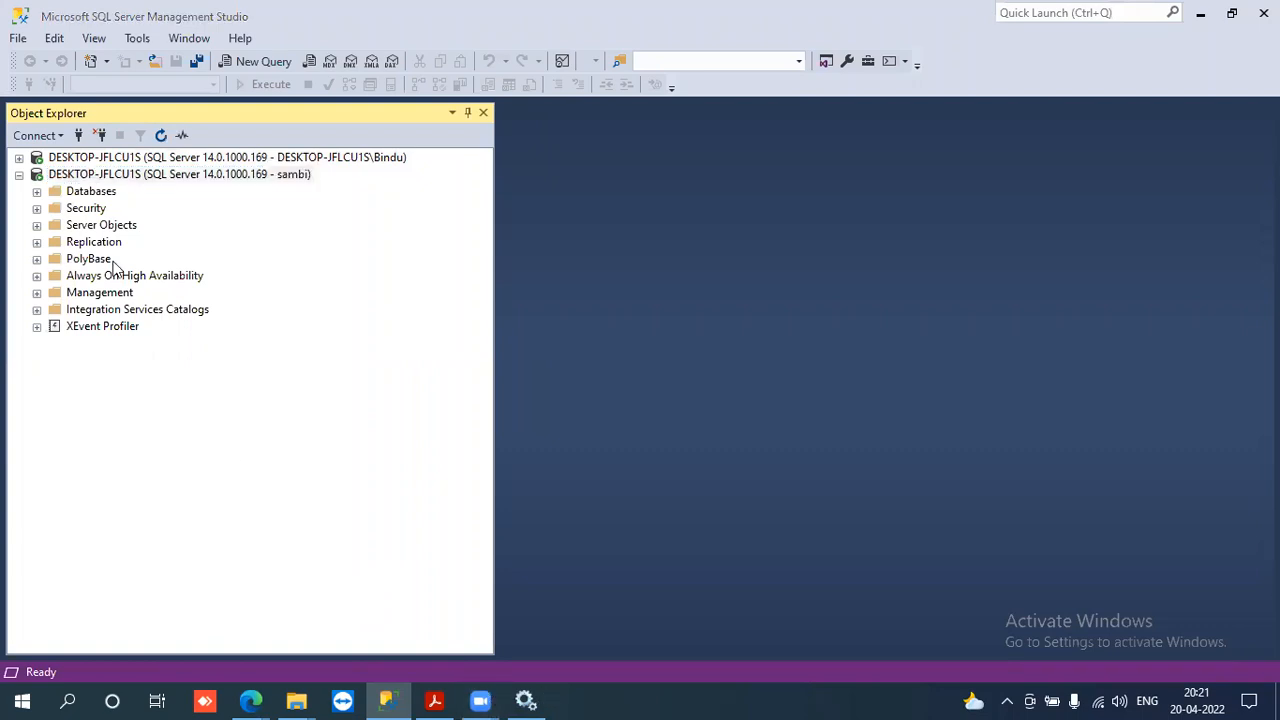
click(23, 177)
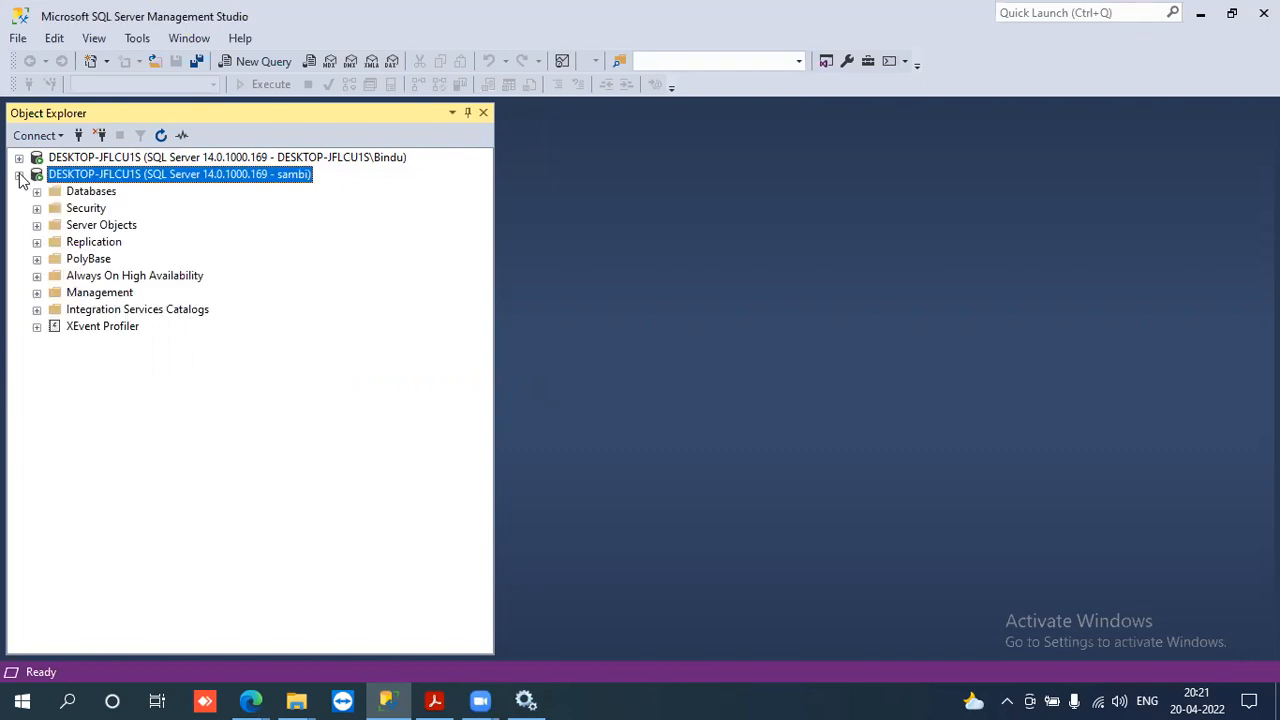
click(19, 175)
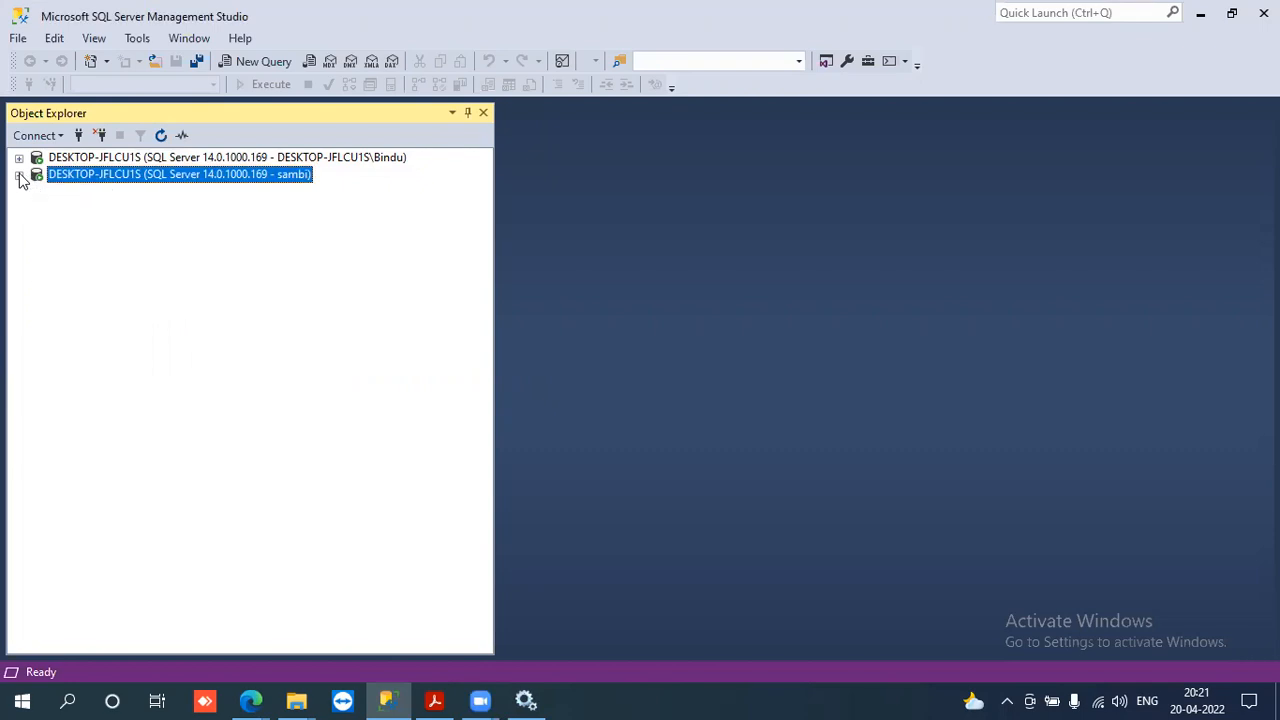
- Run sp_who2 in a new query on the Windows-authenticated connection and narrow Object Explorer to give the results more width
click(167, 160)
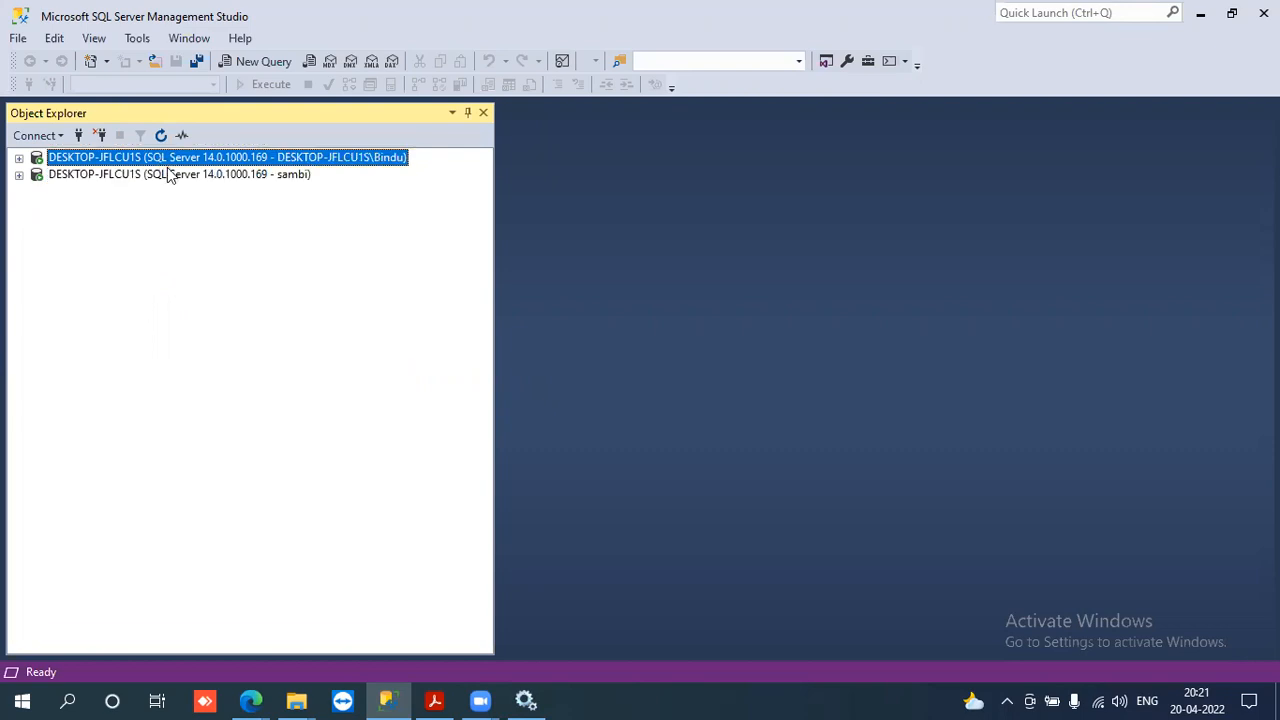
click(167, 174)
click(190, 158)
click(229, 64)
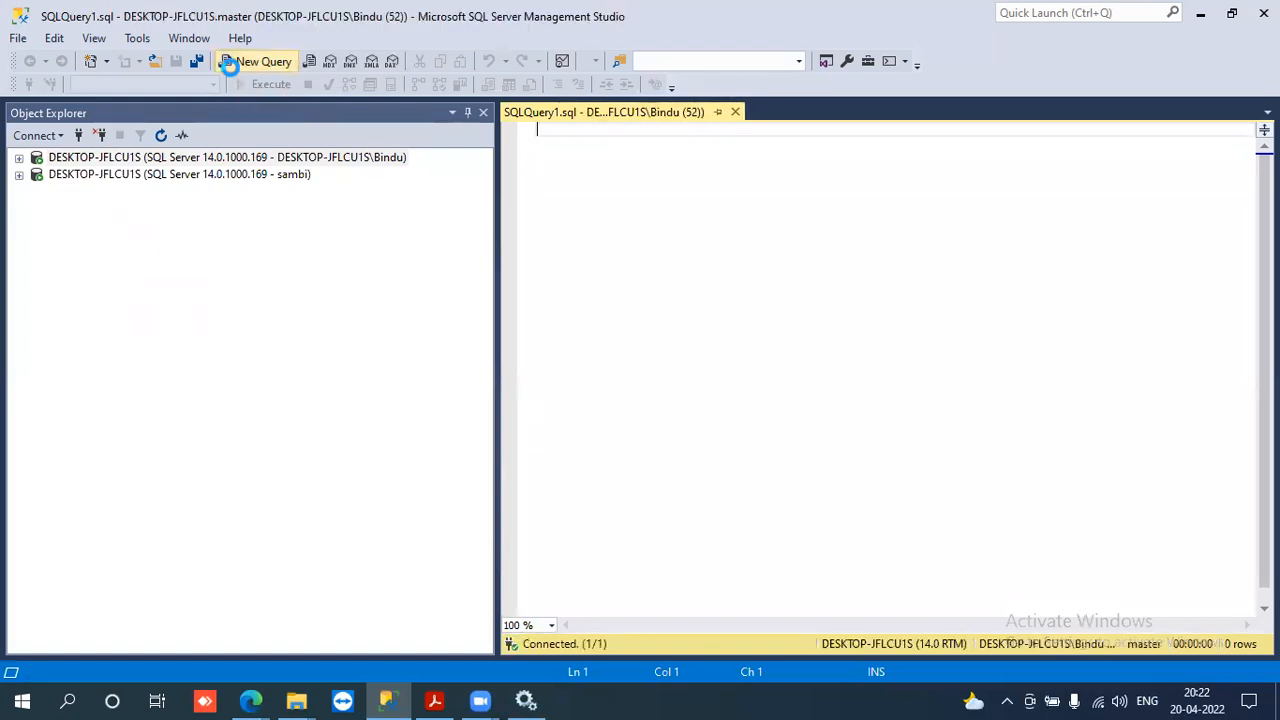
text(sp_)
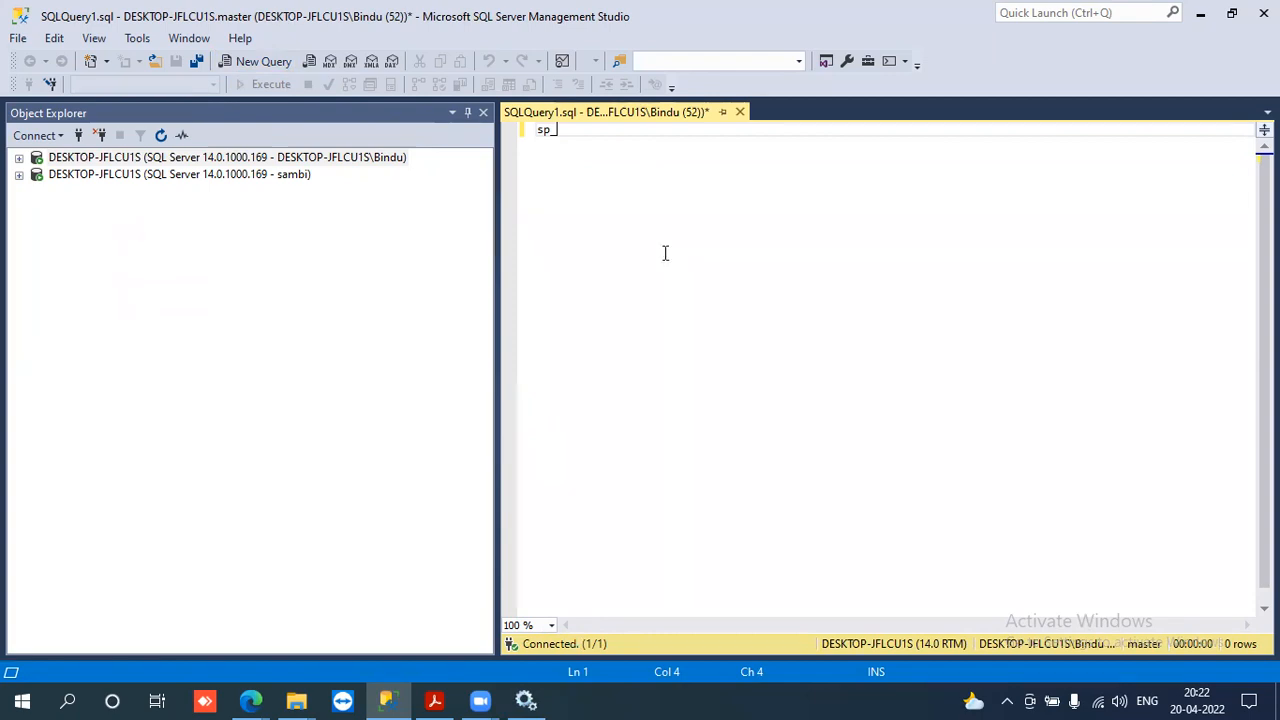
text(who2)
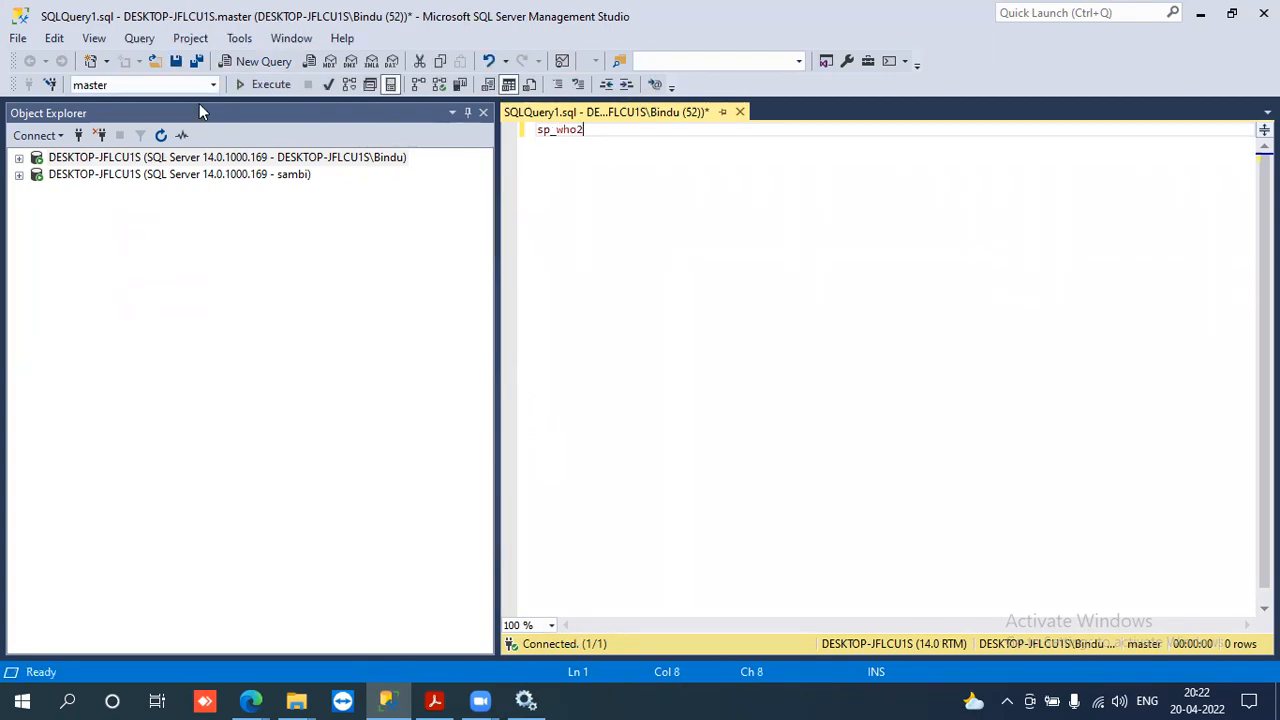
click(253, 85)
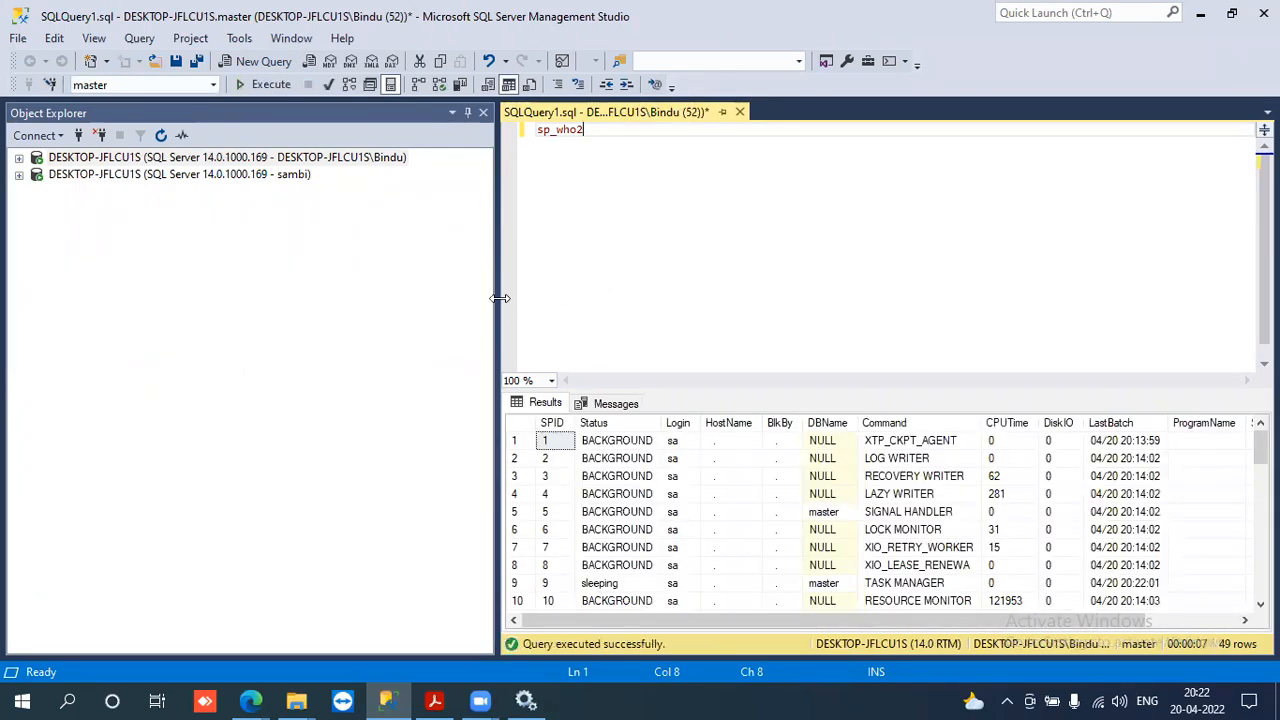
drag(497, 278, 384, 270)
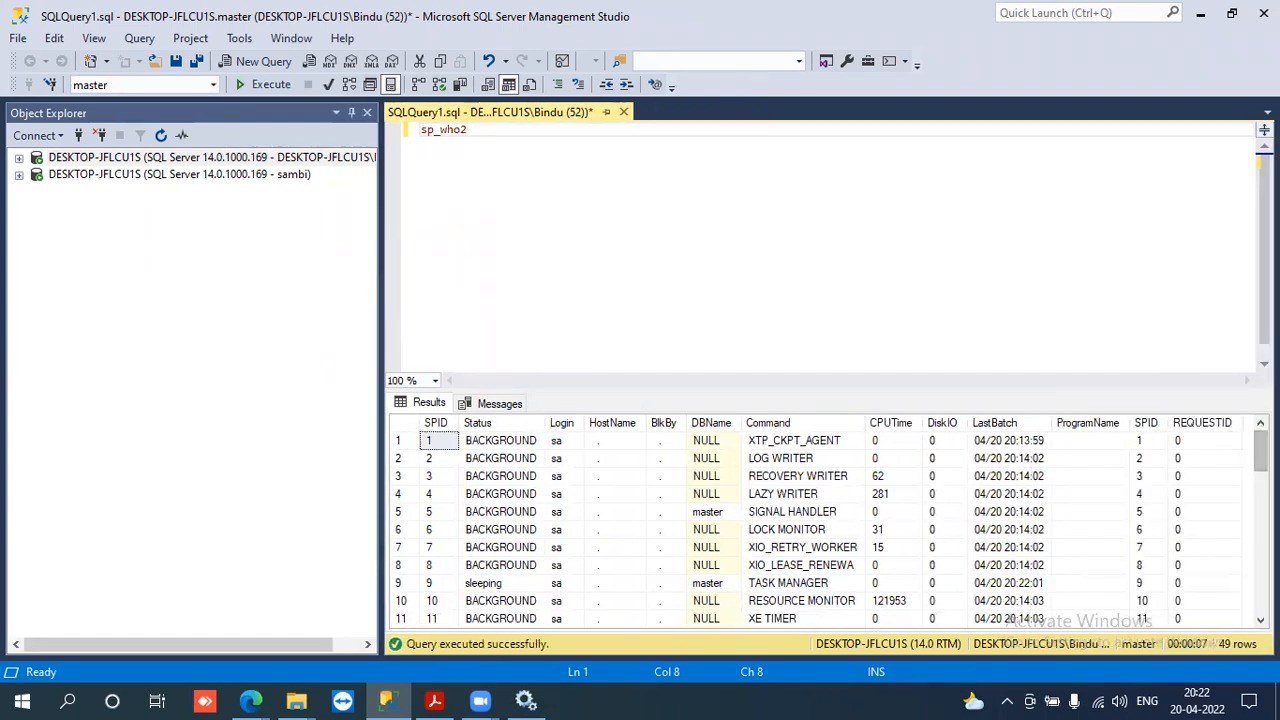
- Examine the Login, HostName, BlkBy, DBName and Command columns of the sp_who2 results
click(563, 476)
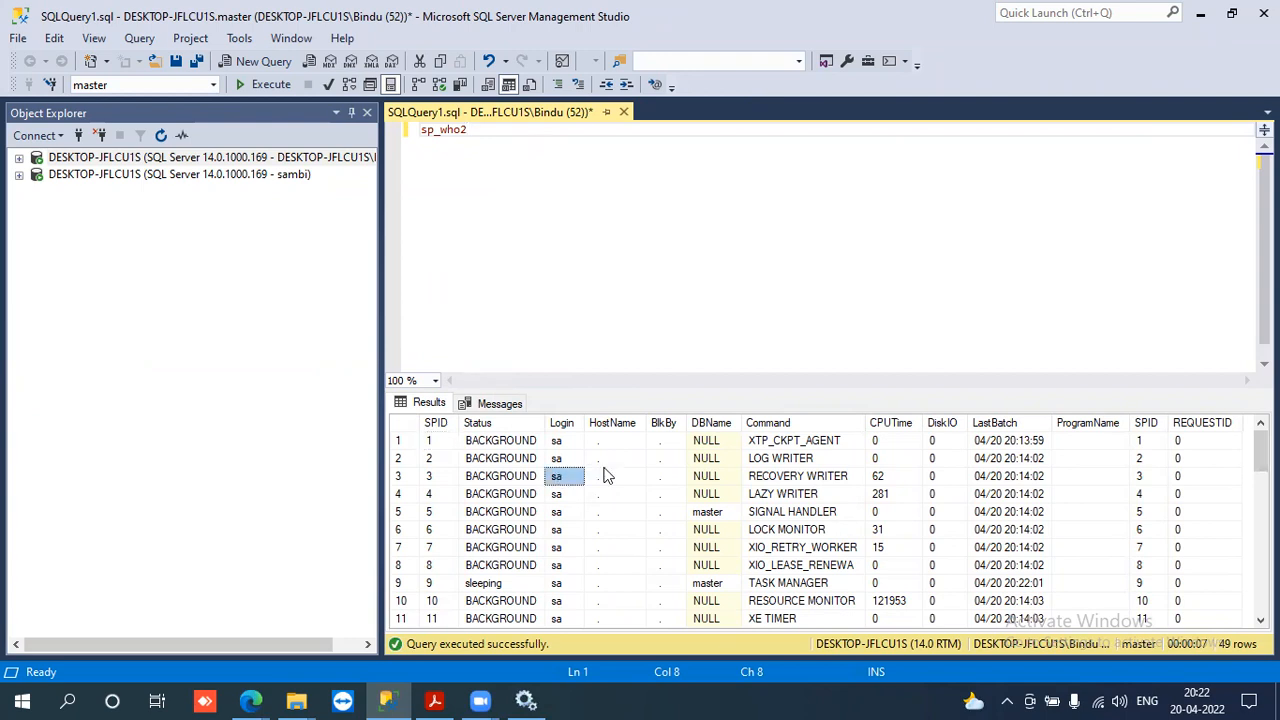
click(618, 497)
click(670, 495)
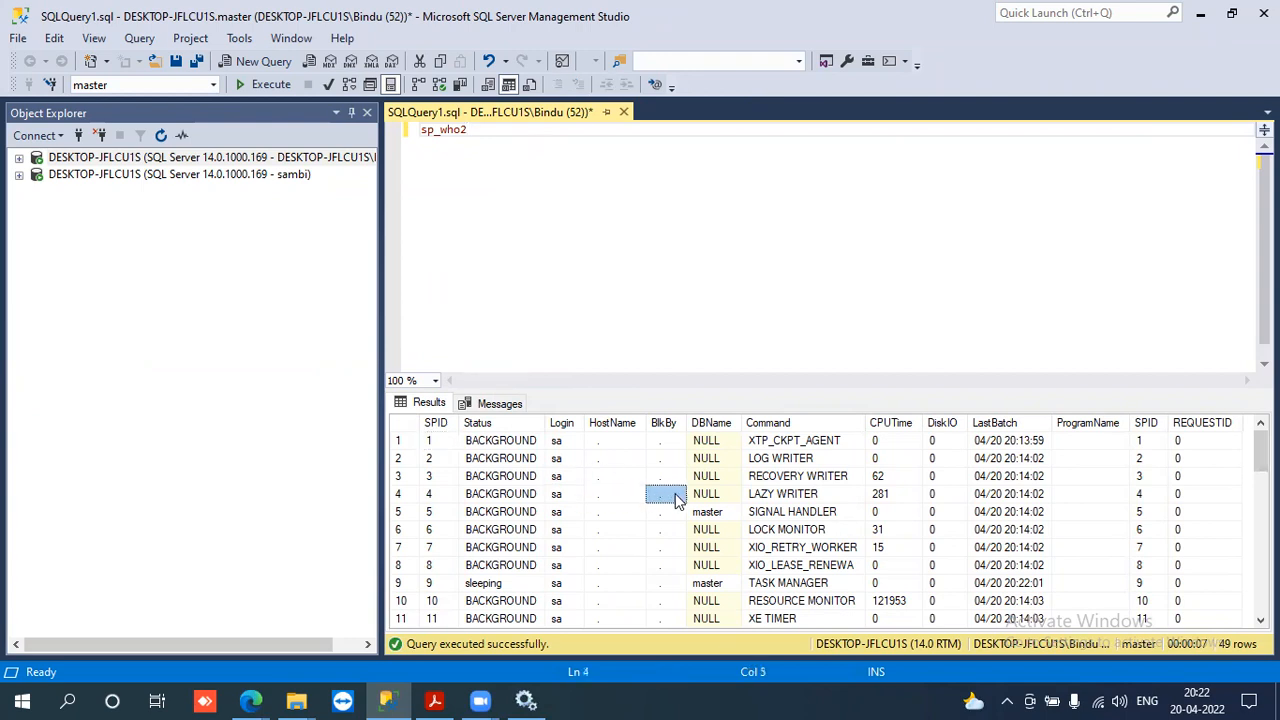
click(702, 495)
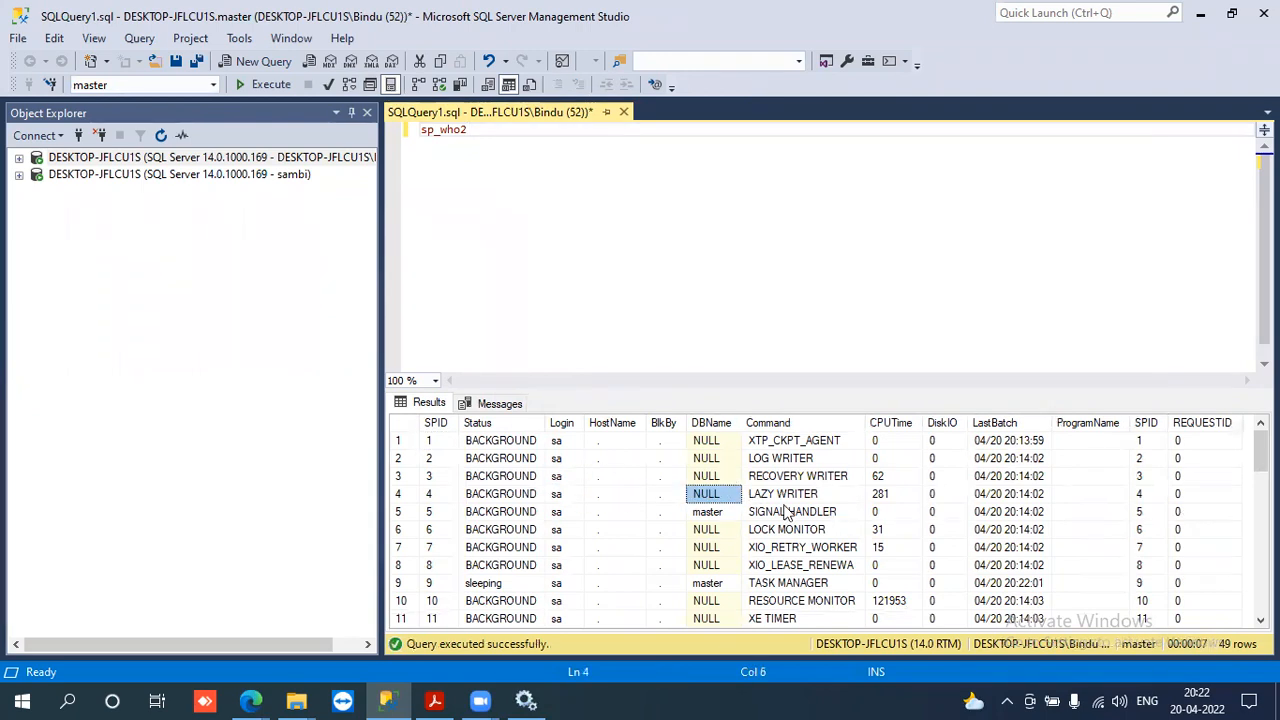
click(786, 512)
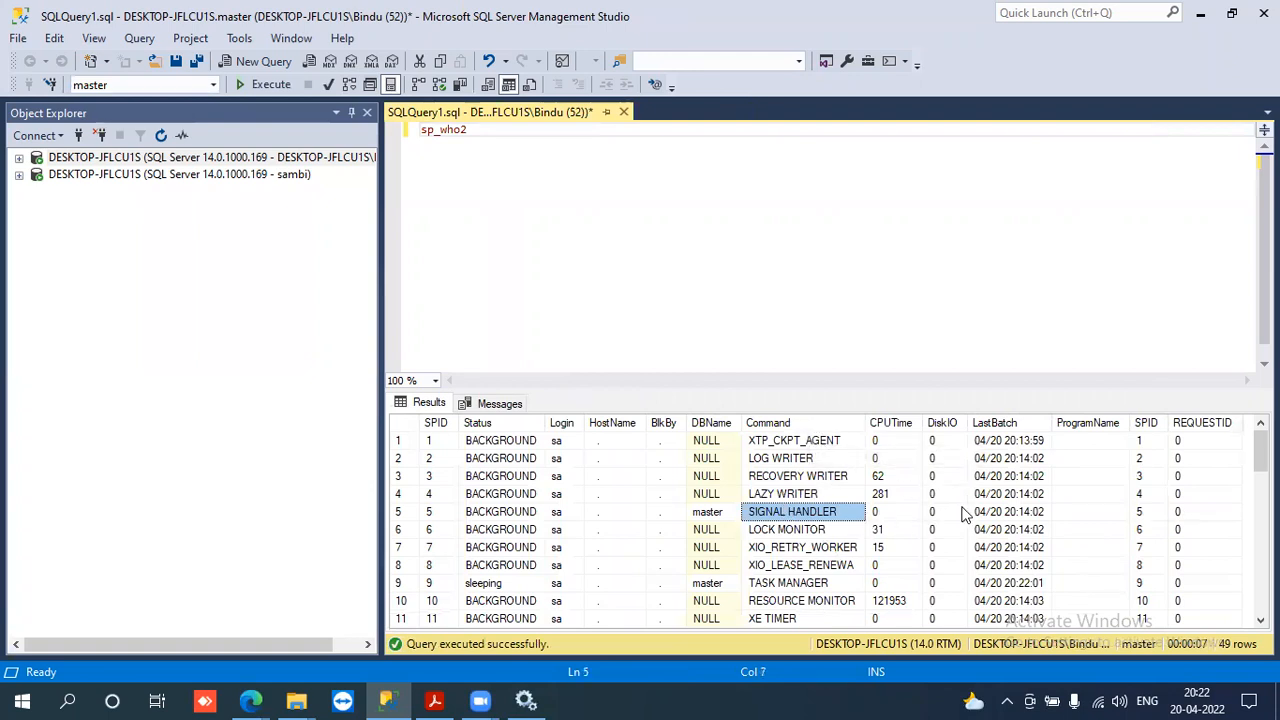
scroll(830, 528, down, 4)
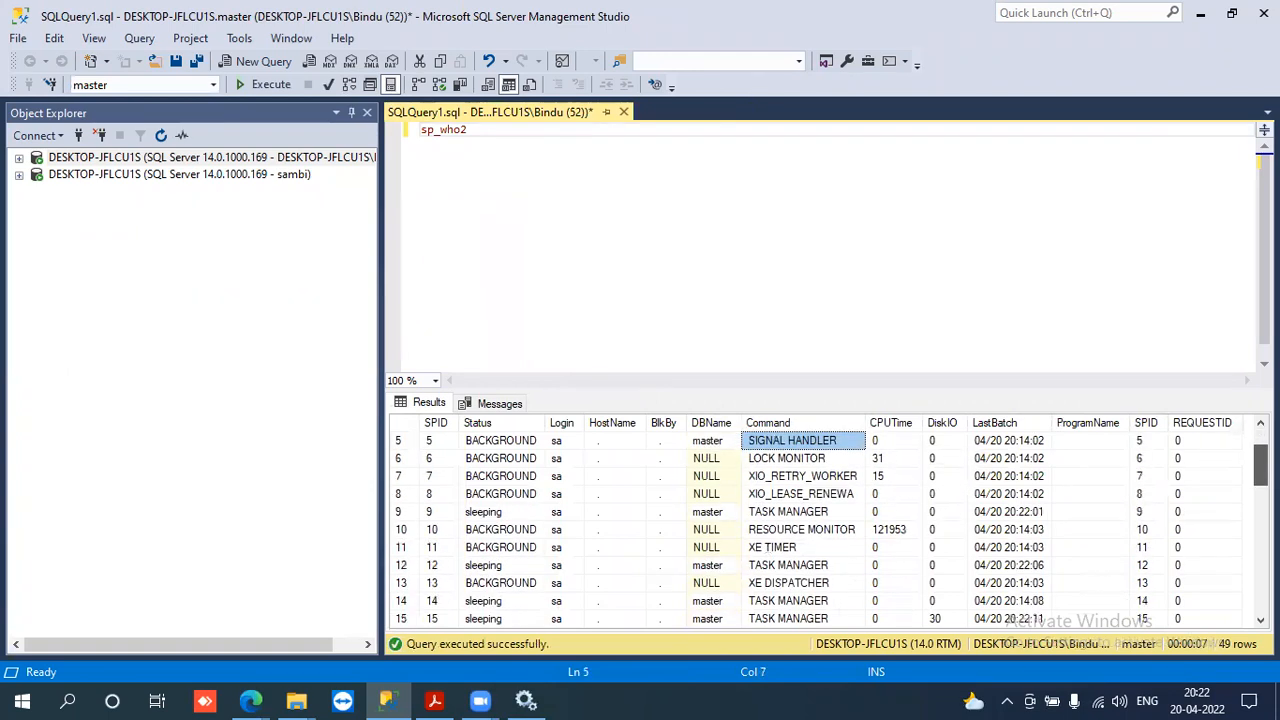
scroll(830, 528, up, 4)
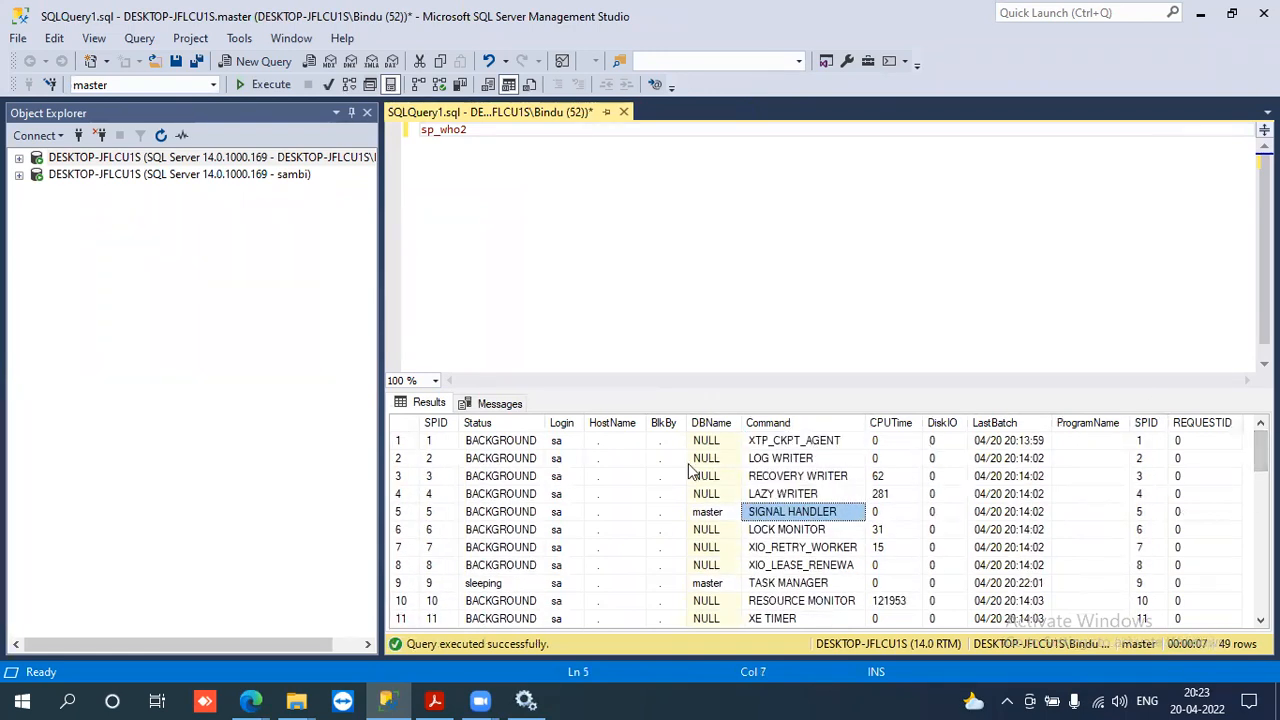
- Examine the Status column of the sp_who2 results row by row, from the first session down to row 45
click(486, 444)
click(487, 462)
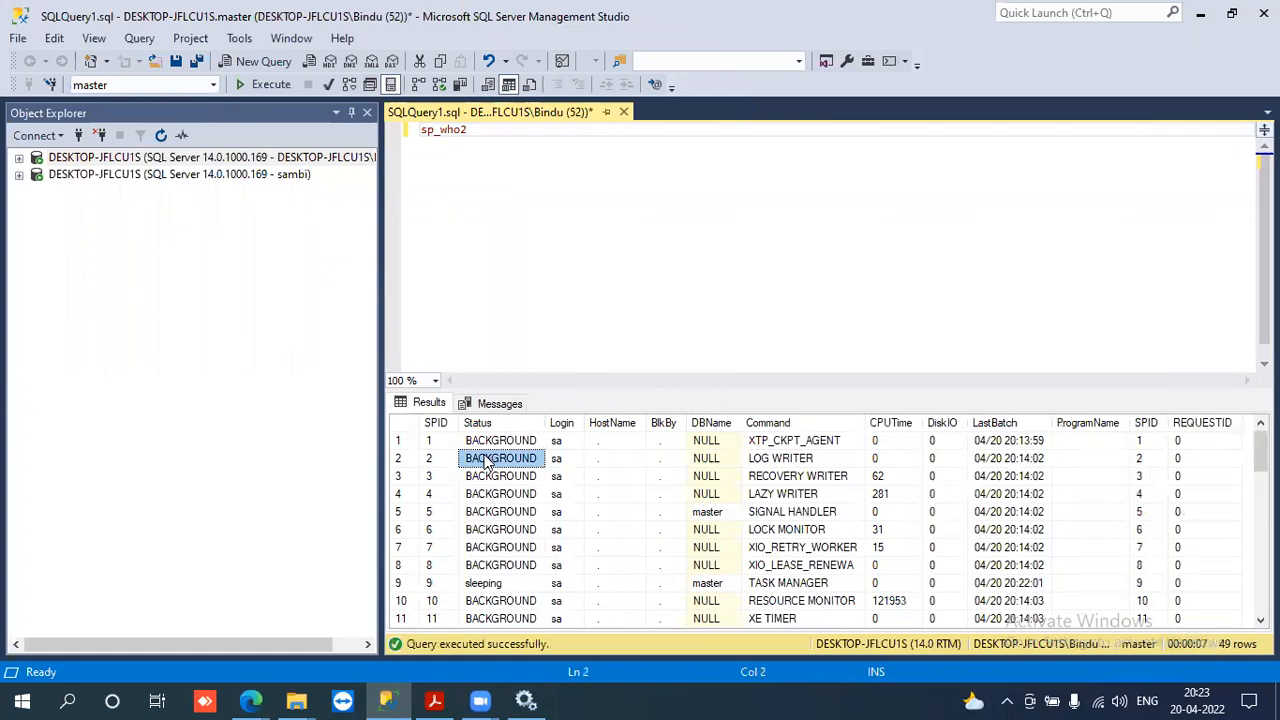
shift+click(487, 462)
key(shift+Down)
key(shift+Down)
key(shift+Down)
key(shift+Down)
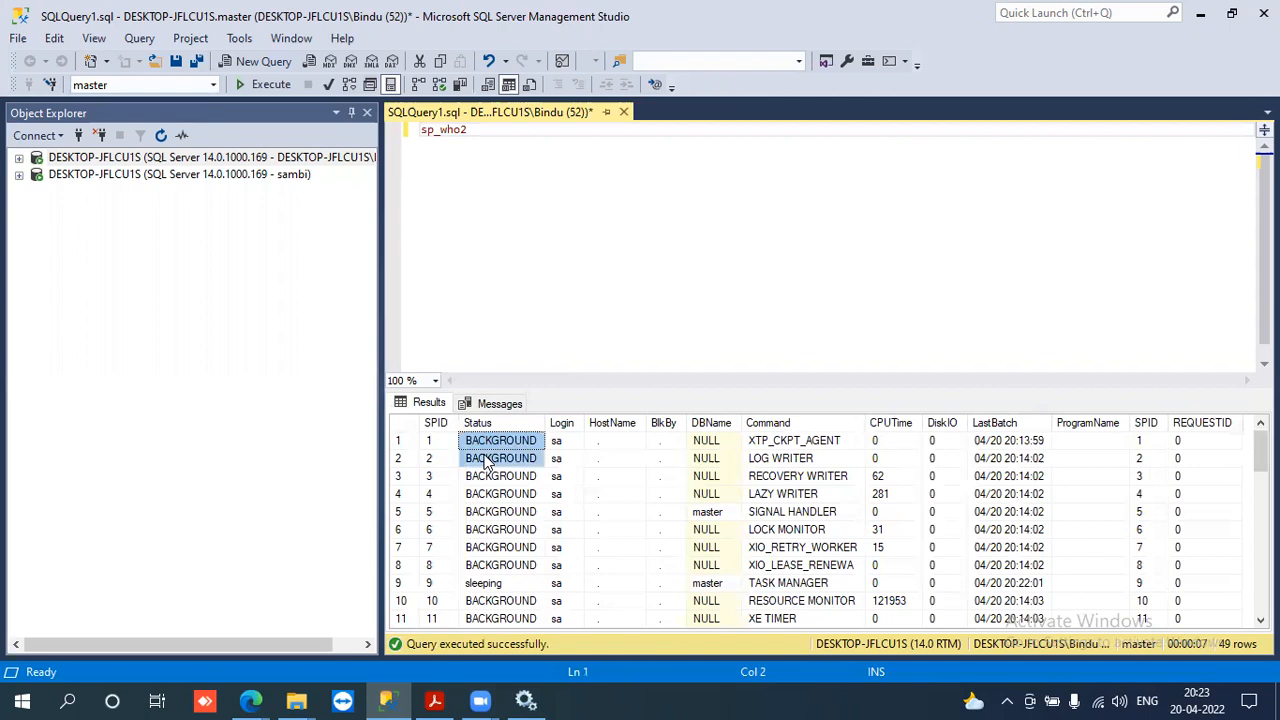
key(shift+Down)
key(shift+Down)
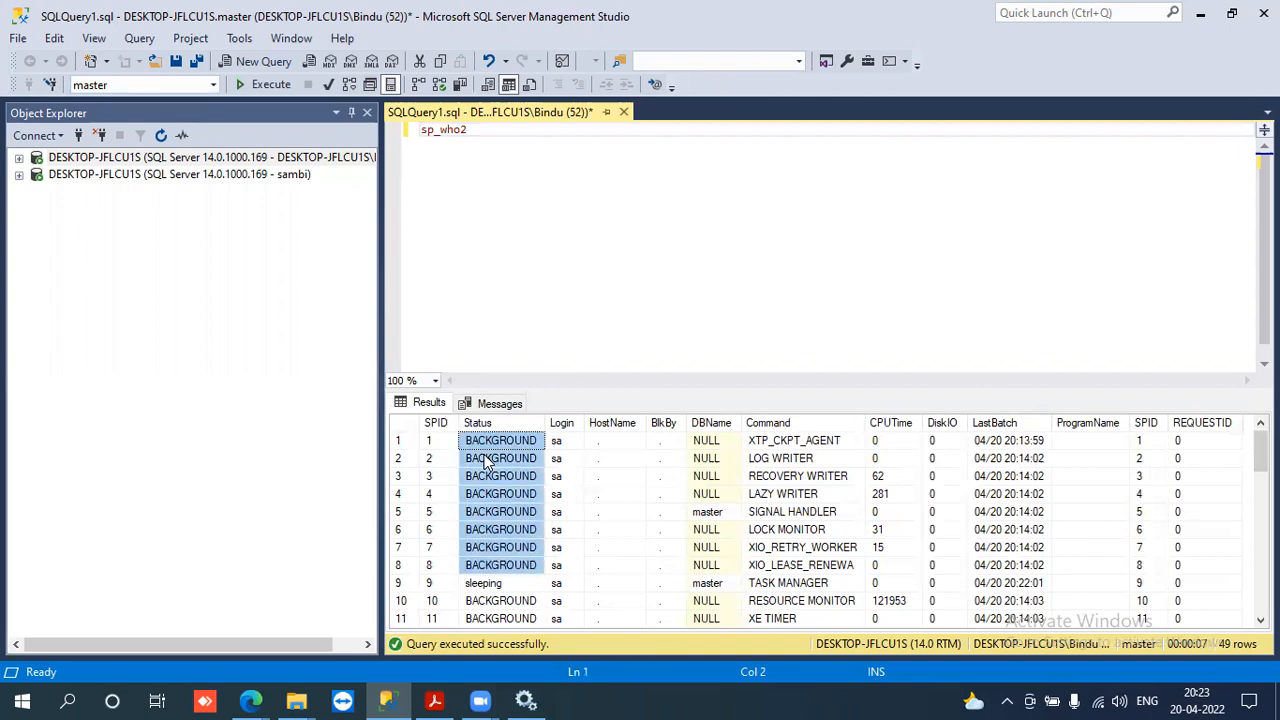
click(487, 462)
key(Down)
key(Down)
key(Down)
key(Down)
key(Down)
key(Down)
key(Down)
key(Down)
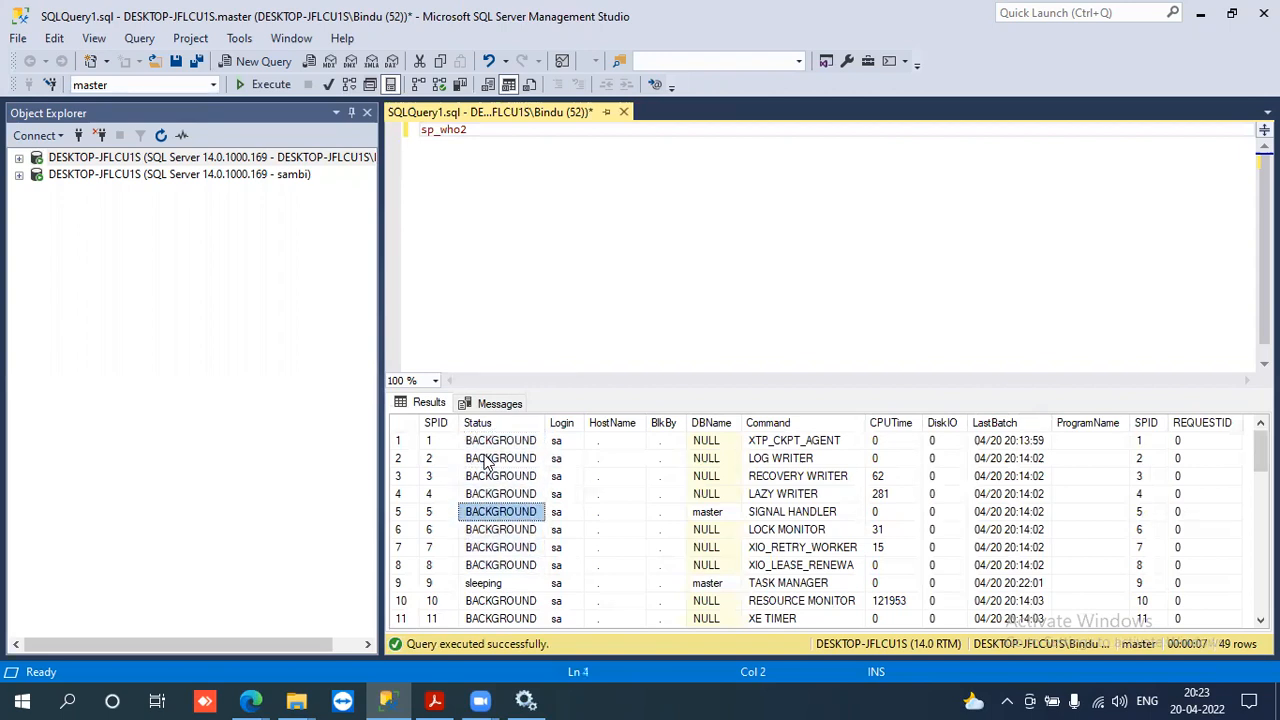
key(Down)
key(Down)
key(Down)
key(Down)
key(Down)
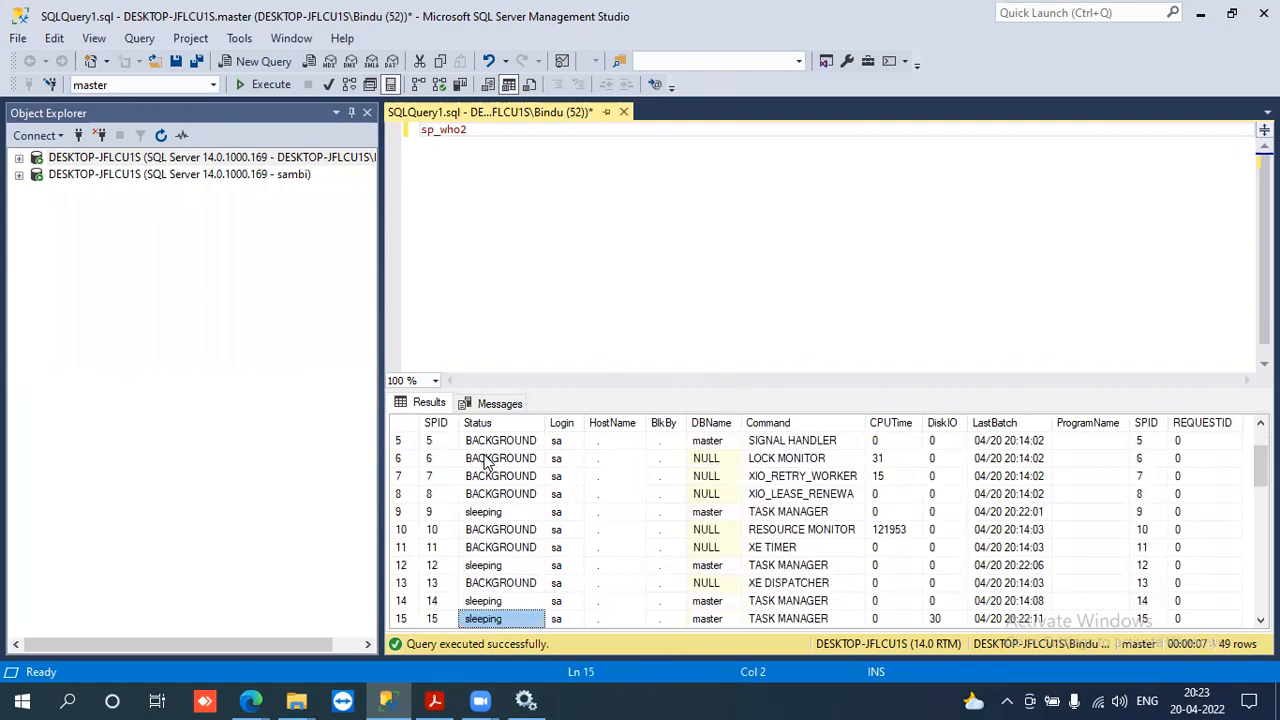
key(Down)
key(Down)
key(Down)
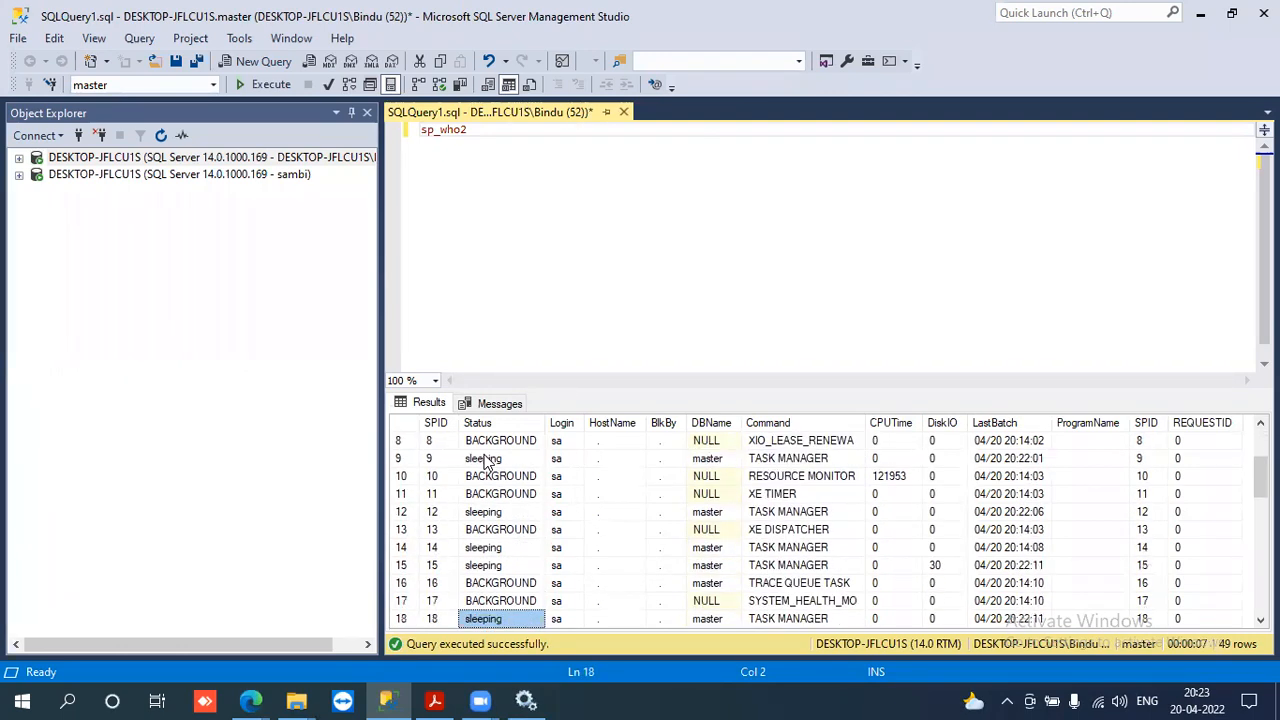
key(Down)
key(Down)
key(Down)
key(Down)
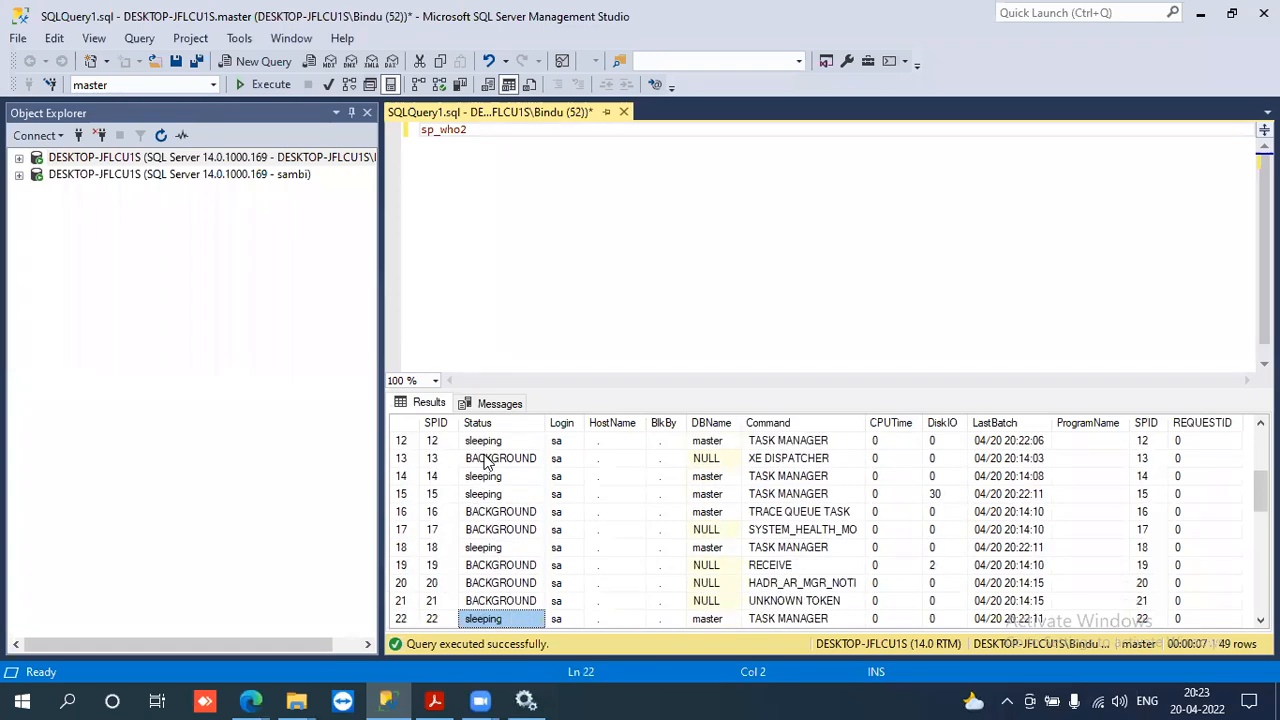
key(Down)
key(Down)
key(Down)
key(Down)
key(Down)
key(Down)
key(Down)
key(Down)
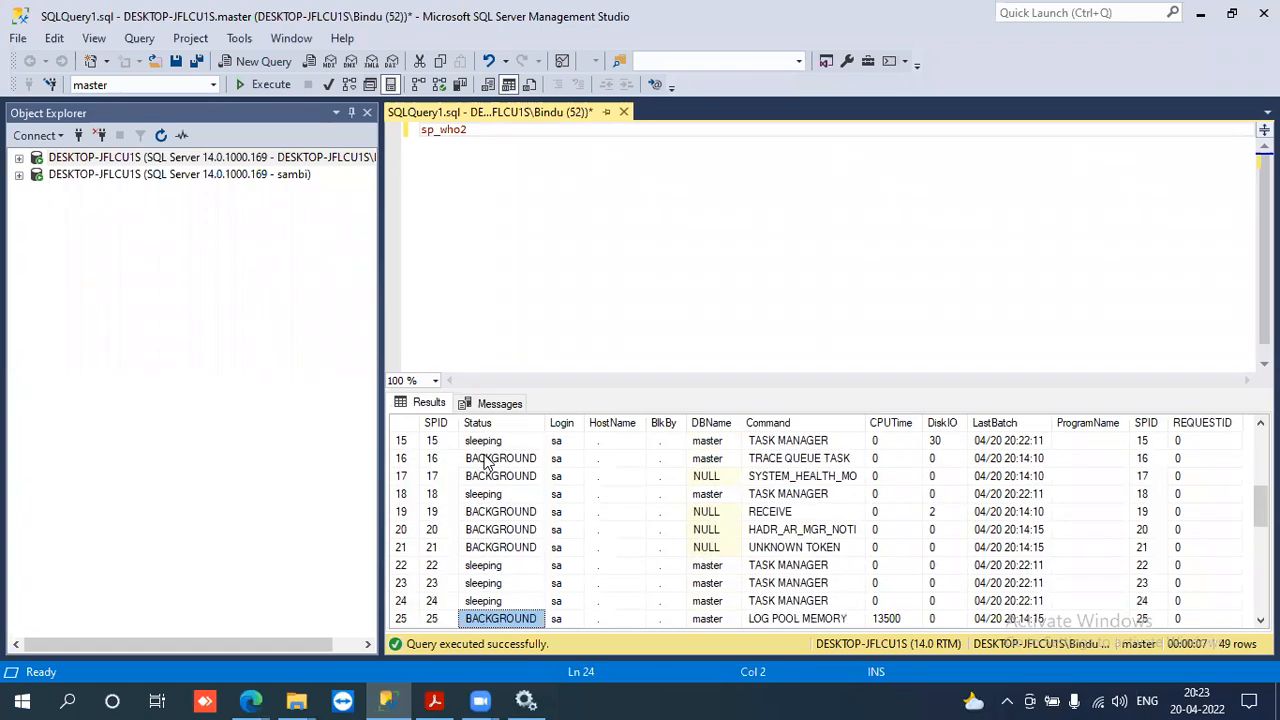
key(Down)
key(Down)
key(Down)
key(Down)
key(Down)
key(Down)
key(Down)
key(Down)
key(Down)
key(Down)
key(Down)
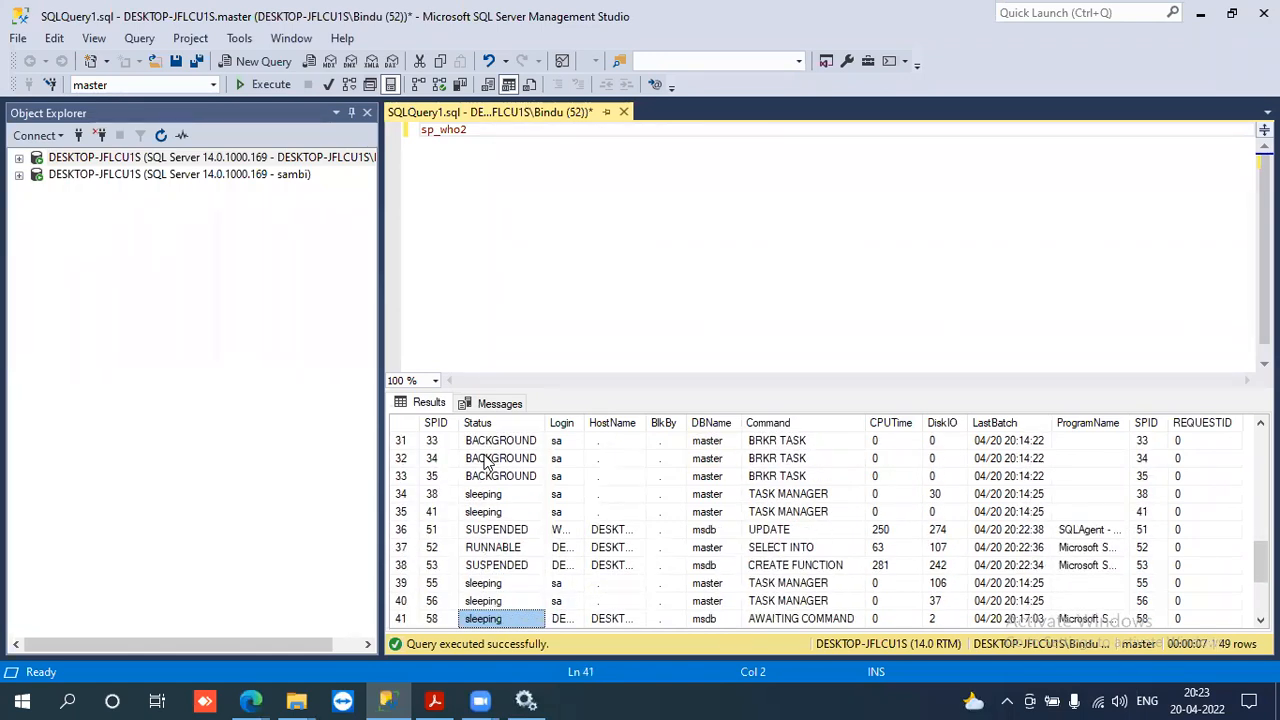
key(Down)
key(Down)
key(Down)
key(Down)
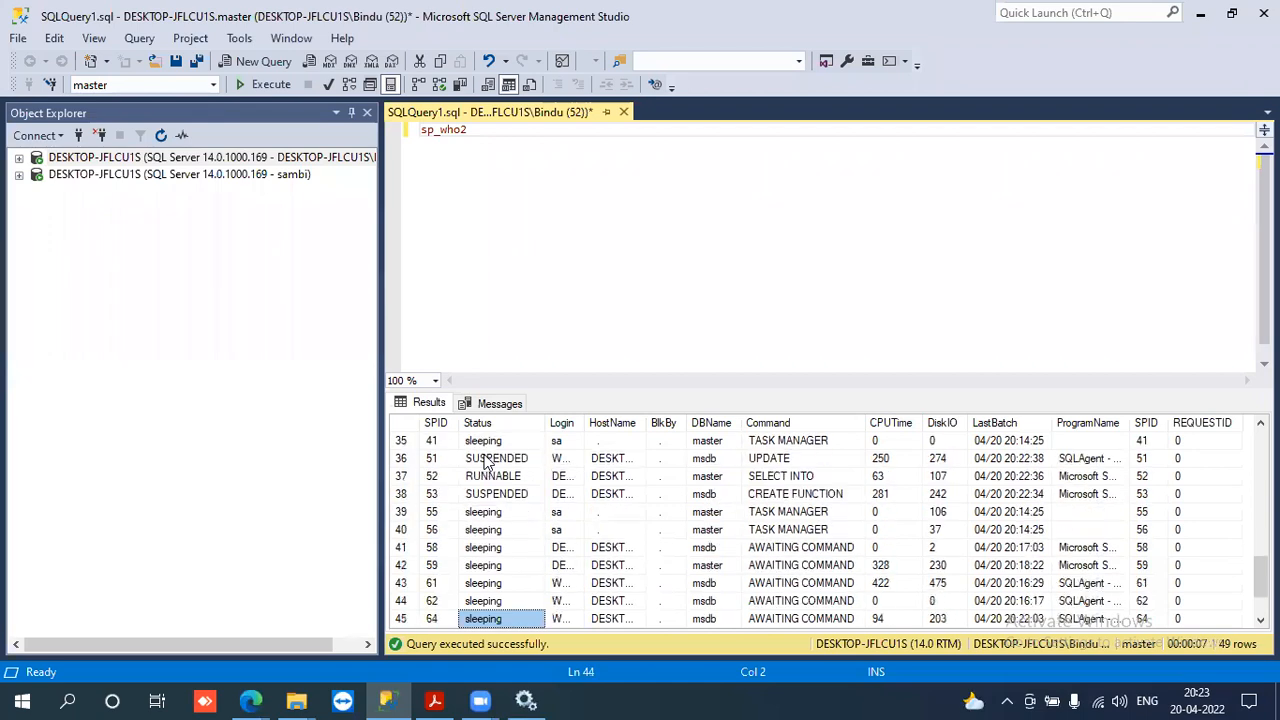
- Widen the Login column and locate the newly connected SQL login's sessions at the end of the results
drag(583, 427, 645, 428)
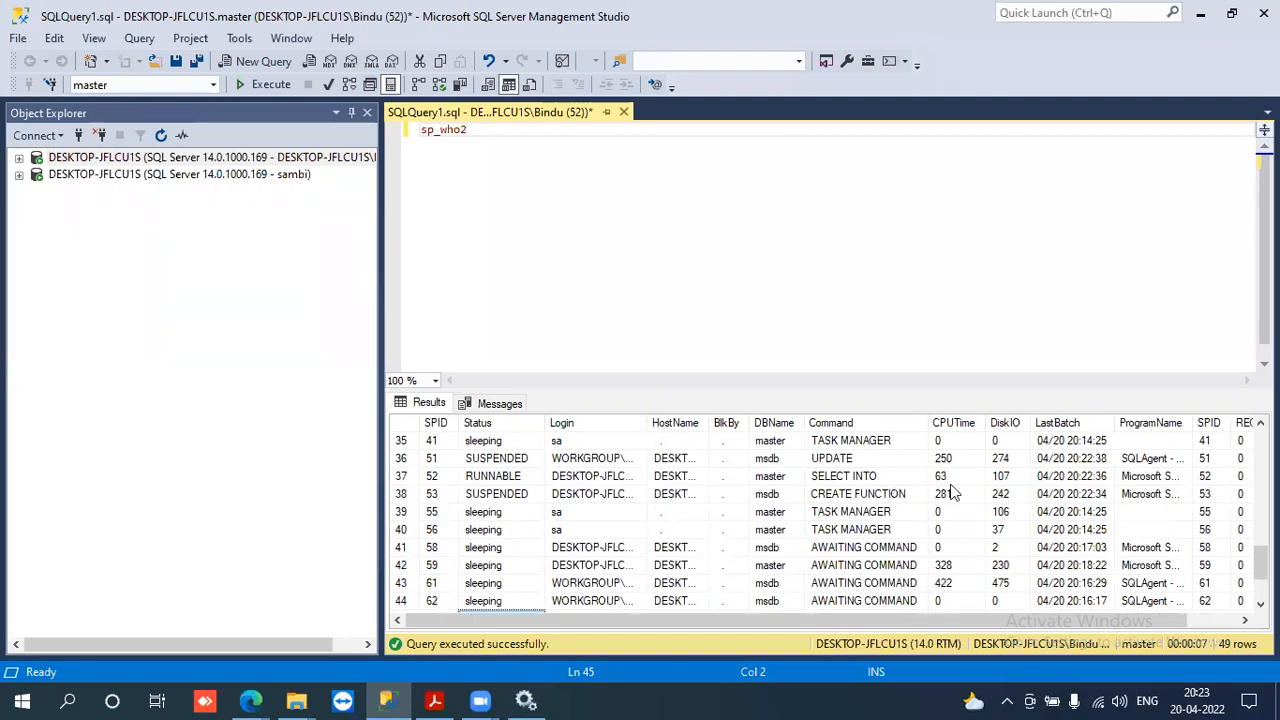
scroll(830, 520, down, 2)
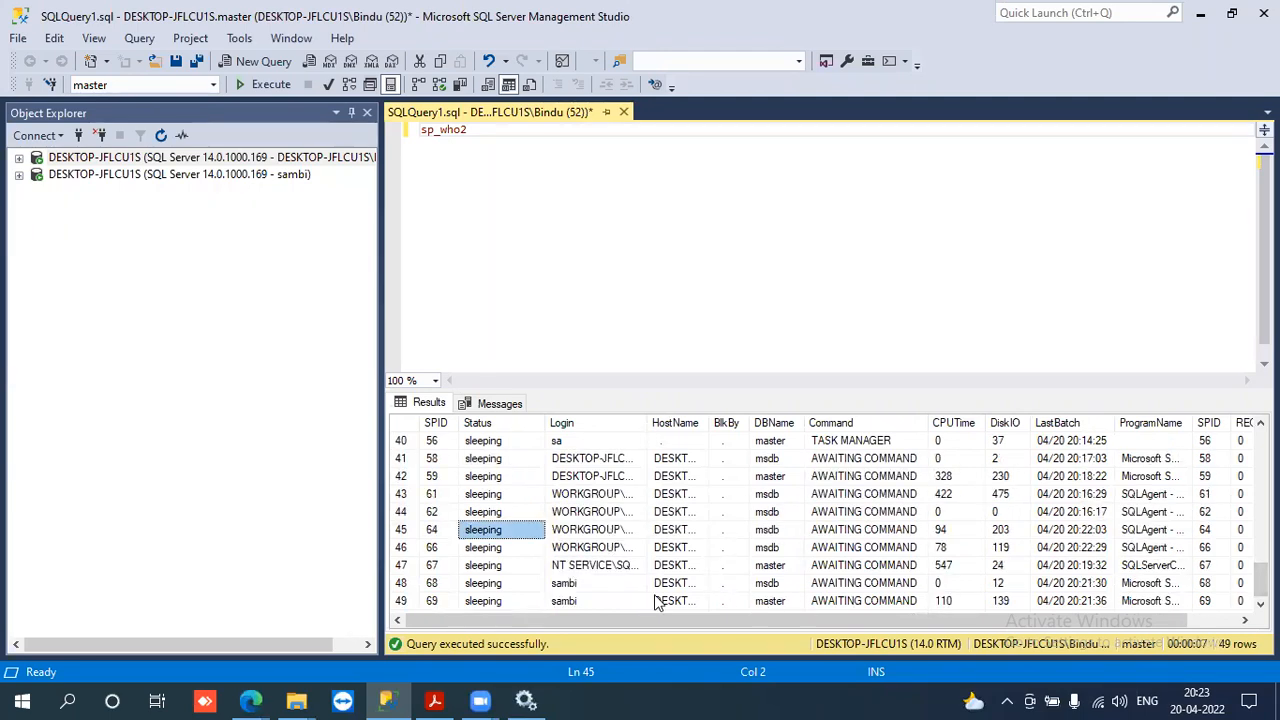
click(575, 586)
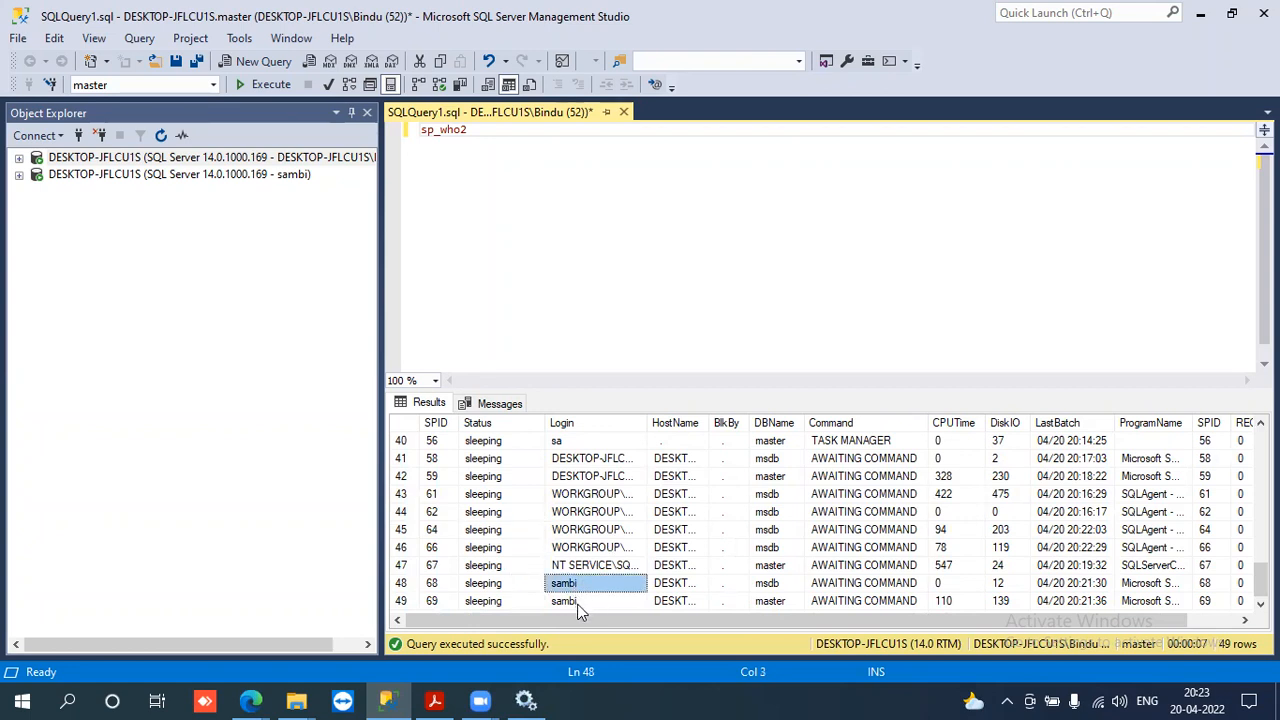
- Widen the HostName column and examine the Login, HostName, DBName and LastBatch values of sessions in rows 47 to 49
click(577, 602)
drag(711, 423, 778, 426)
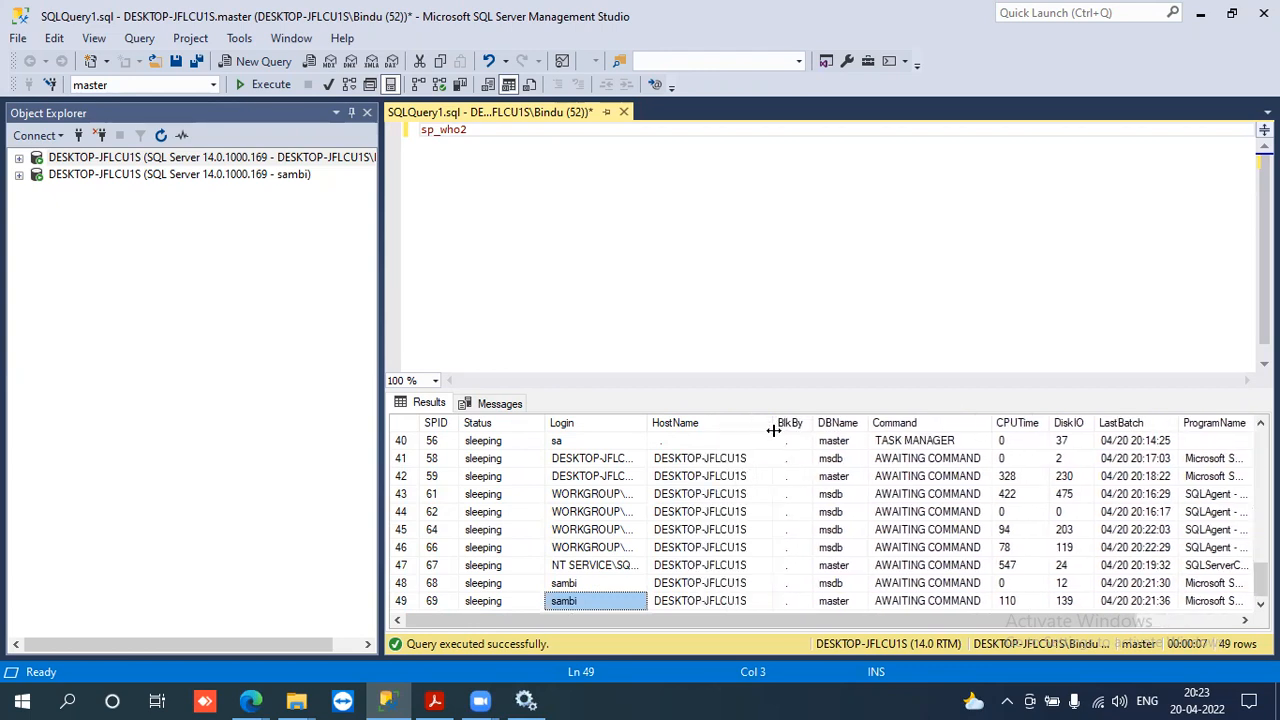
click(712, 602)
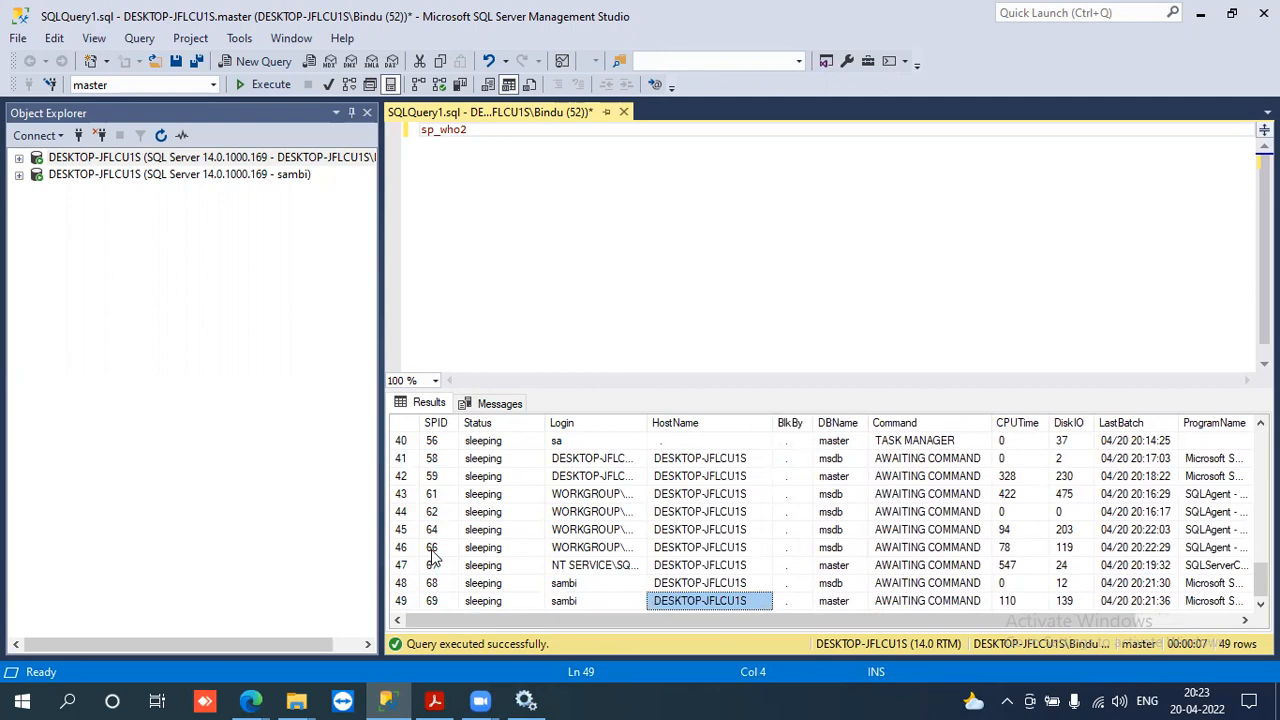
click(577, 567)
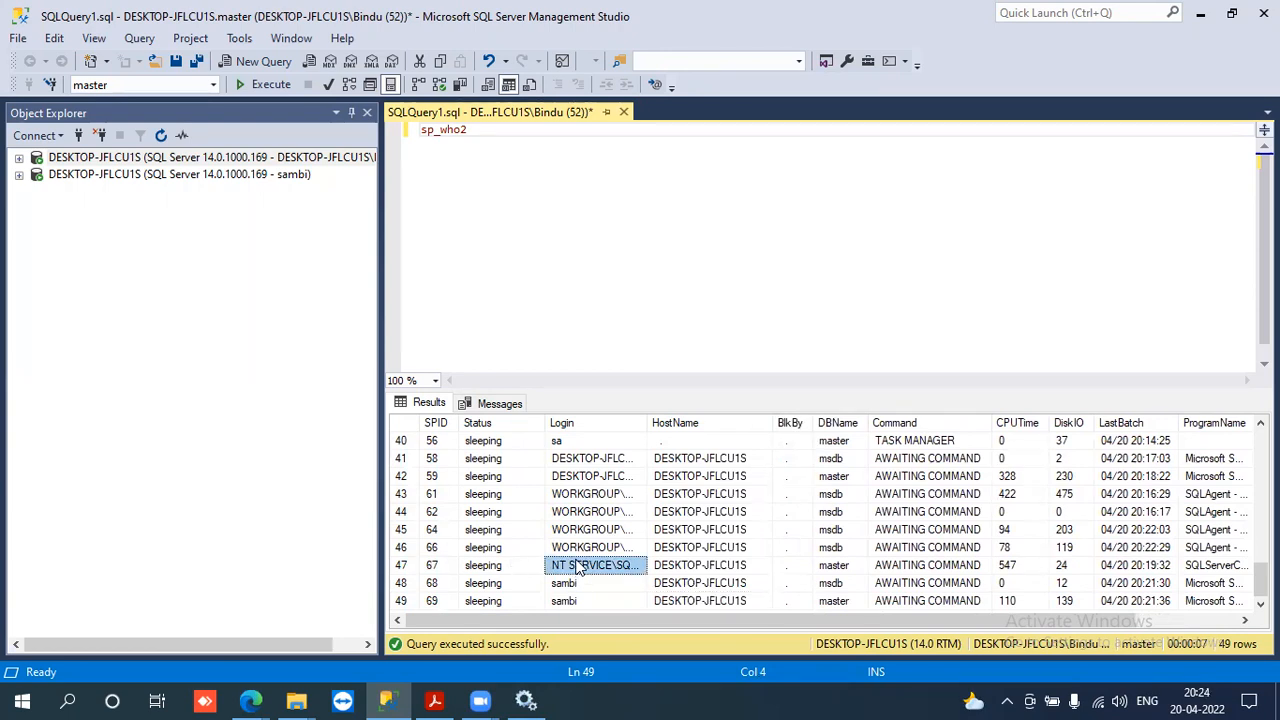
click(672, 570)
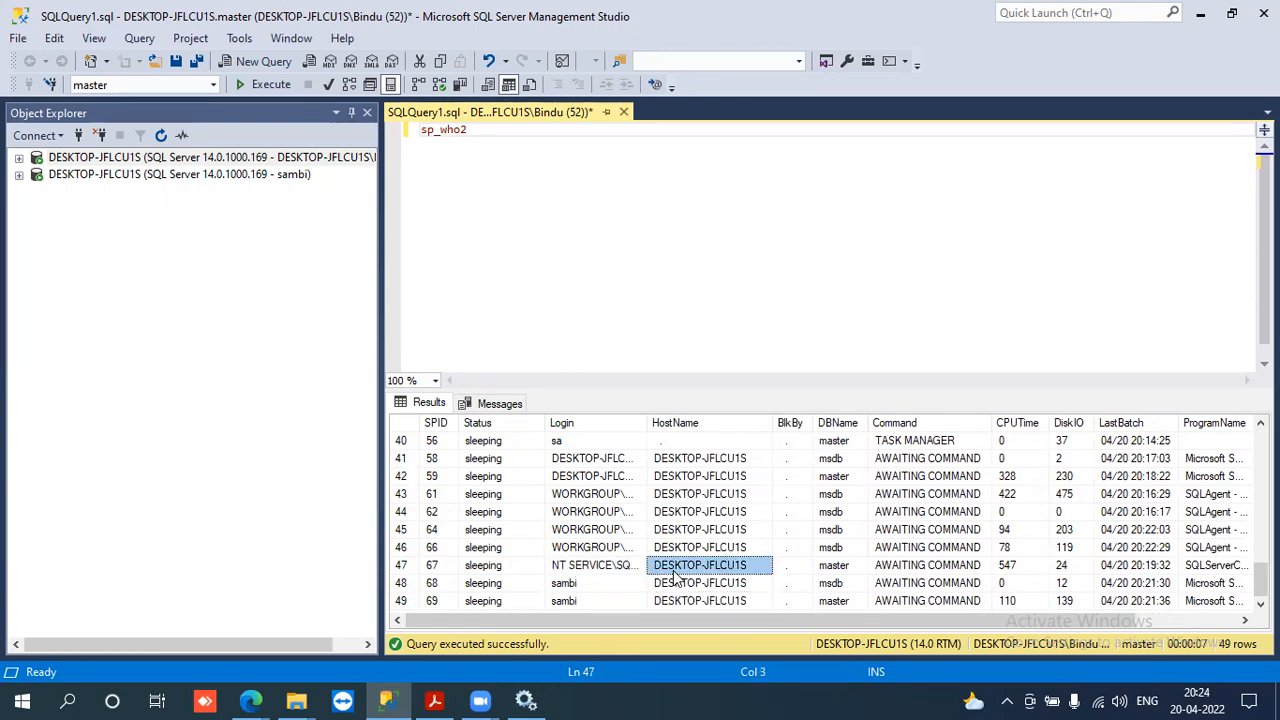
click(834, 570)
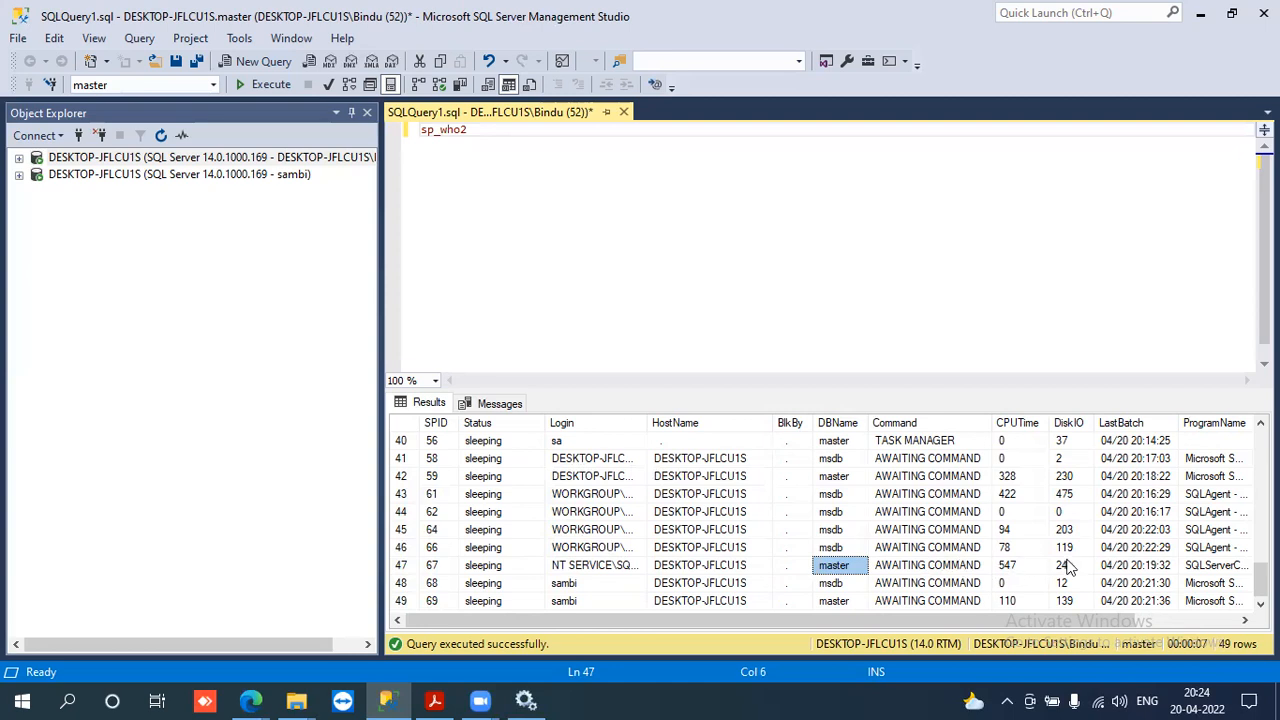
click(1122, 572)
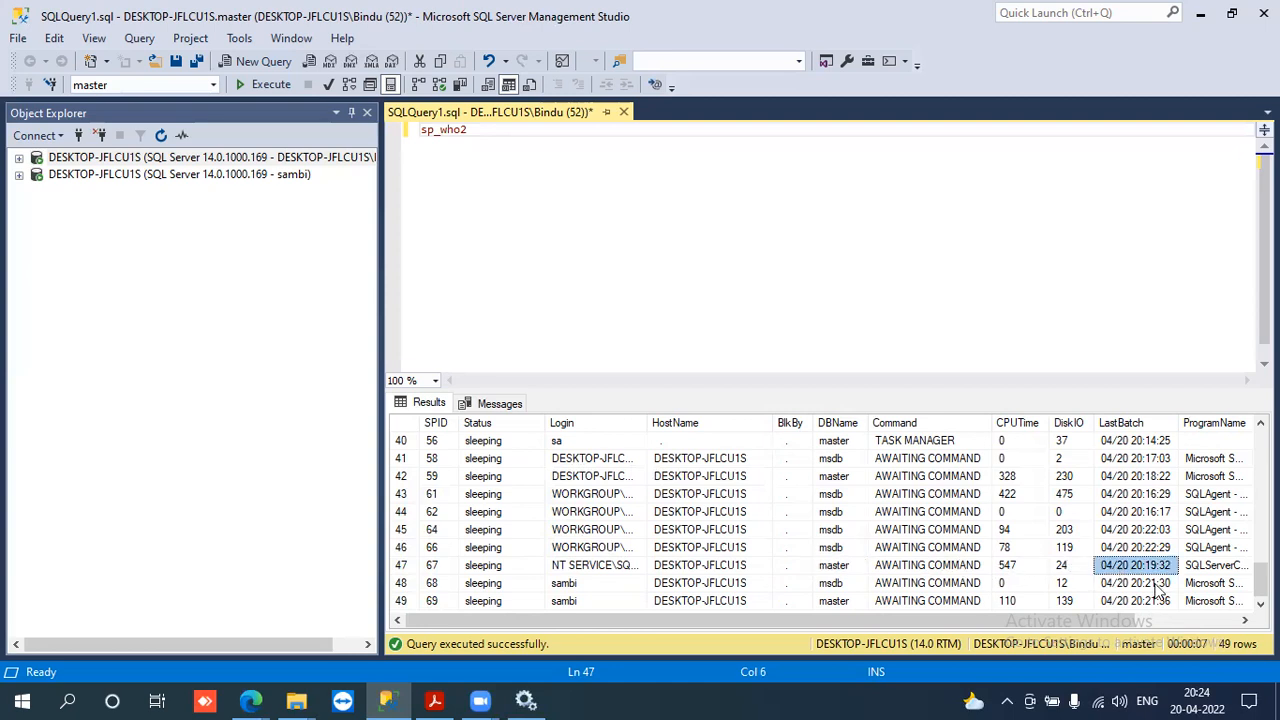
- Widen the ProgramName column and examine the program name of the session in row 47 and the remaining result columns
click(1243, 621)
click(1243, 621)
click(1243, 621)
click(1243, 621)
click(1243, 621)
click(1243, 621)
click(1243, 621)
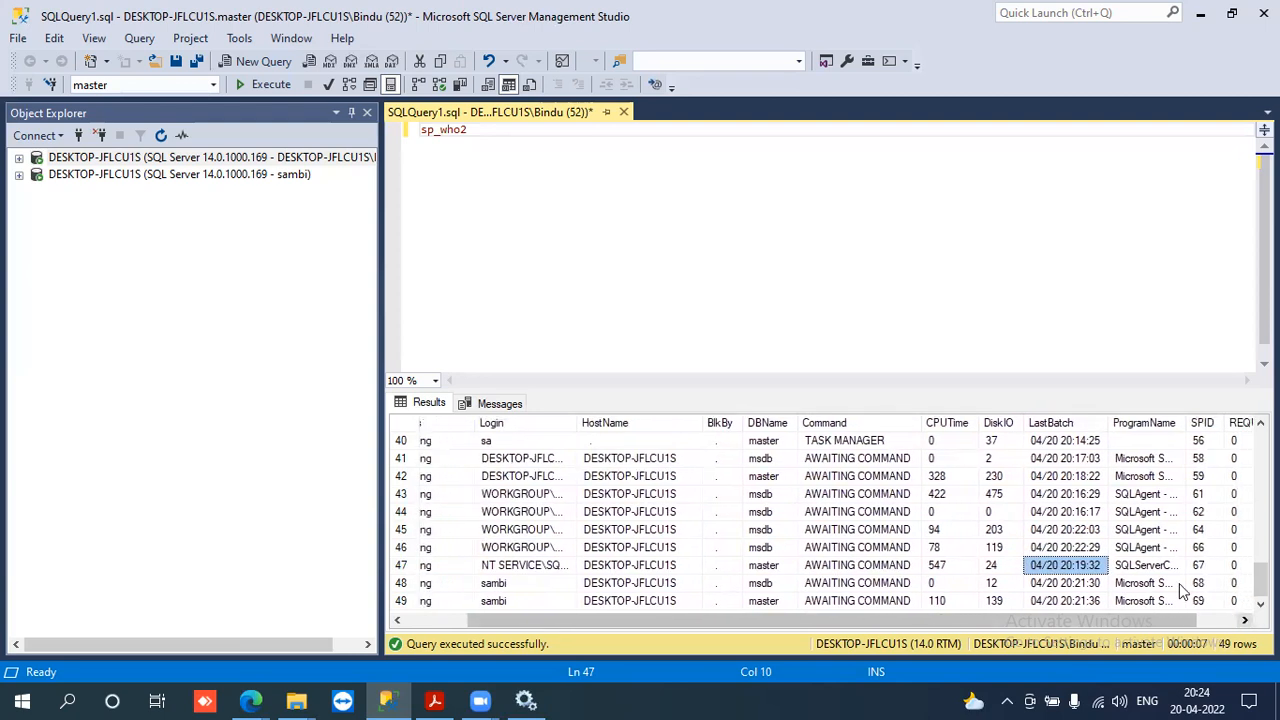
click(1150, 566)
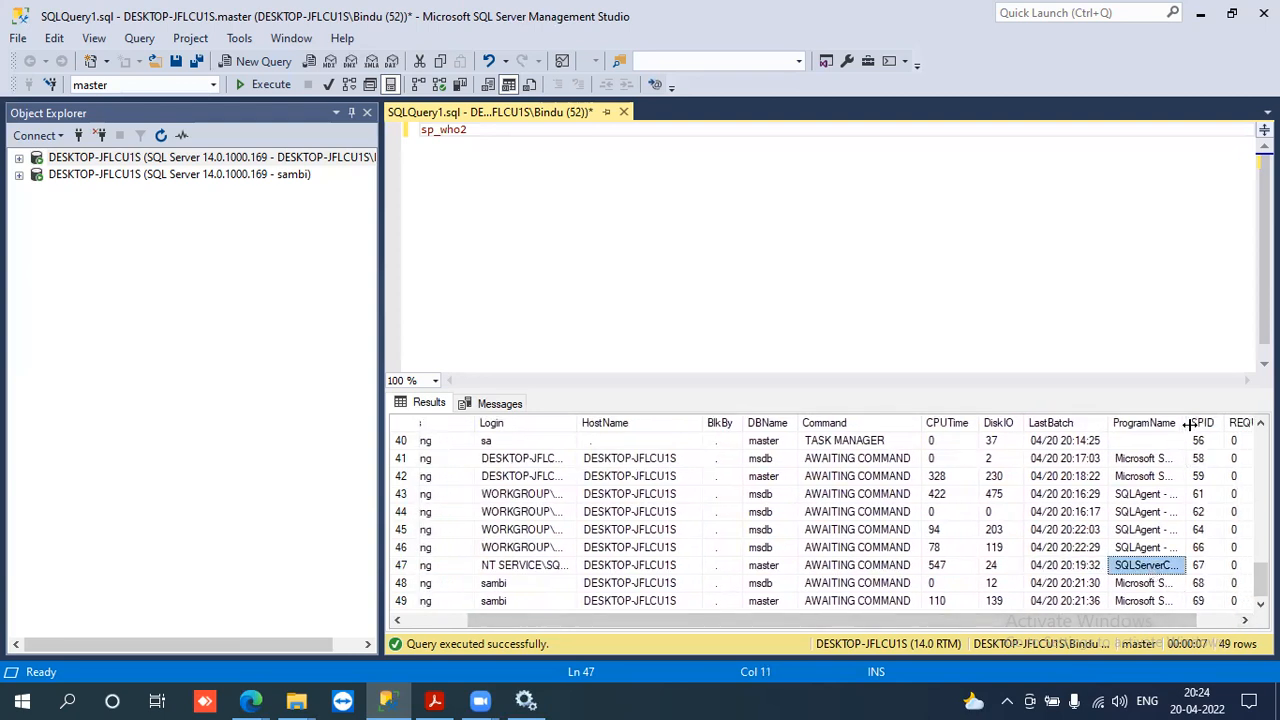
drag(1183, 427, 1194, 427)
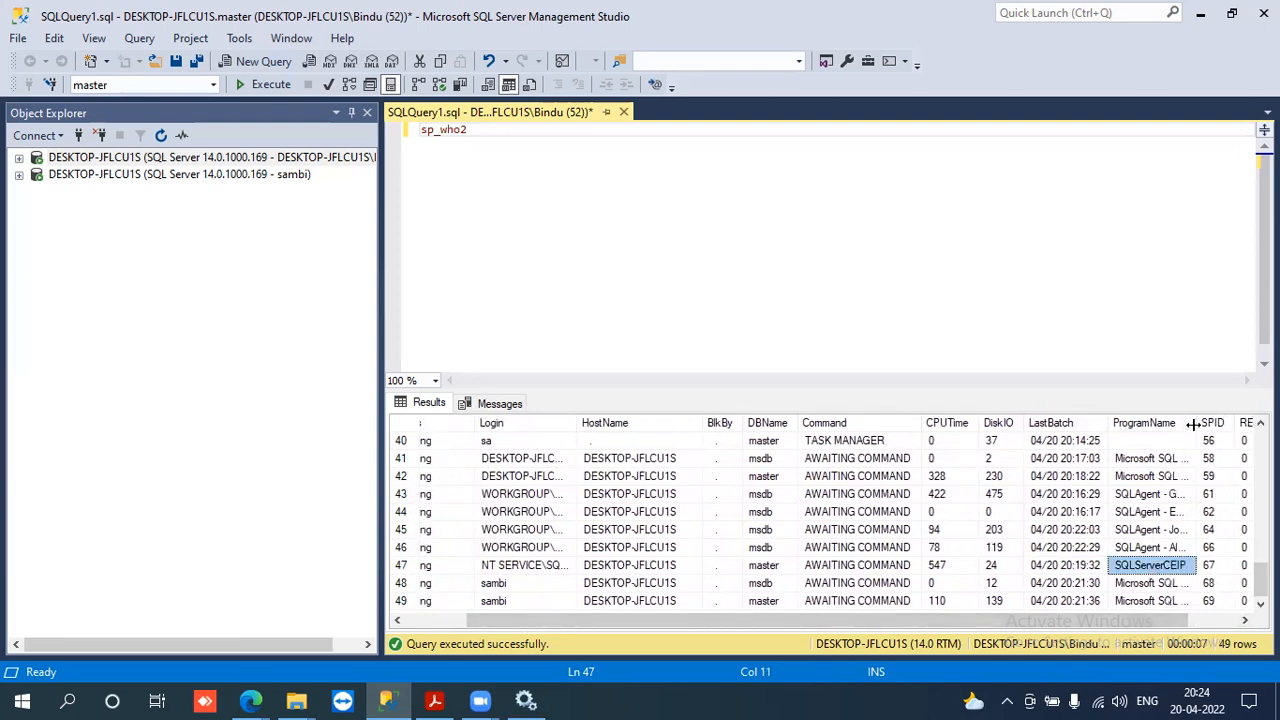
click(1241, 622)
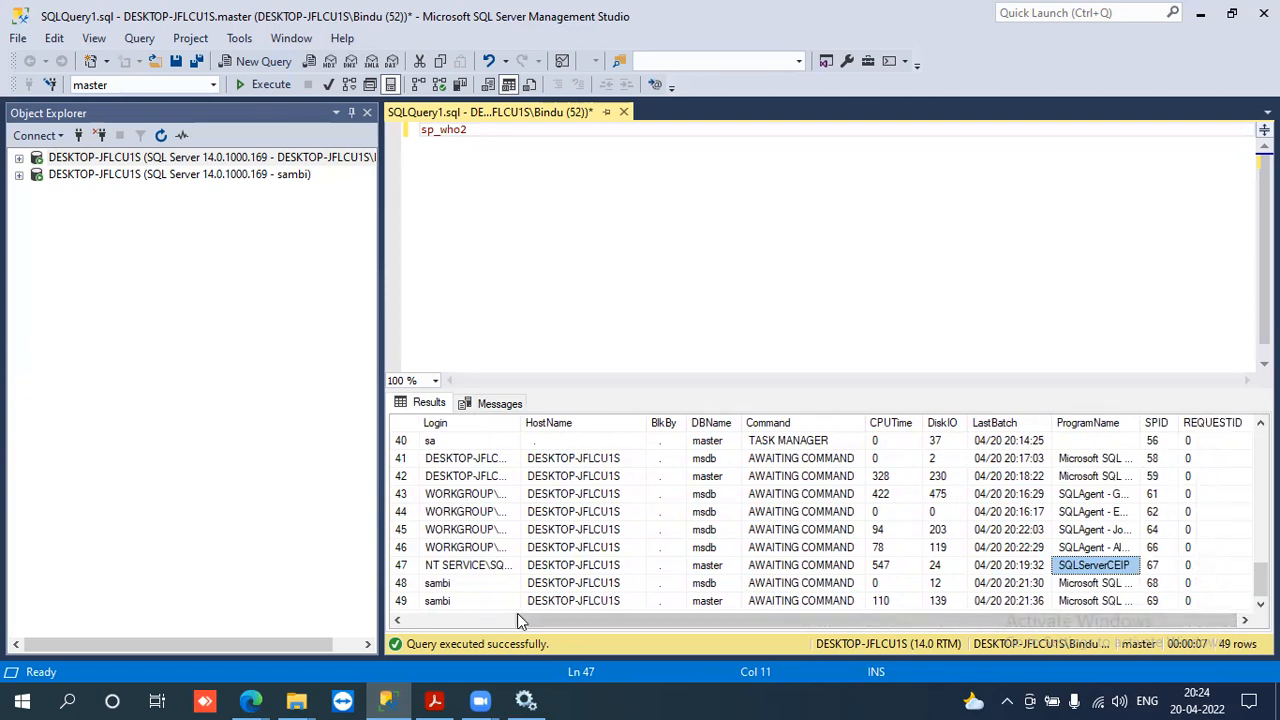
drag(517, 620, 412, 620)
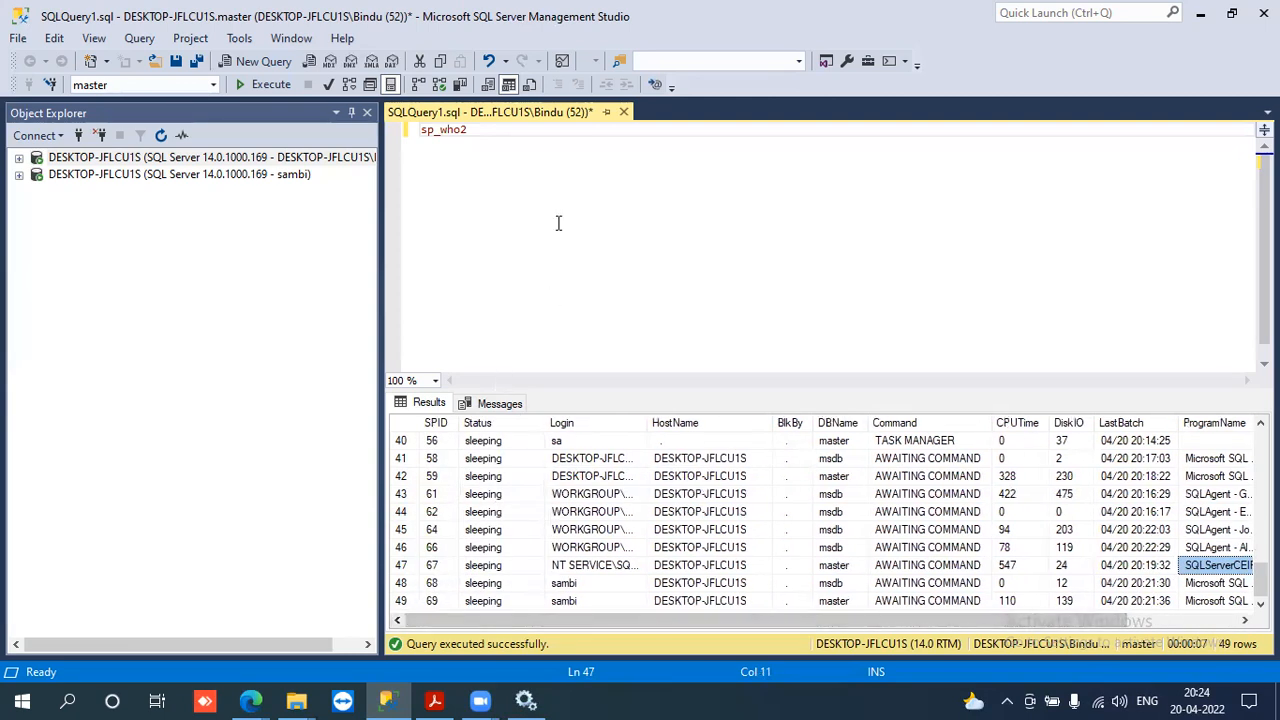
- Add the query select * from sys.sysprocesses below sp_who2 and run only that statement
click(517, 153)
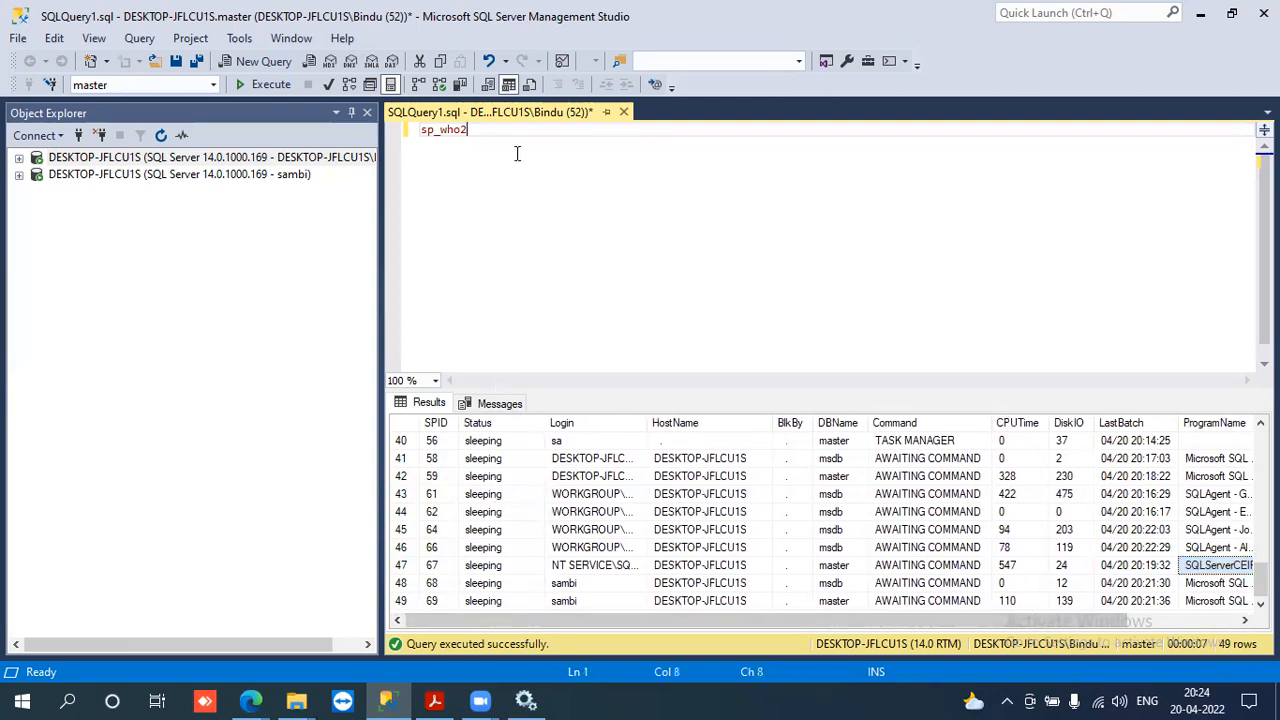
key(Return)
key(Return)
text(selec)
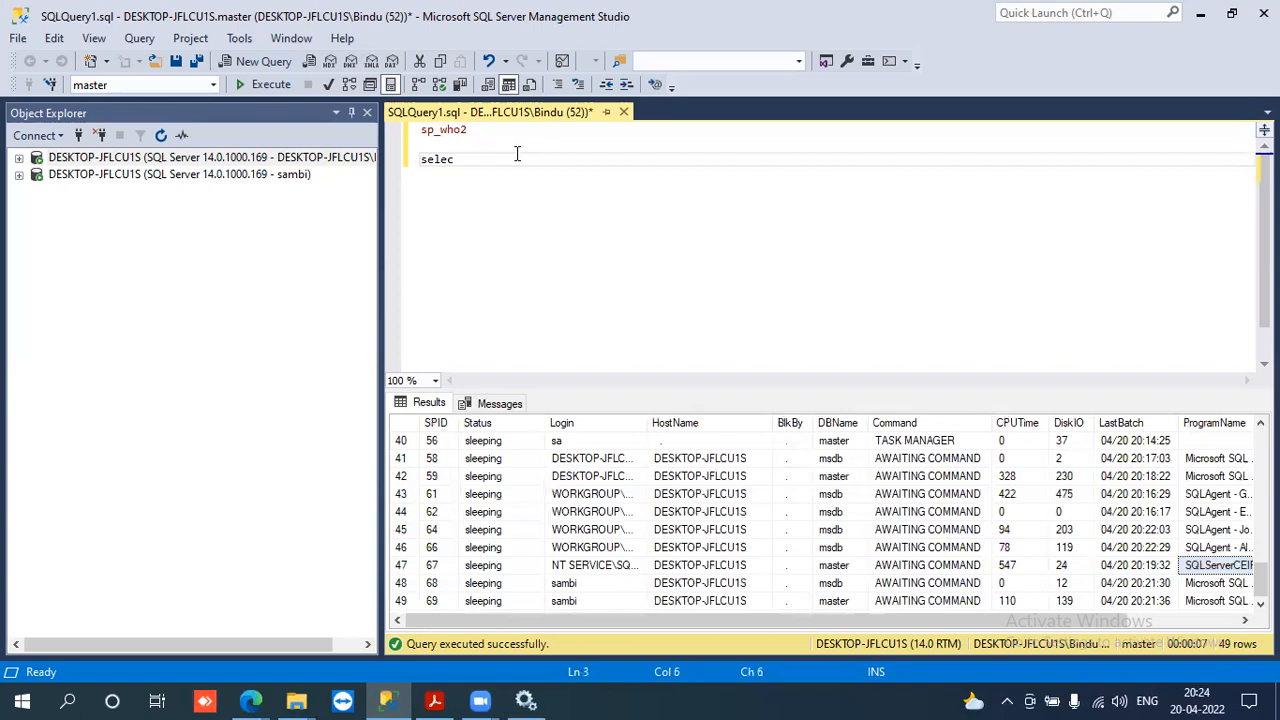
text(t * from sys.syspr)
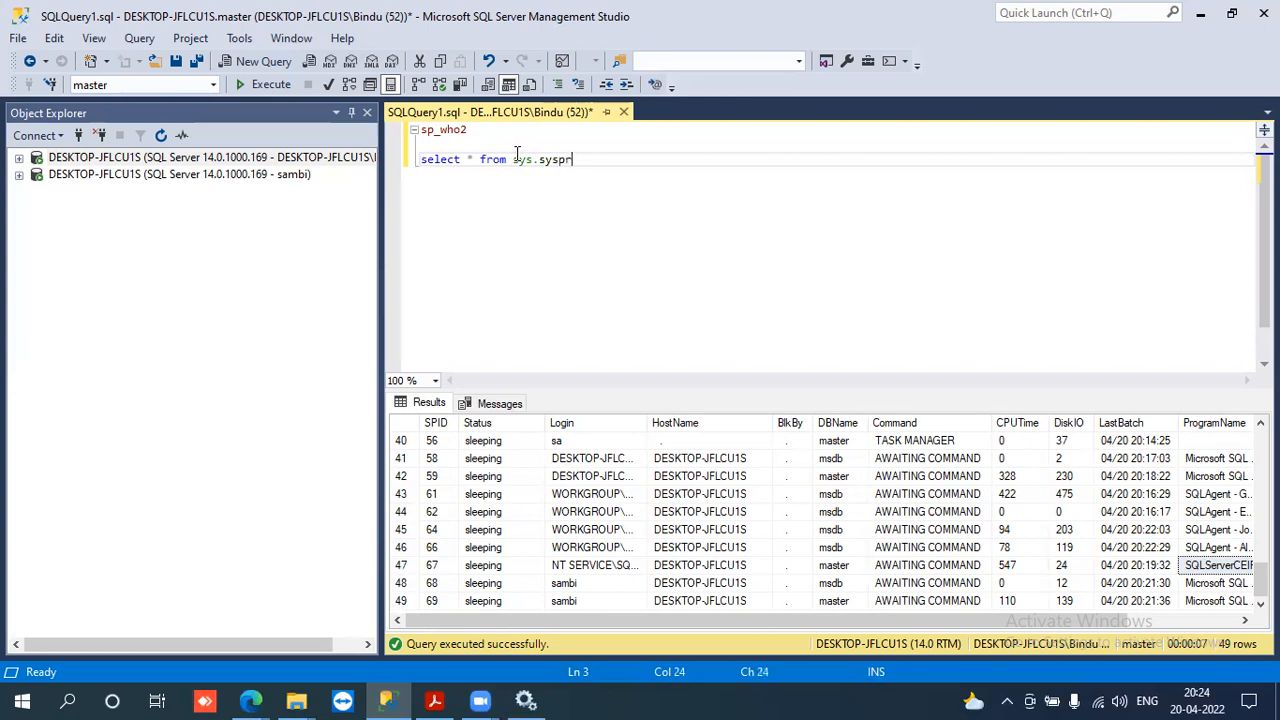
text(ocessess w)
key(BackSpace)
key(BackSpace)
key(BackSpace)
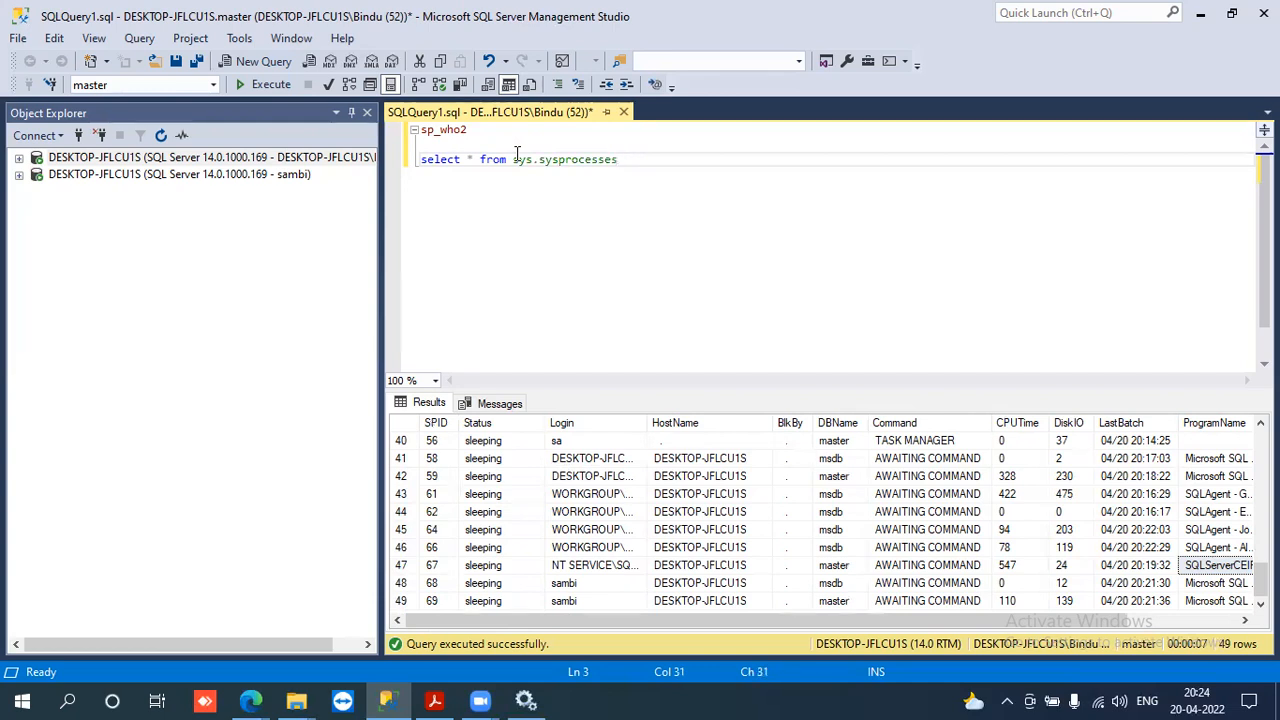
key(shift+Home)
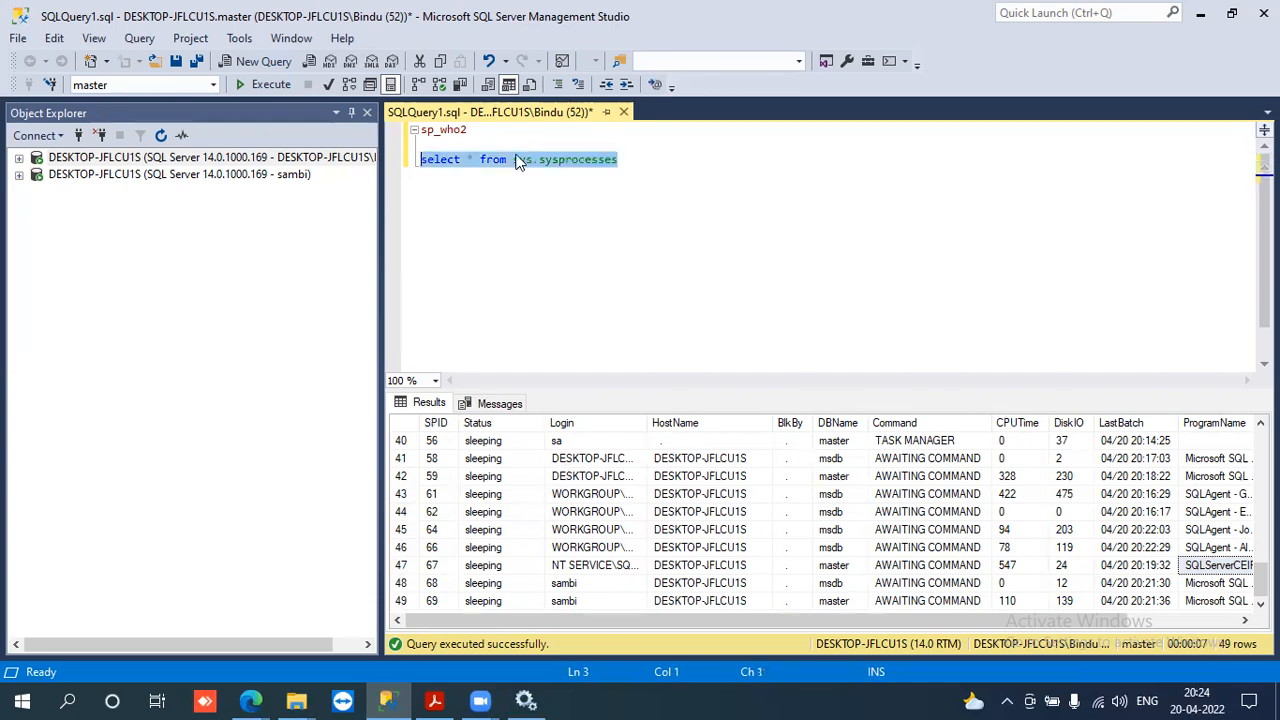
key(F5)
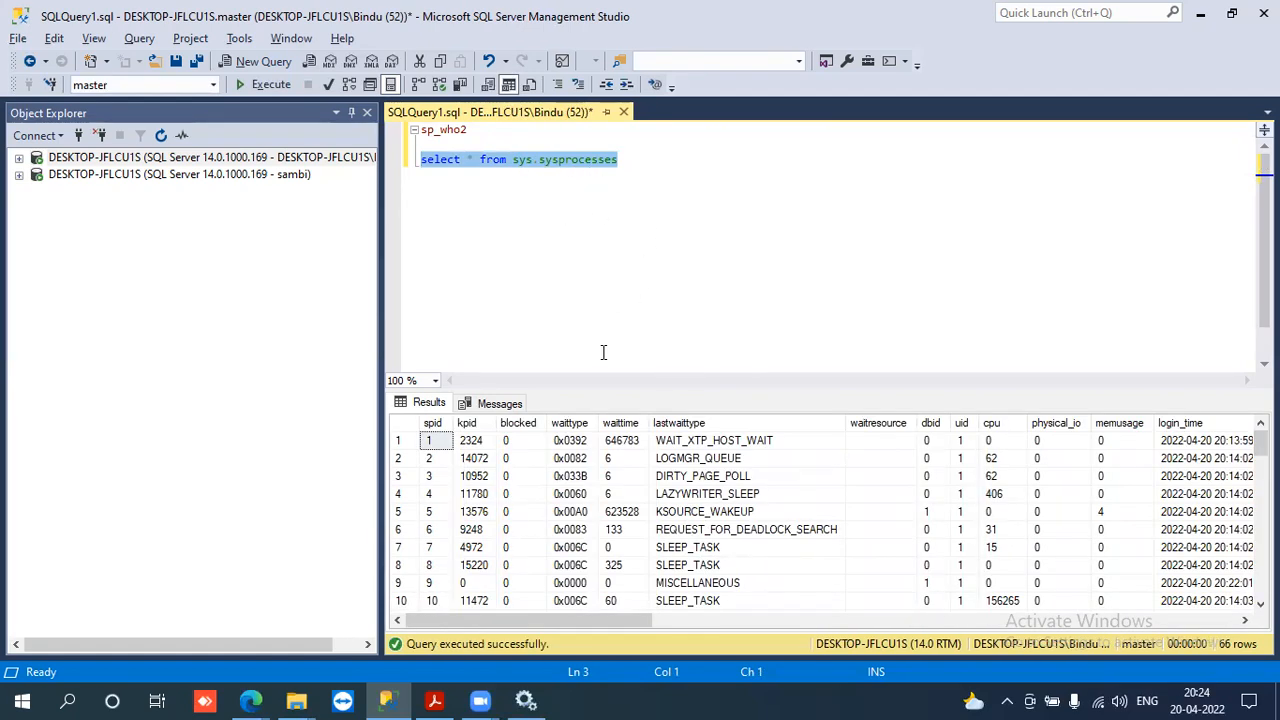
- Append the keyword where to the sys.sysprocesses query
click(646, 167)
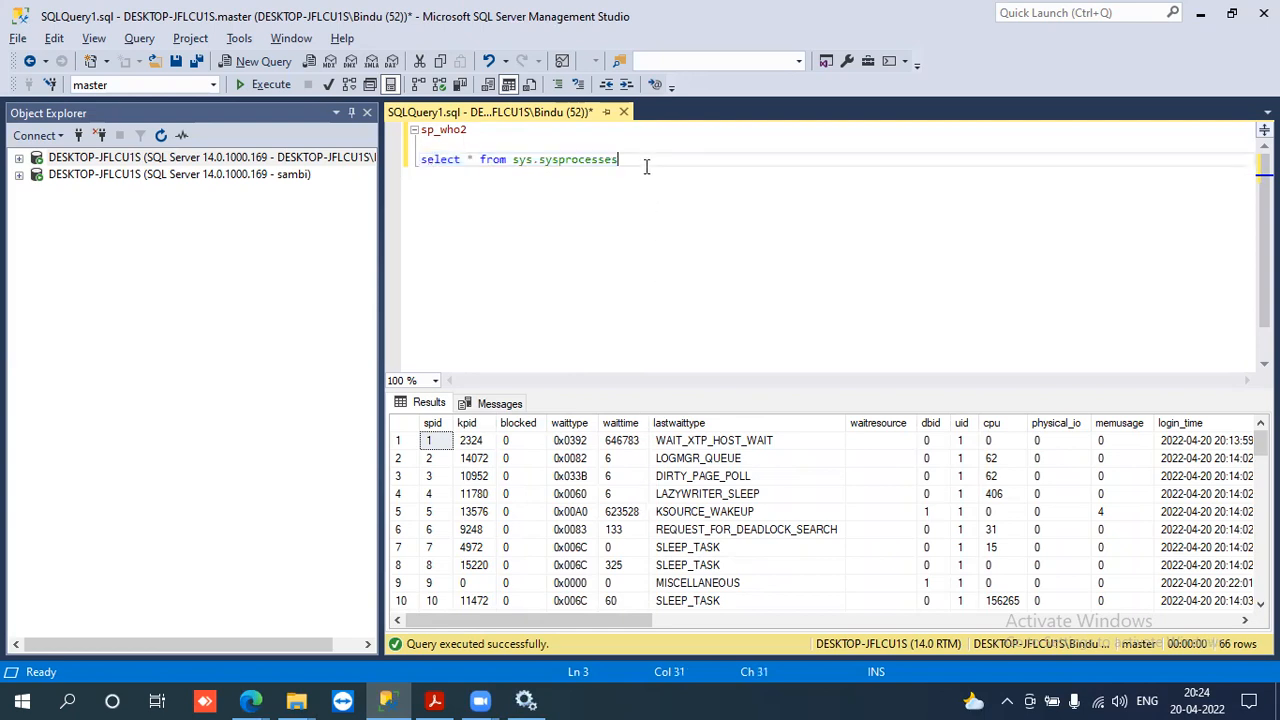
text(where)
- Compare the sp_who2 call with the sys.sysprocesses query in the editor, highlighting each one in turn
drag(512, 162, 617, 163)
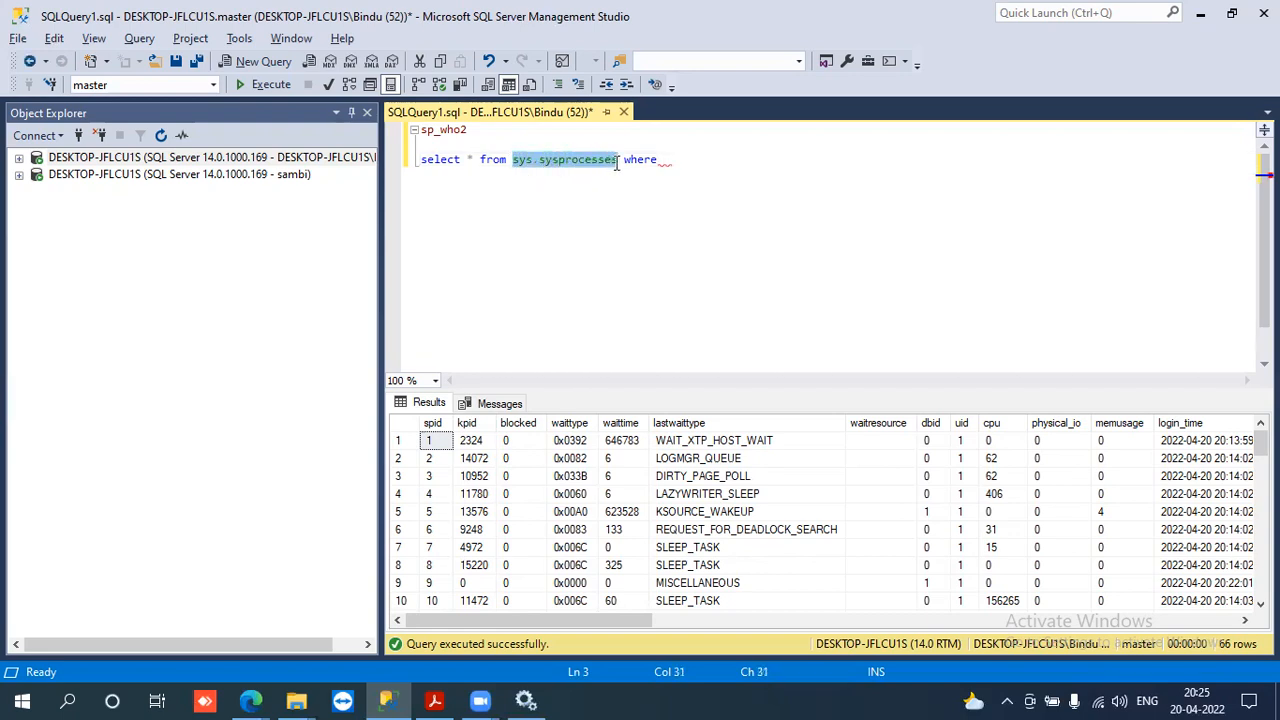
click(585, 178)
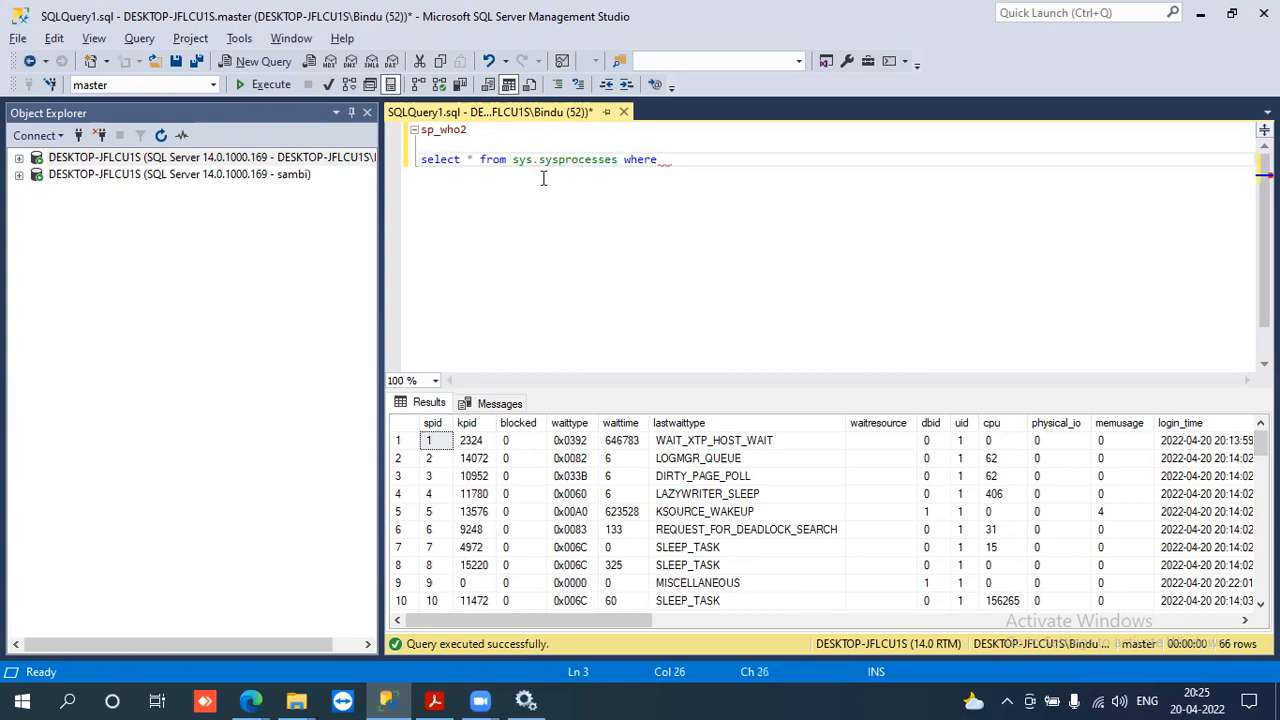
drag(513, 160, 615, 163)
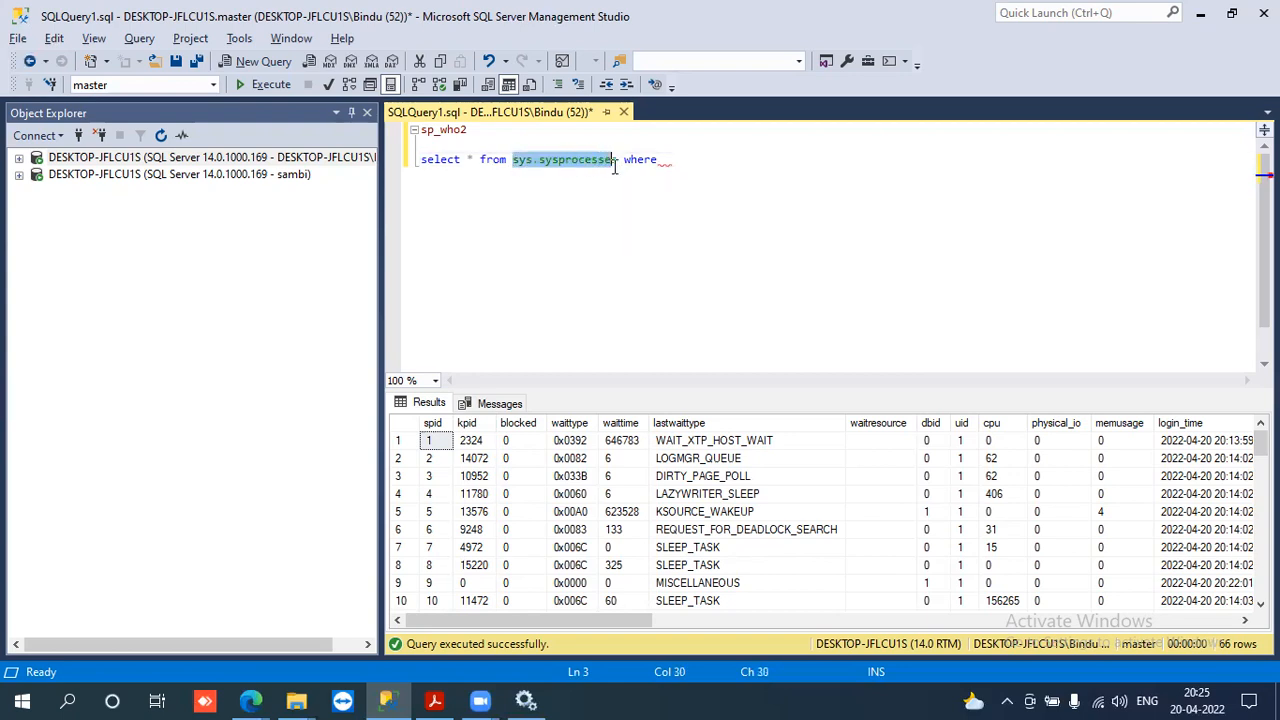
click(577, 184)
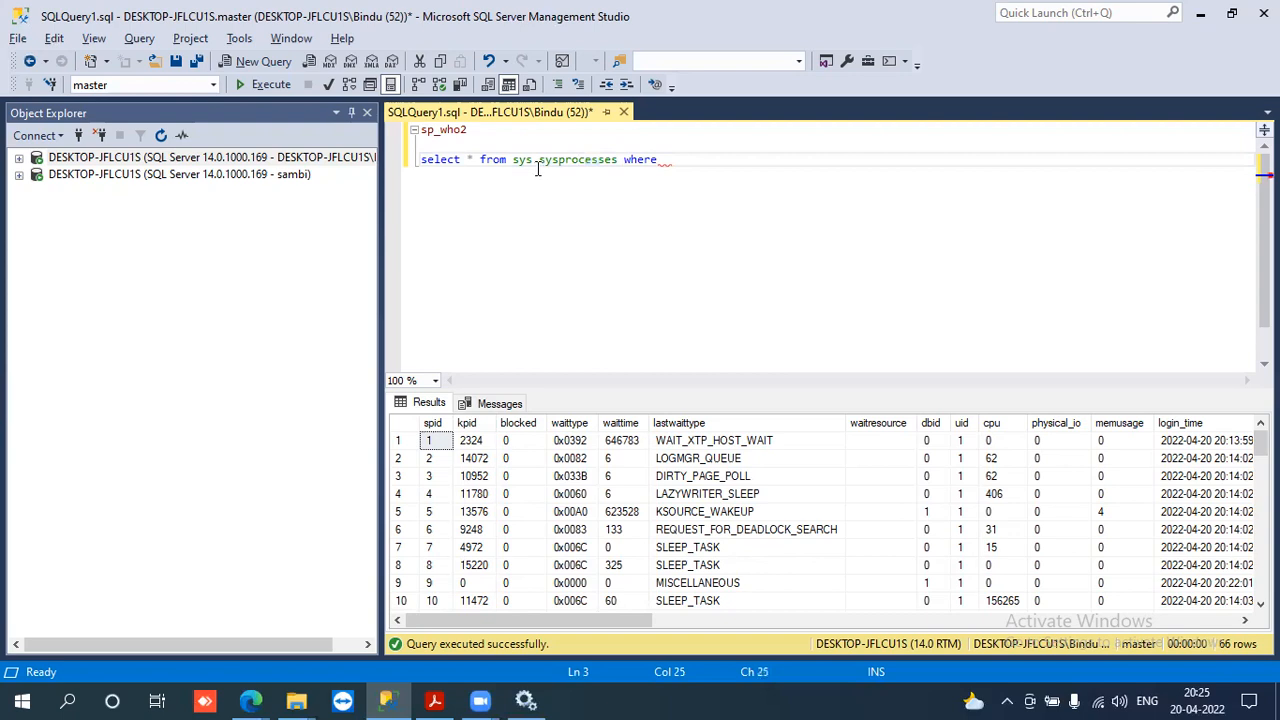
drag(513, 160, 627, 166)
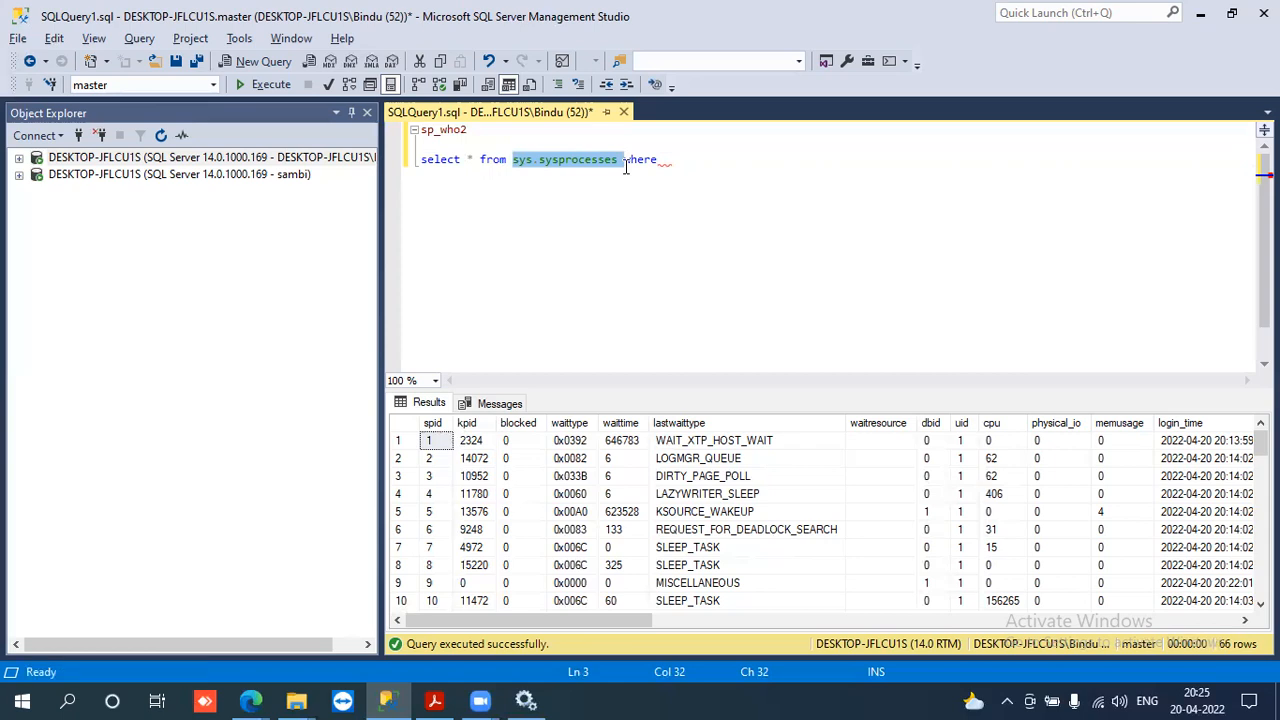
click(684, 165)
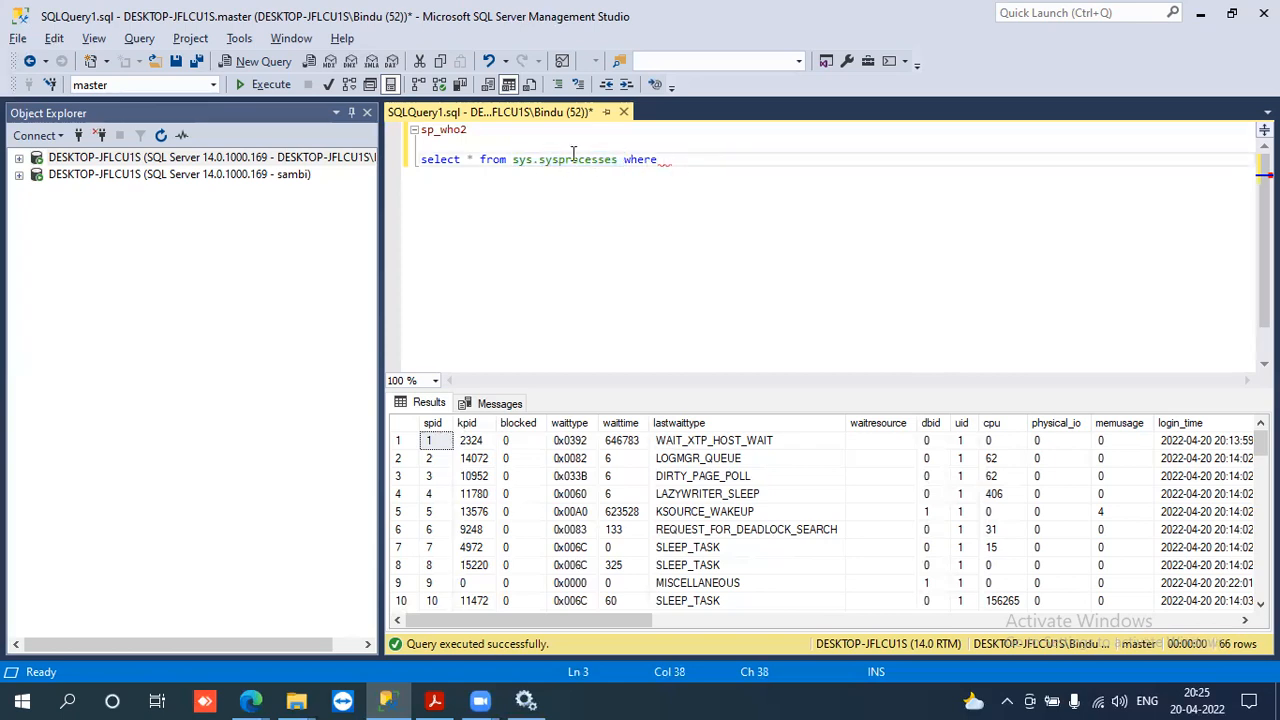
drag(468, 130, 413, 125)
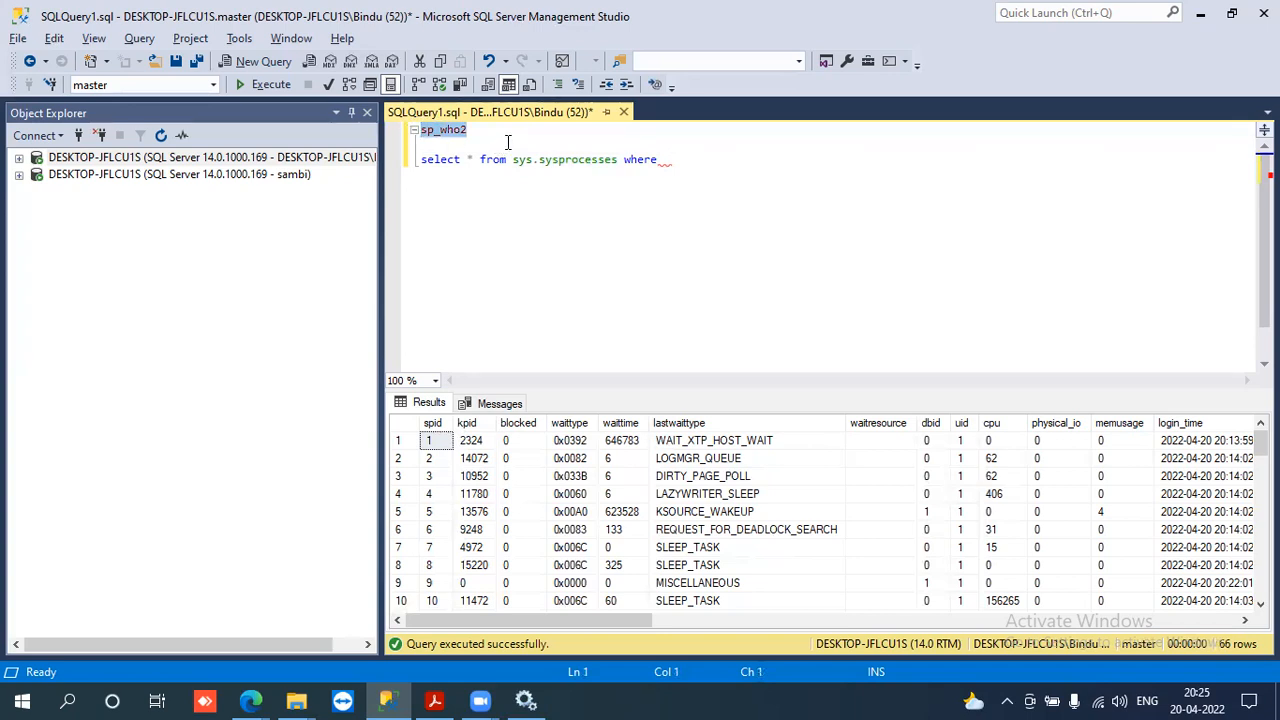
click(495, 143)
drag(672, 160, 402, 160)
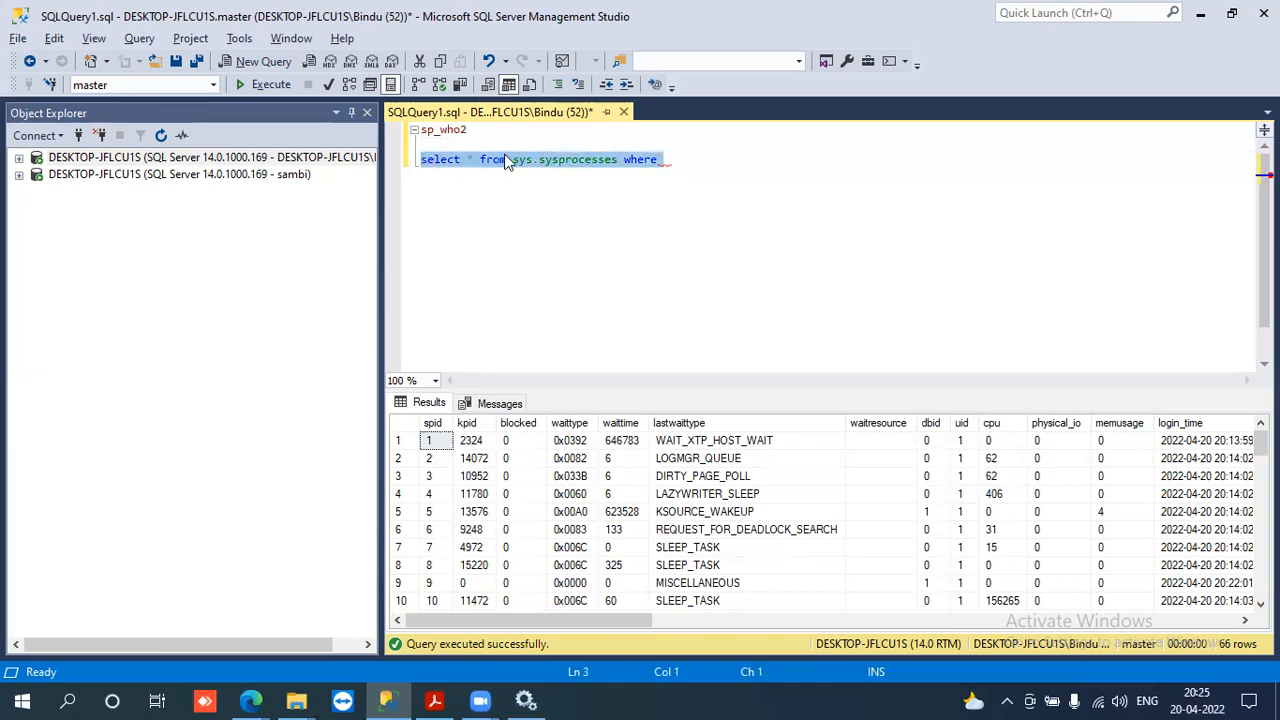
double_click(591, 165)
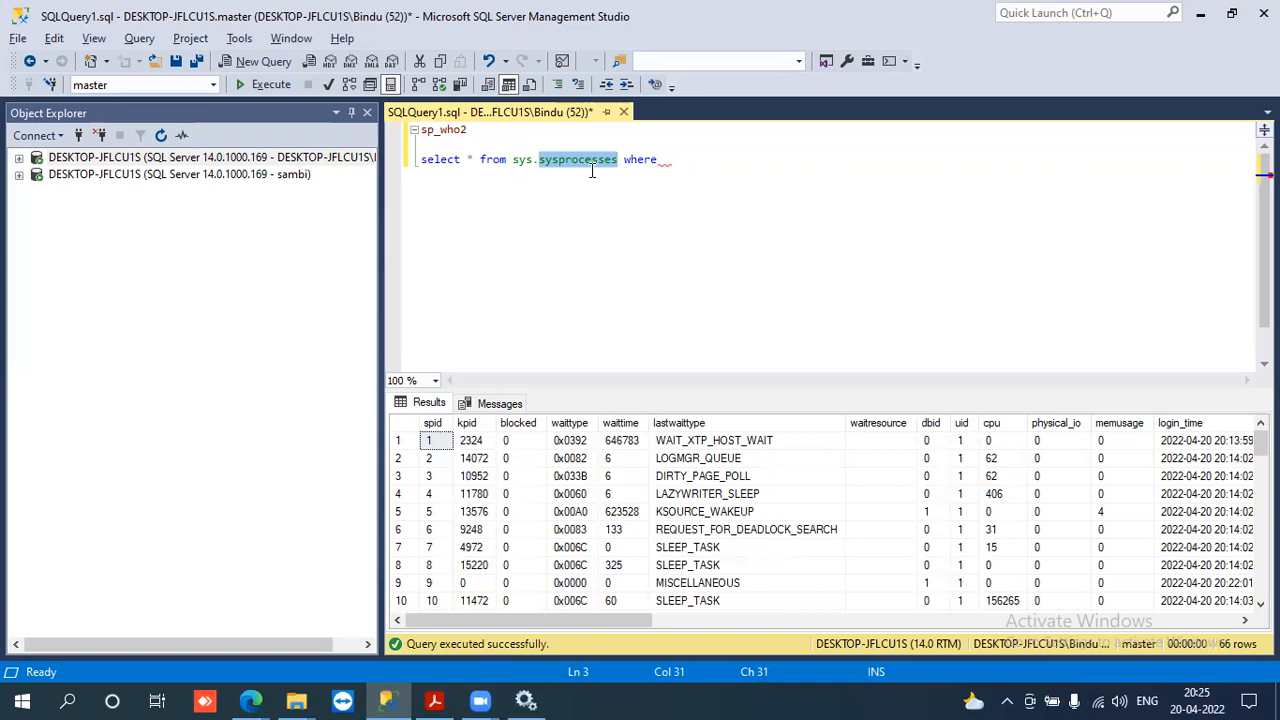
click(692, 160)
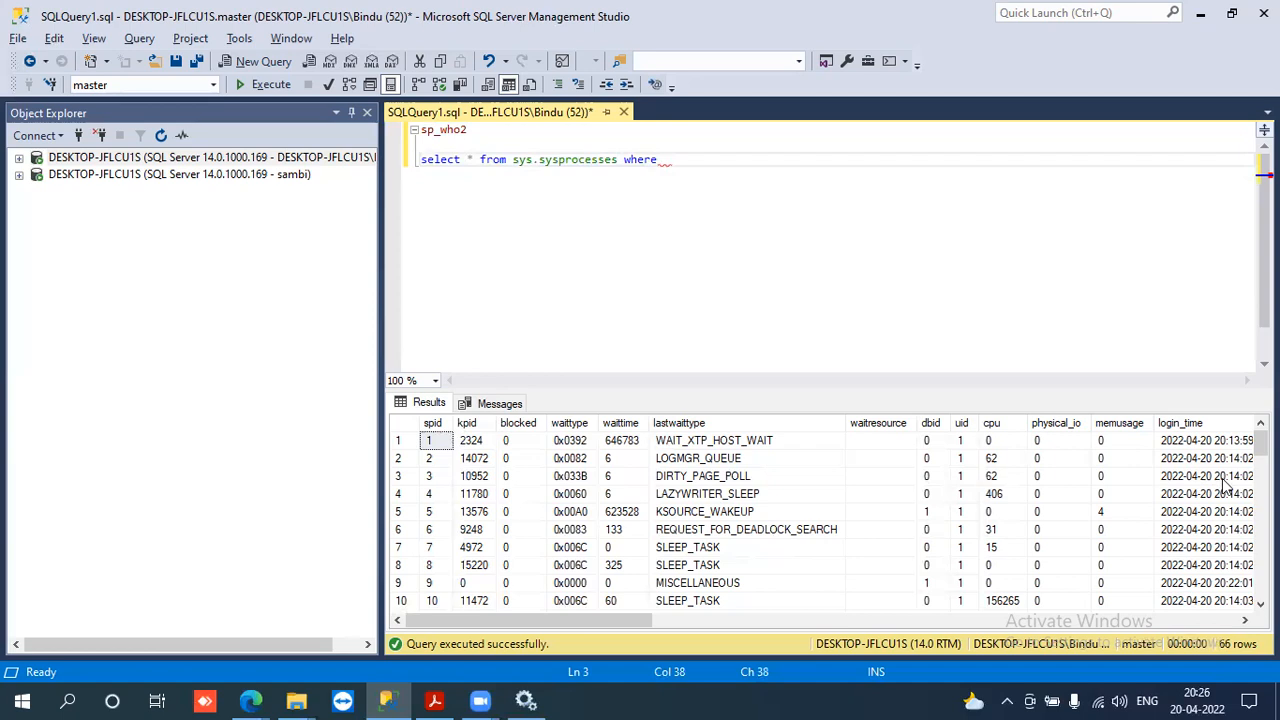
- Locate the status column in the sys.sysprocesses results and extend the where clause with status like
scroll(830, 520, down, 9)
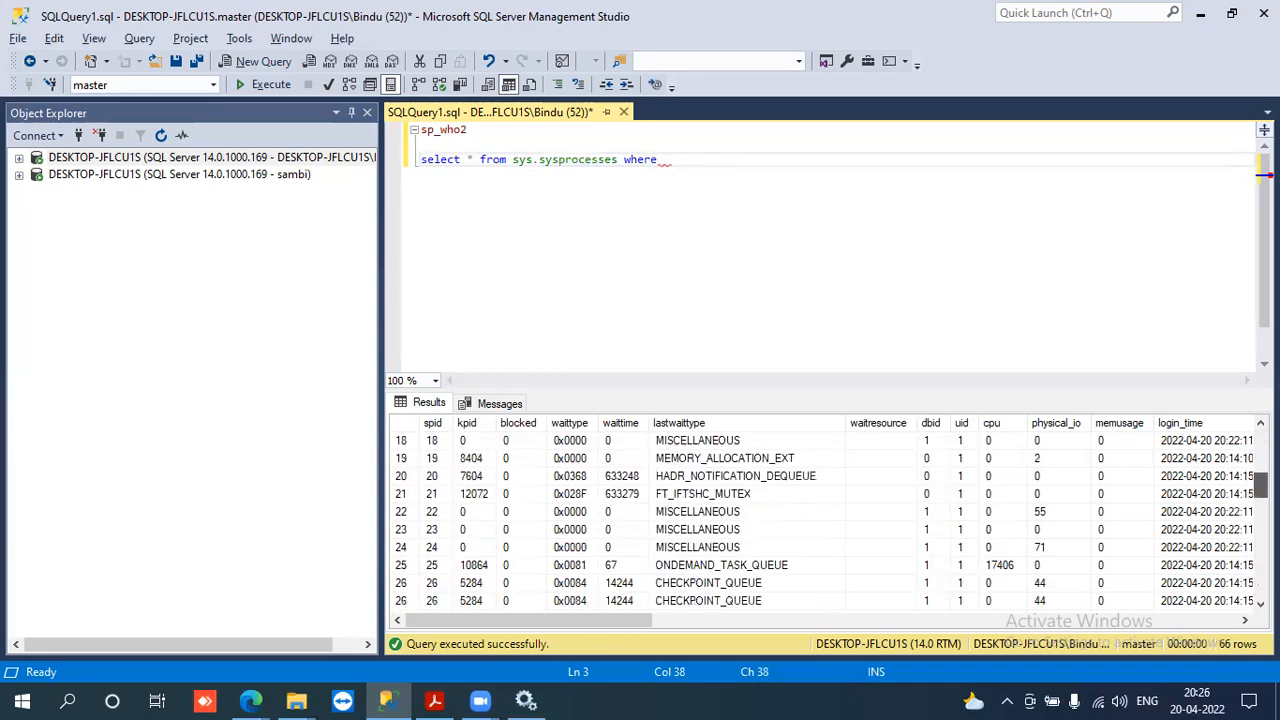
scroll(830, 520, down, 5)
drag(594, 619, 774, 613)
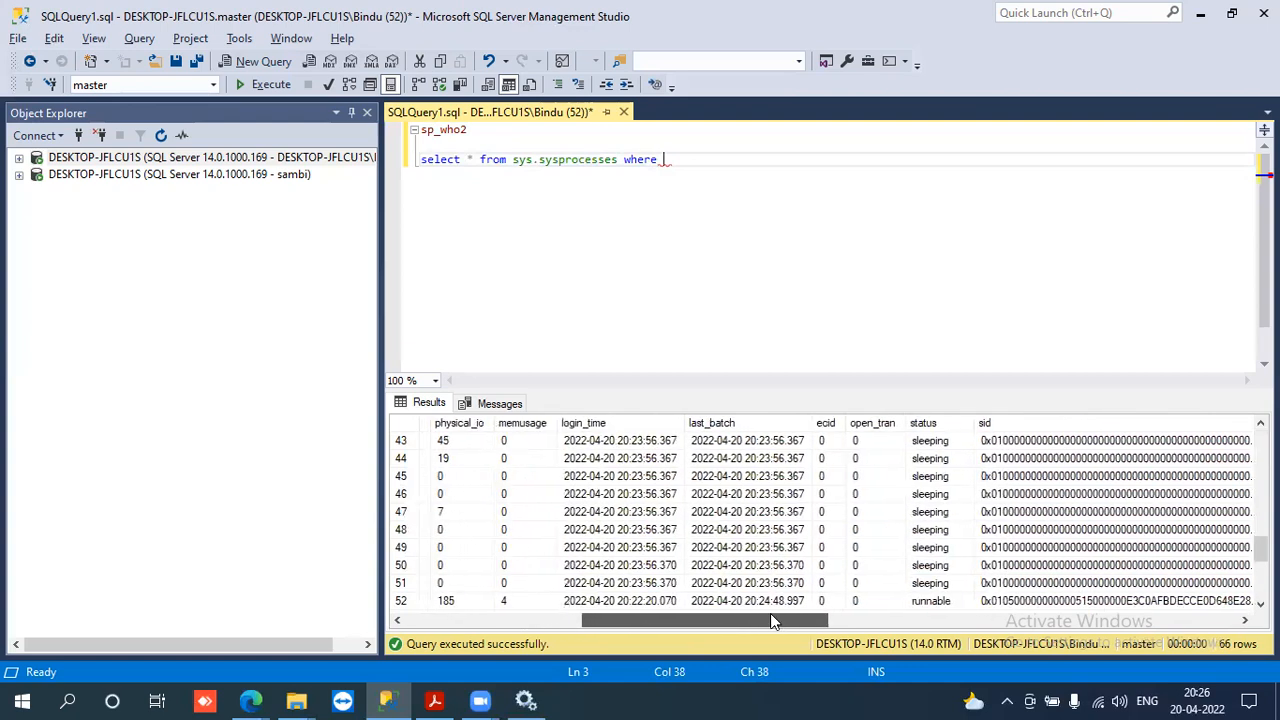
click(931, 423)
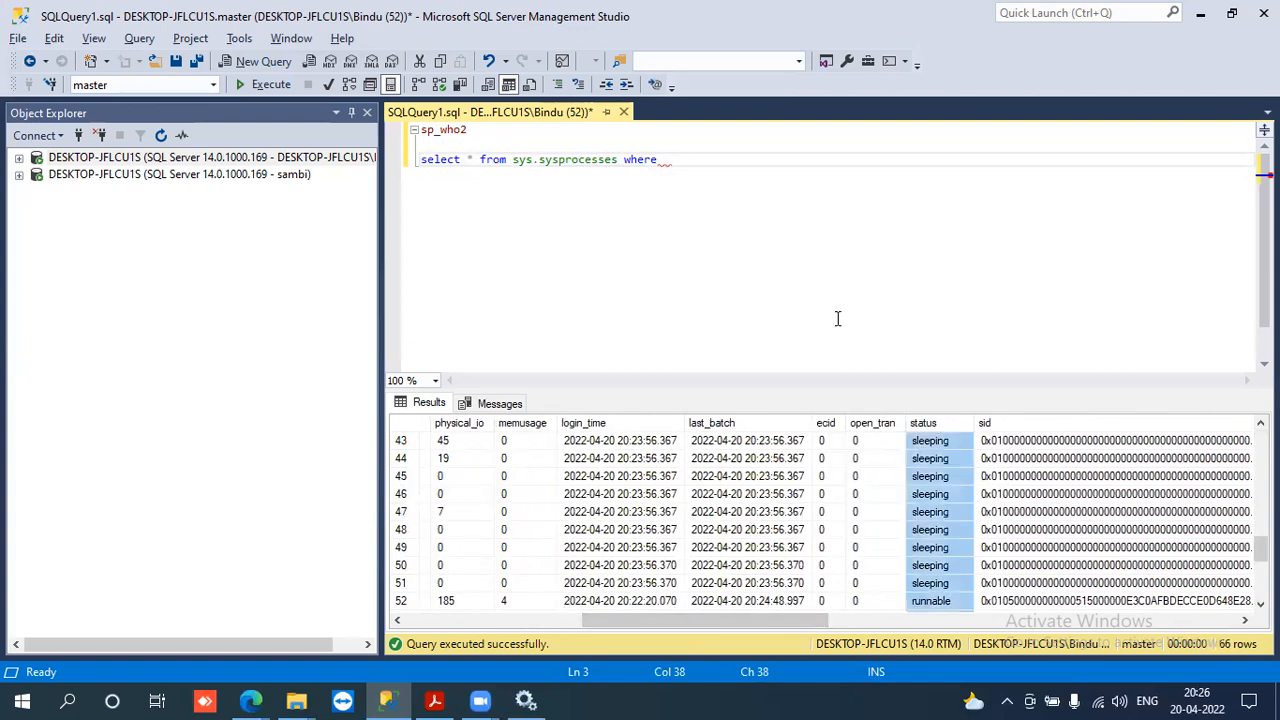
click(727, 163)
text(stat)
text(us 1)
text(ike)
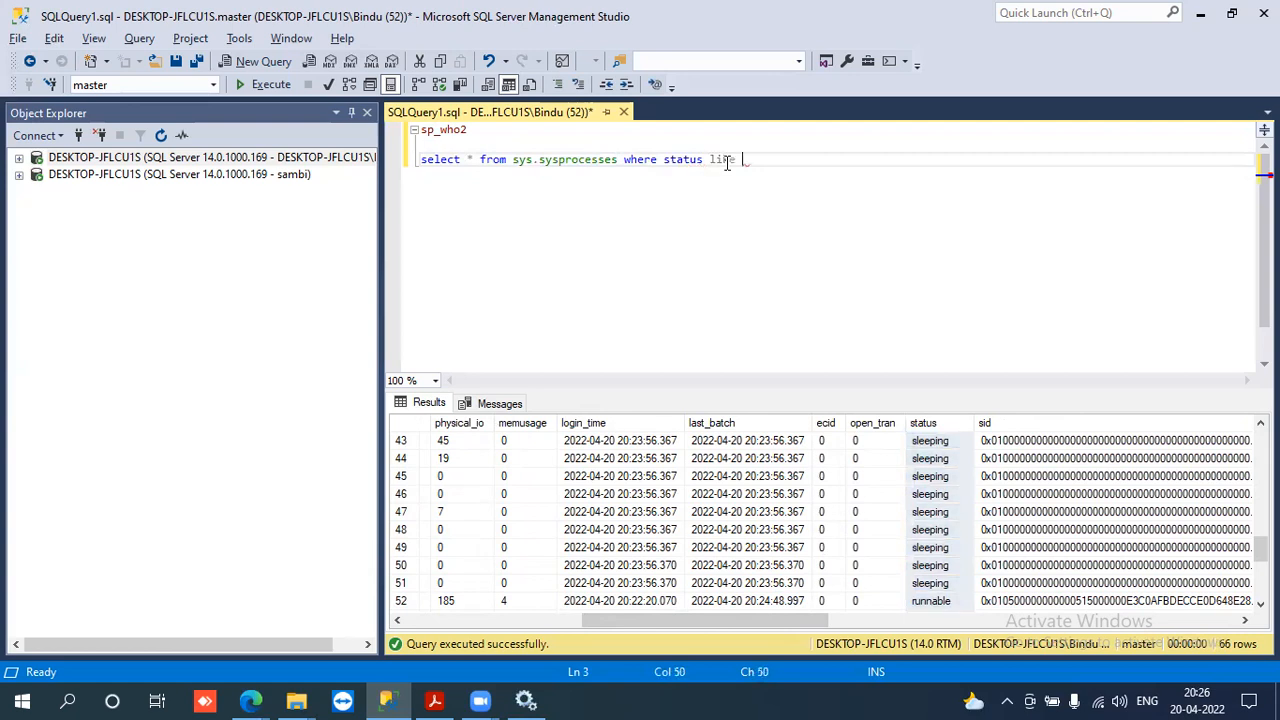
- Copy the runnable value from the status column of the results and change the where clause to status='runnable'
scroll(1261, 555, down, 1)
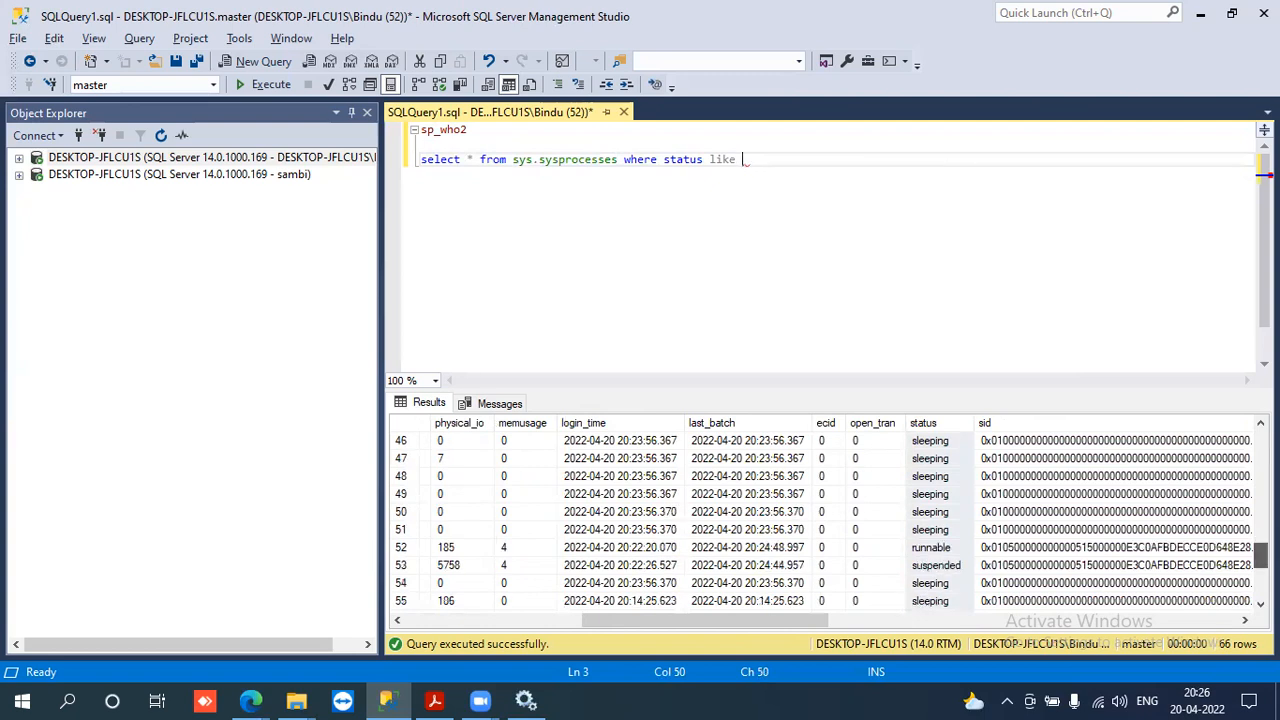
scroll(1261, 555, down, 4)
scroll(1083, 537, up, 2)
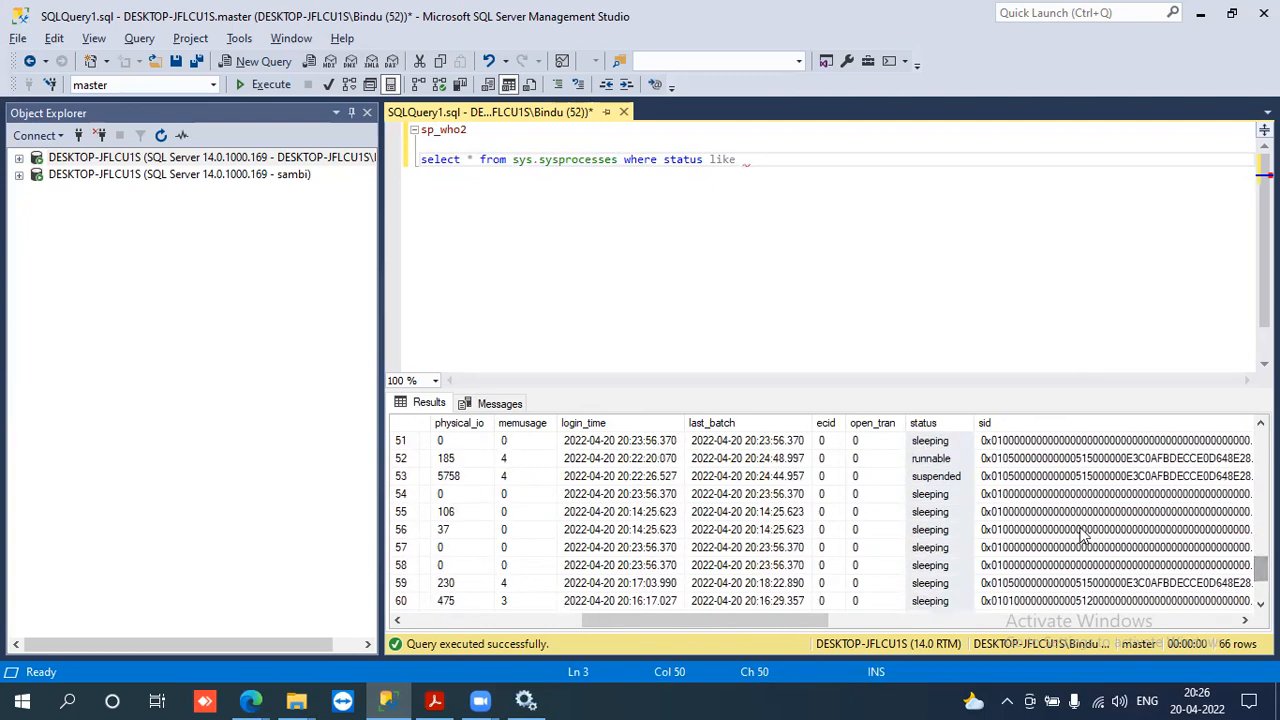
click(932, 459)
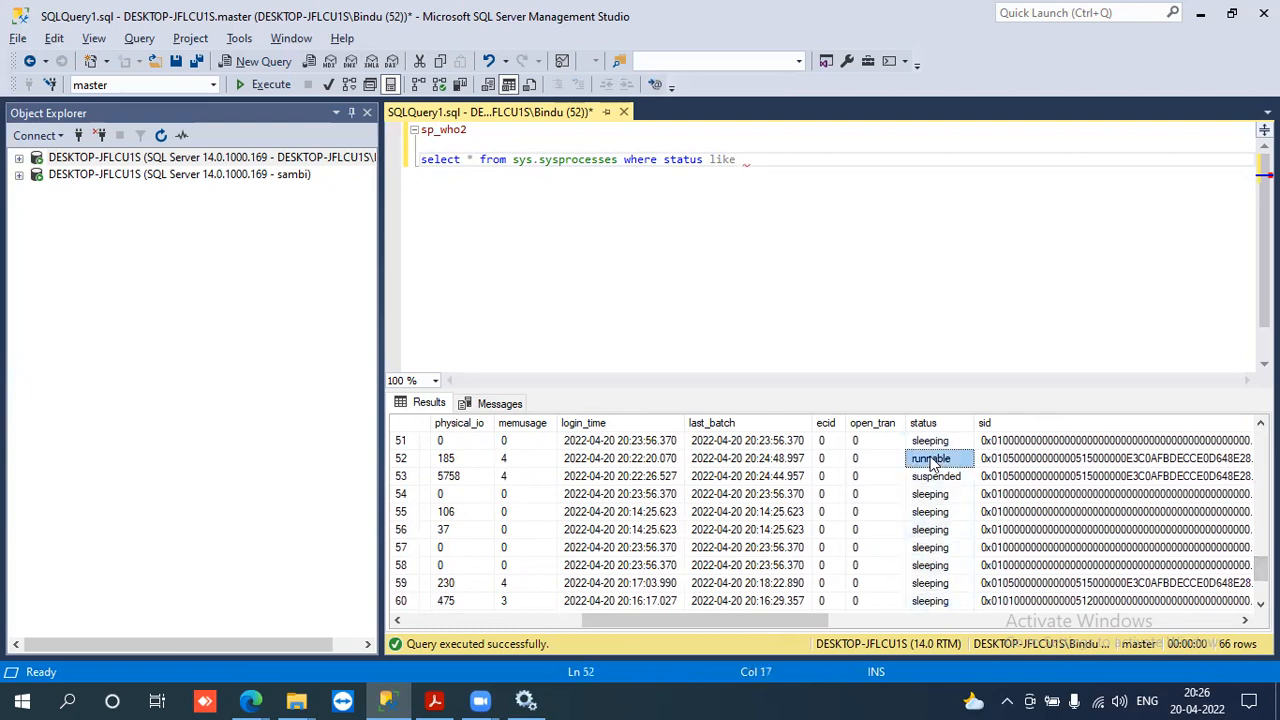
double_click(718, 157)
key(BackSpace)
key(BackSpace)
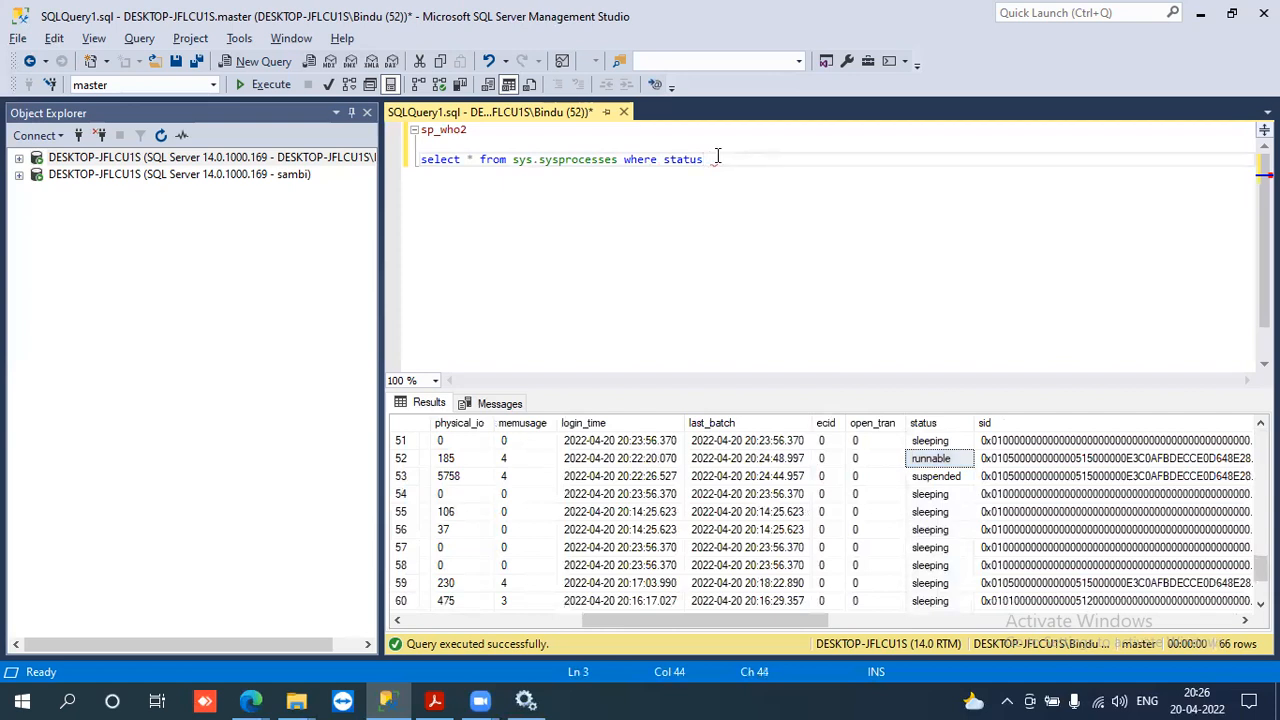
text(=')
text(runnable)
text(')
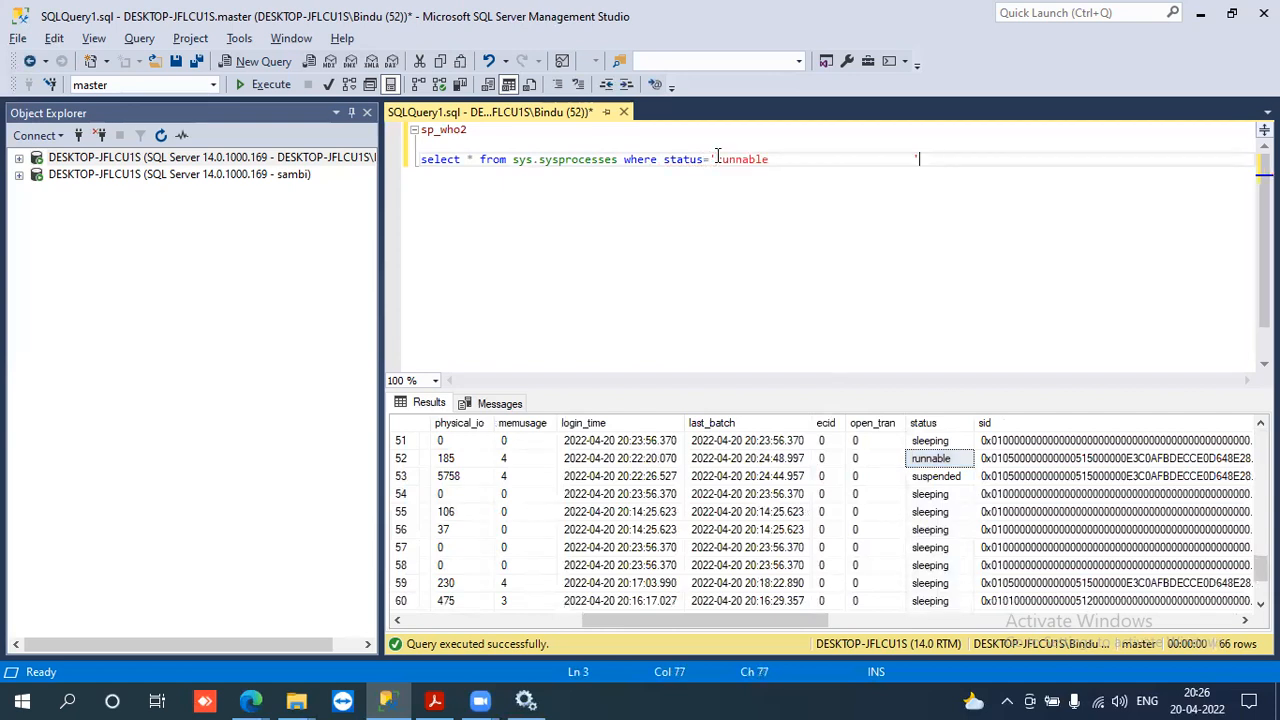
- Remove the trailing spaces inside the 'runnable' literal and run only the filtered sys.sysprocesses query
key(BackSpace)
key(BackSpace)
key(BackSpace)
key(BackSpace)
key(BackSpace)
key(BackSpace)
key(BackSpace)
key(BackSpace)
key(BackSpace)
key(BackSpace)
key(BackSpace)
key(BackSpace)
key(BackSpace)
key(BackSpace)
key(BackSpace)
key(BackSpace)
key(BackSpace)
key(BackSpace)
key(BackSpace)
key(BackSpace)
text(')
key(shift+Home)
key(F5)
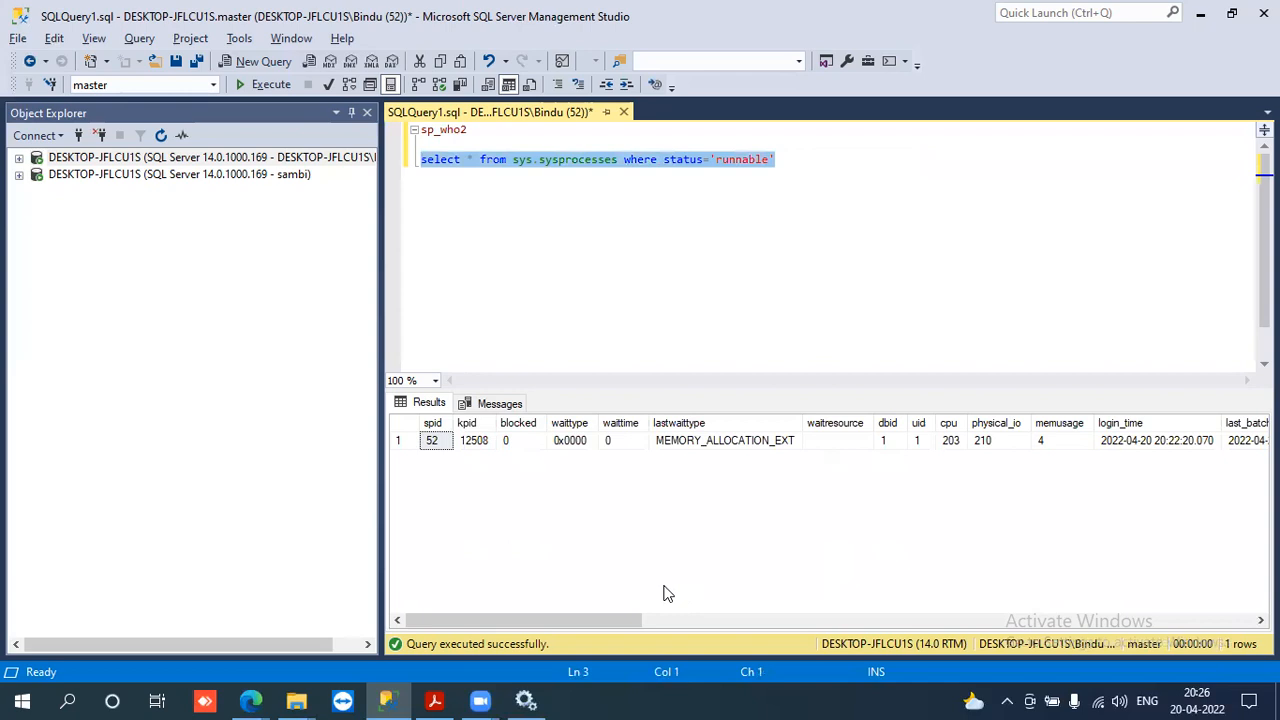
- Highlight the select part of the sys.sysprocesses query, and run only the sp_who2 statement
drag(570, 619, 548, 584)
click(697, 198)
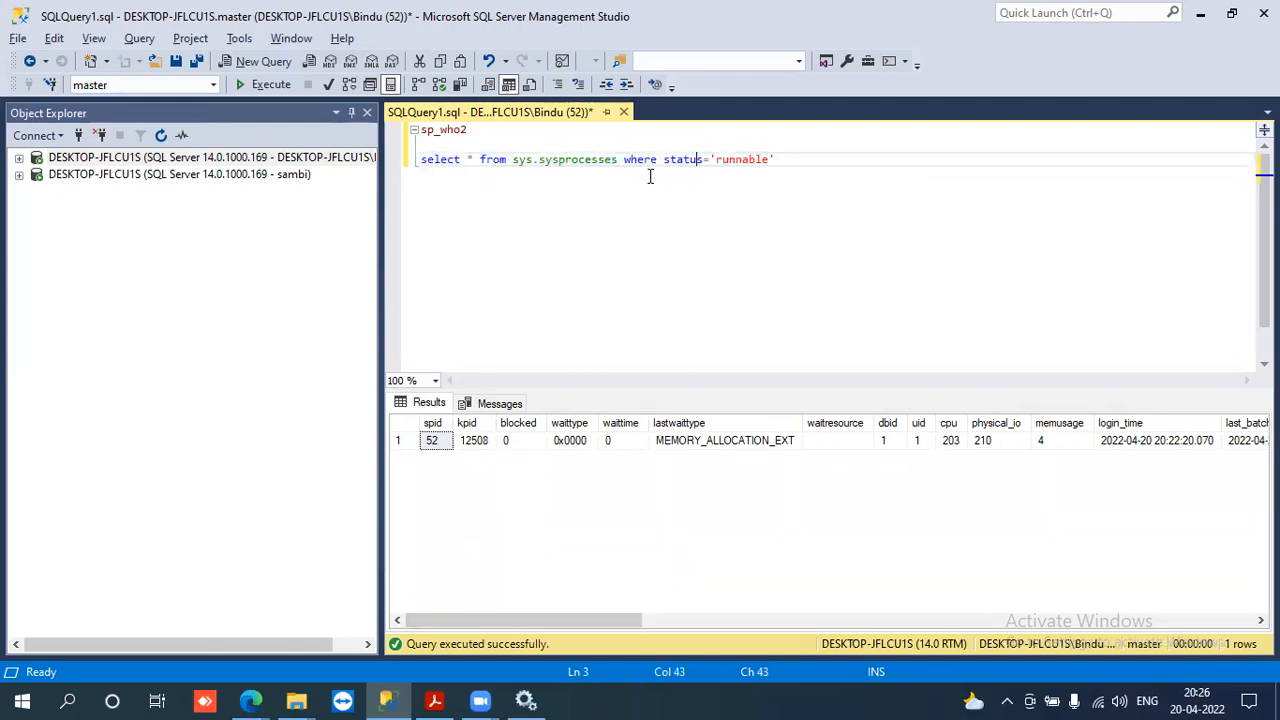
drag(618, 159, 421, 159)
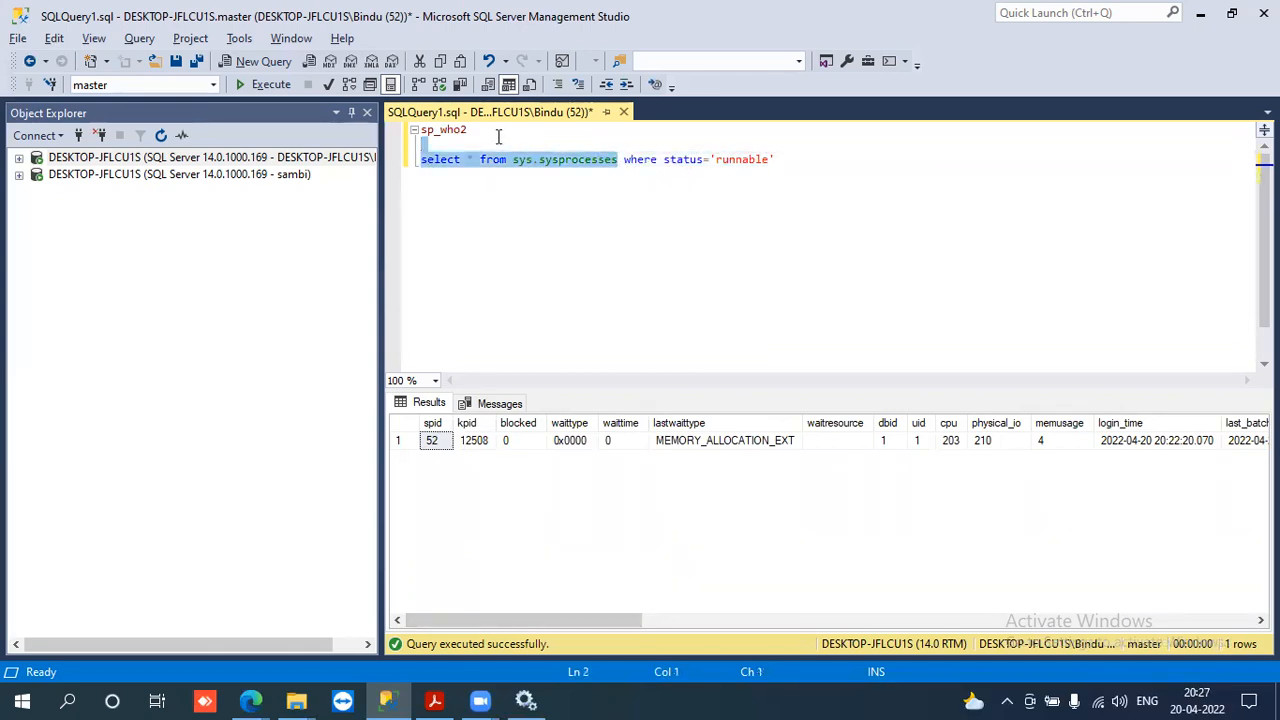
click(498, 138)
drag(498, 136, 421, 131)
key(F5)
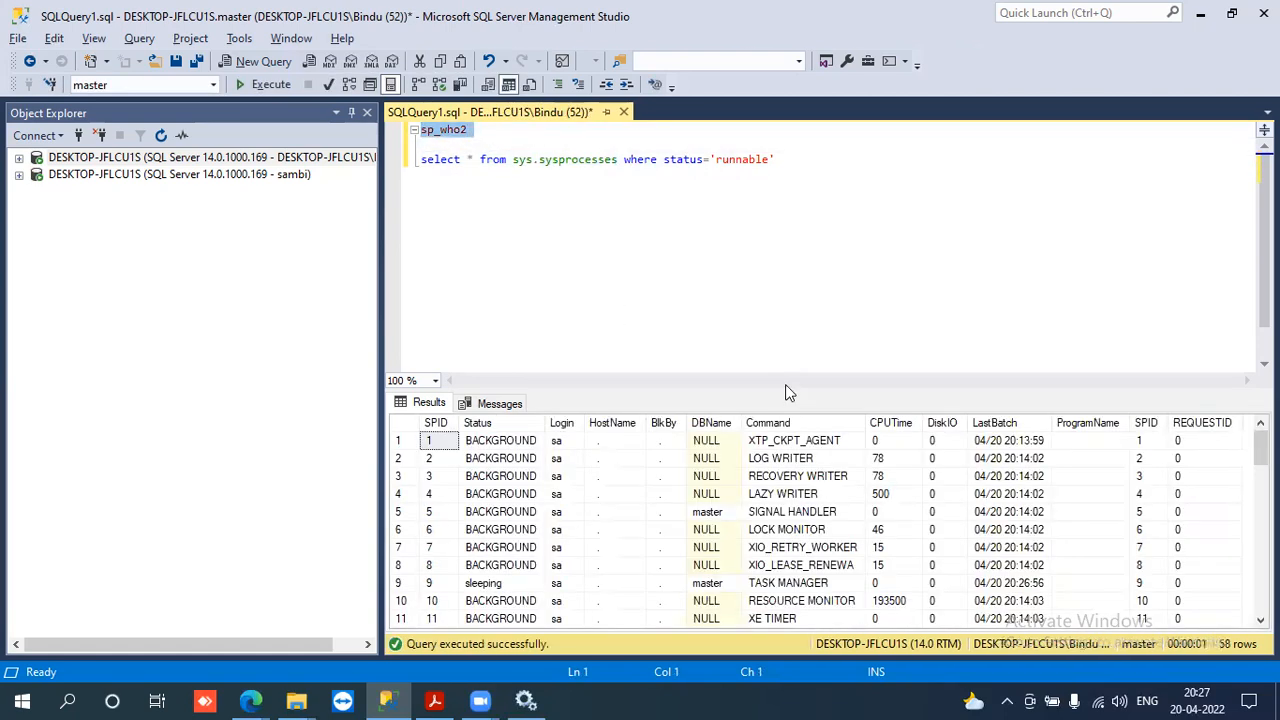
- Enlarge the results area and widen the Login column to examine the last sessions listed by sp_who2
drag(786, 387, 786, 300)
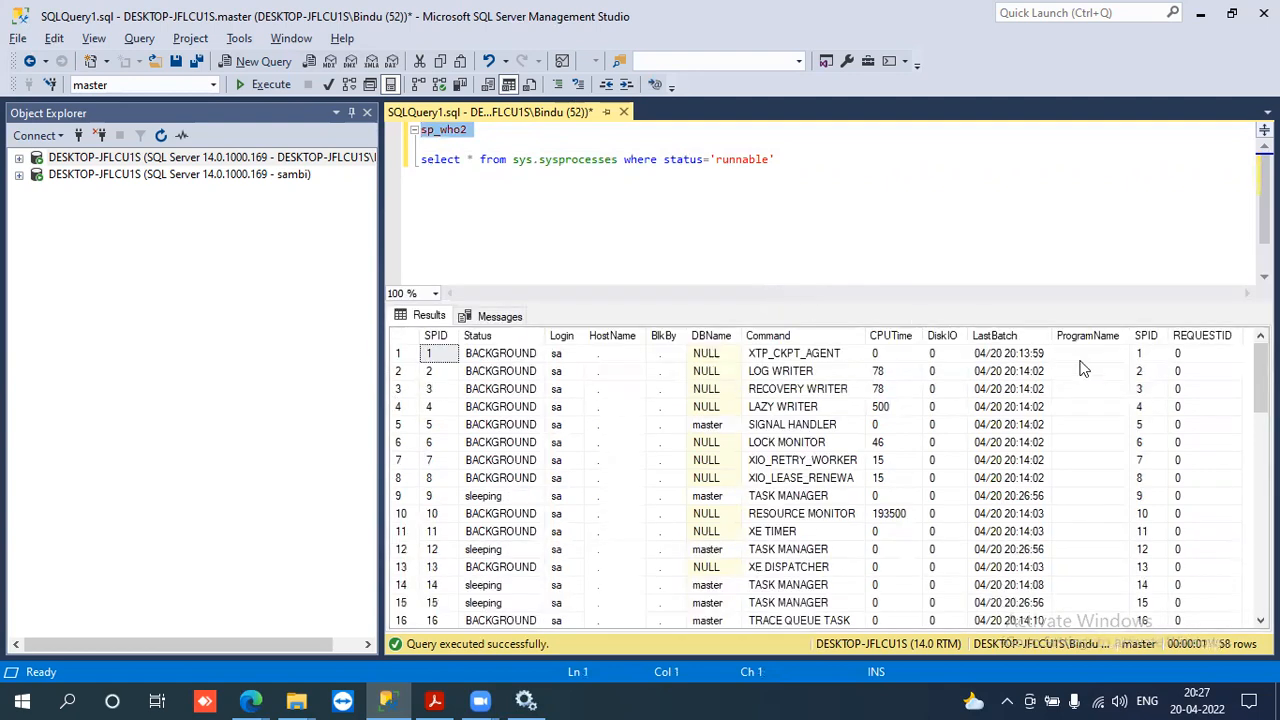
scroll(1003, 612, down, 14)
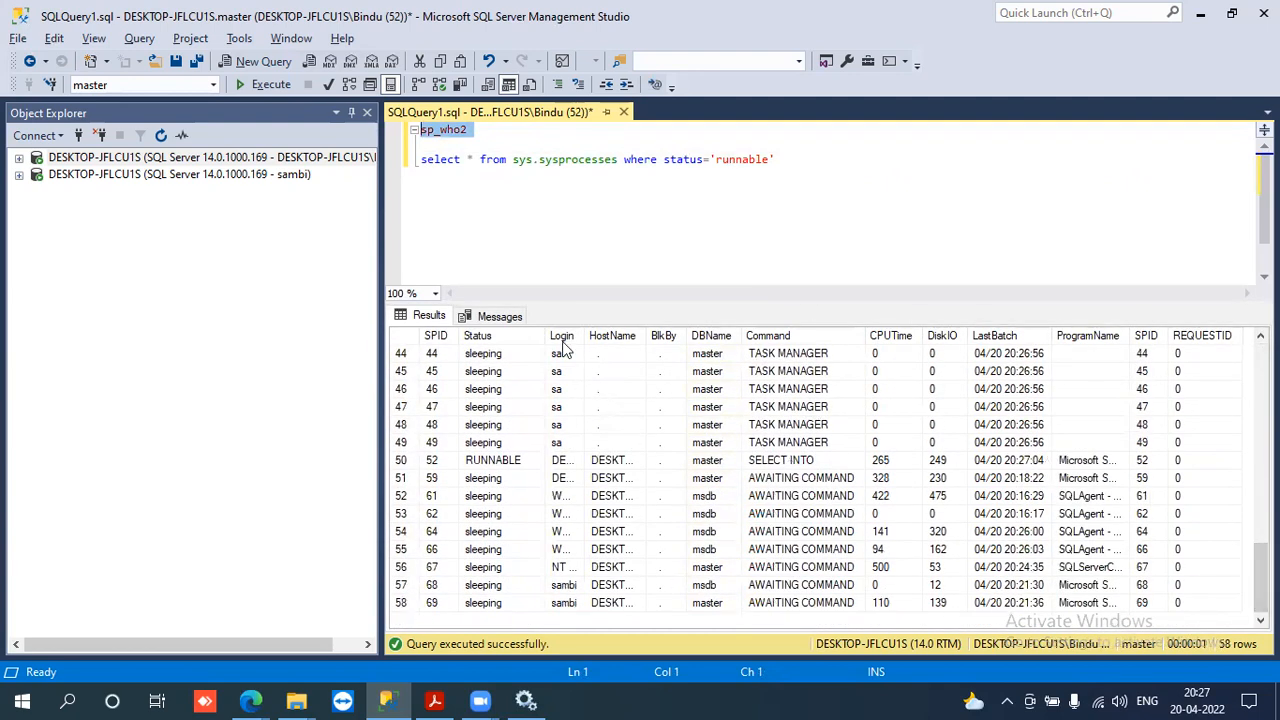
drag(585, 333, 636, 335)
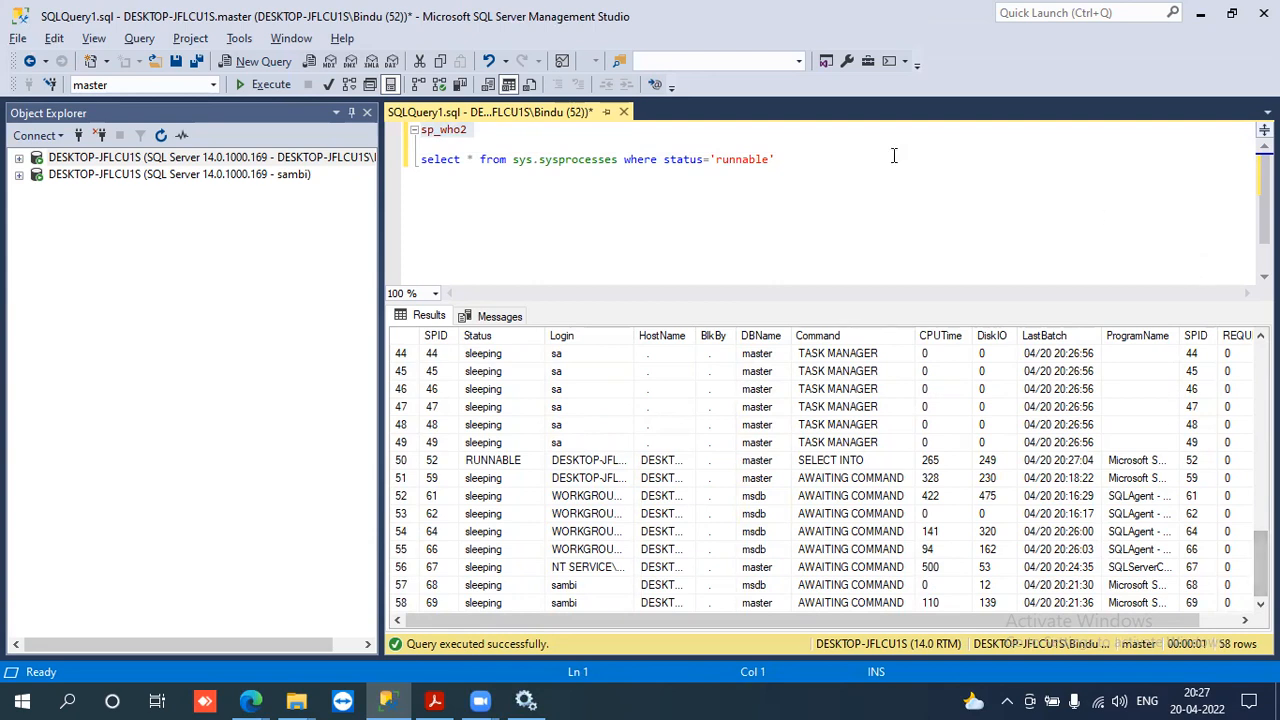
- Pick out session 52 in the sp_who2 results and open a new query window on the second server connection
click(741, 162)
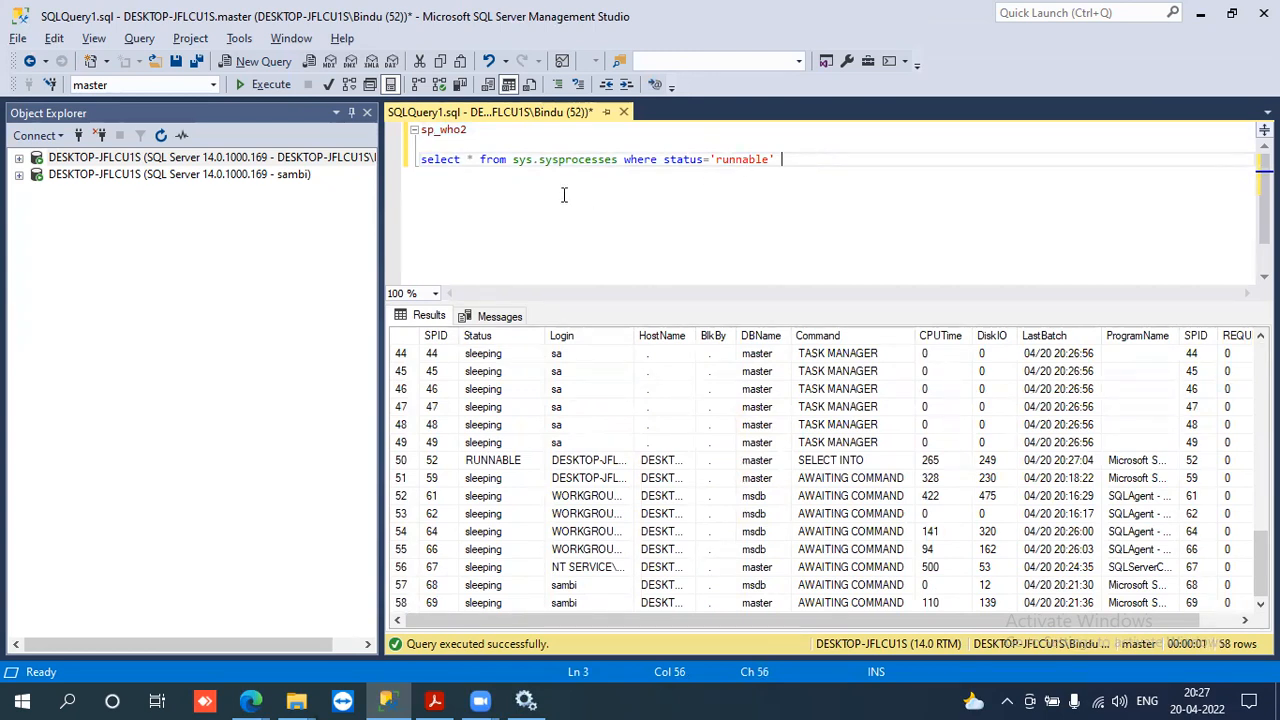
click(143, 177)
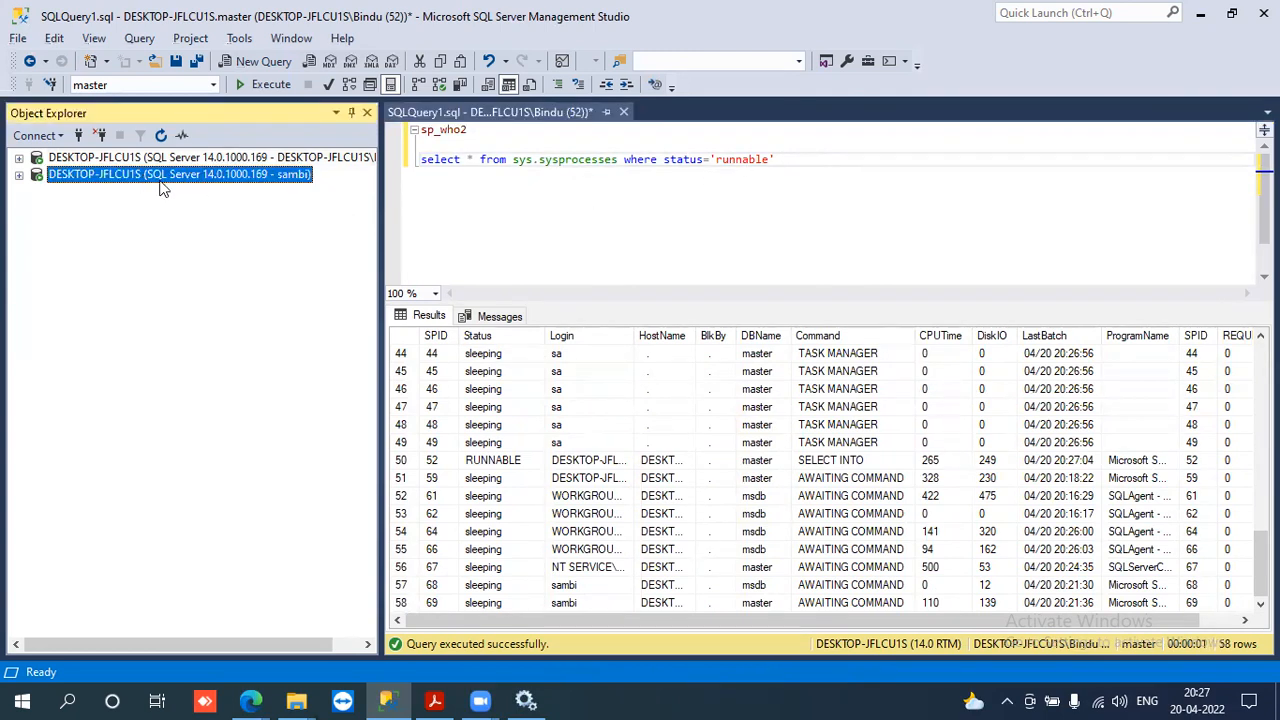
click(433, 464)
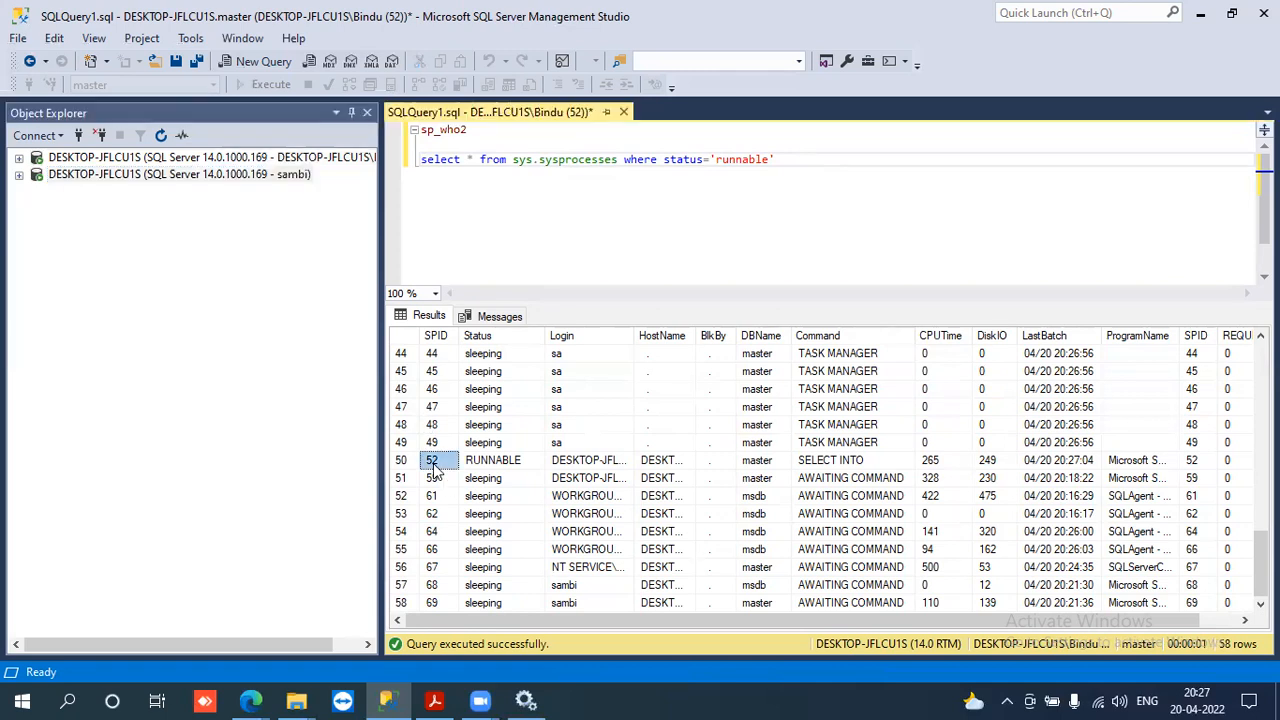
click(268, 176)
click(257, 62)
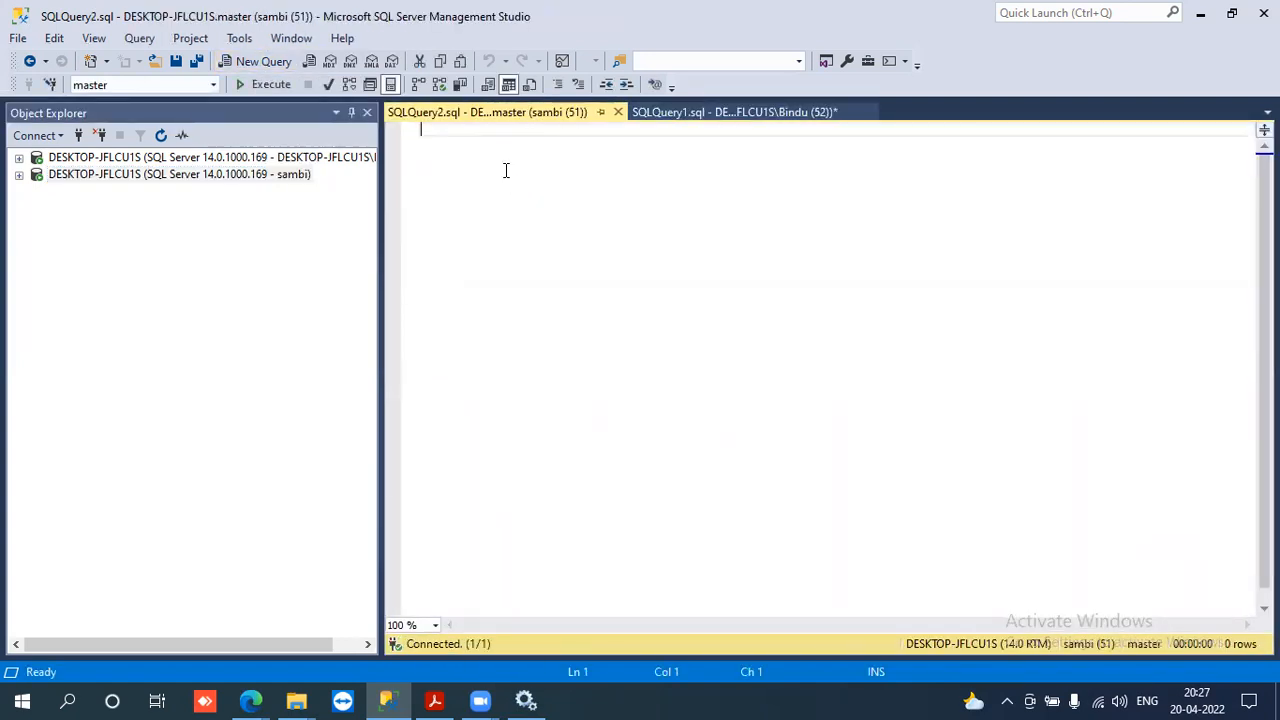
- Open the properties of the login listed between sa and test123 on the first server connection
click(19, 158)
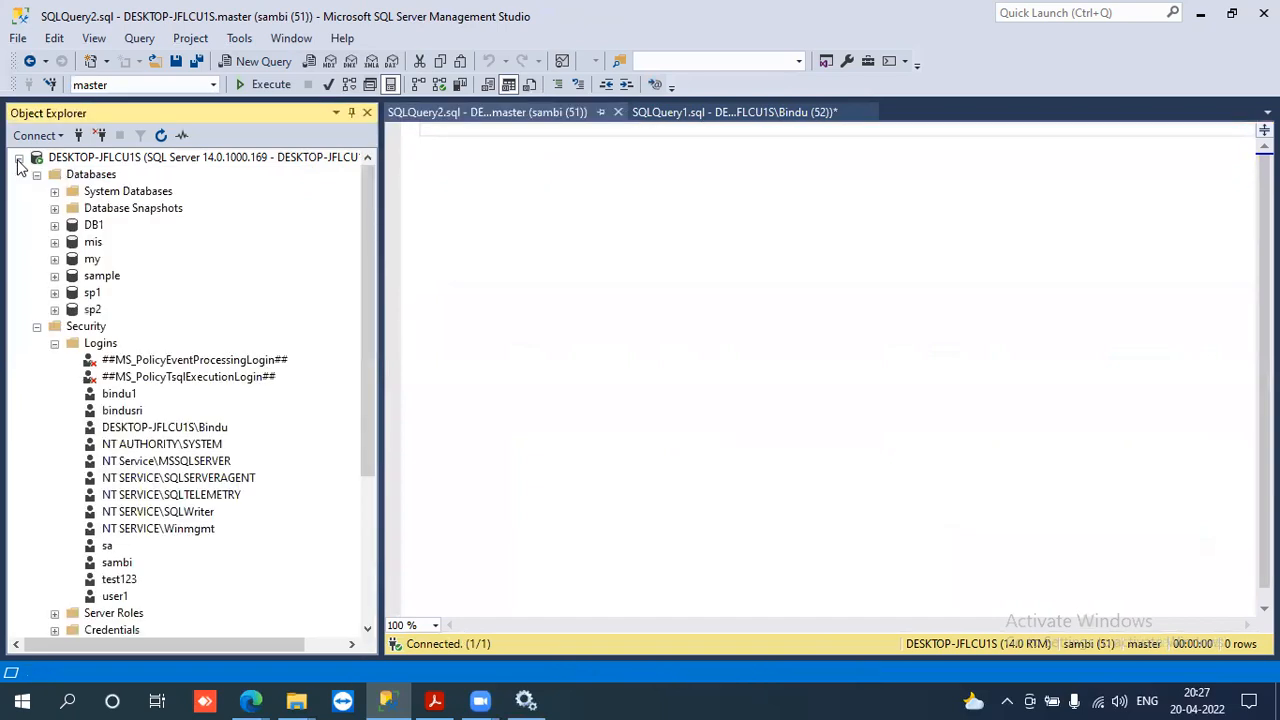
click(36, 329)
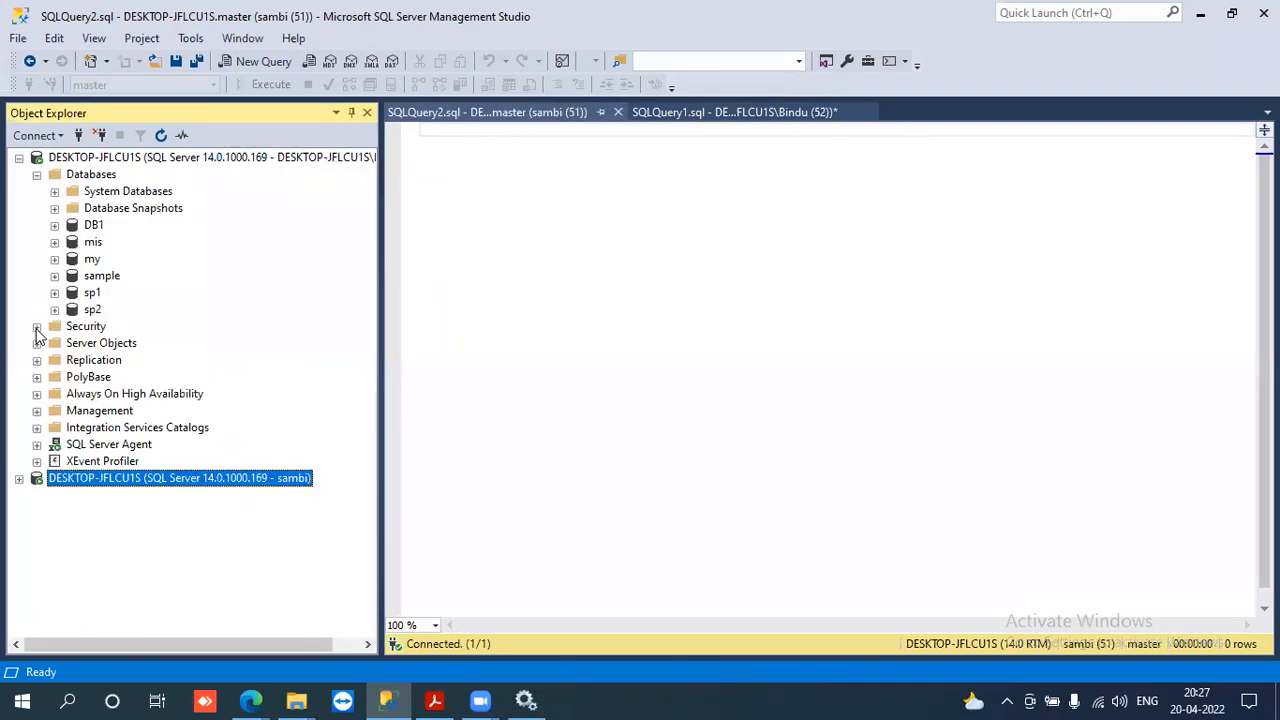
click(36, 328)
click(121, 497)
right_click(121, 497)
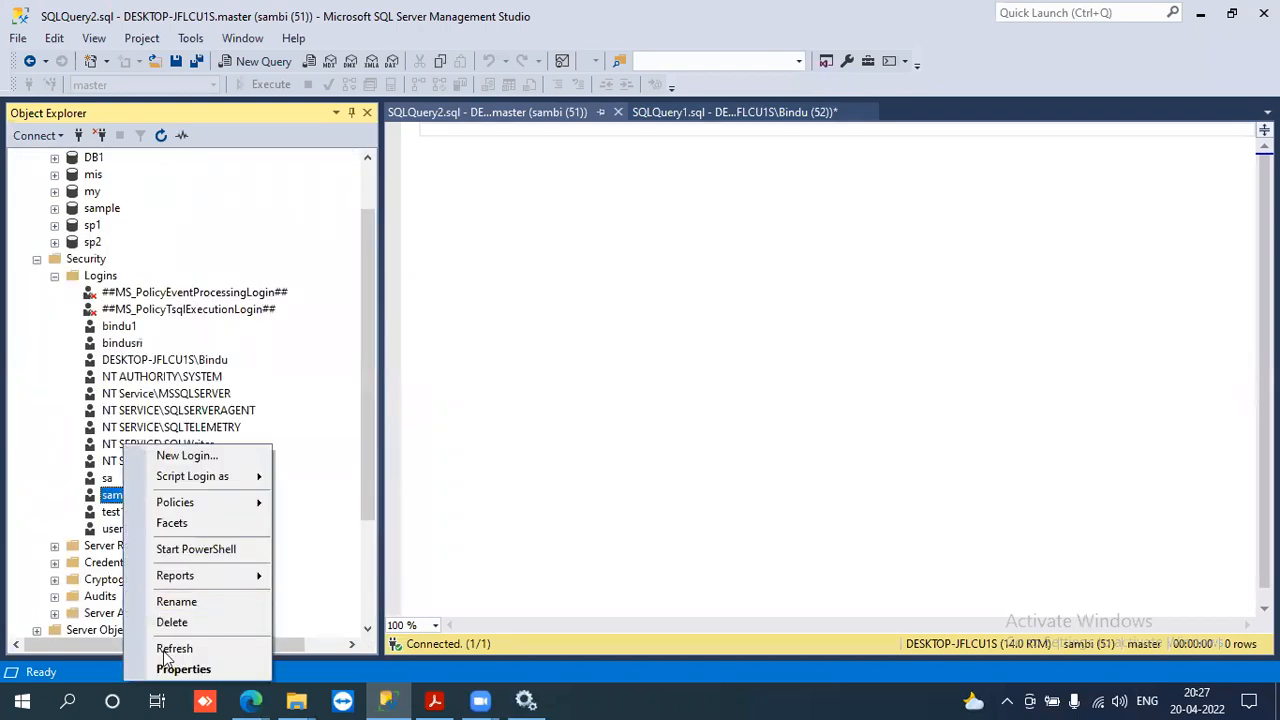
click(184, 669)
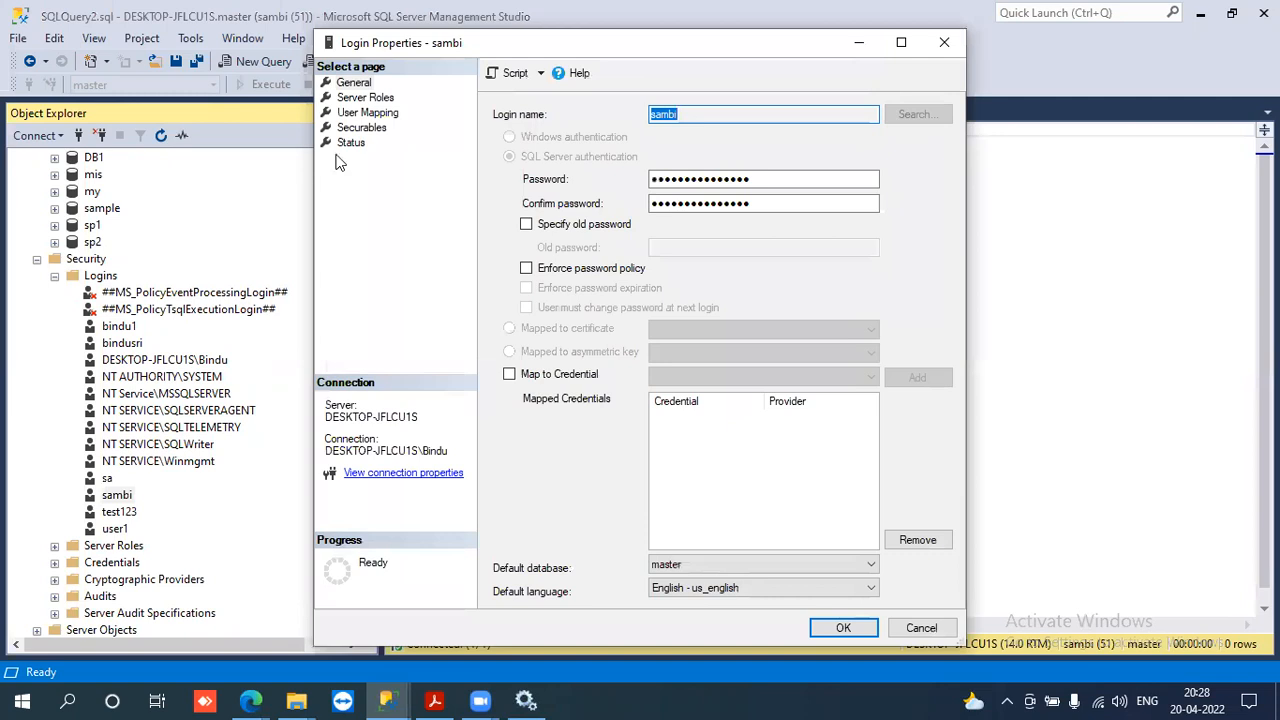
- Remove the processadmin server role from the login, save the change and collapse the first server's tree
click(365, 97)
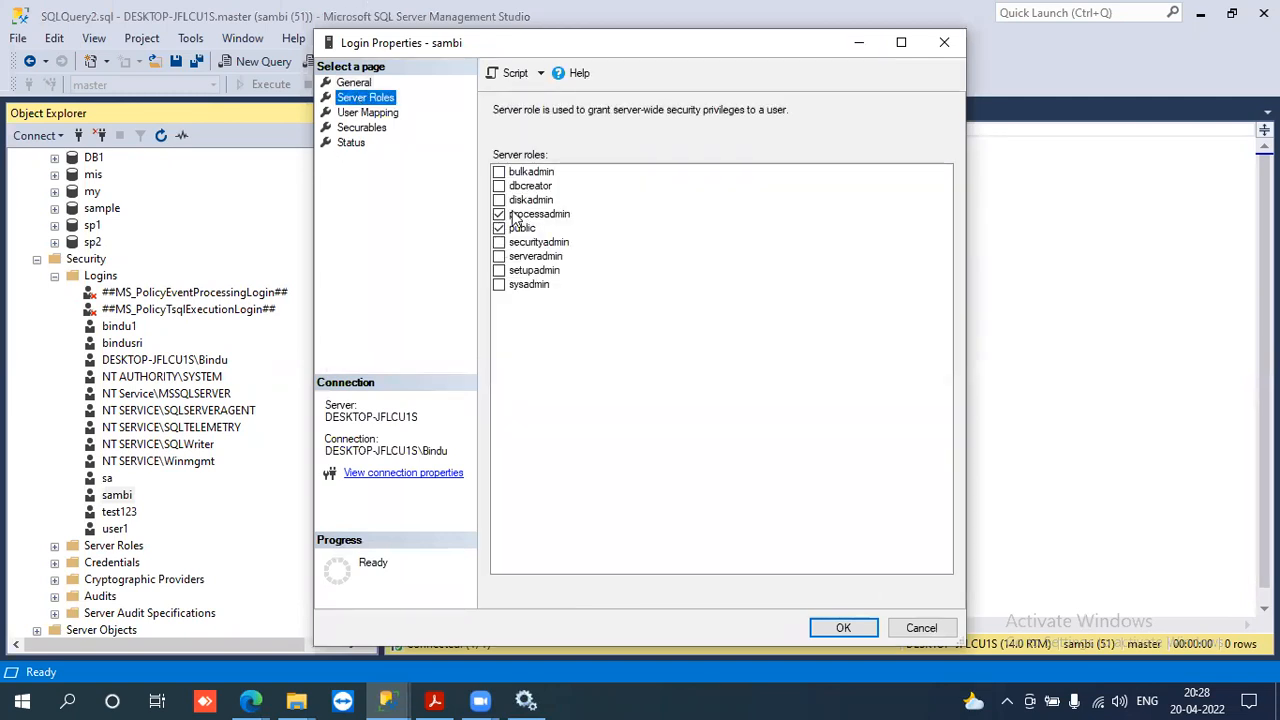
click(505, 215)
click(500, 214)
click(840, 626)
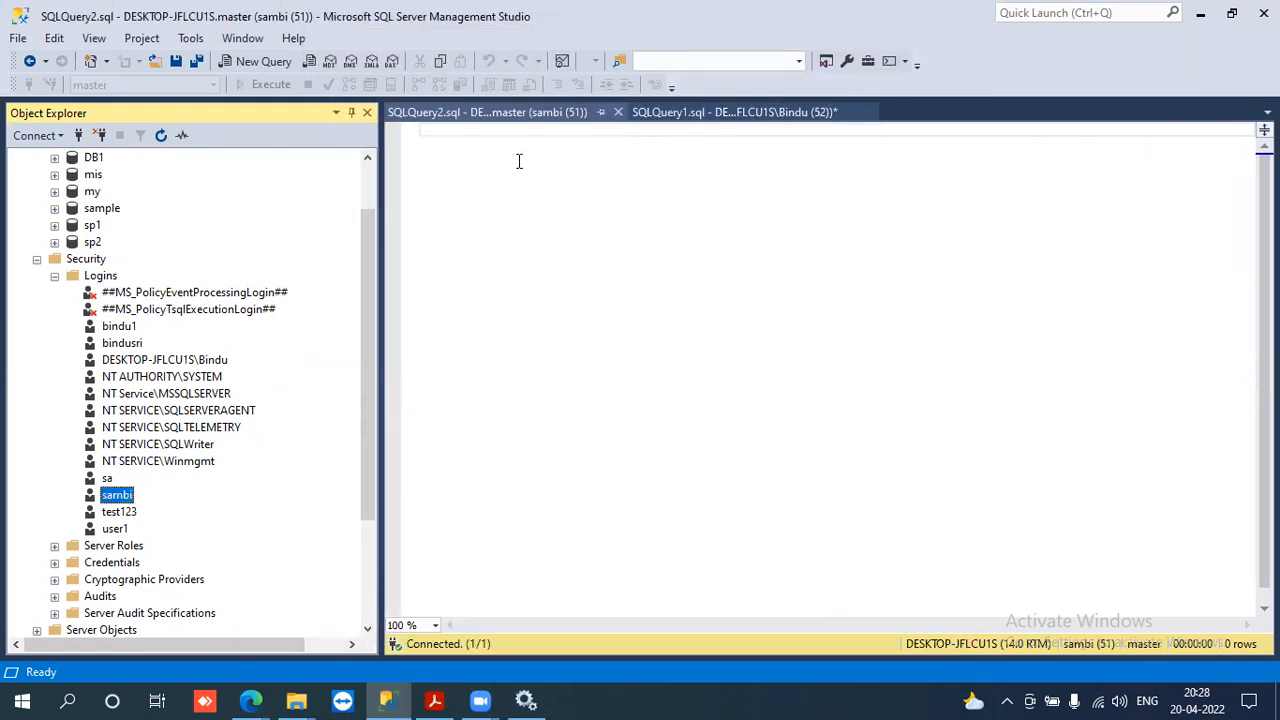
click(37, 259)
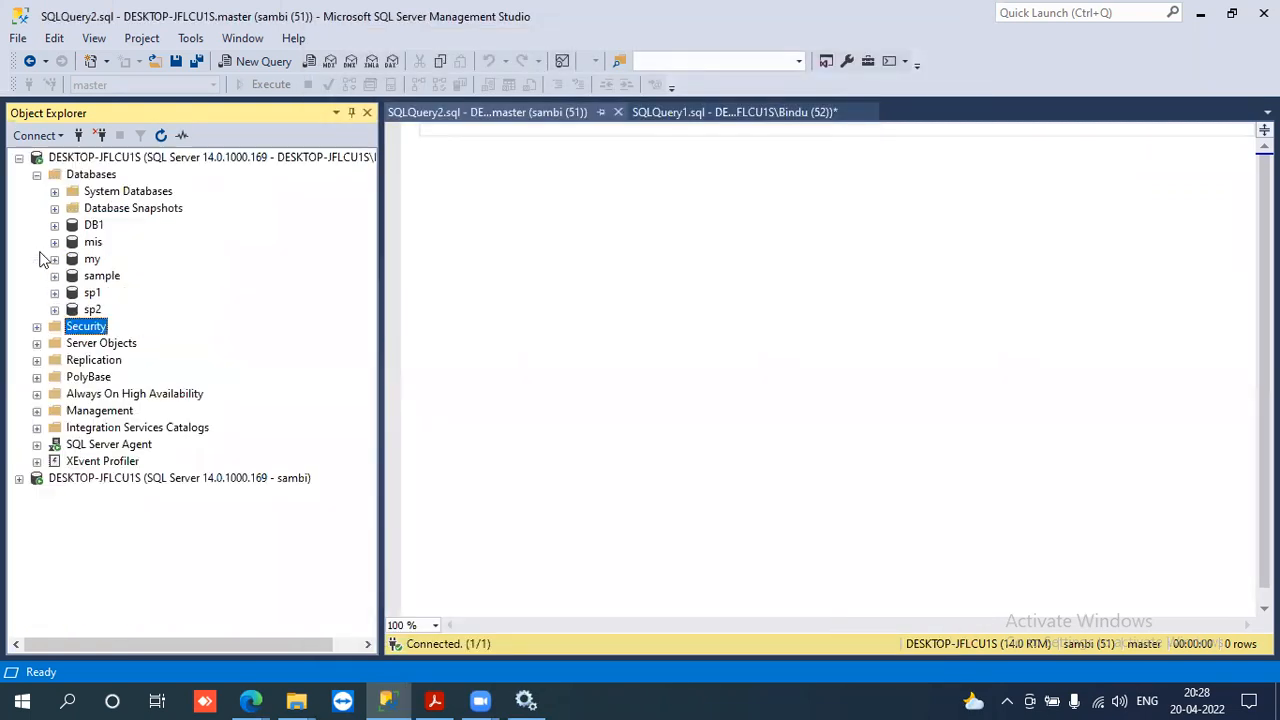
click(19, 158)
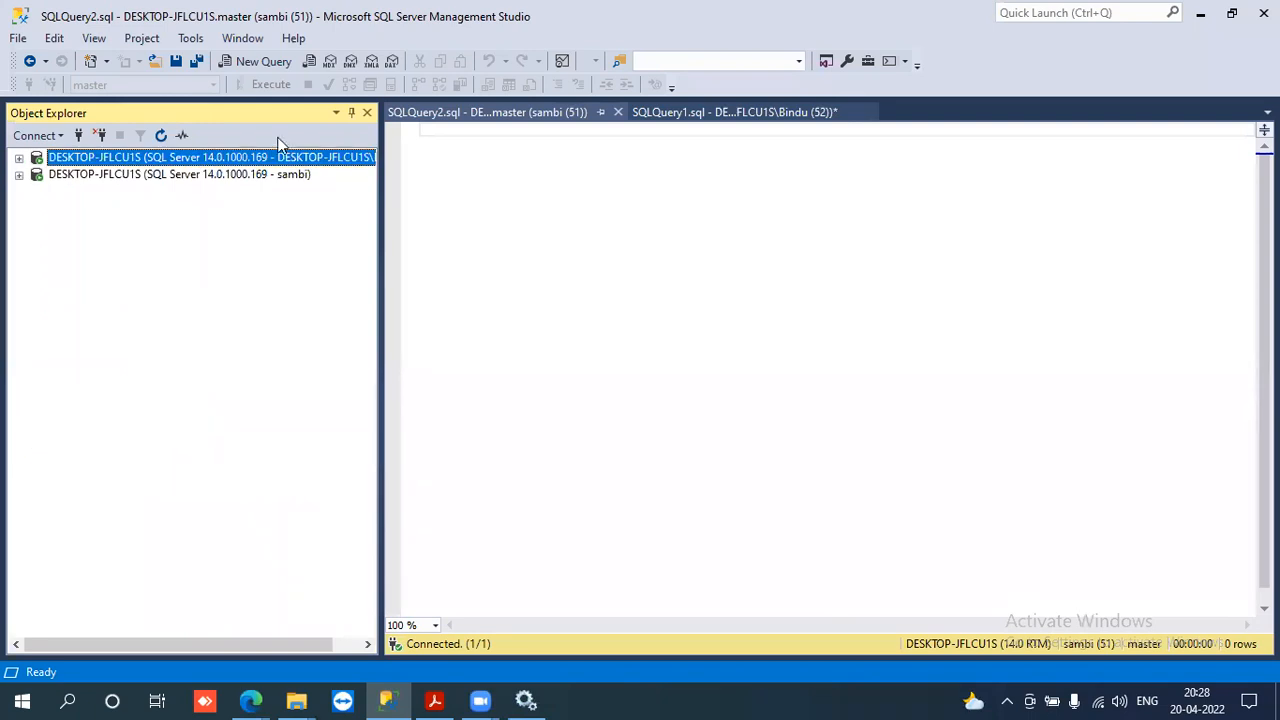
- Write kill 52 in the second connection's query window, run it and highlight the resulting message
click(485, 159)
text(kill)
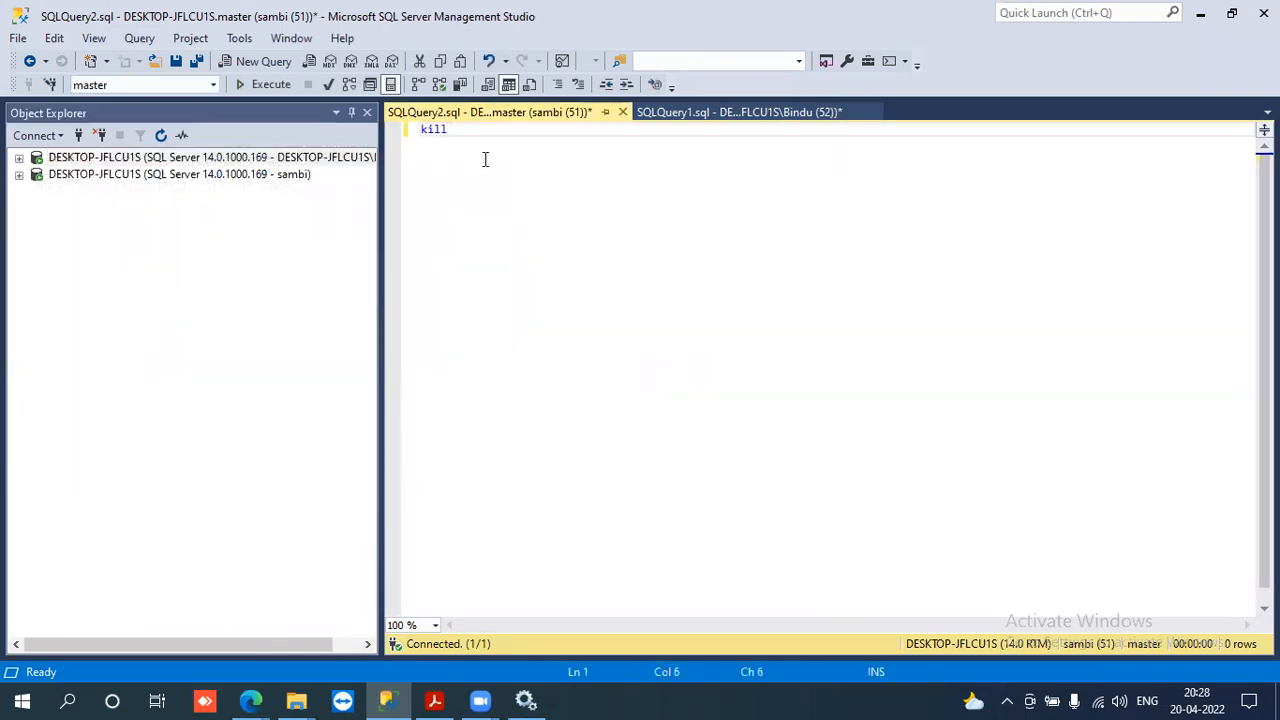
click(667, 116)
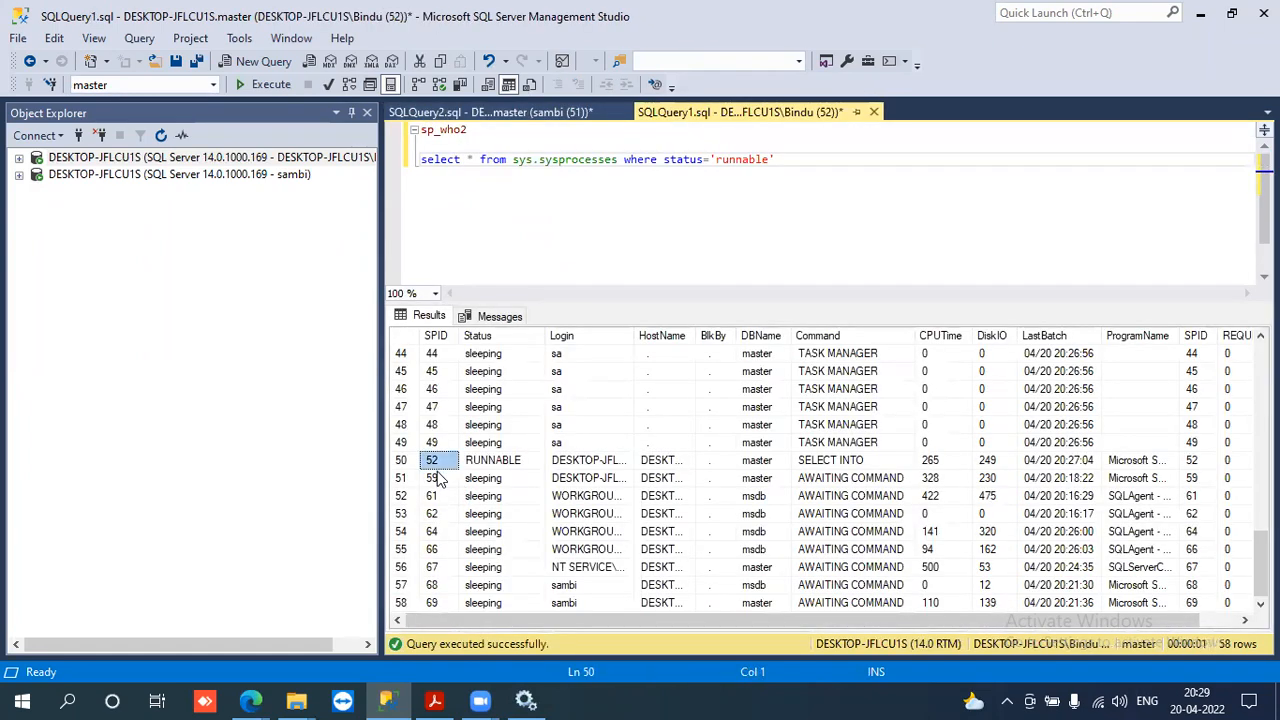
click(463, 116)
text(52)
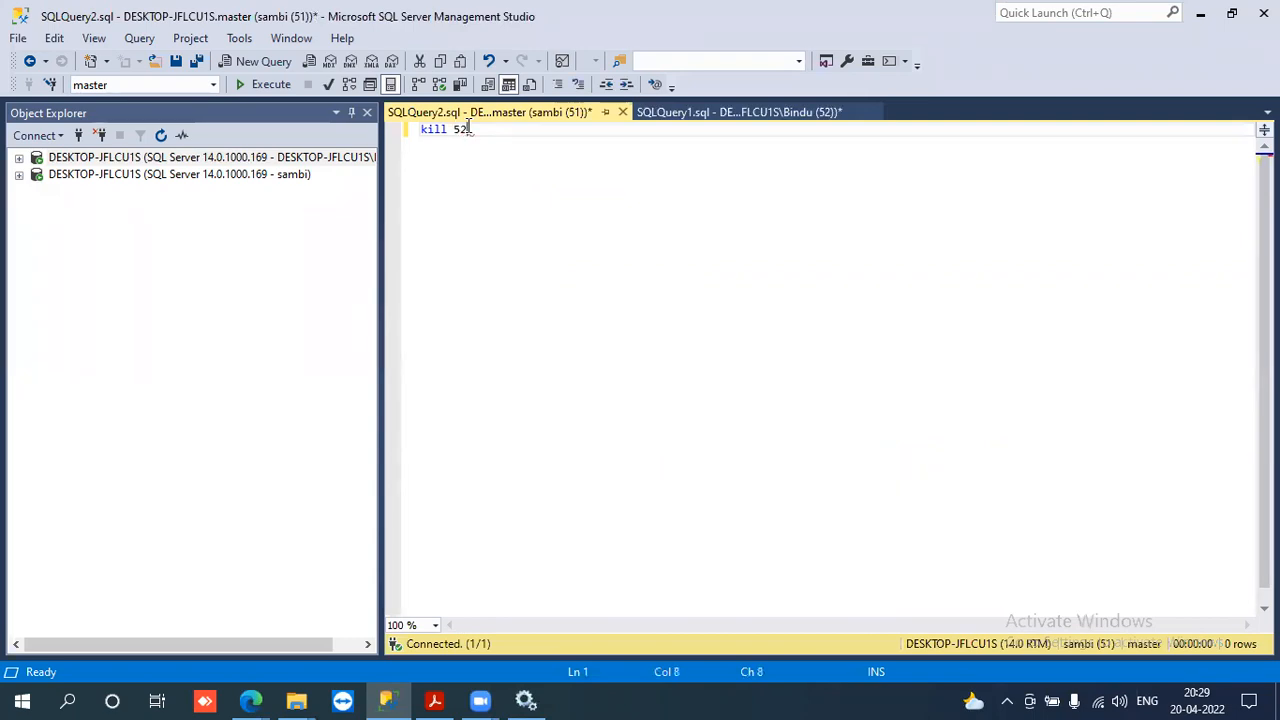
key(shift+Home)
key(F5)
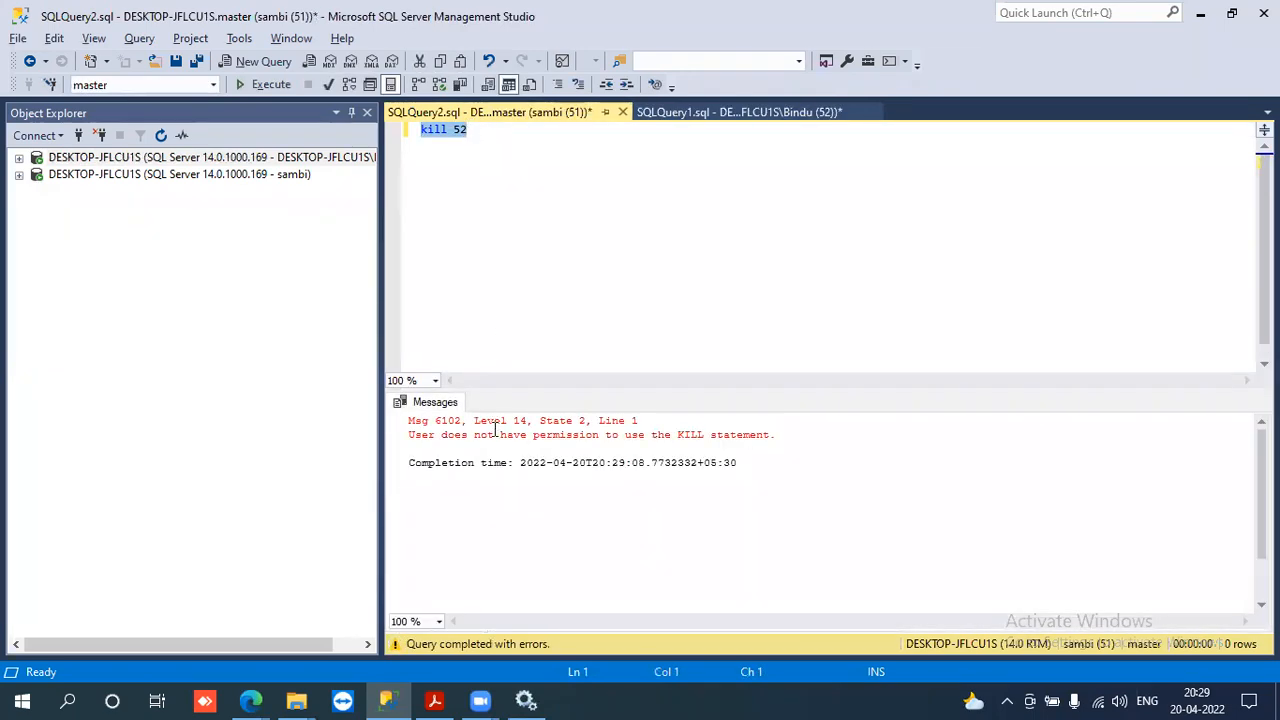
drag(410, 435, 770, 437)
click(530, 181)
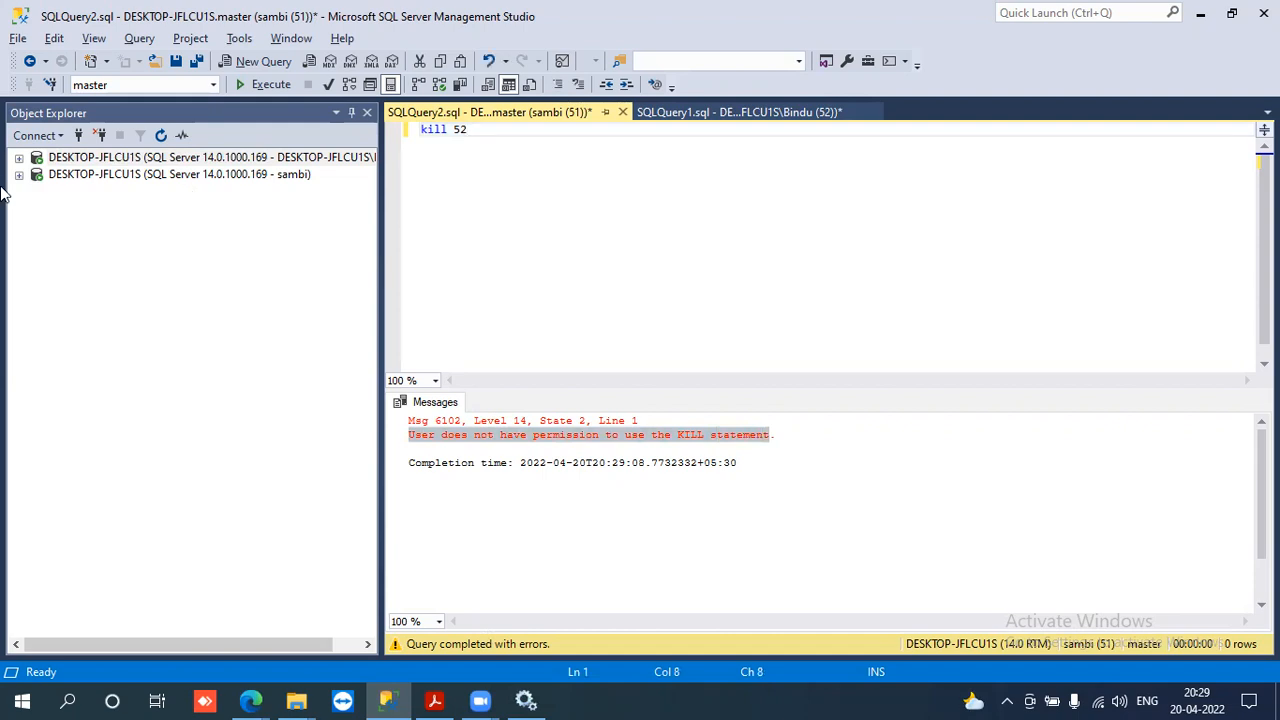
- Open the properties of the login listed between sa and test123 under Security on the first server connection
click(19, 158)
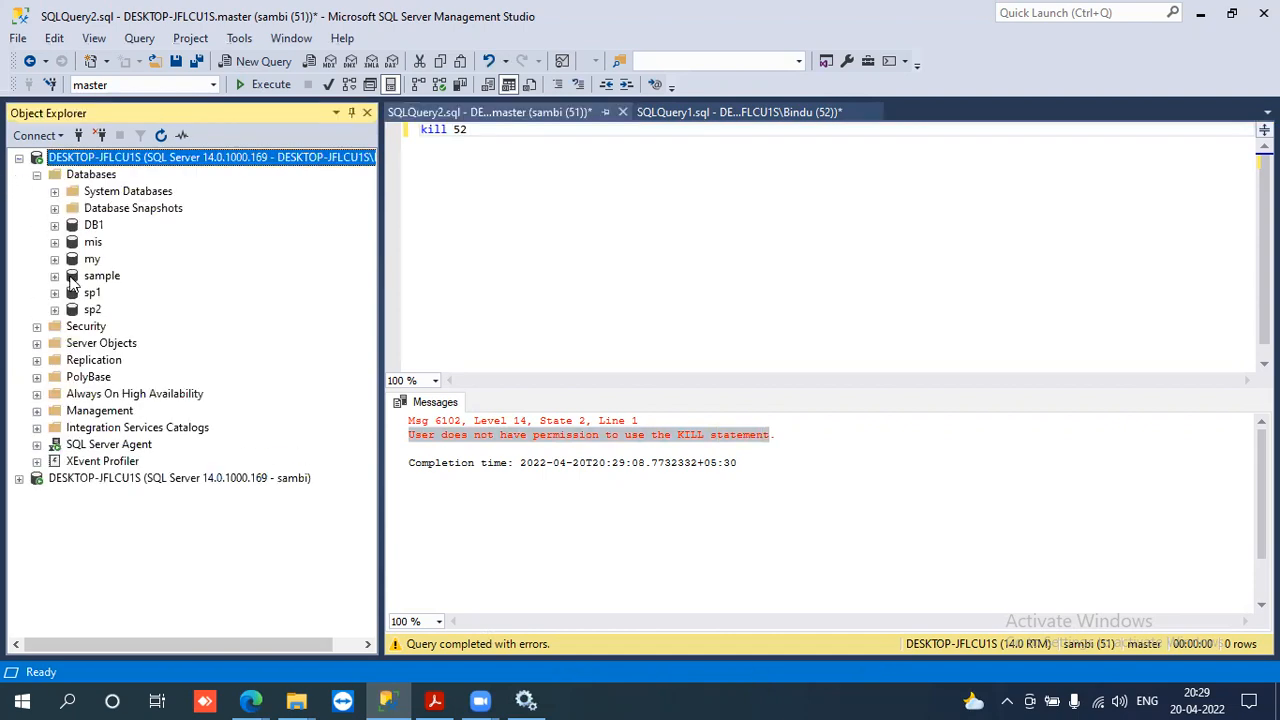
click(36, 327)
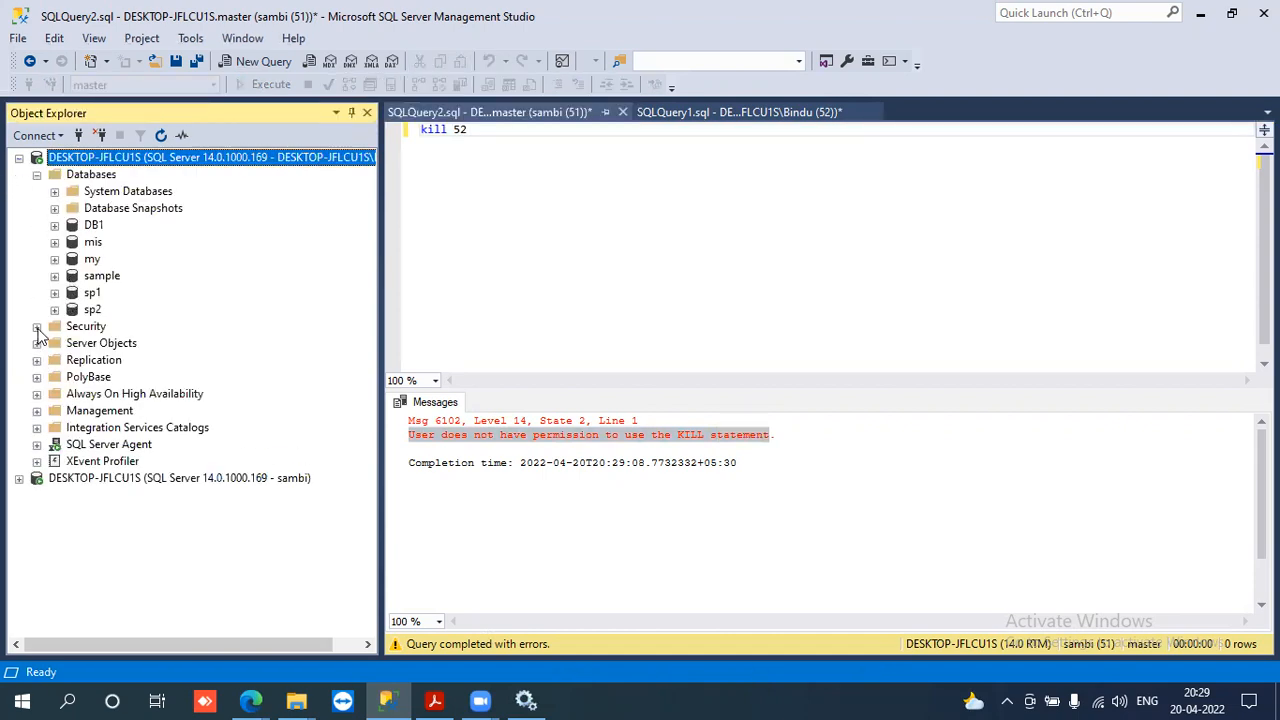
click(117, 496)
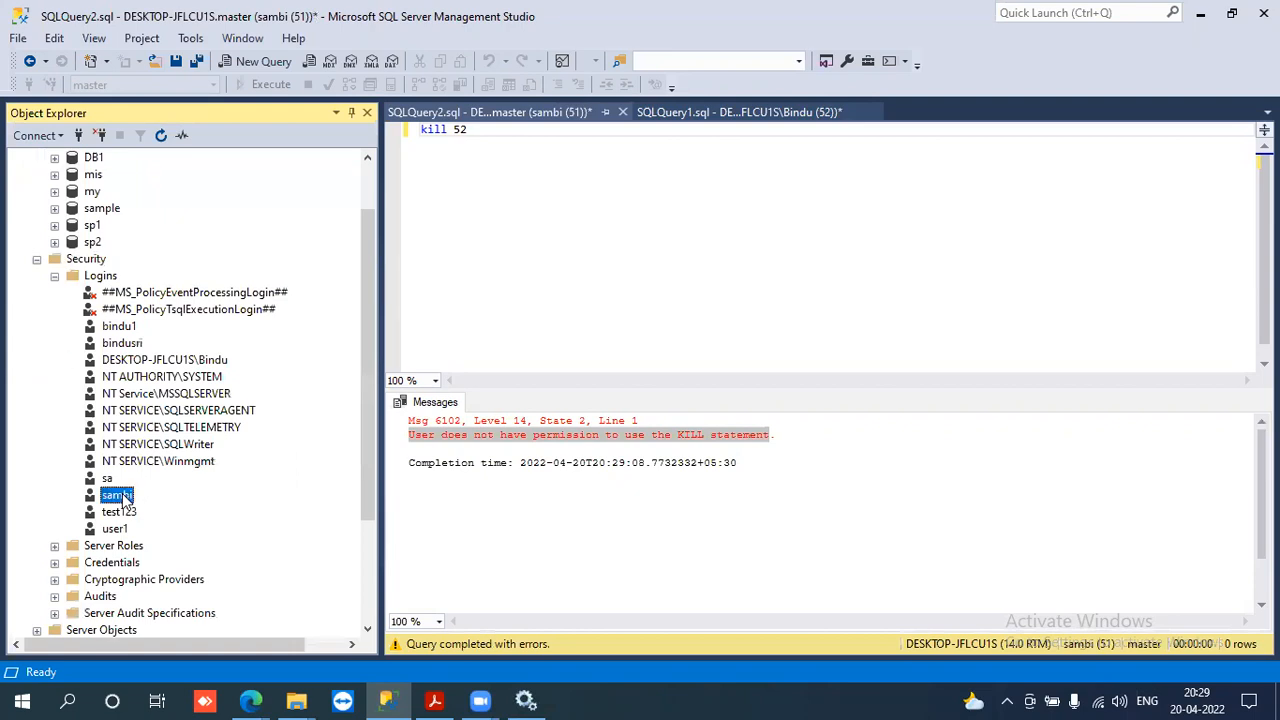
right_click(124, 497)
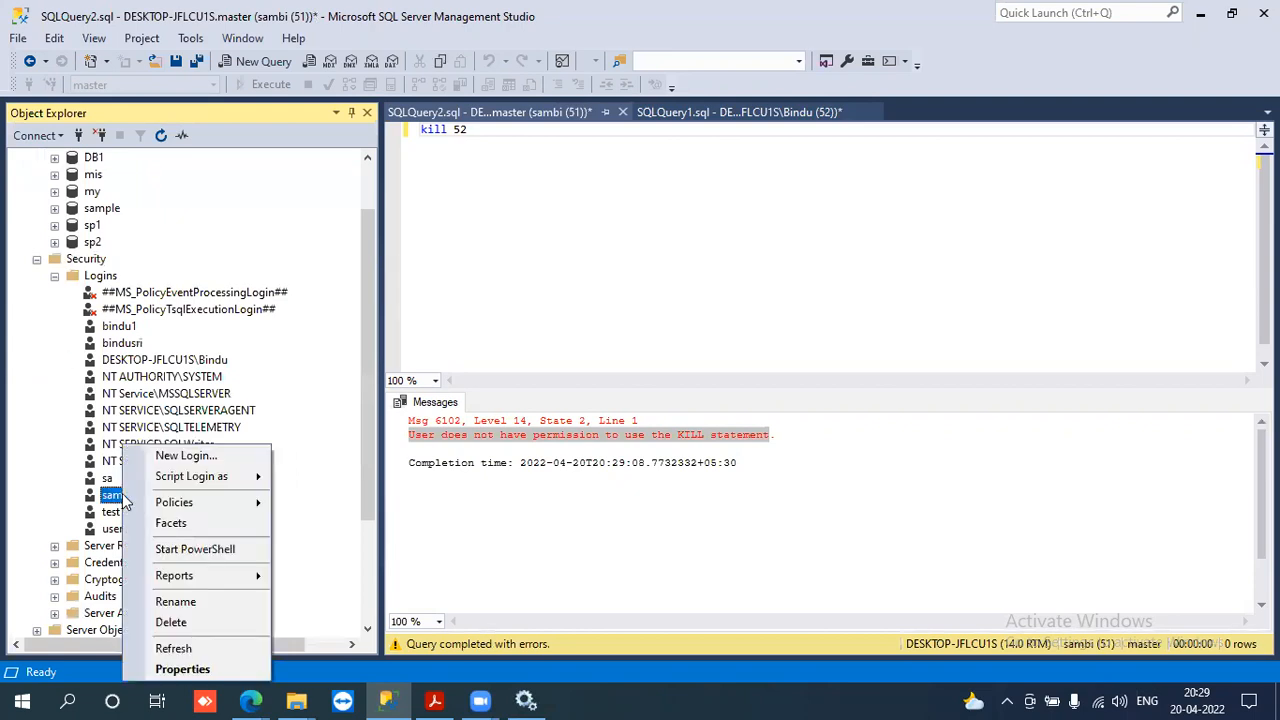
click(181, 670)
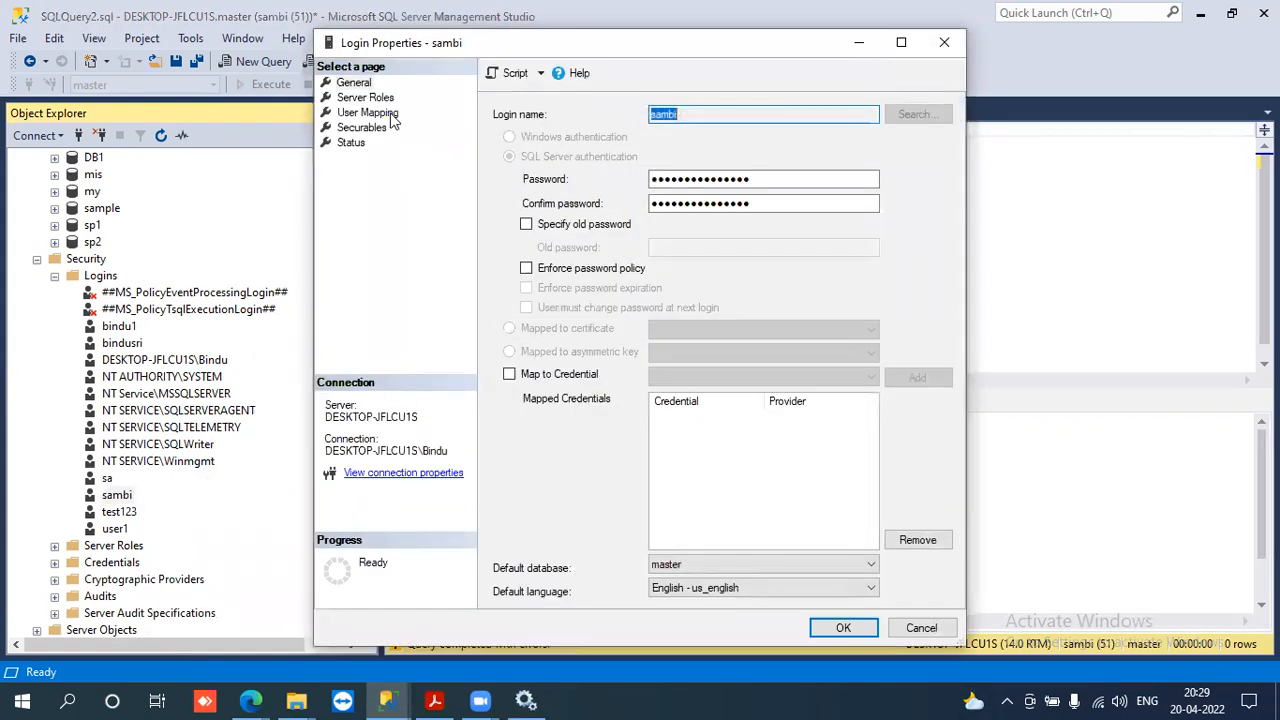
- Assign the processadmin server role to the login, save the change and collapse the first server's tree
click(377, 96)
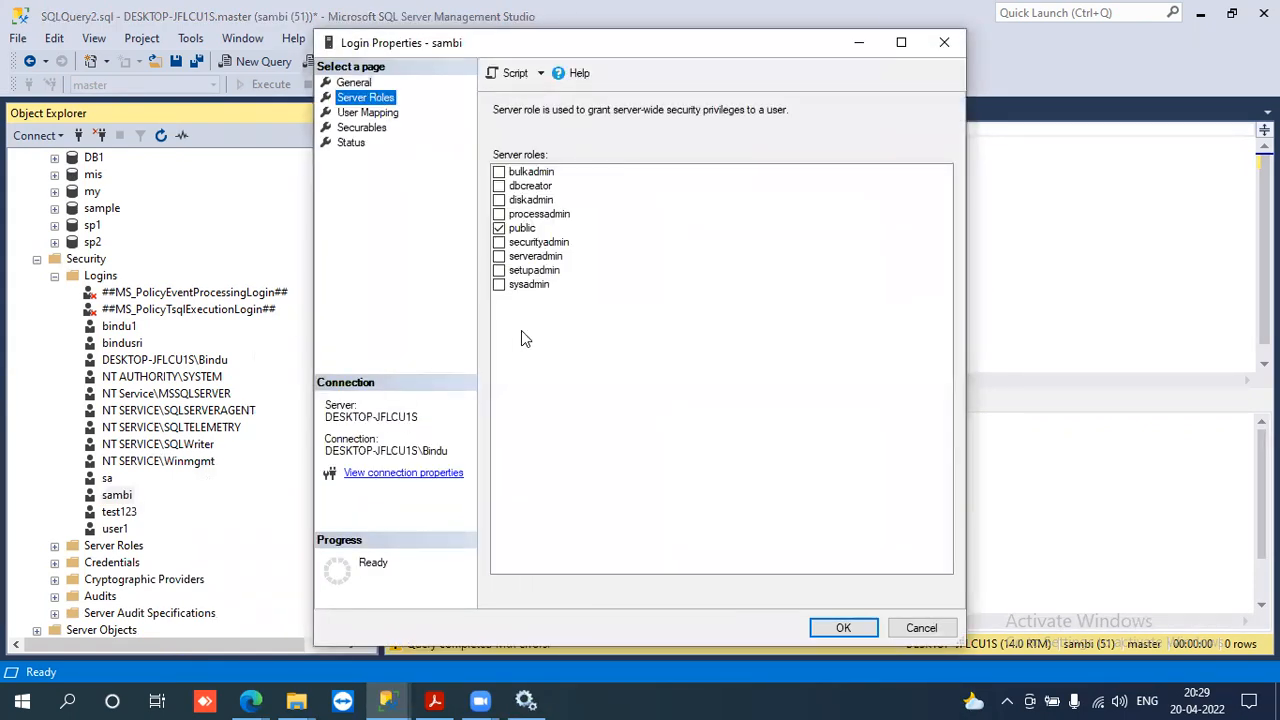
click(499, 214)
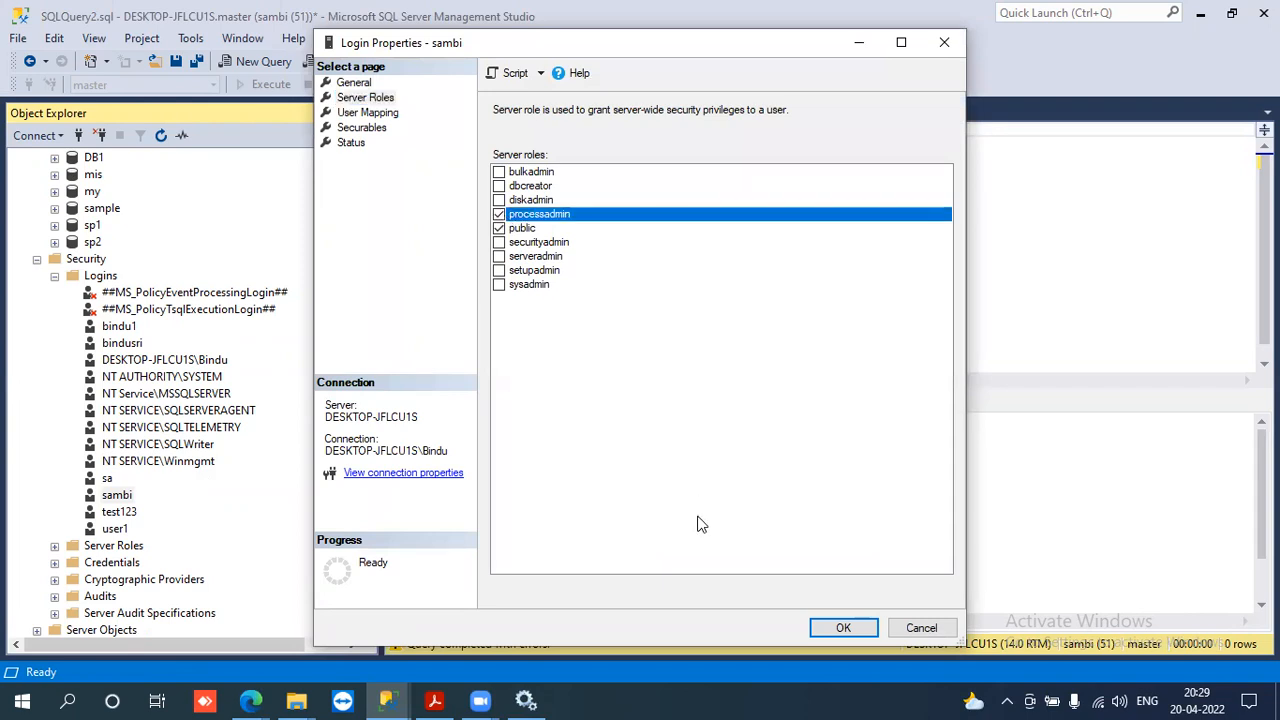
click(840, 627)
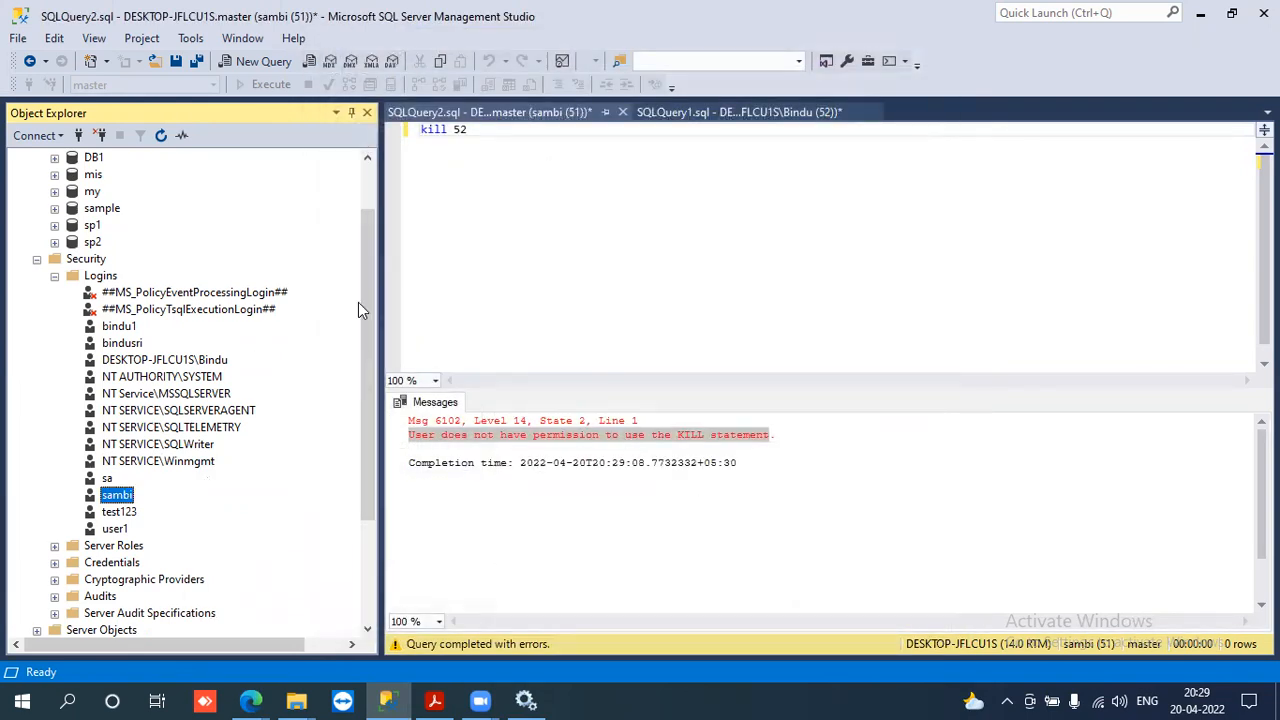
click(37, 259)
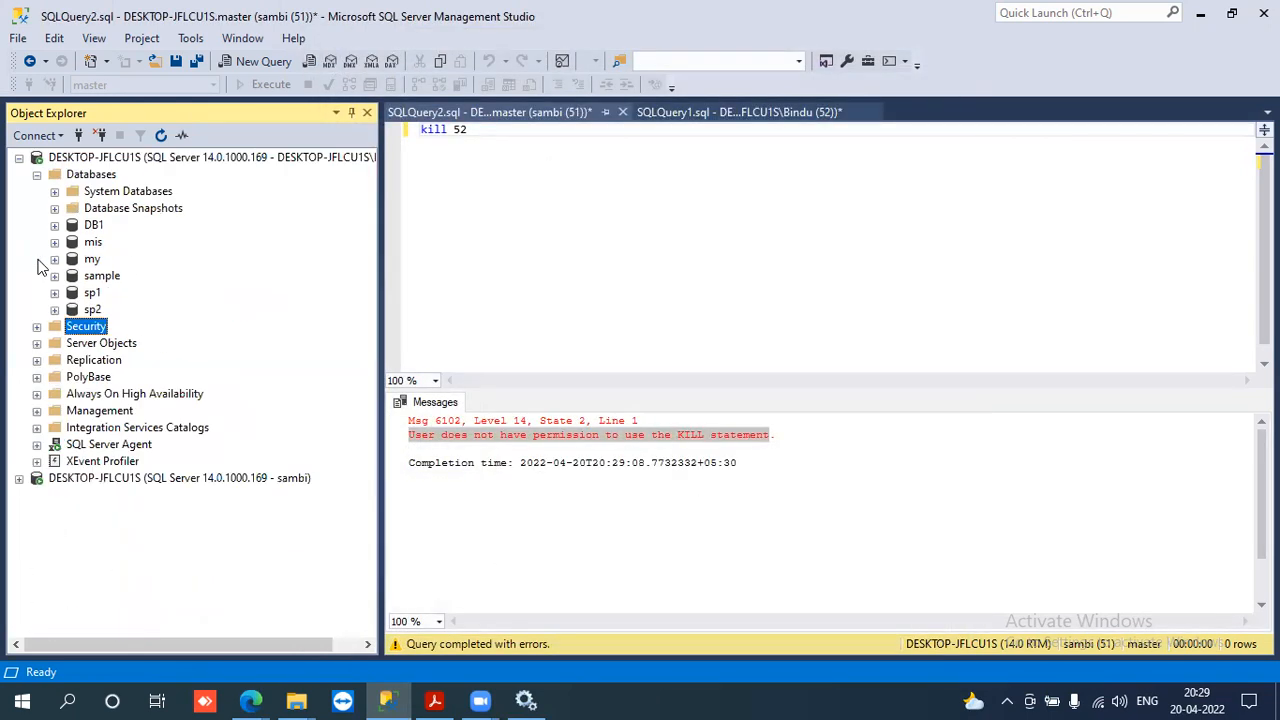
click(19, 158)
- Rerun kill 52 in the second connection's query window and highlight the resulting message
click(175, 174)
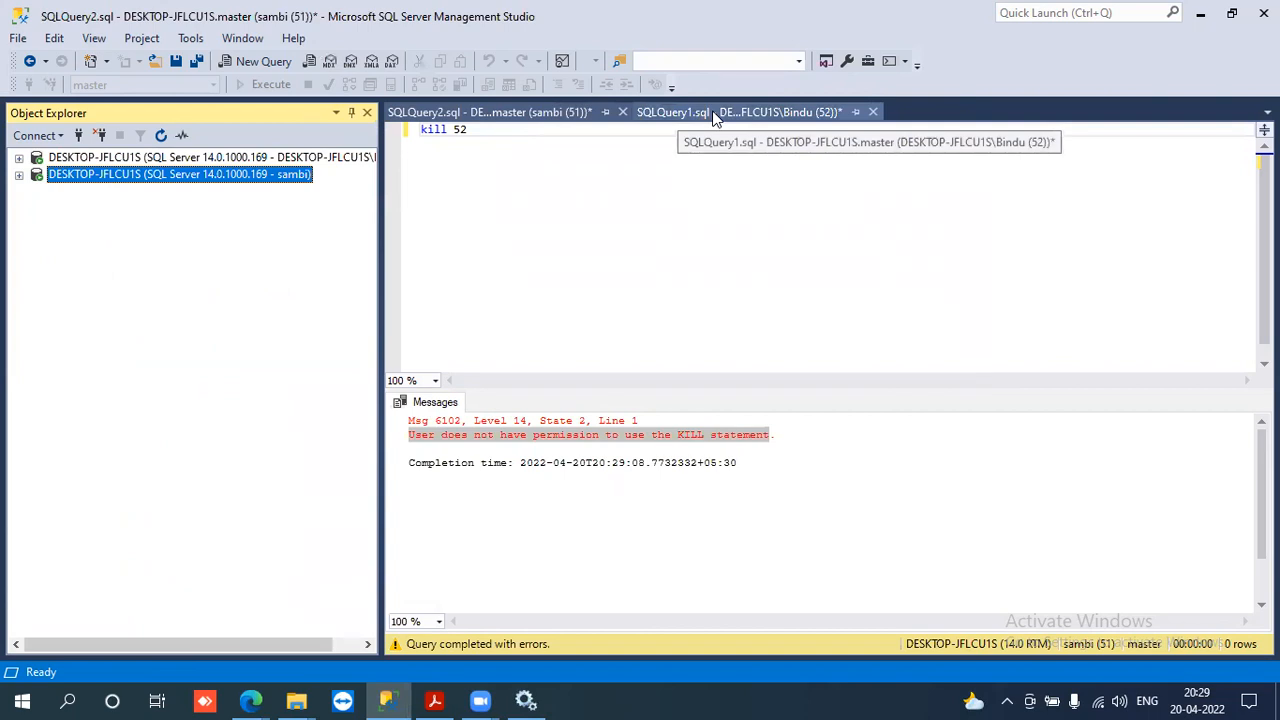
click(540, 114)
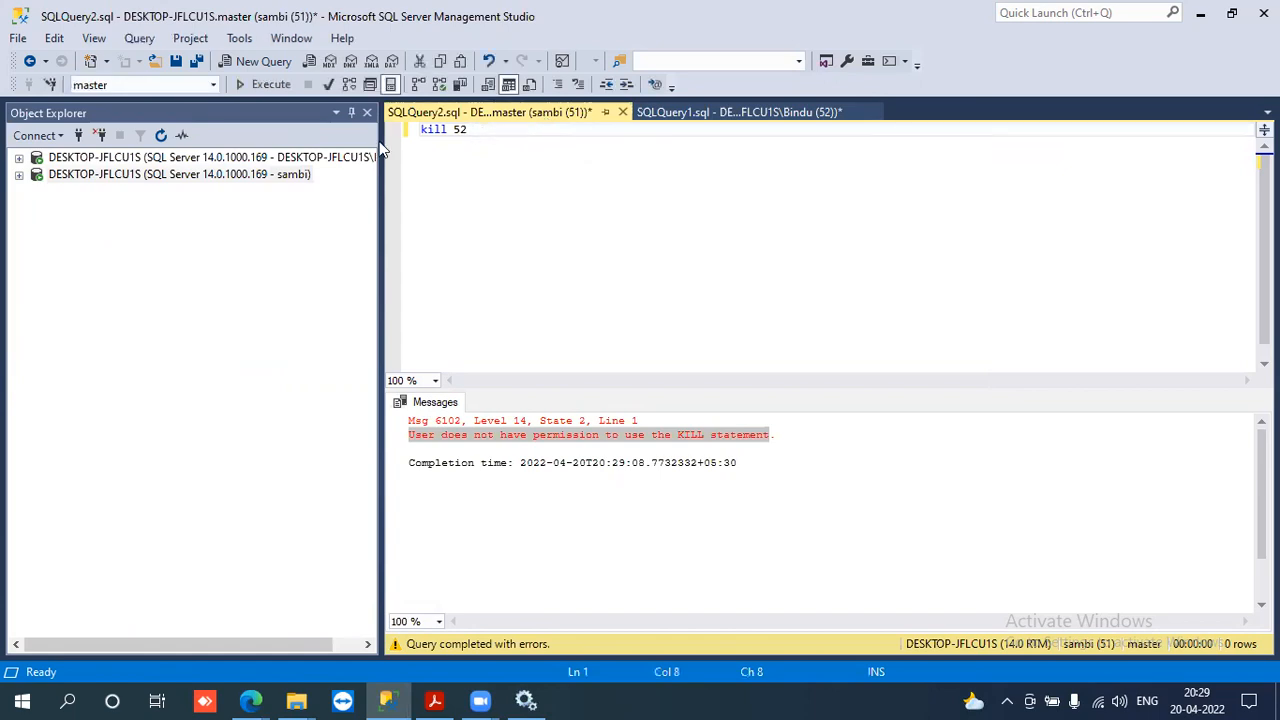
click(268, 85)
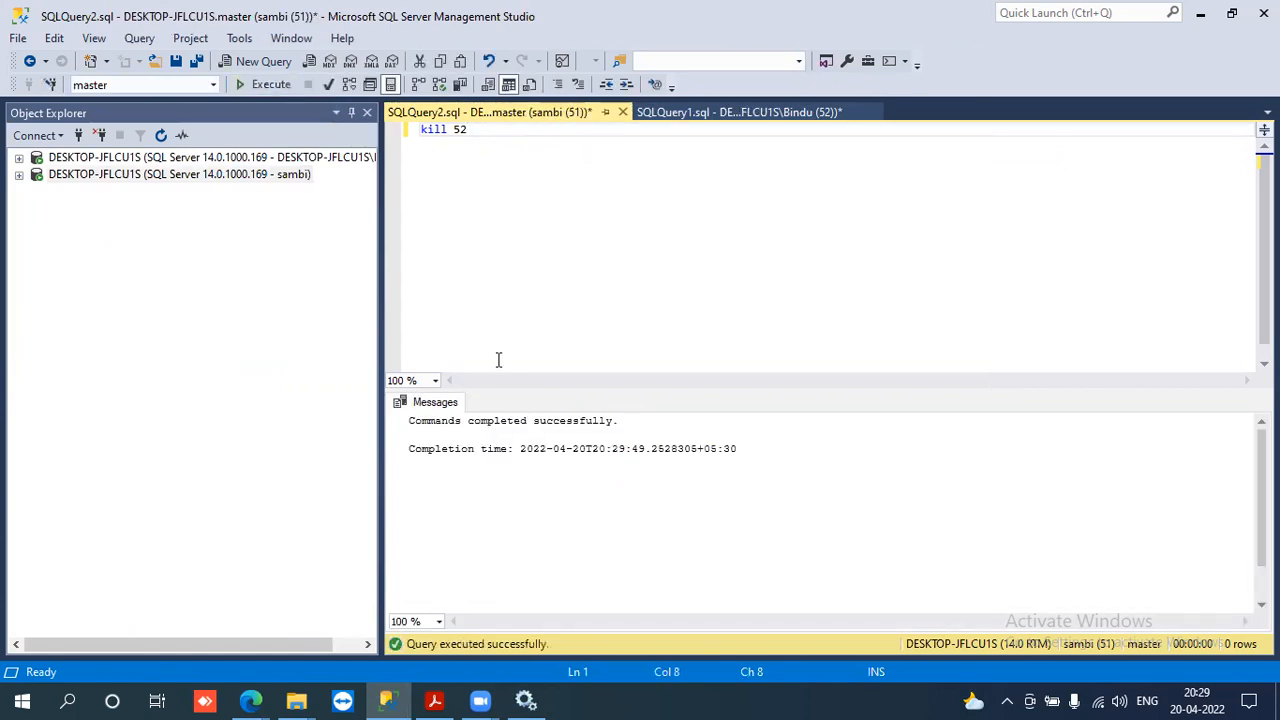
drag(403, 431, 580, 424)
triple_click(580, 426)
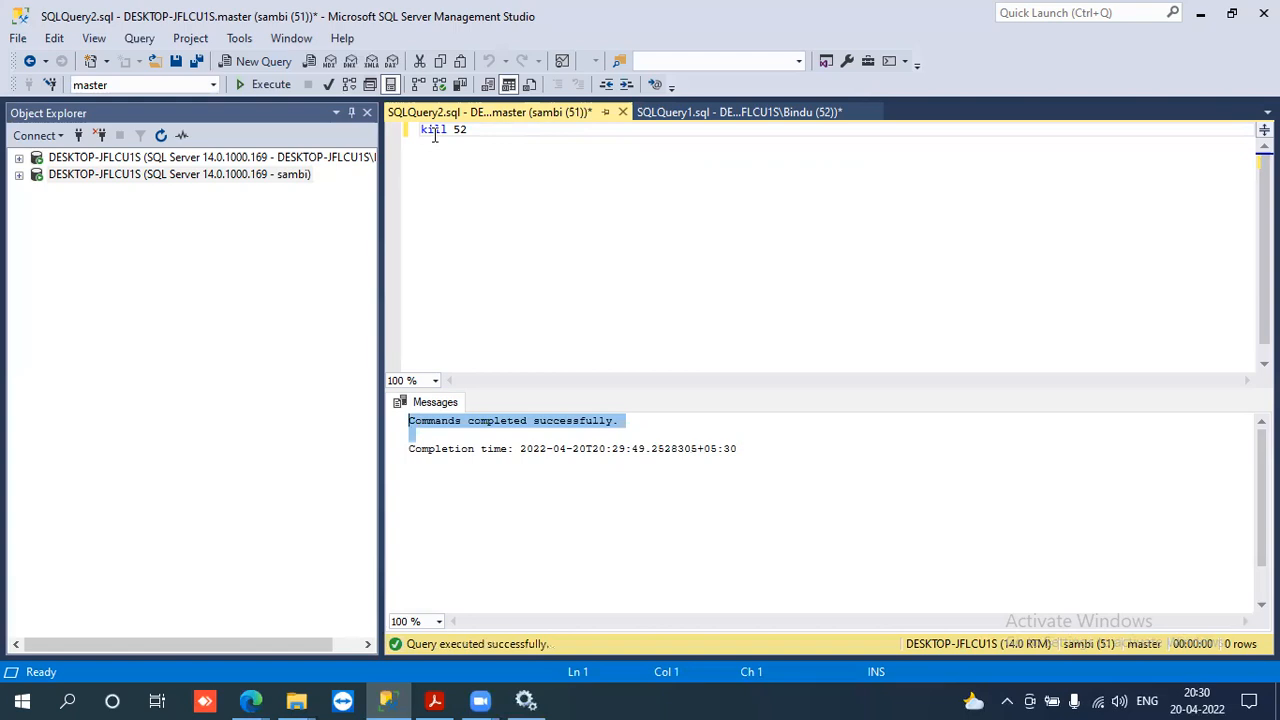
- Examine session 52's command, login and SPID in the sp_who2 results, and return to the kill 52 statement
click(712, 118)
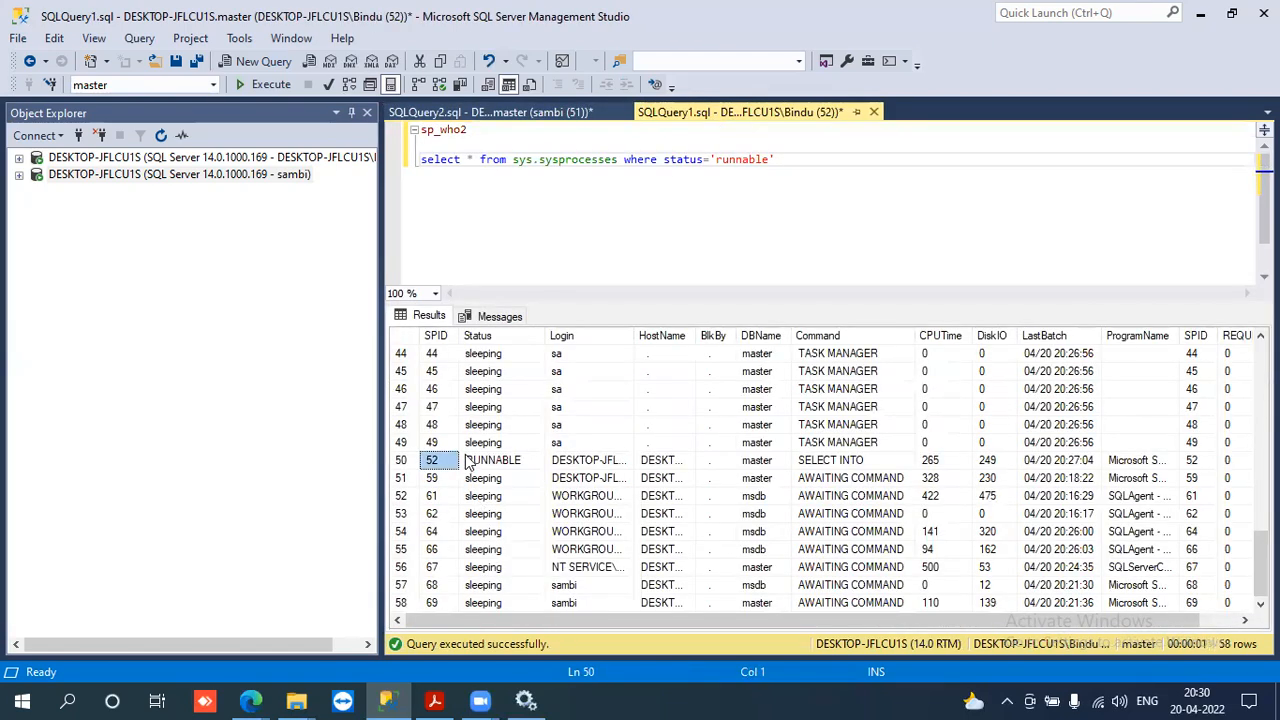
click(843, 464)
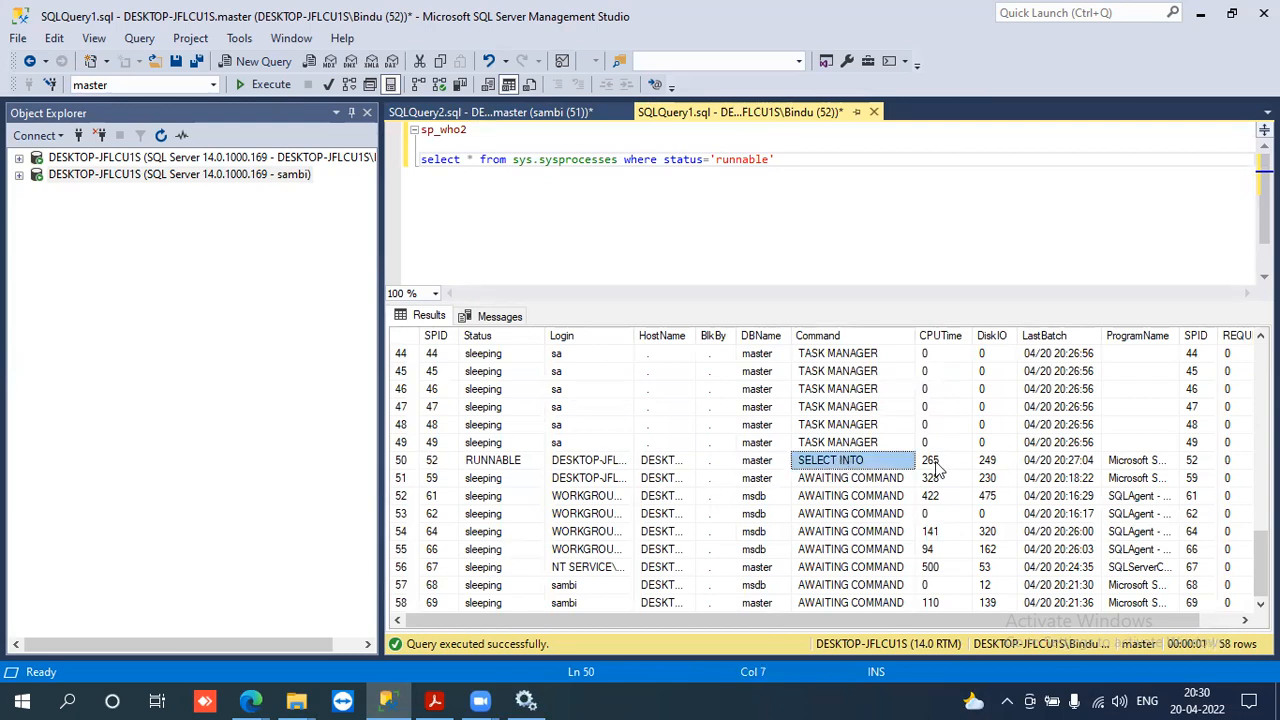
click(634, 460)
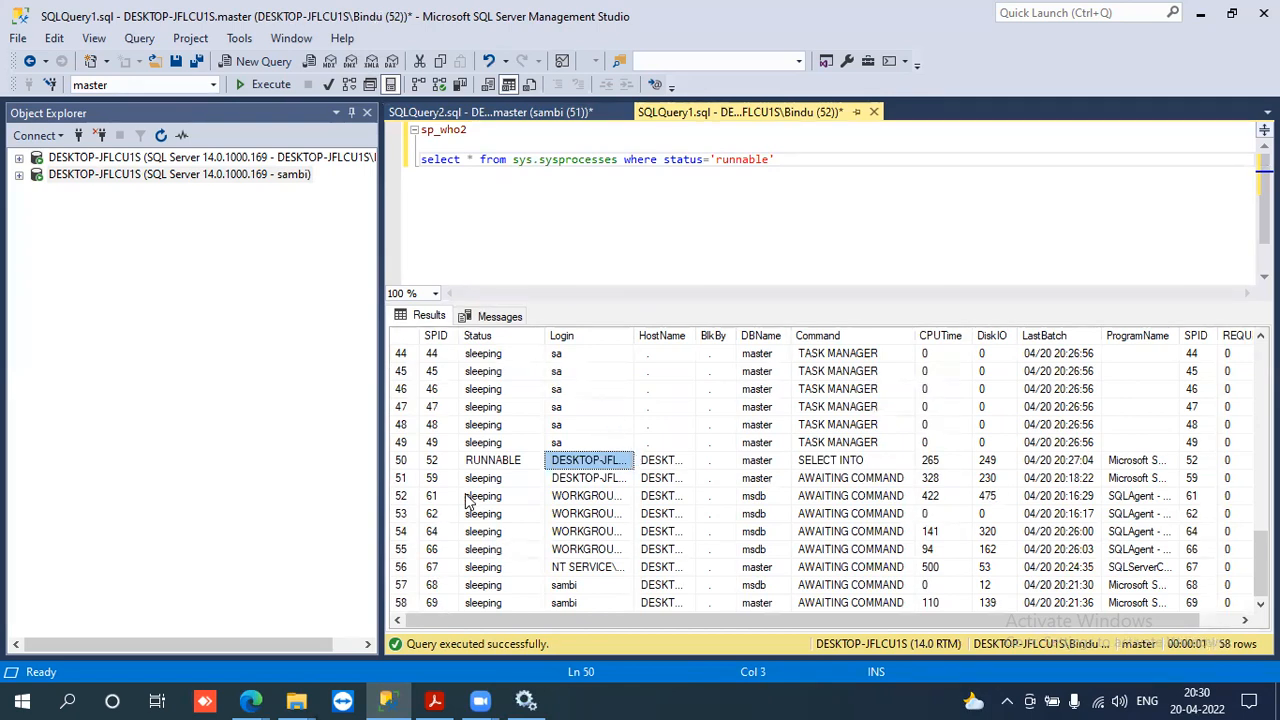
click(437, 459)
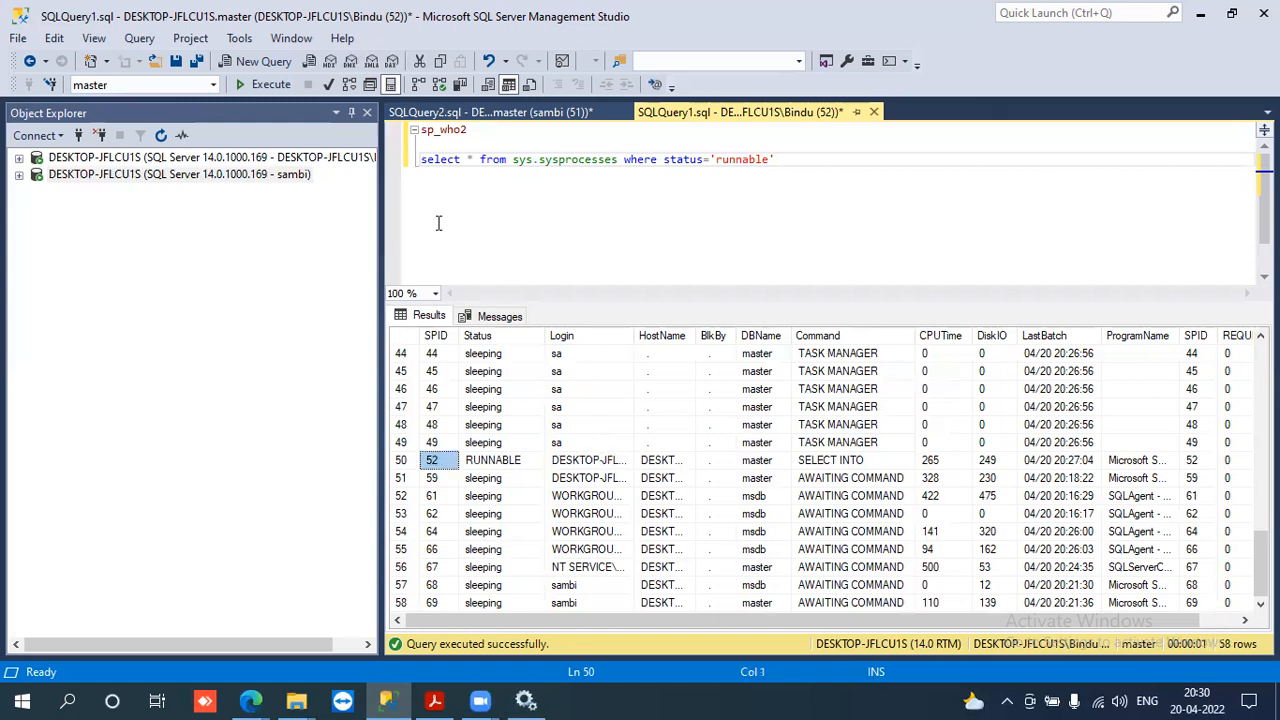
click(462, 113)
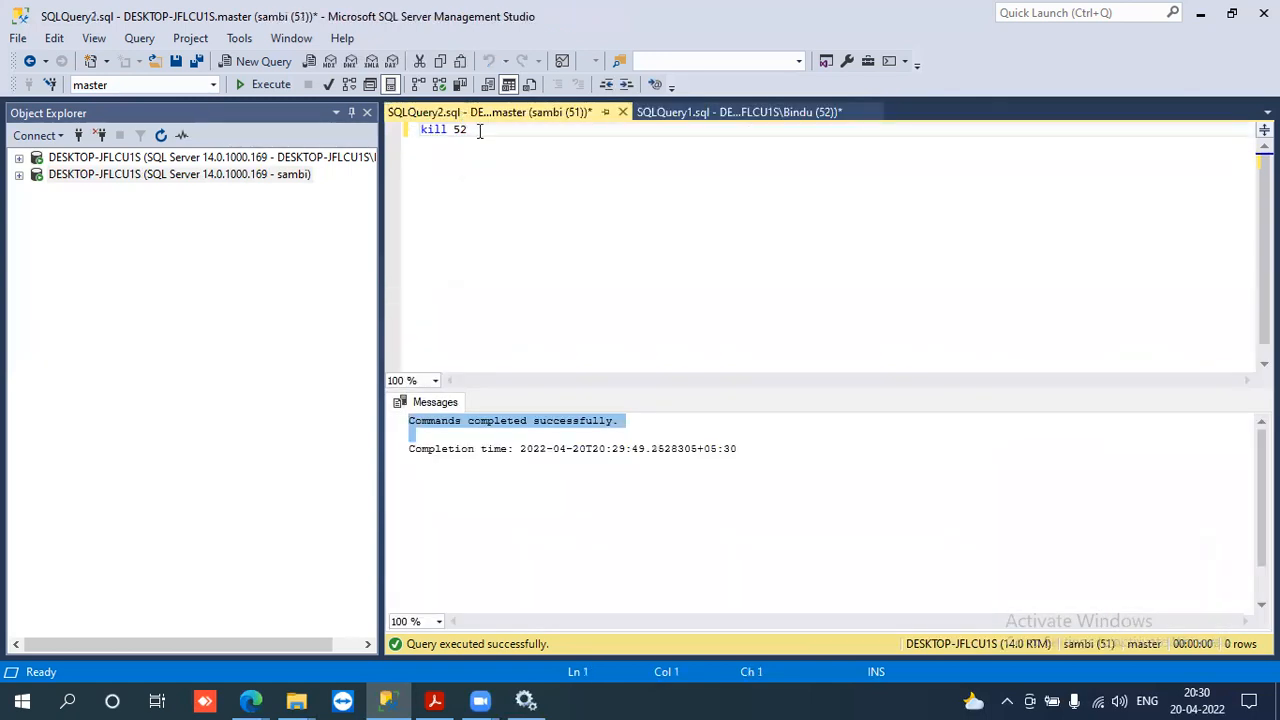
click(480, 131)
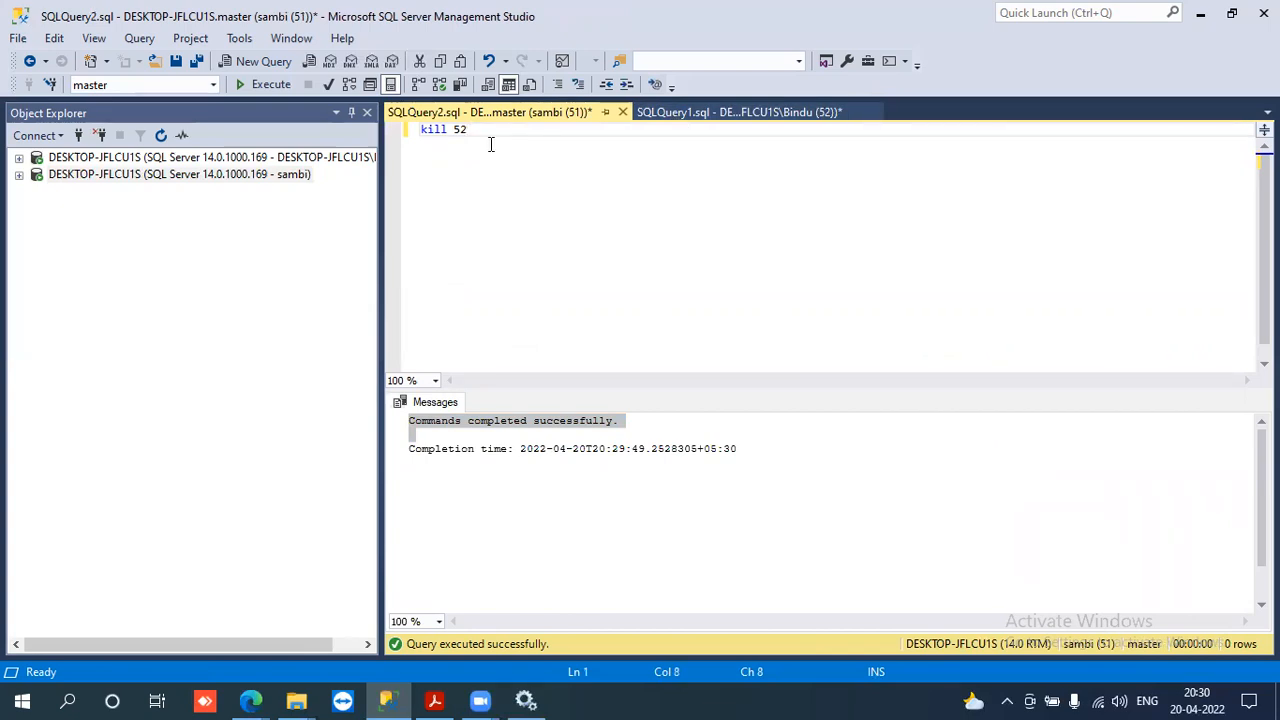
- Widen the Login column of the sp_who2 results to read the full names, and pick out background session 4
click(667, 116)
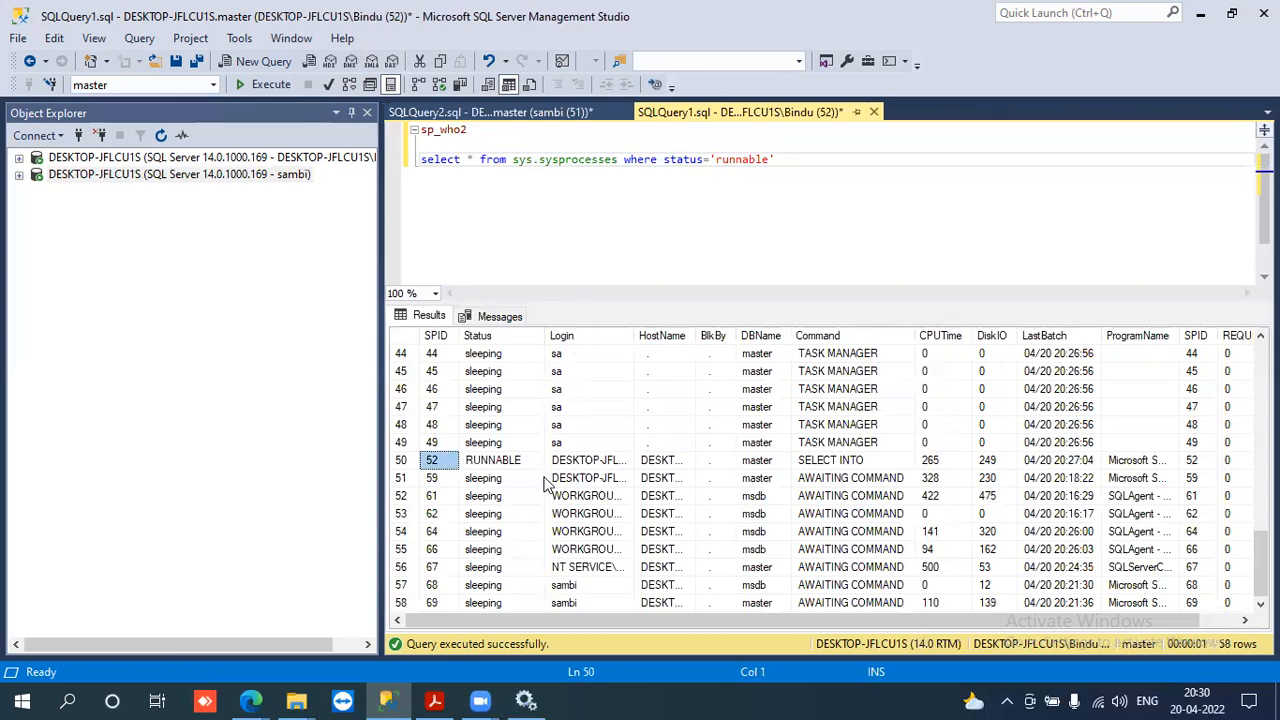
drag(634, 335, 746, 336)
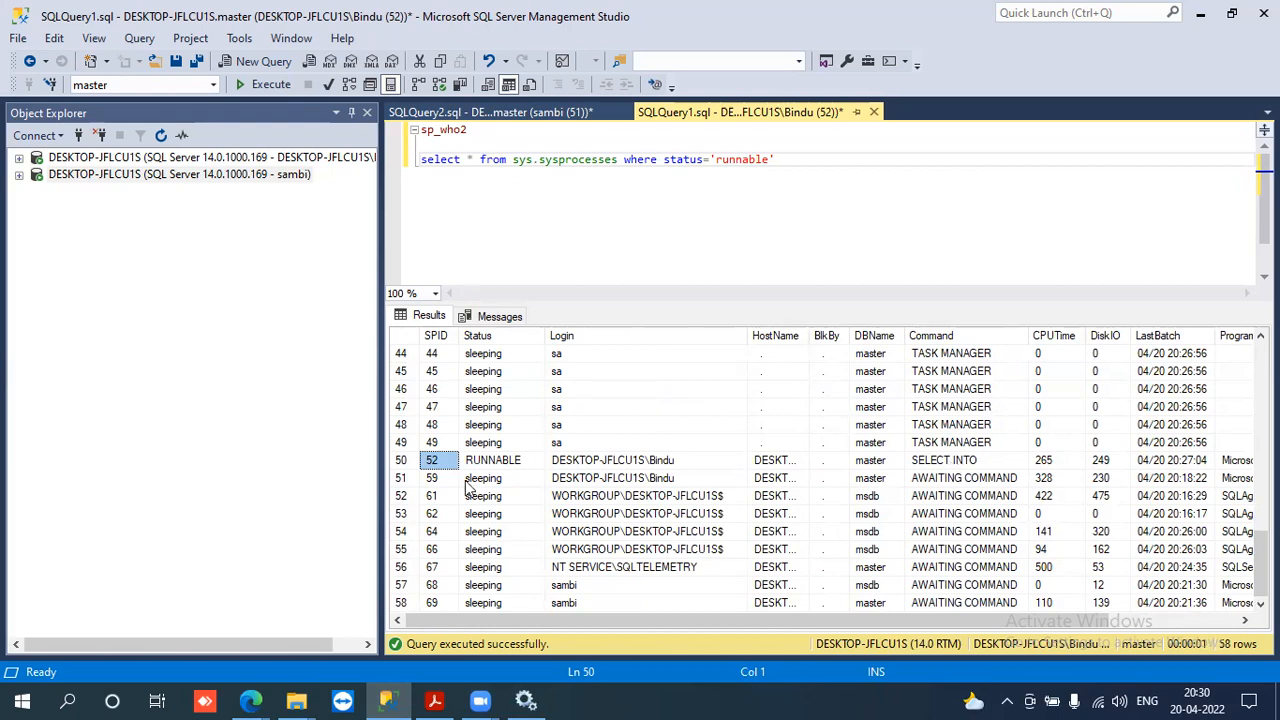
drag(1260, 552, 1260, 385)
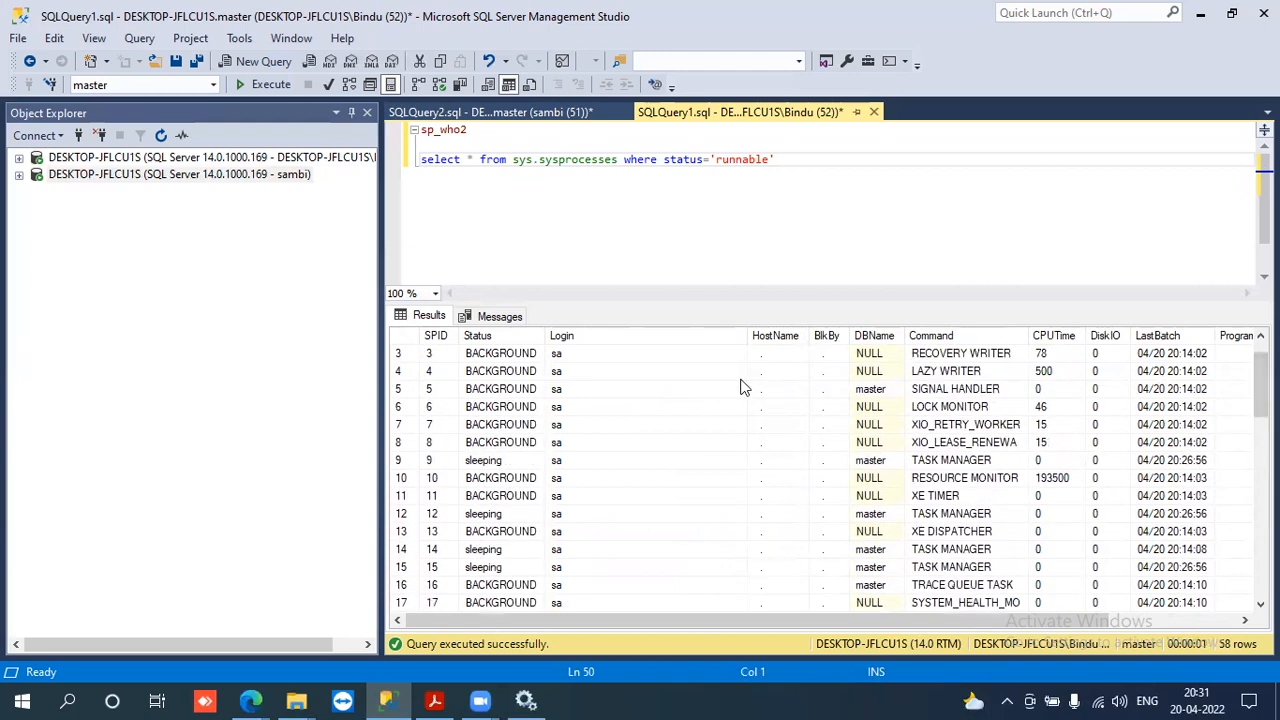
click(433, 373)
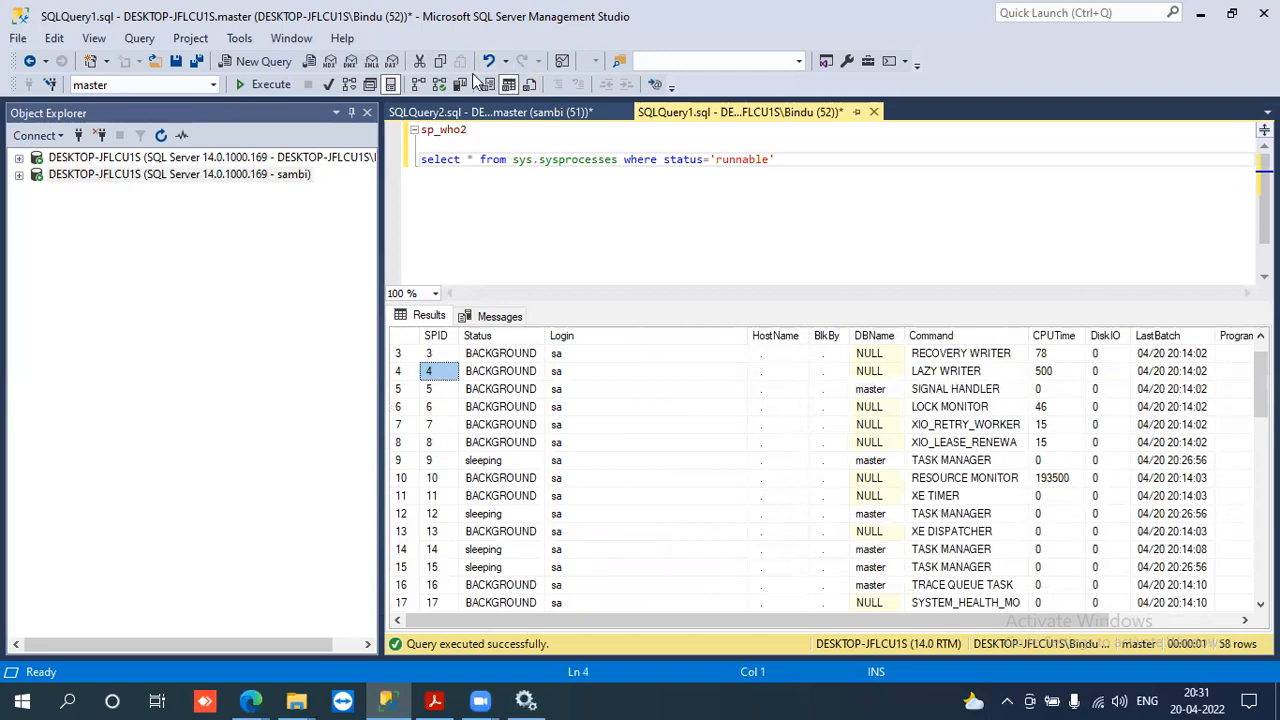
- Change the second connection's statement to kill 4, run it, and highlight the statement and the resulting message
click(468, 112)
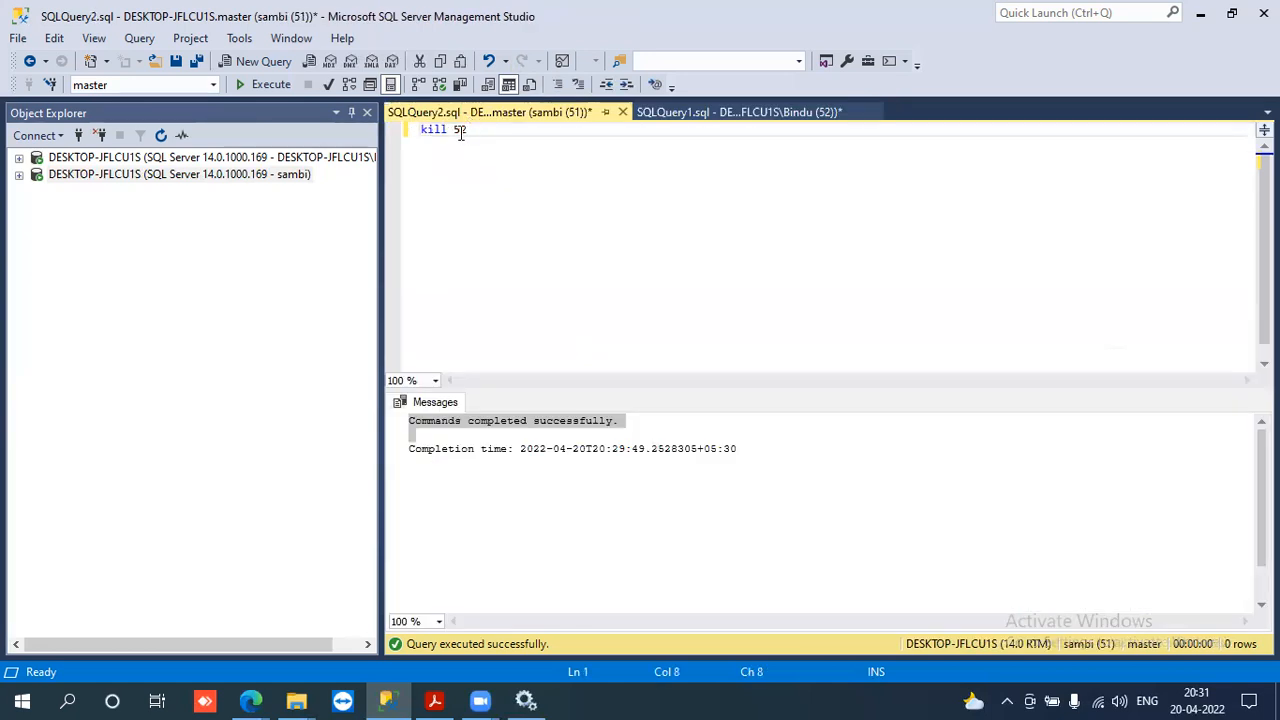
double_click(460, 130)
text(4)
click(270, 88)
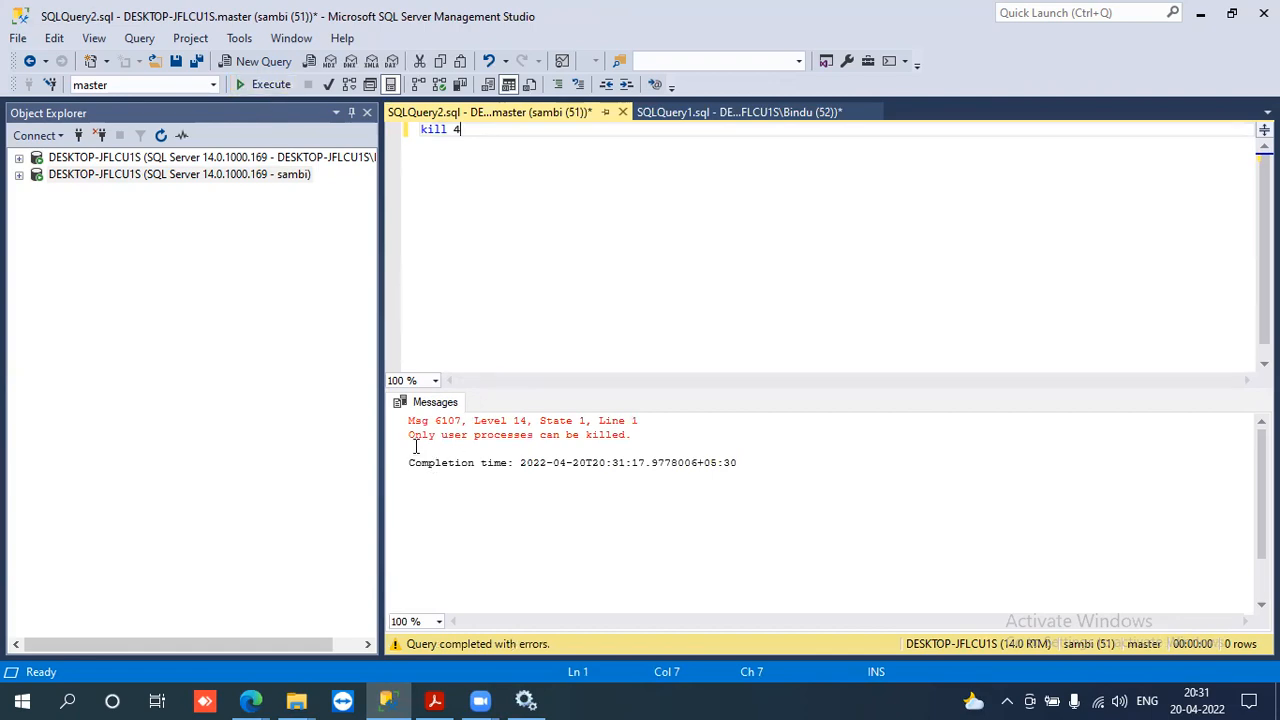
drag(411, 440, 409, 449)
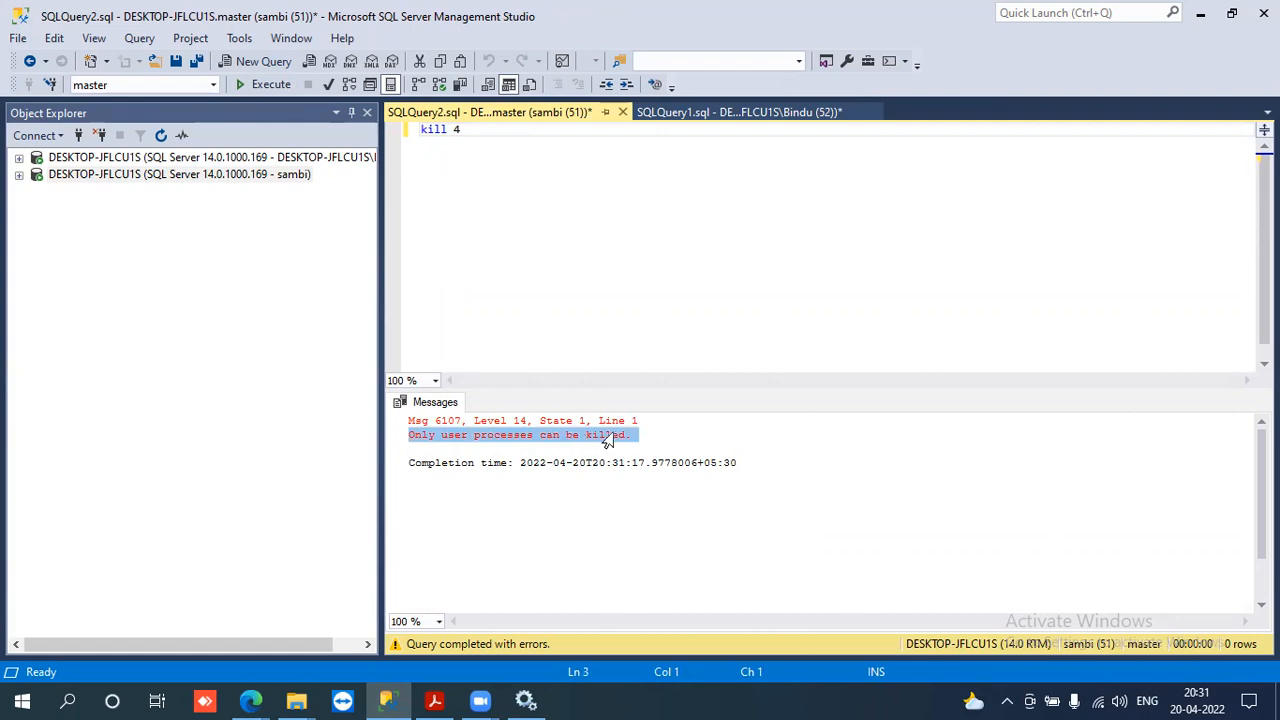
click(644, 432)
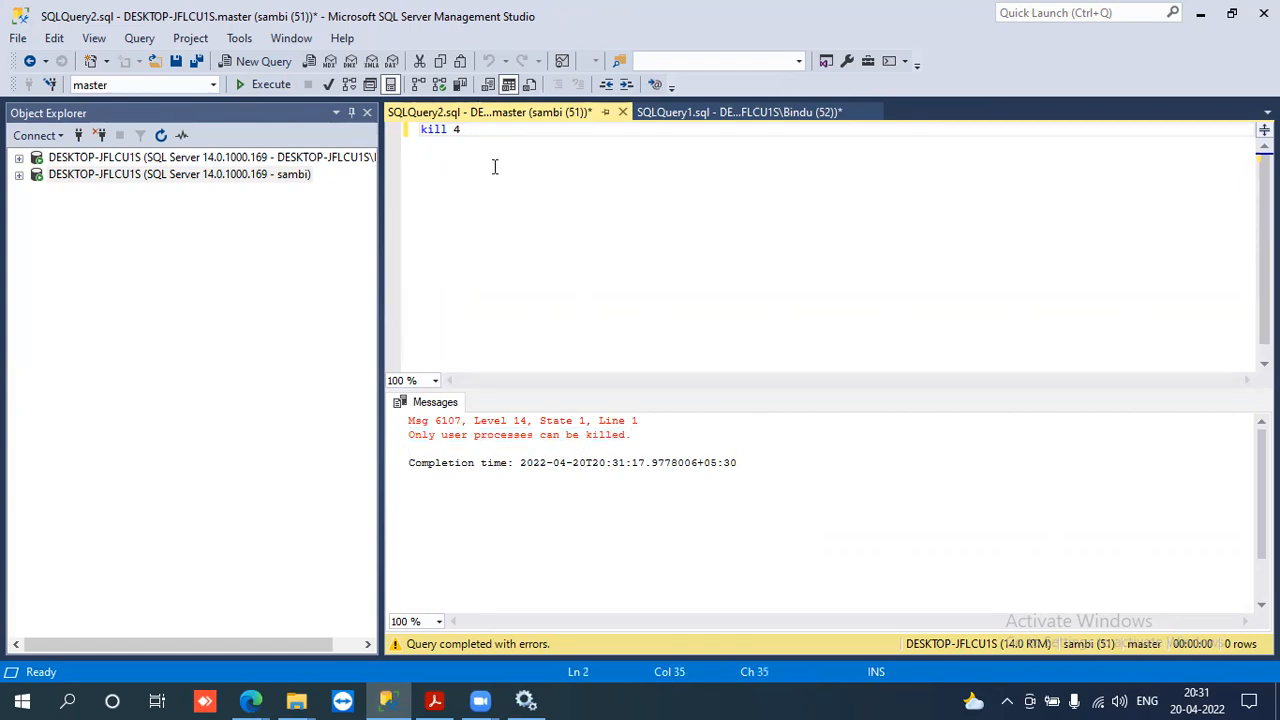
drag(458, 132, 413, 131)
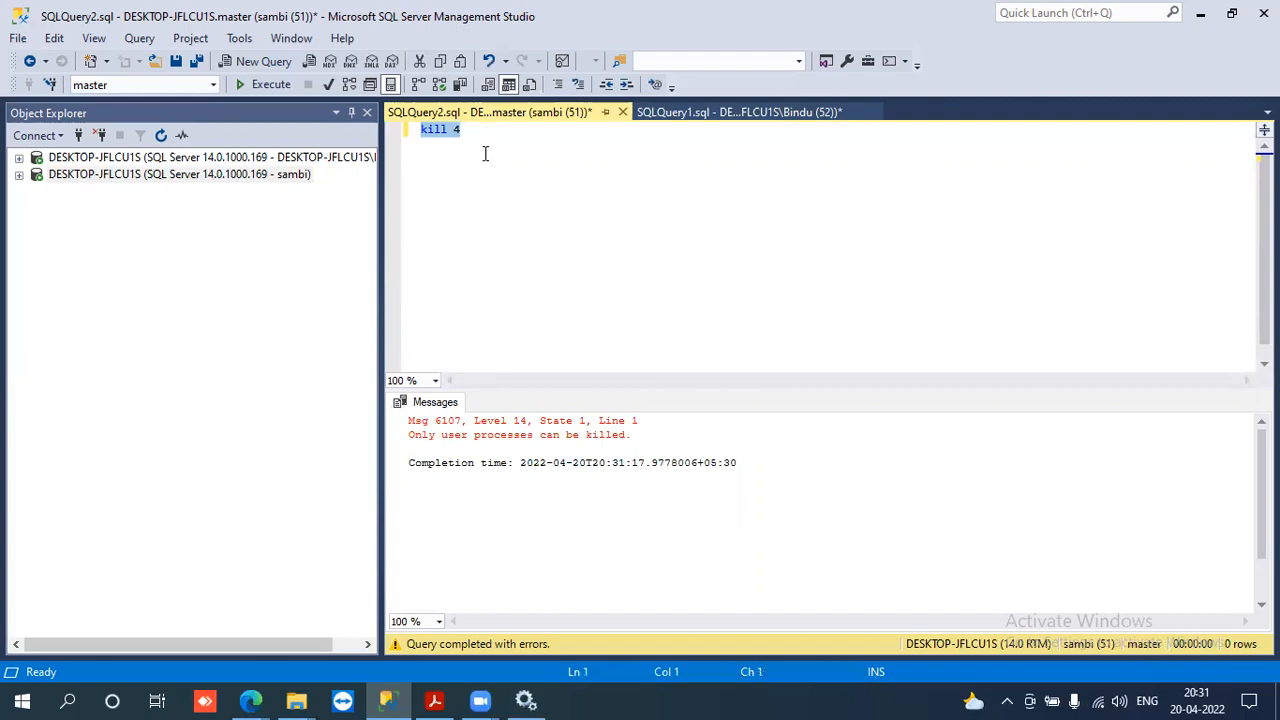
click(464, 130)
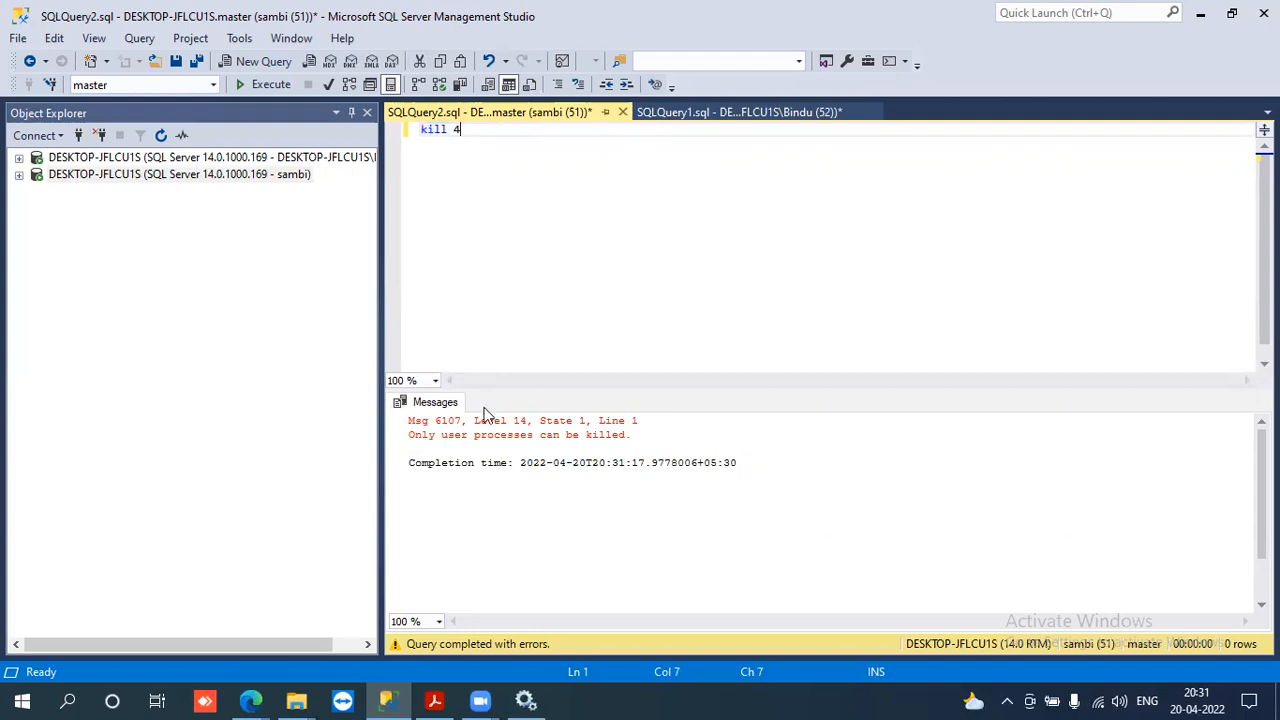
drag(408, 435, 633, 435)
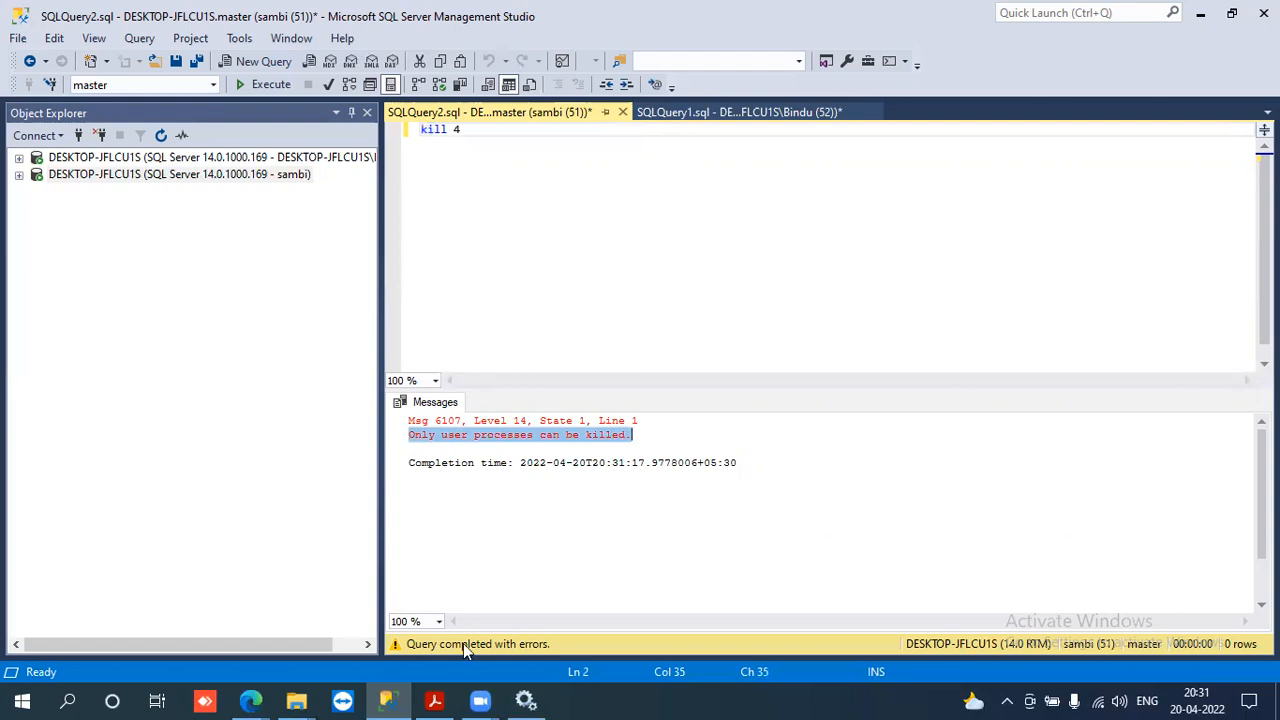
- Switch to the security mechanism PDF in Acrobat Reader, mark the setupadmin role, and return to SQL Server Management Studio
click(434, 700)
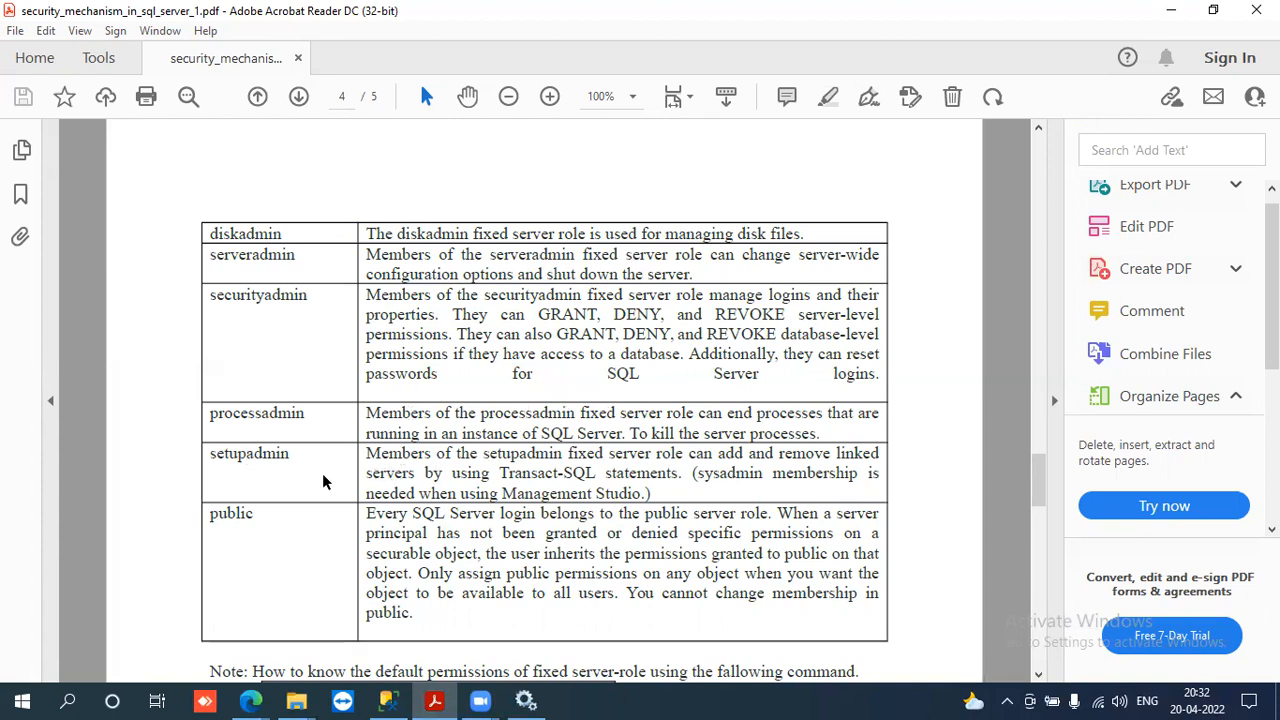
double_click(263, 458)
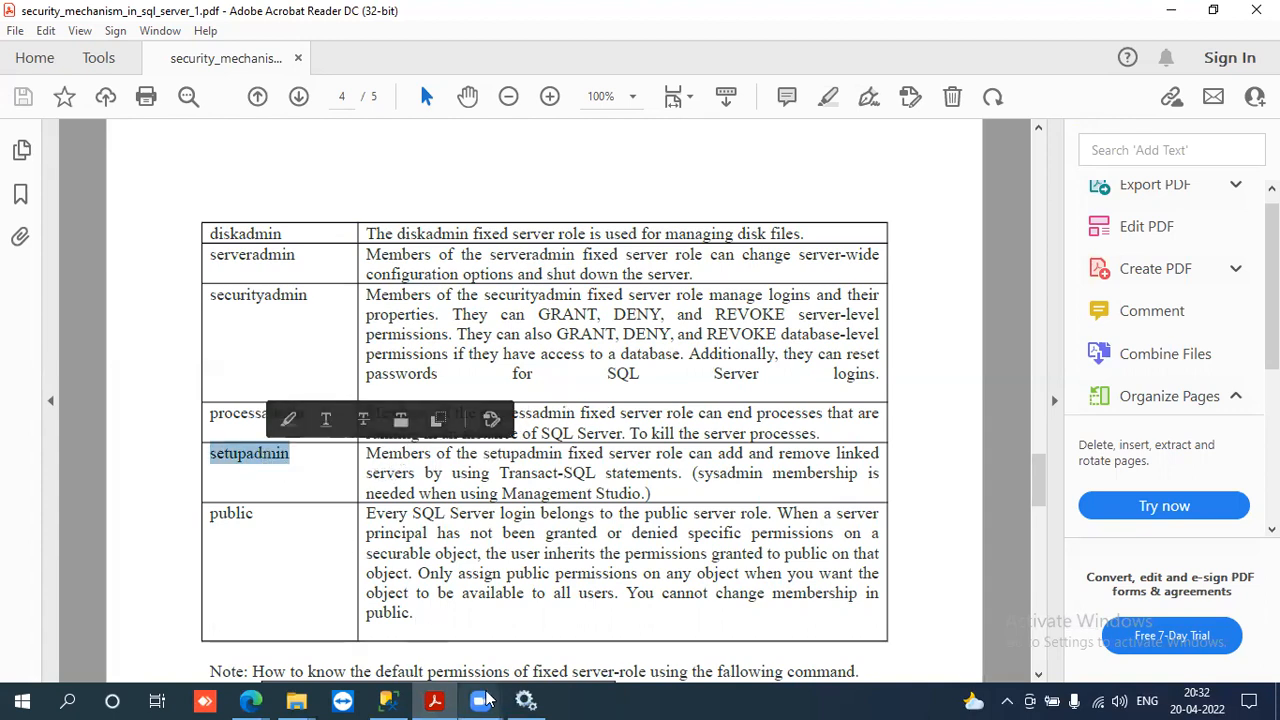
click(390, 700)
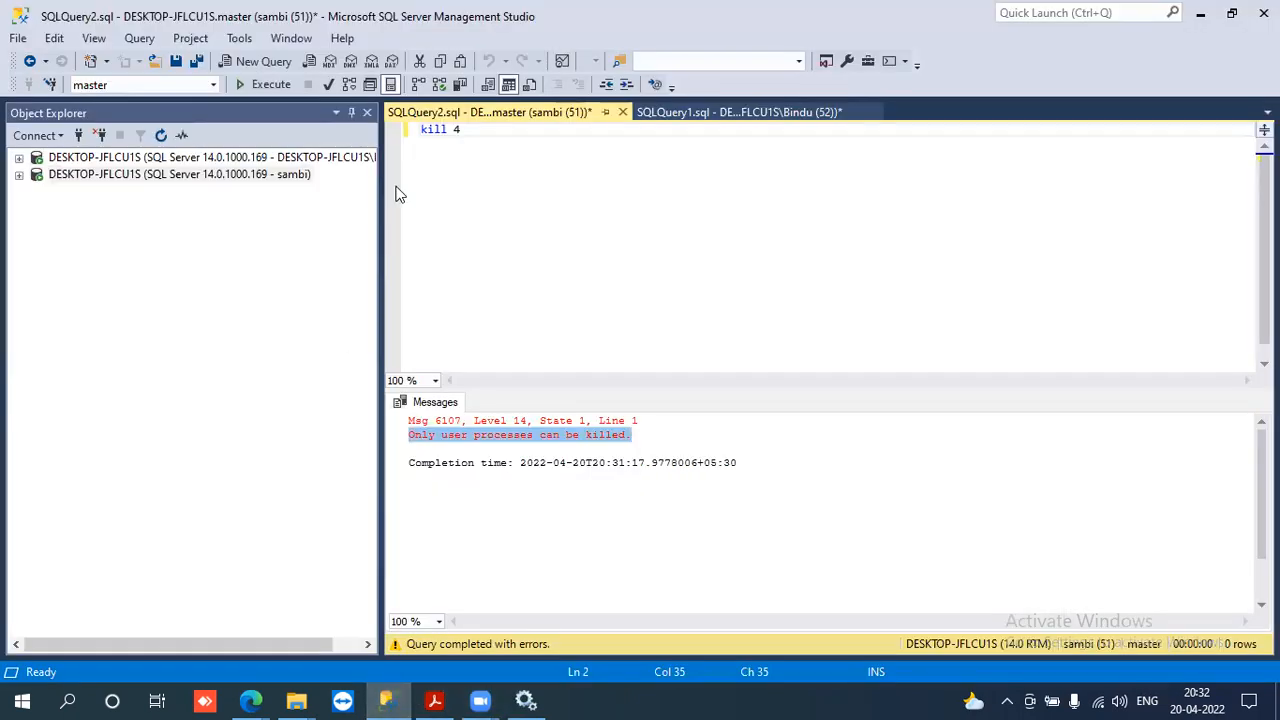
- Revisit the sp_who2 results and the kill 4 query window, and select the second server connection in the object tree
click(685, 114)
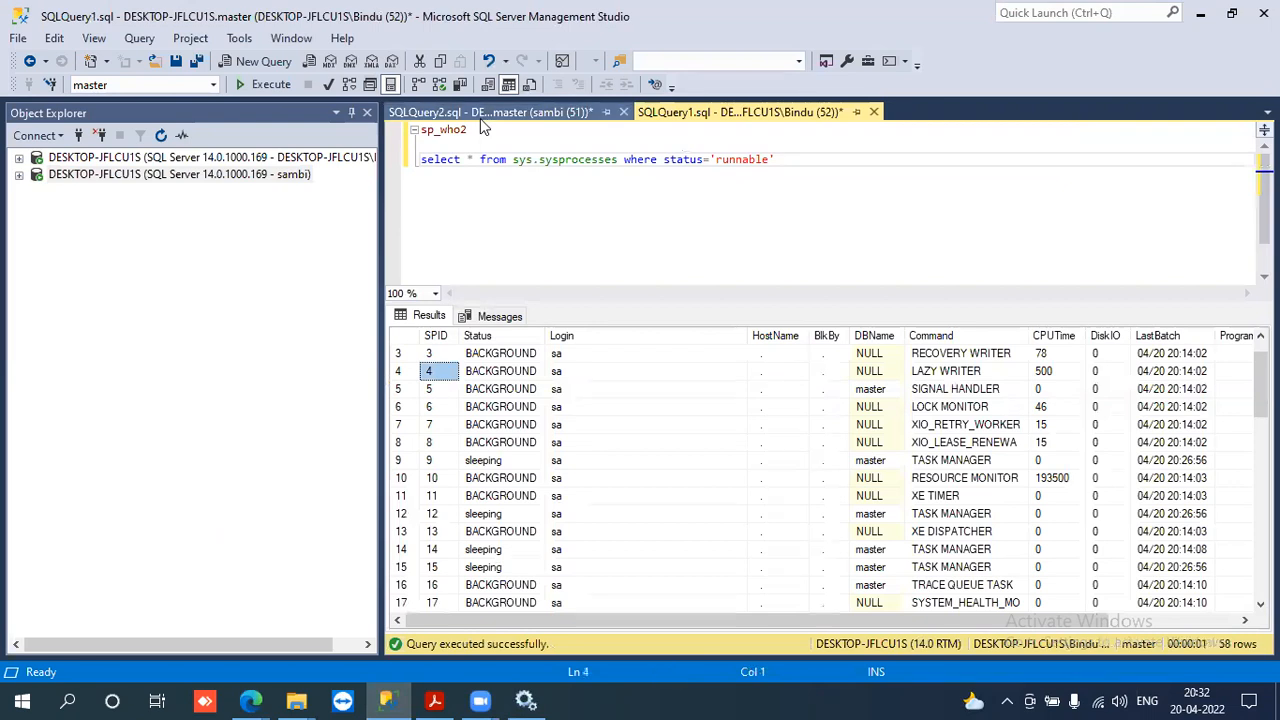
click(480, 114)
click(242, 176)
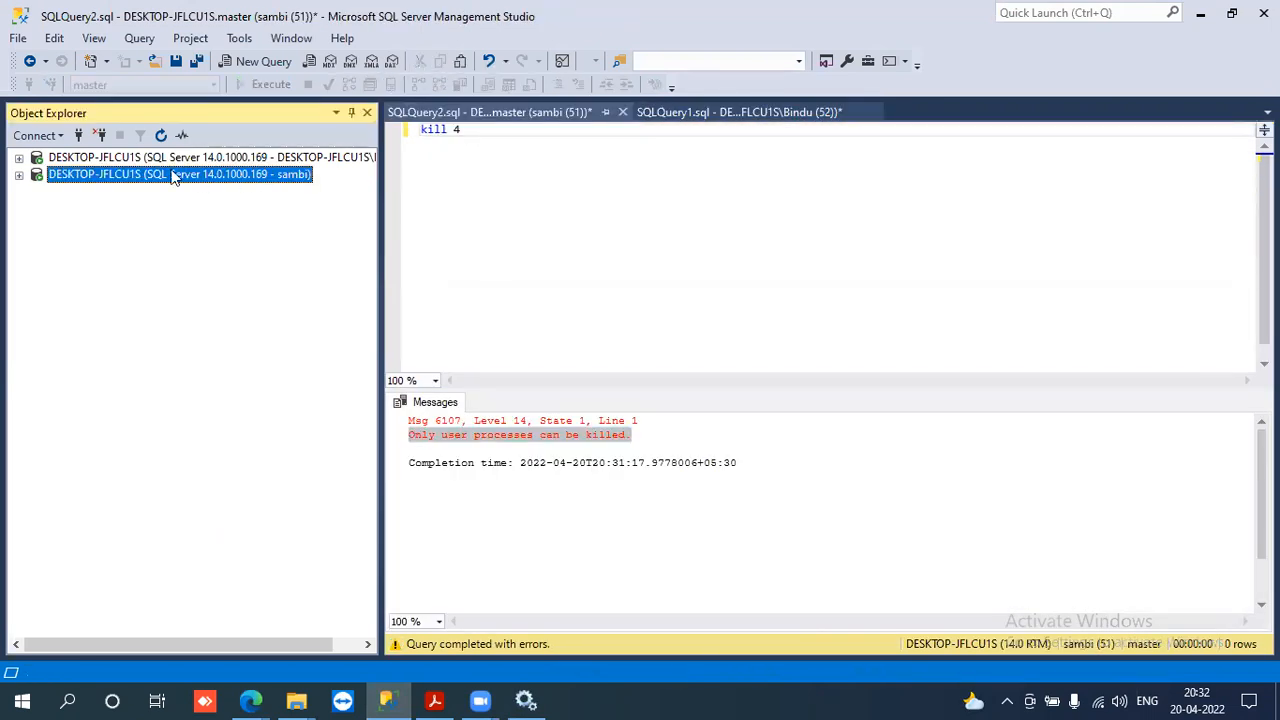
- Look over the folders under the first server connection, collapse it, and select the second server connection in the object tree
click(19, 157)
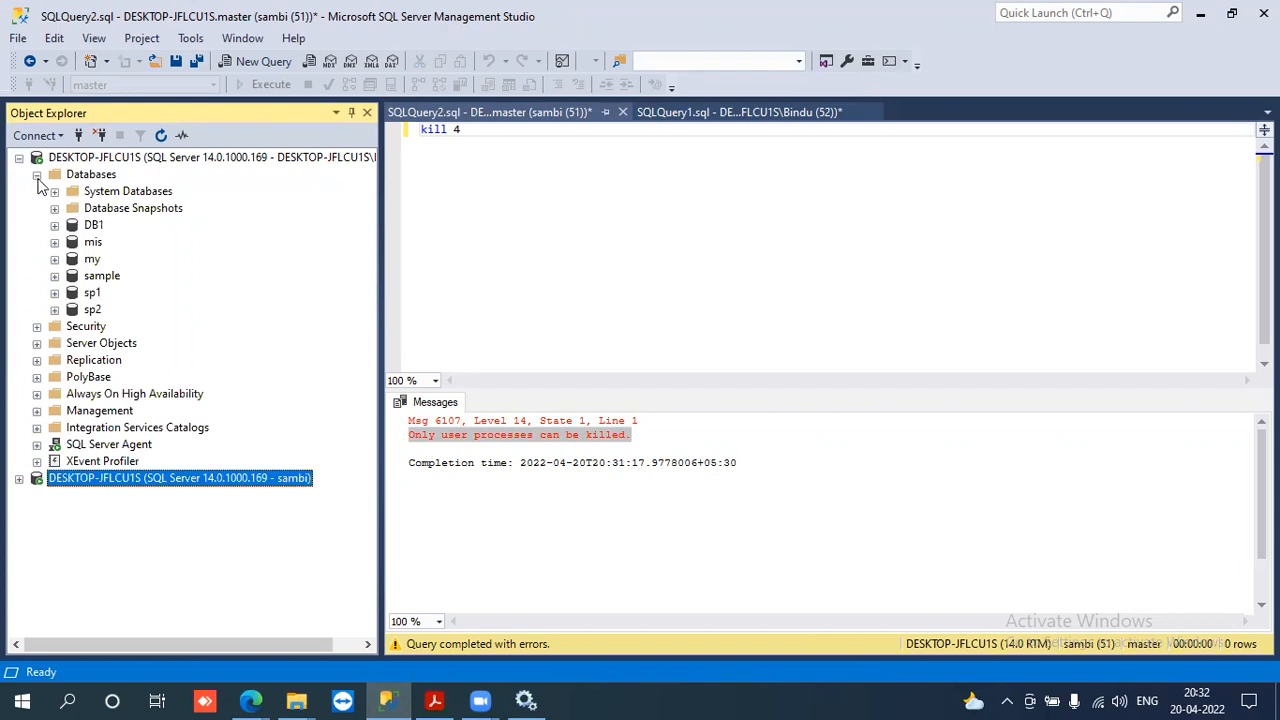
click(37, 174)
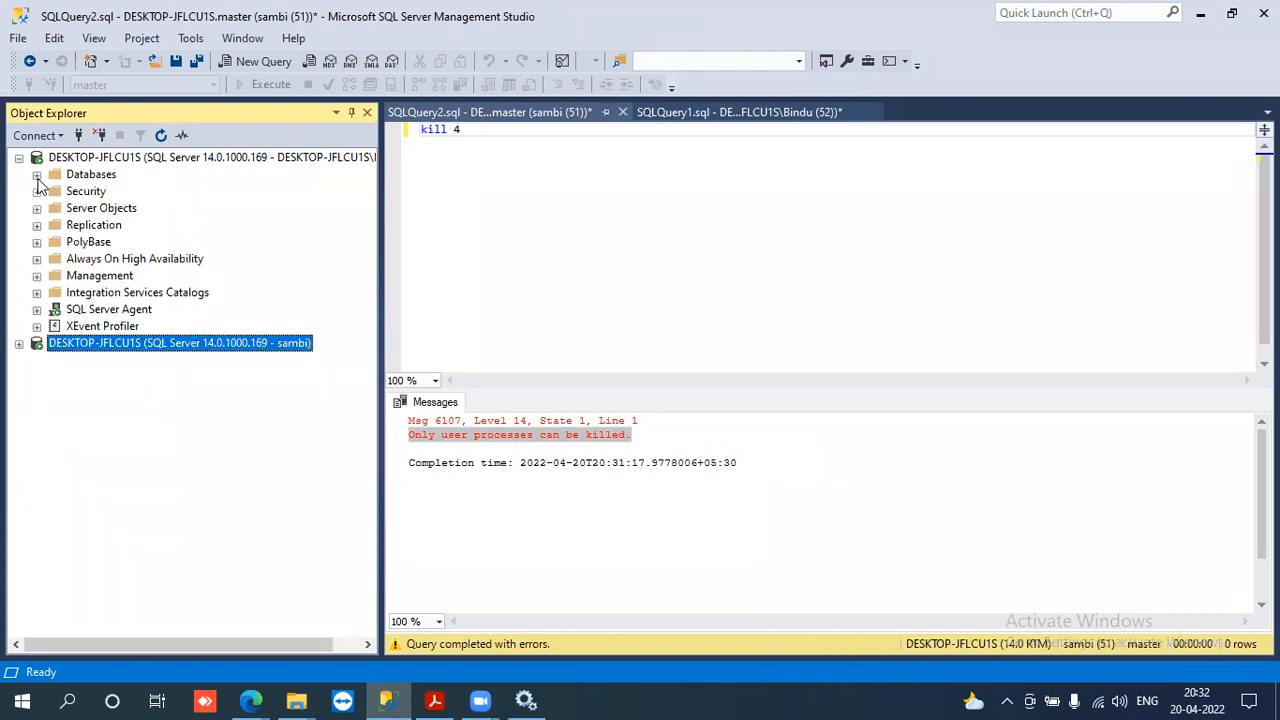
click(93, 176)
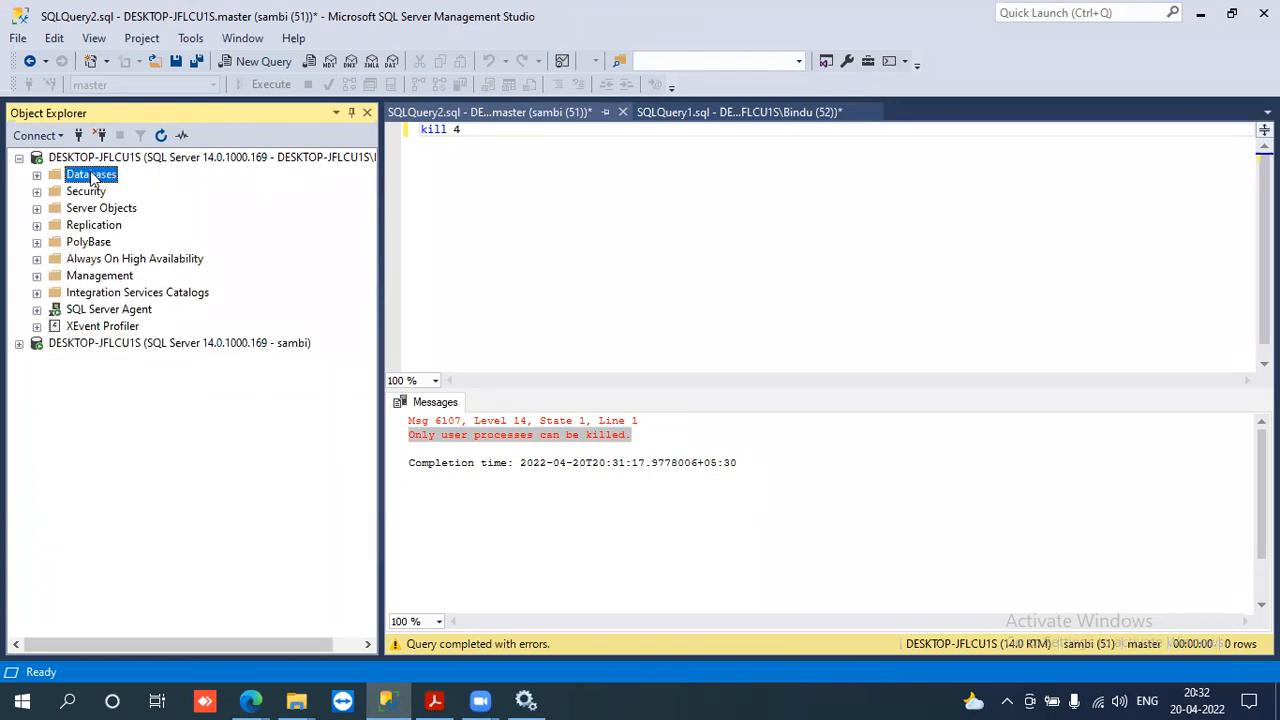
click(162, 160)
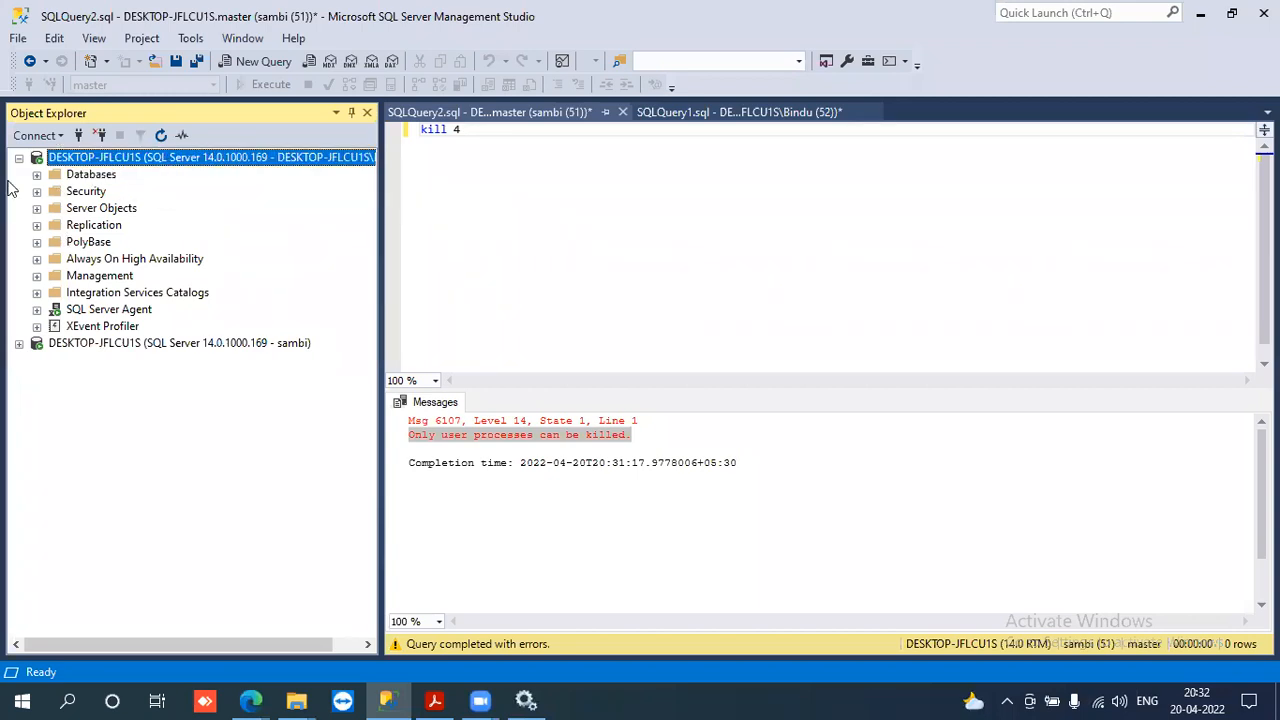
click(19, 157)
click(87, 175)
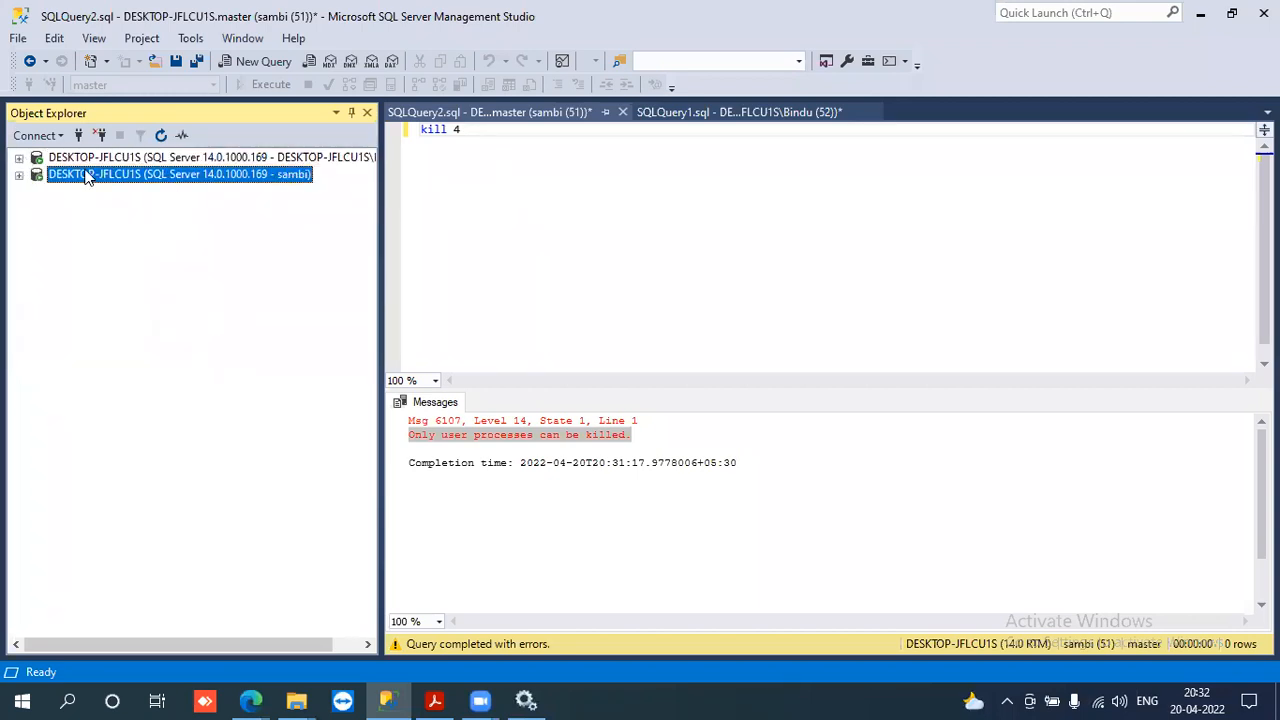
- Try to create a new linked server under Server Objects of the second server connection
click(19, 175)
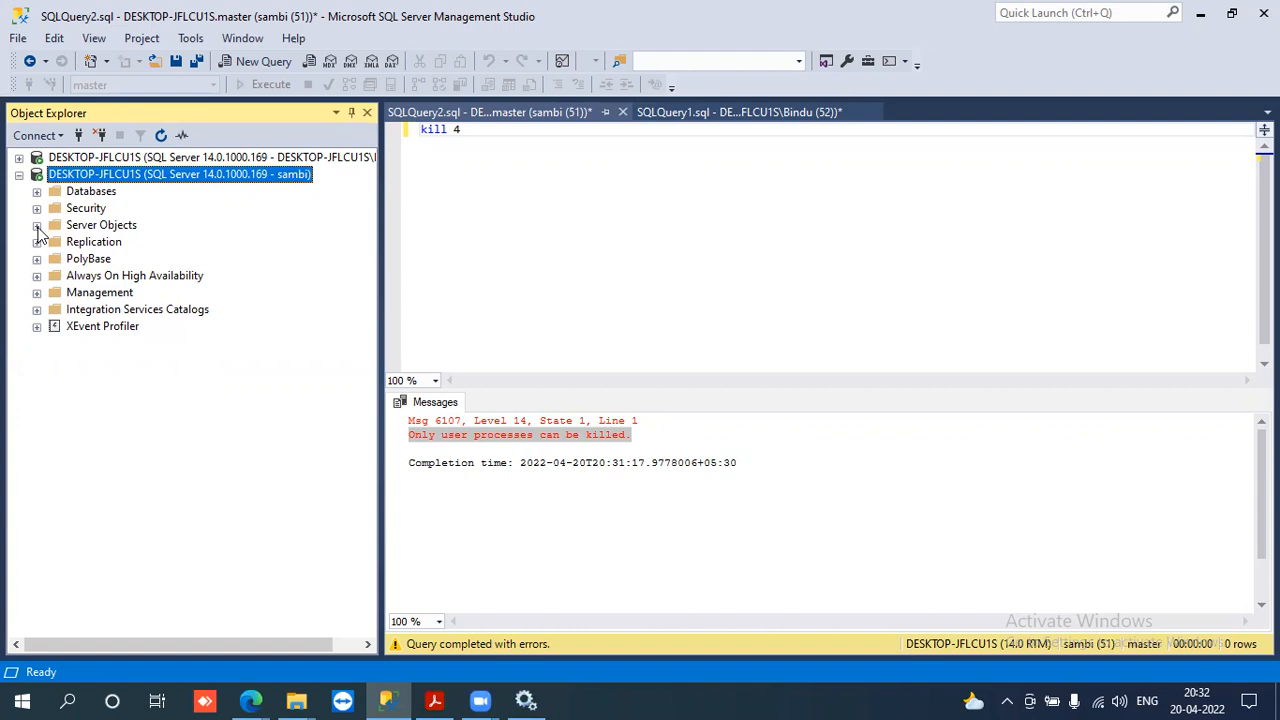
click(37, 226)
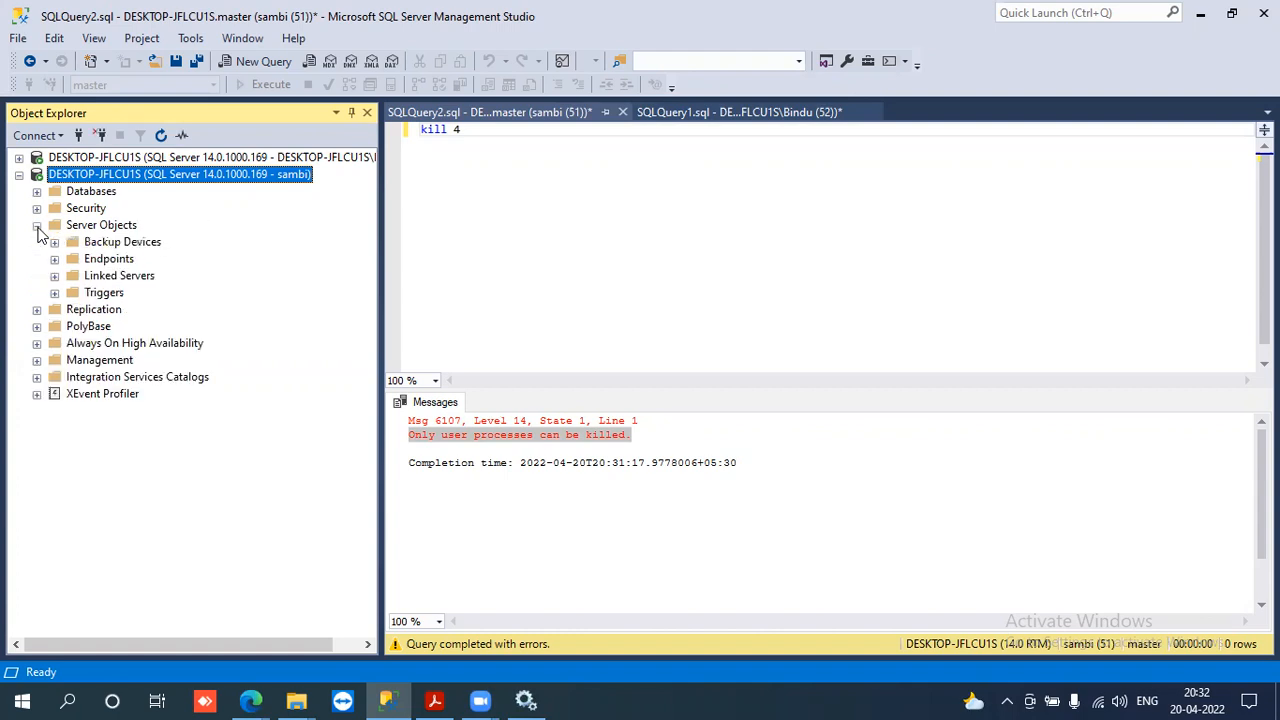
click(54, 276)
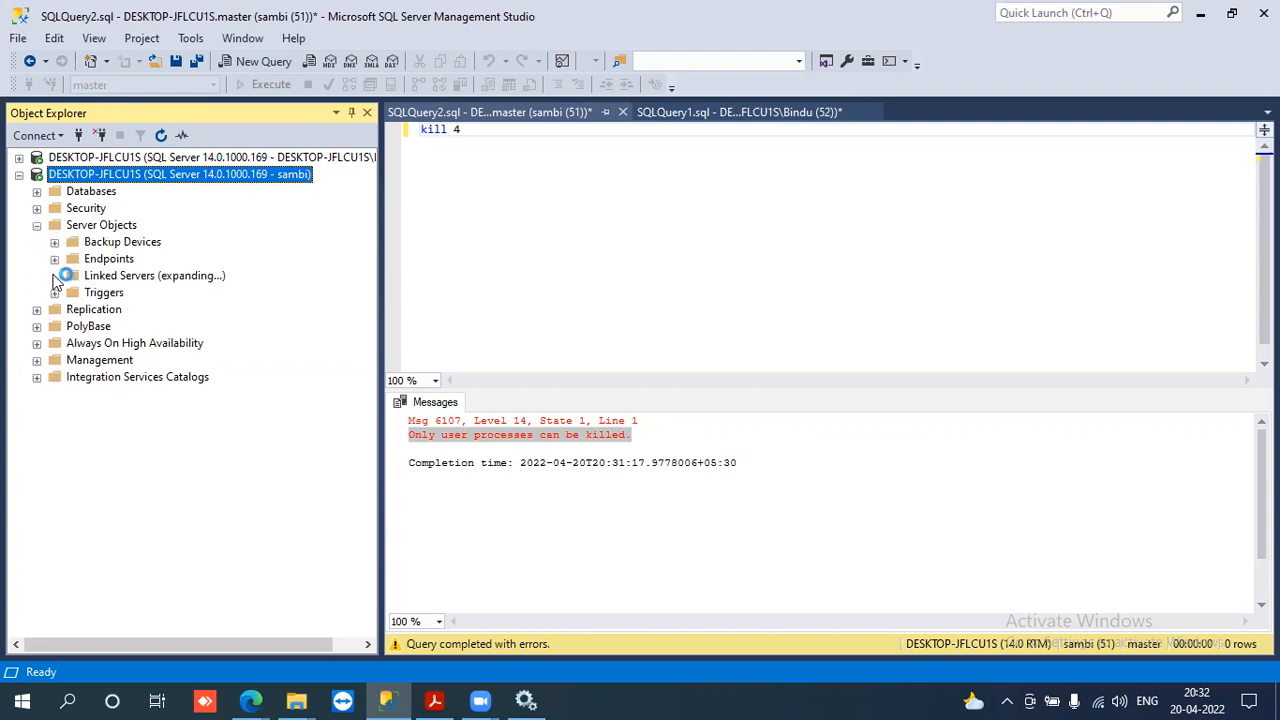
click(108, 278)
right_click(108, 280)
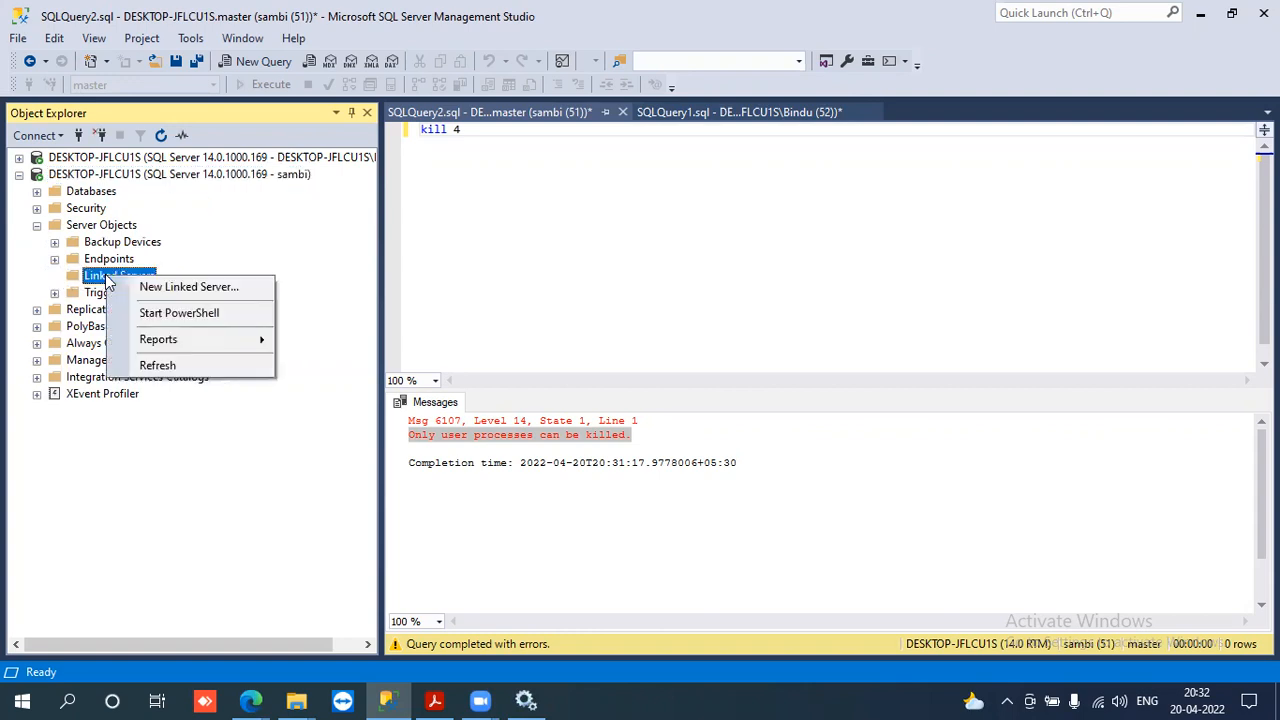
click(157, 287)
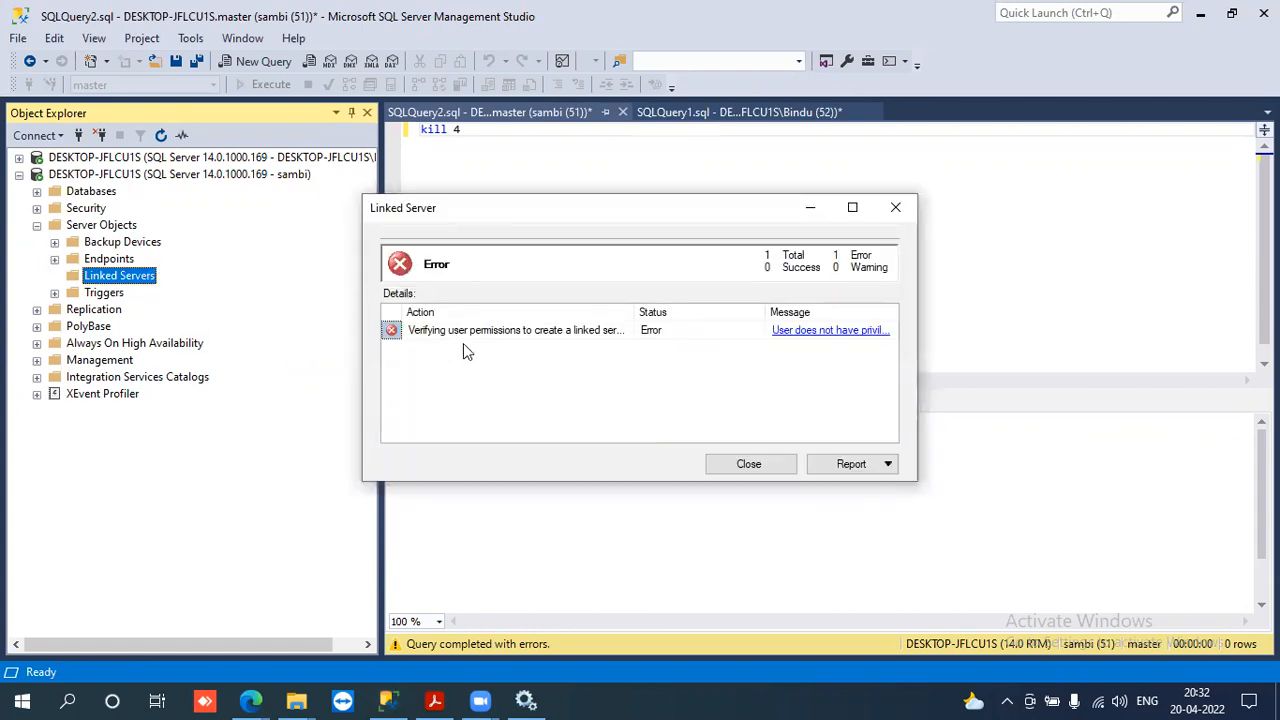
- Read the widened Action entry in the Linked Server dialog, compare the setupadmin description in the Acrobat Reader PDF, and close the dialog
drag(633, 318, 727, 316)
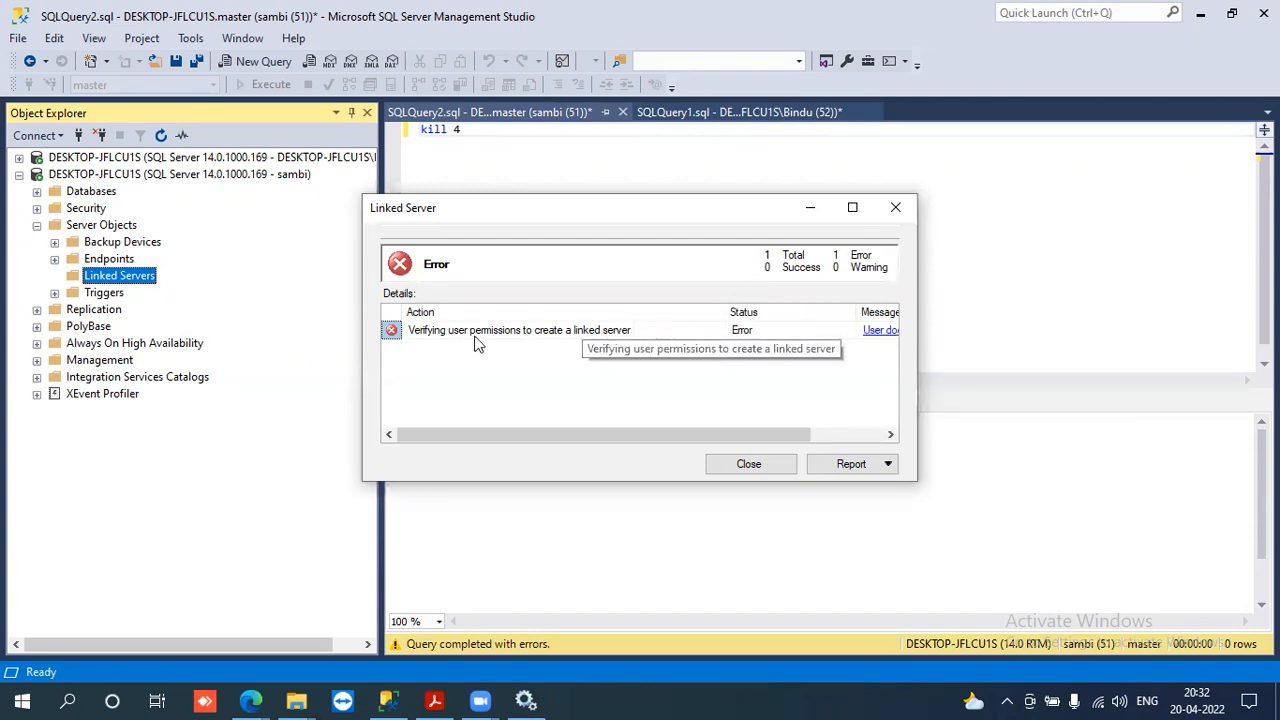
click(575, 334)
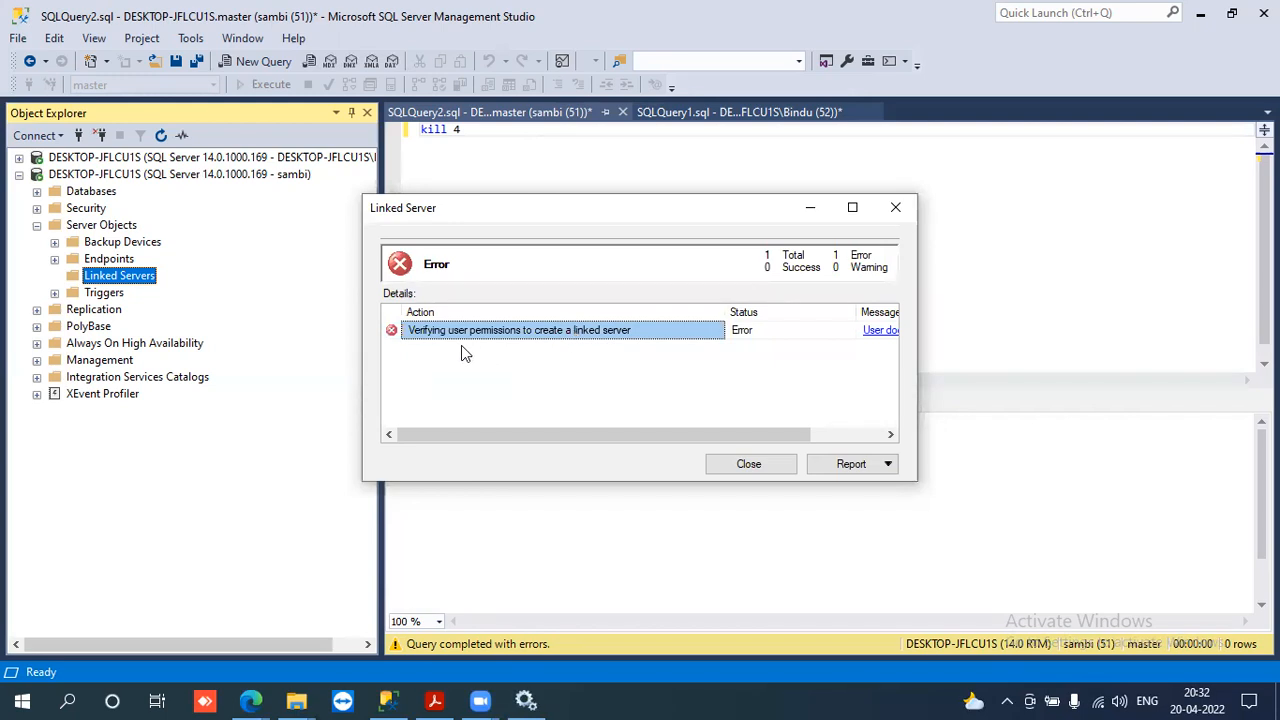
click(433, 700)
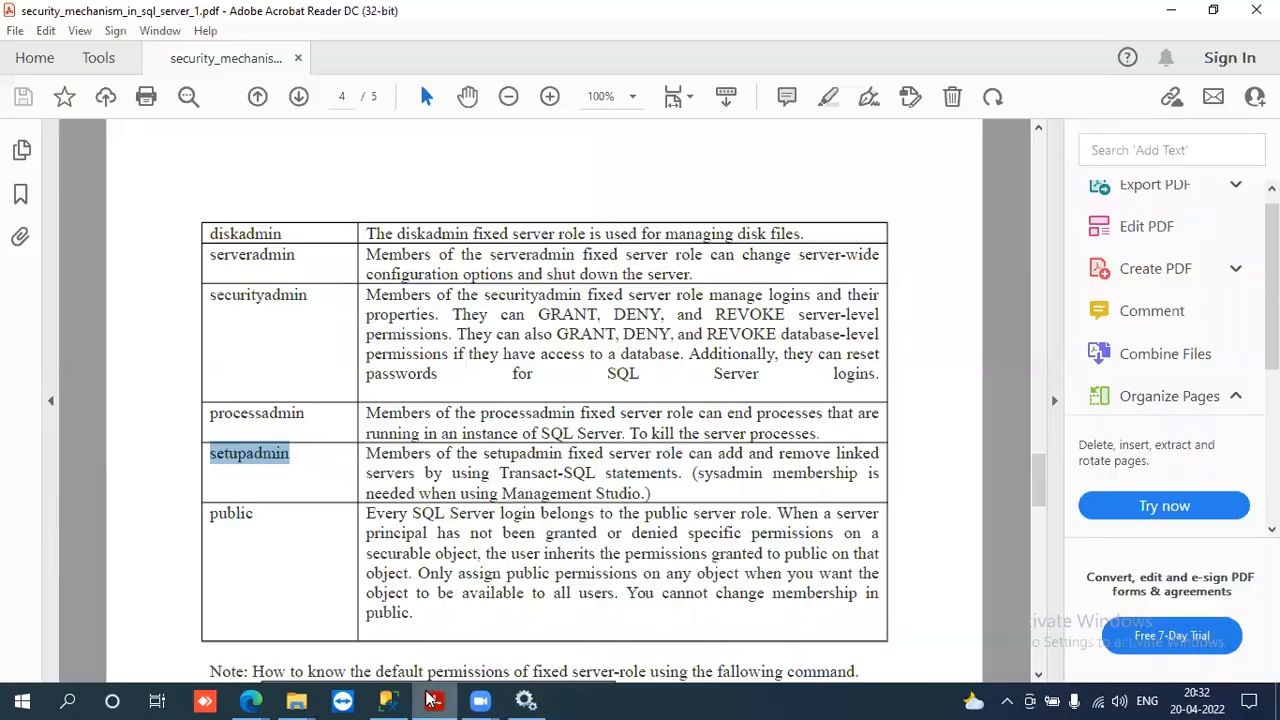
click(433, 700)
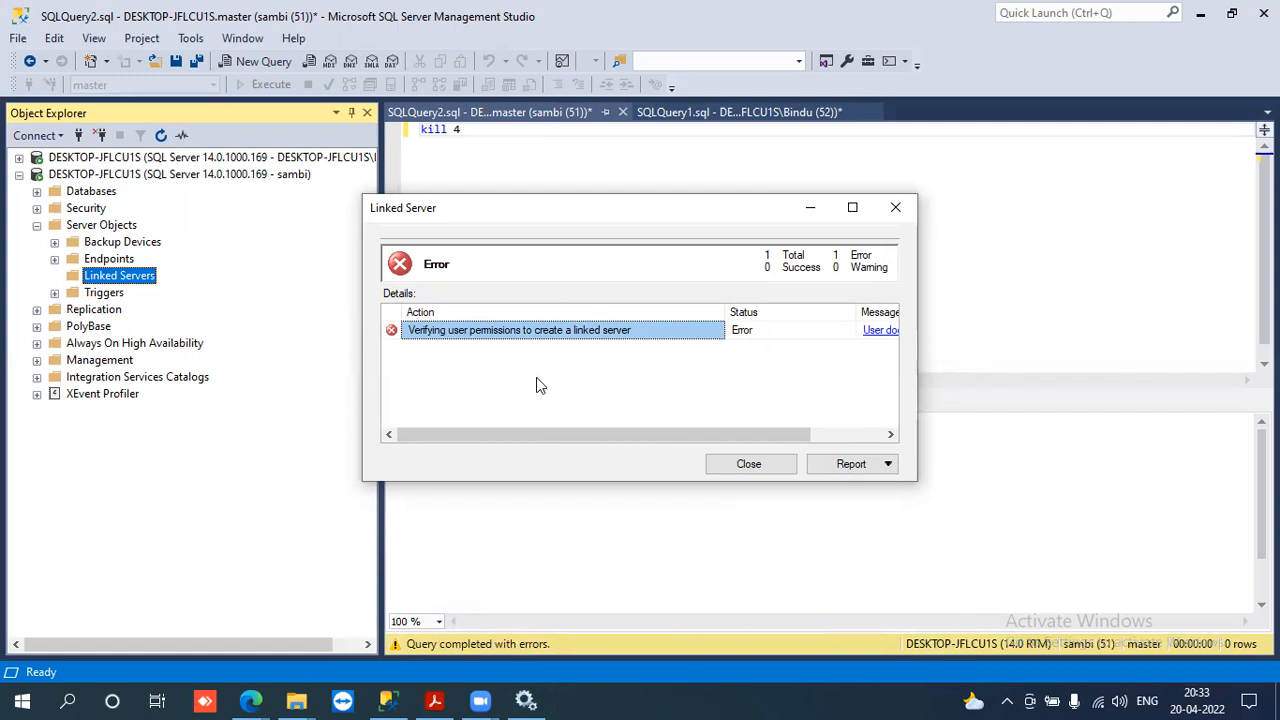
drag(654, 435, 602, 432)
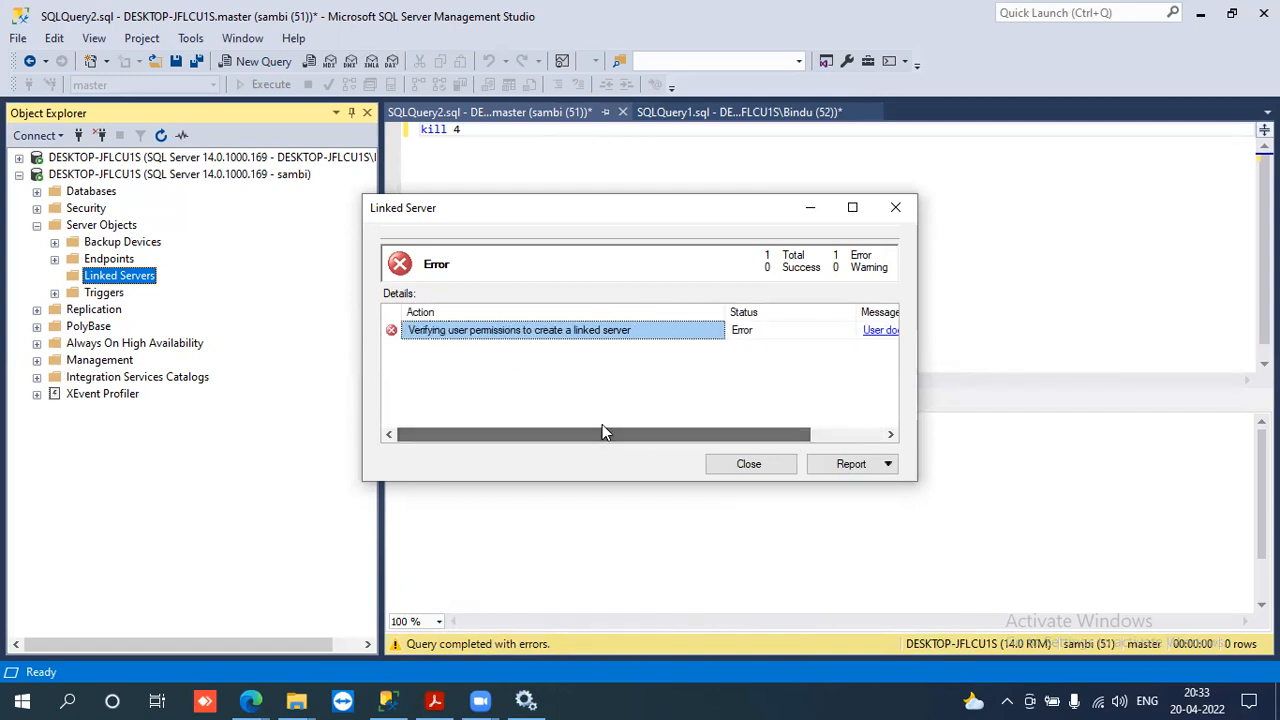
click(749, 464)
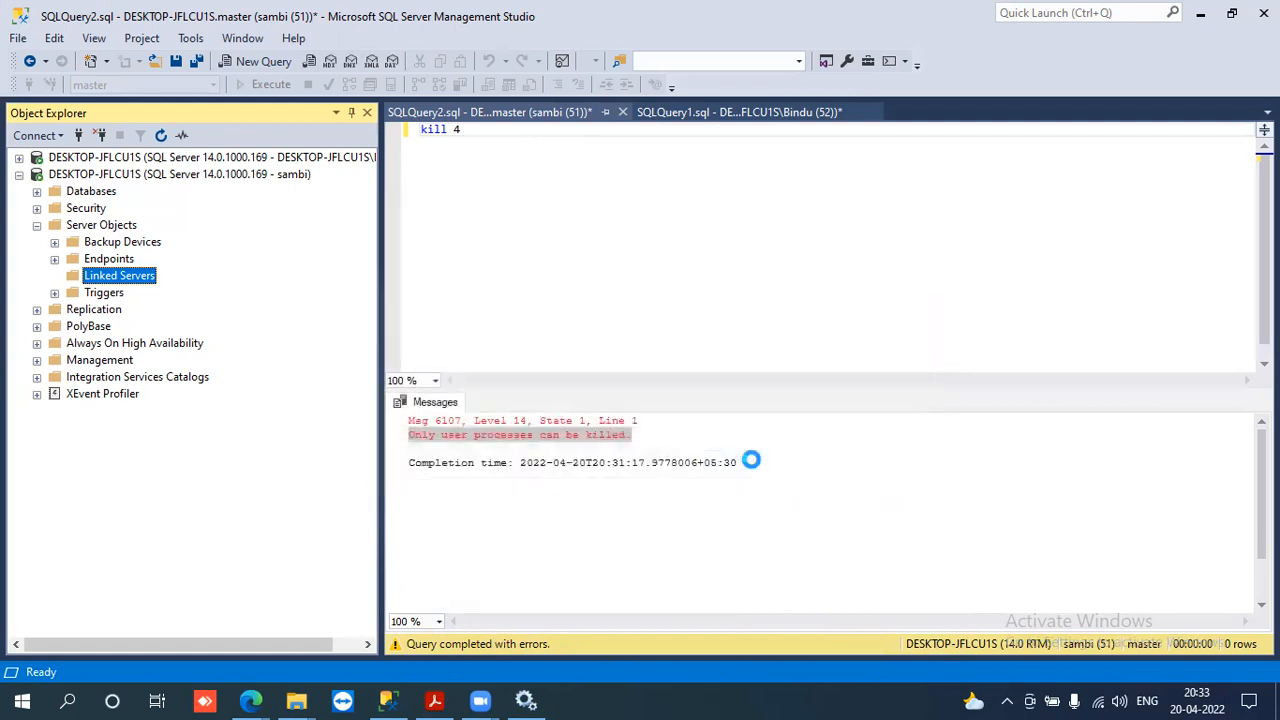
- Grant the setupadmin server role to the second connection's login from the first connection's Security folder
click(18, 158)
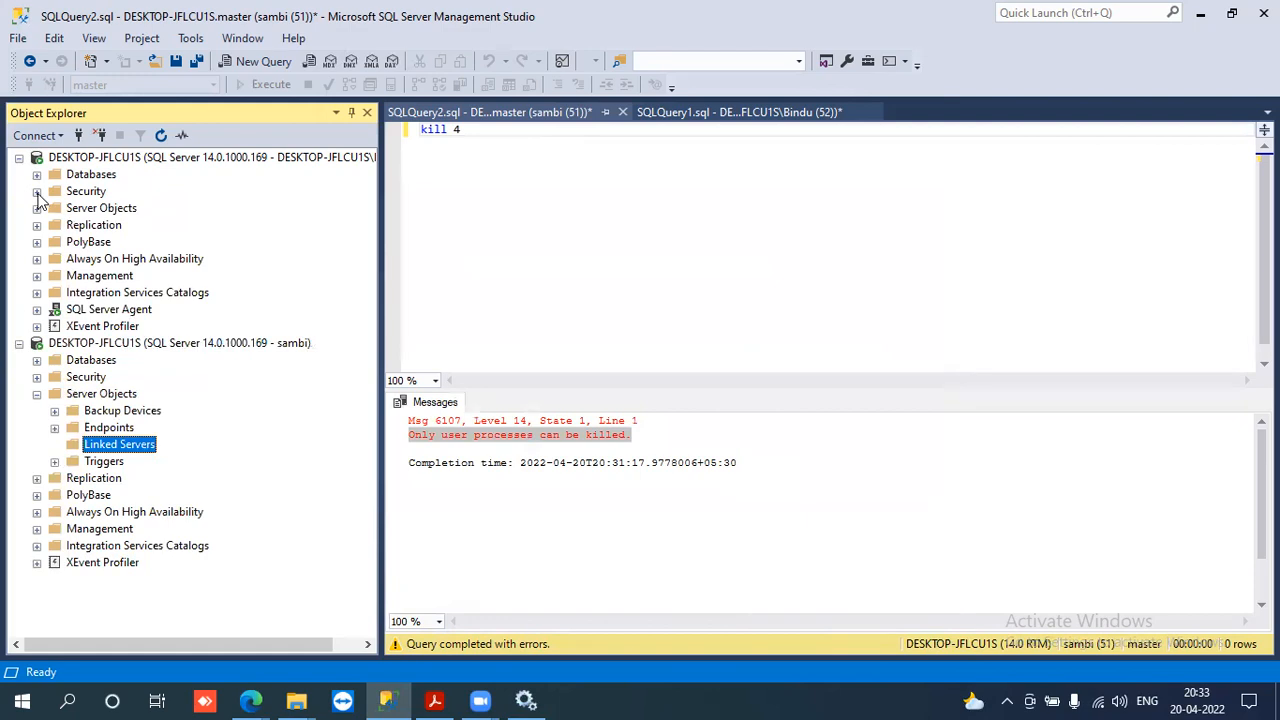
click(37, 192)
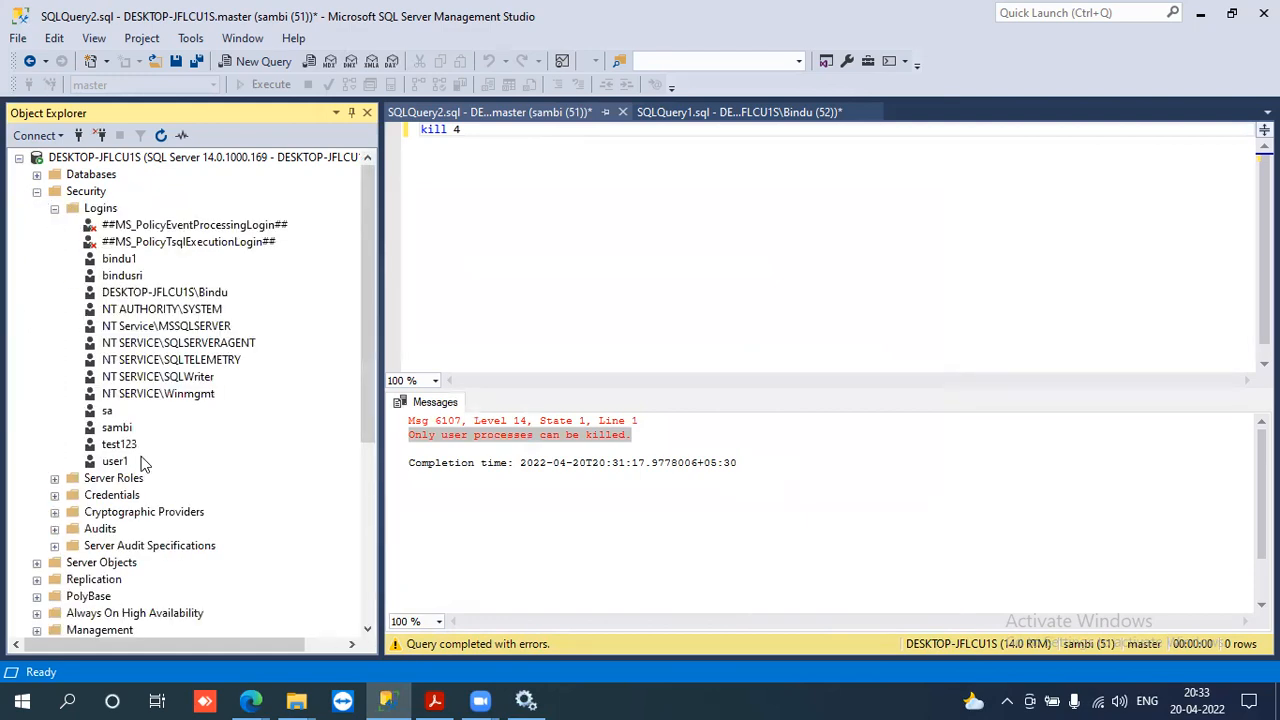
click(117, 428)
right_click(117, 428)
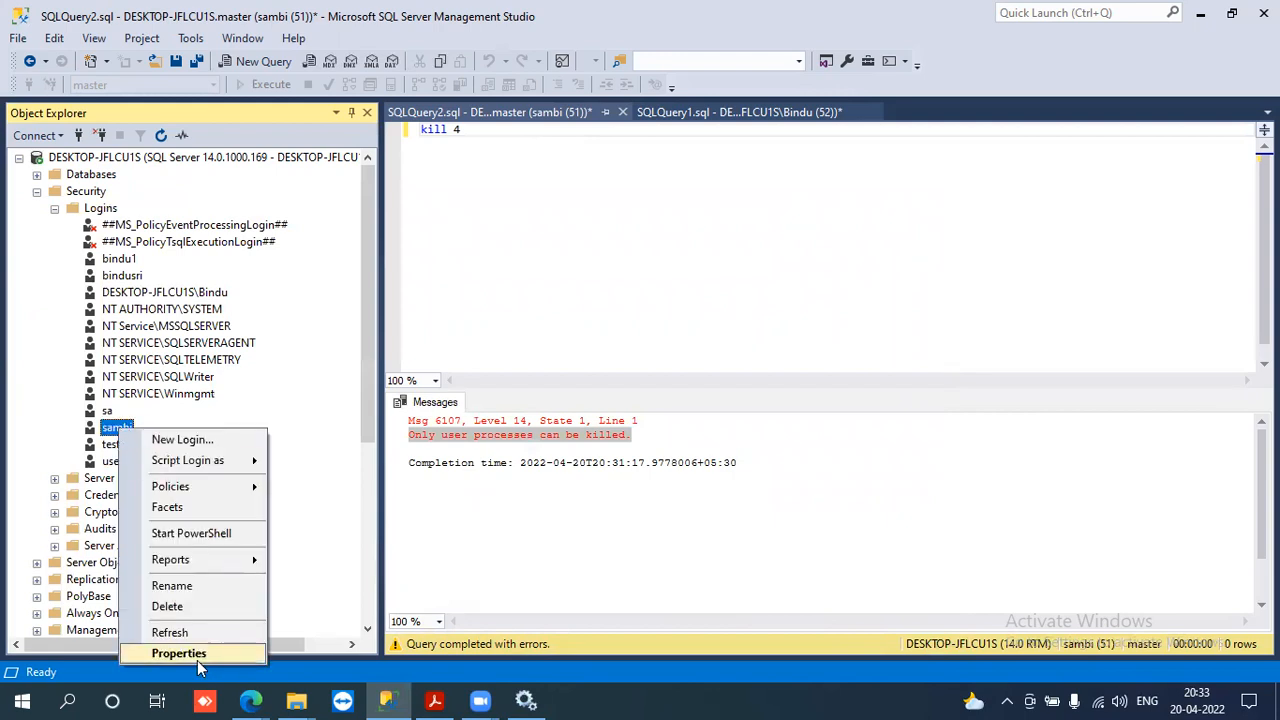
click(197, 652)
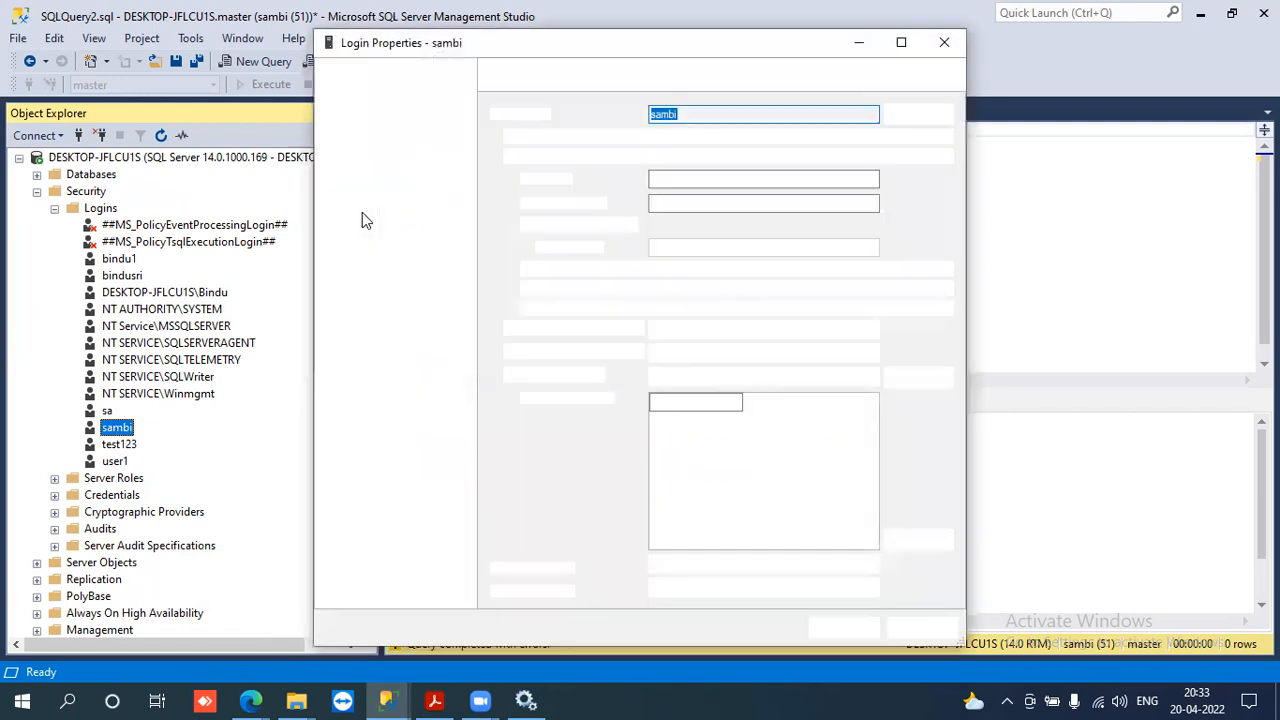
click(372, 97)
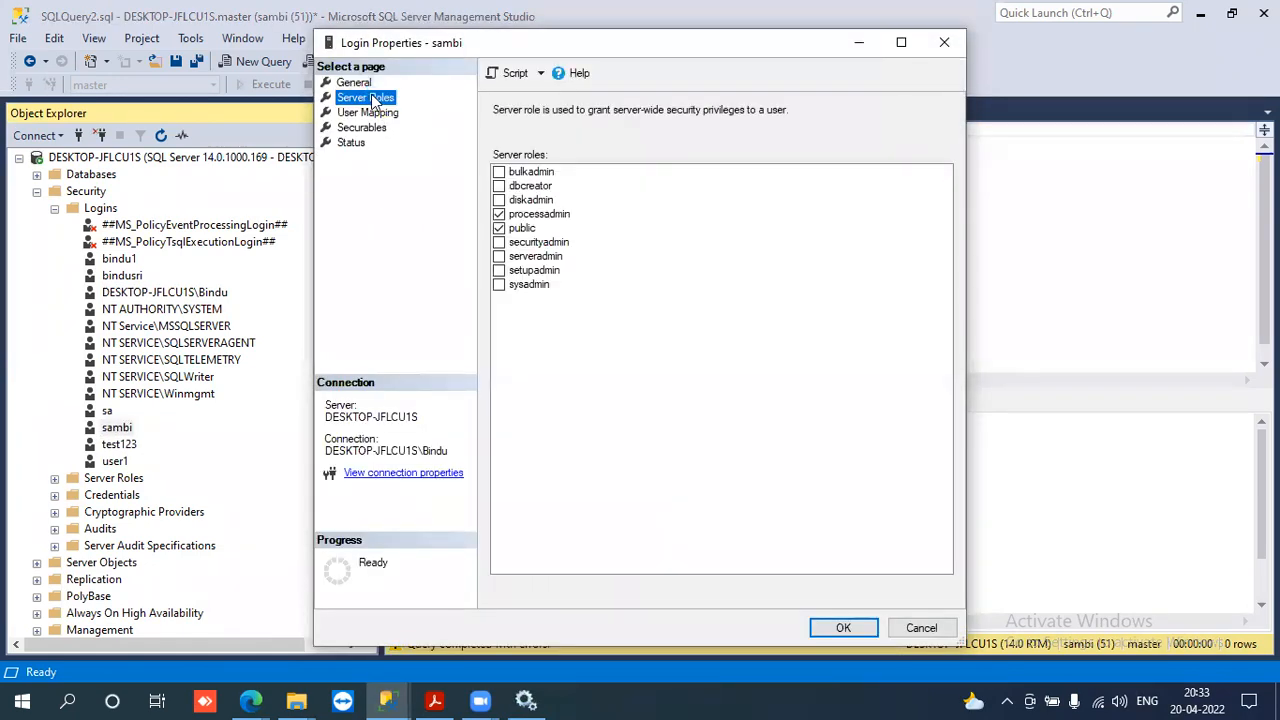
click(500, 271)
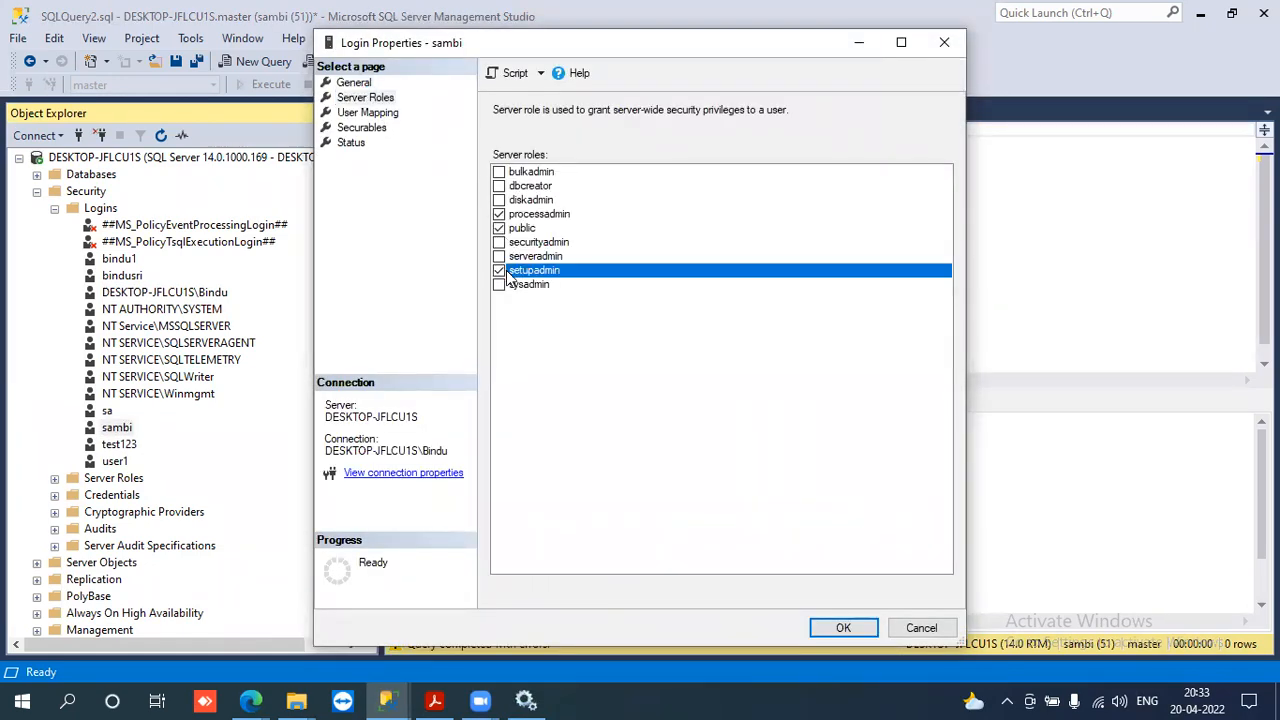
click(842, 628)
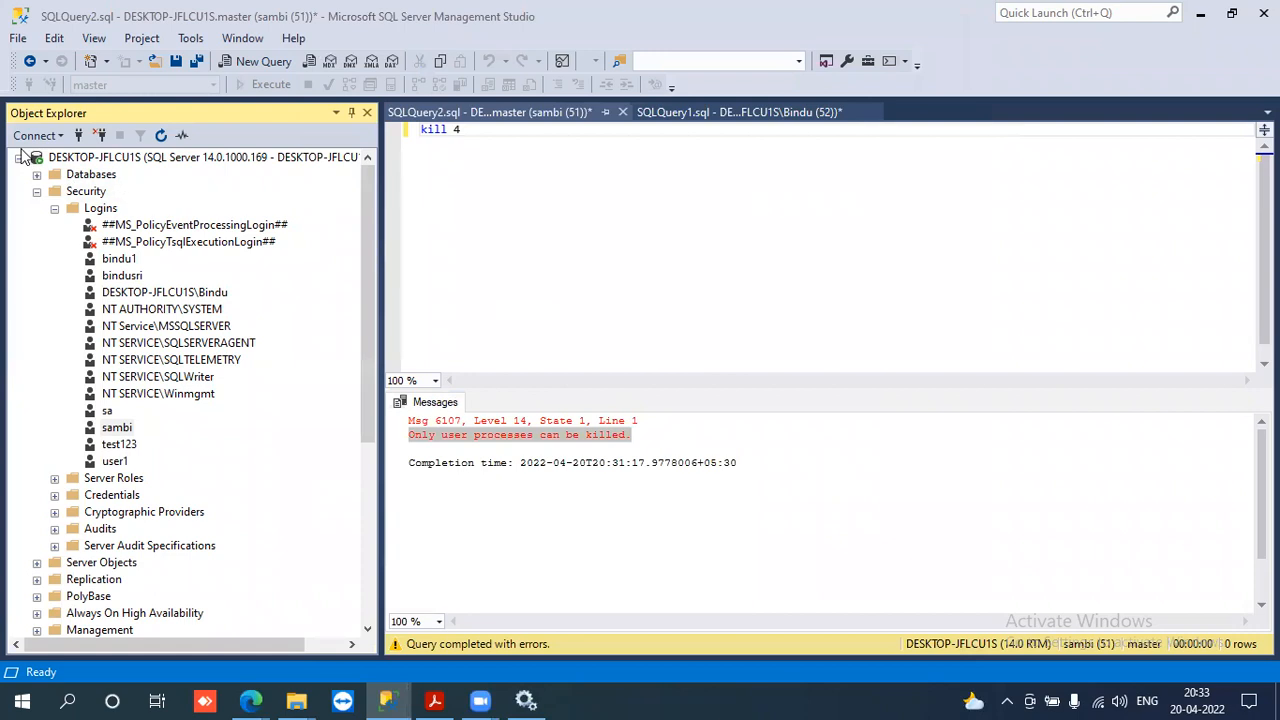
- Collapse the first connection, refresh the second server connection, and expand its Server Objects folder
click(18, 157)
click(150, 175)
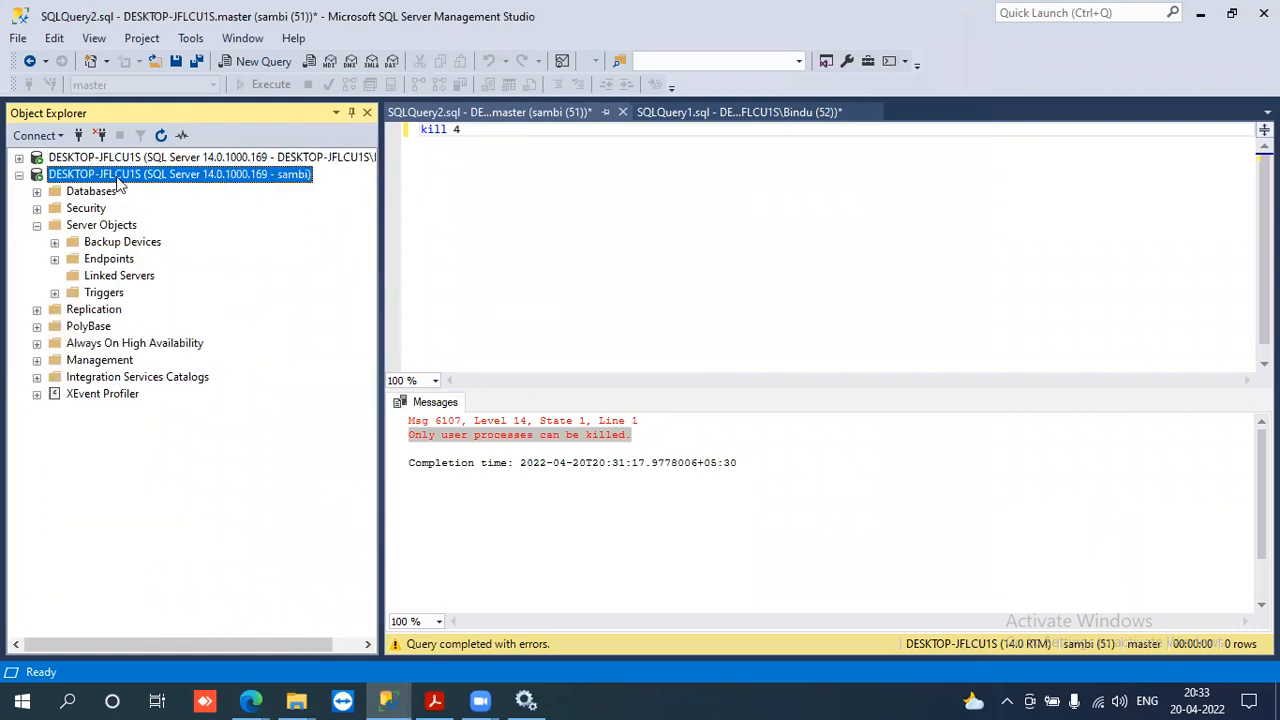
click(161, 136)
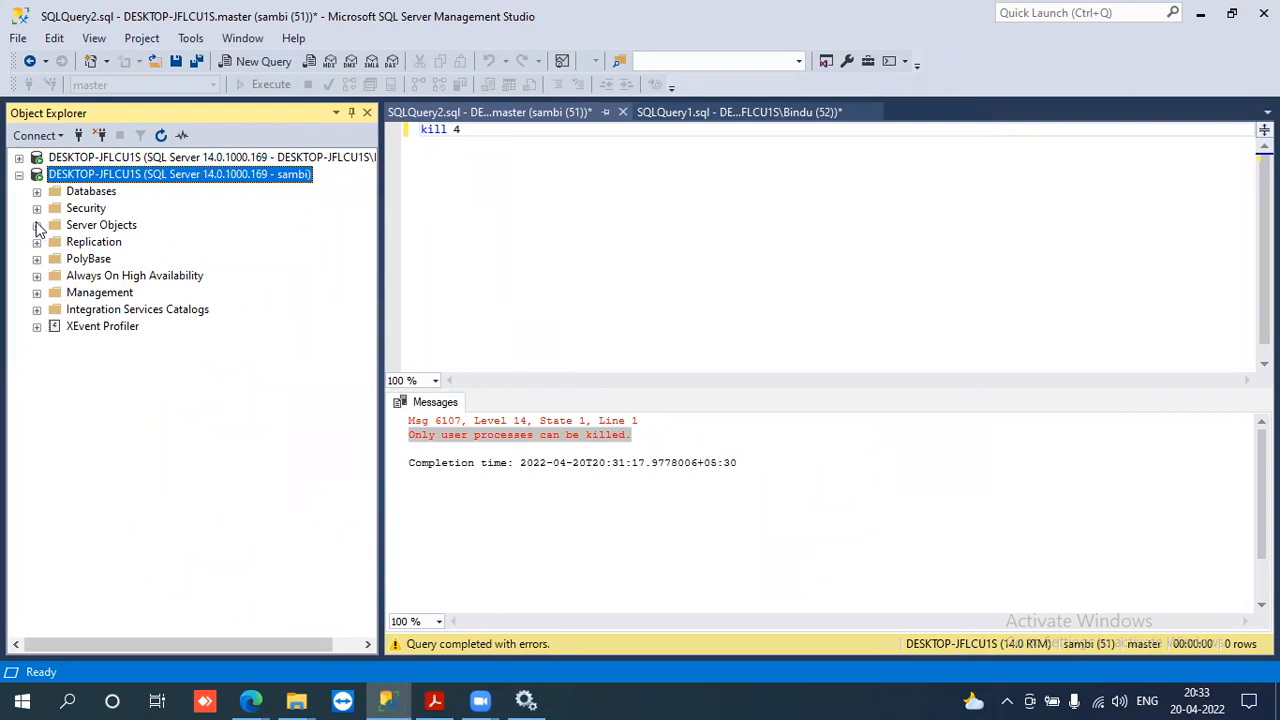
click(37, 225)
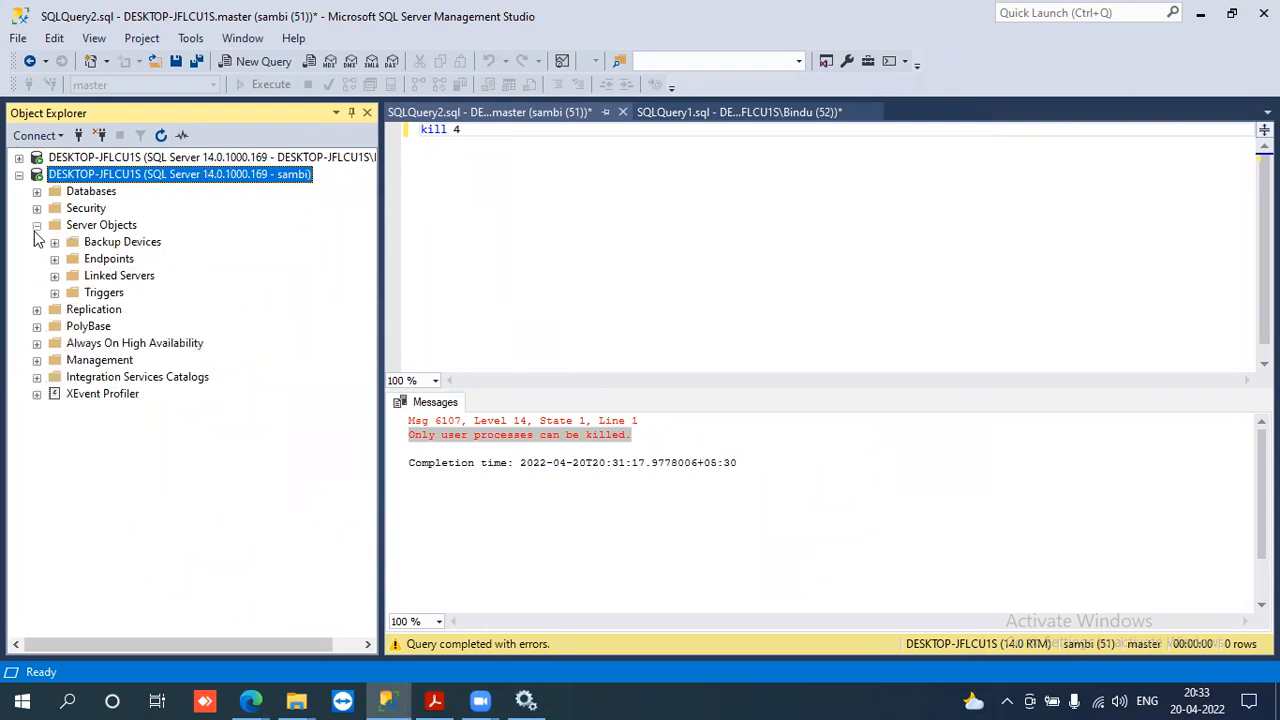
- Retry creating a new linked server on the second connection, widen the Action column of the resulting dialog, and close it
click(101, 278)
right_click(101, 280)
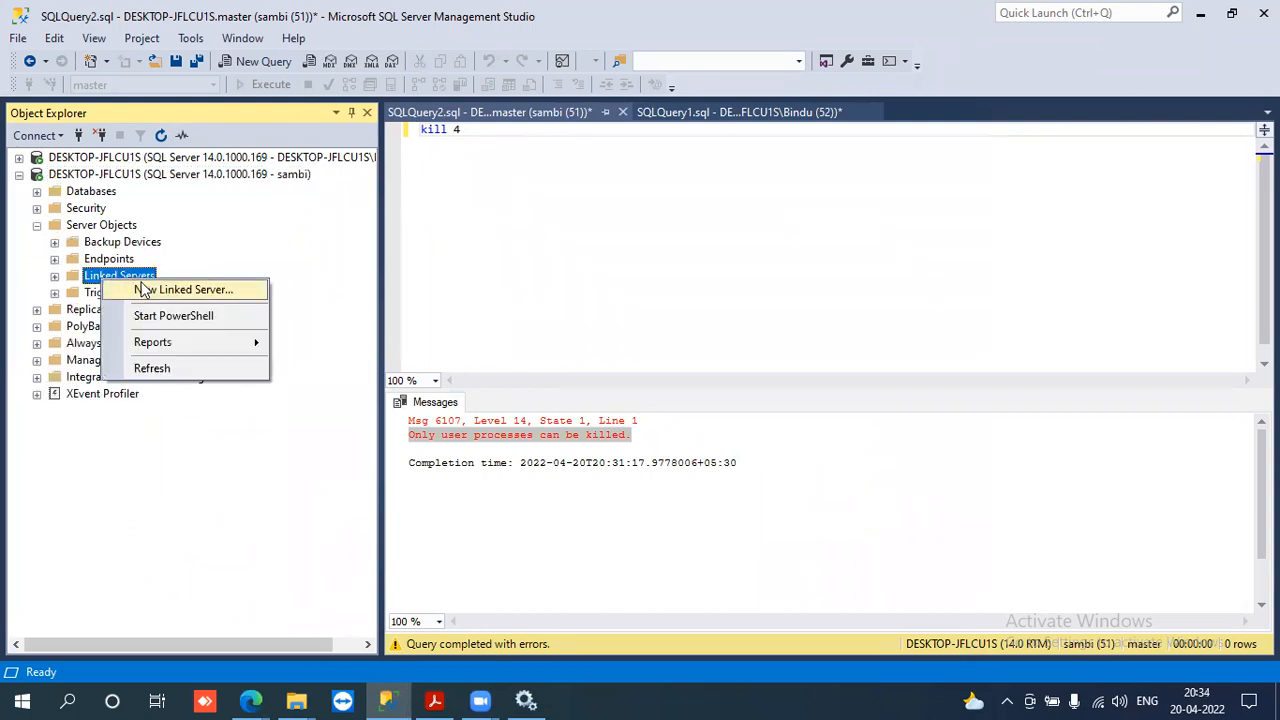
click(145, 289)
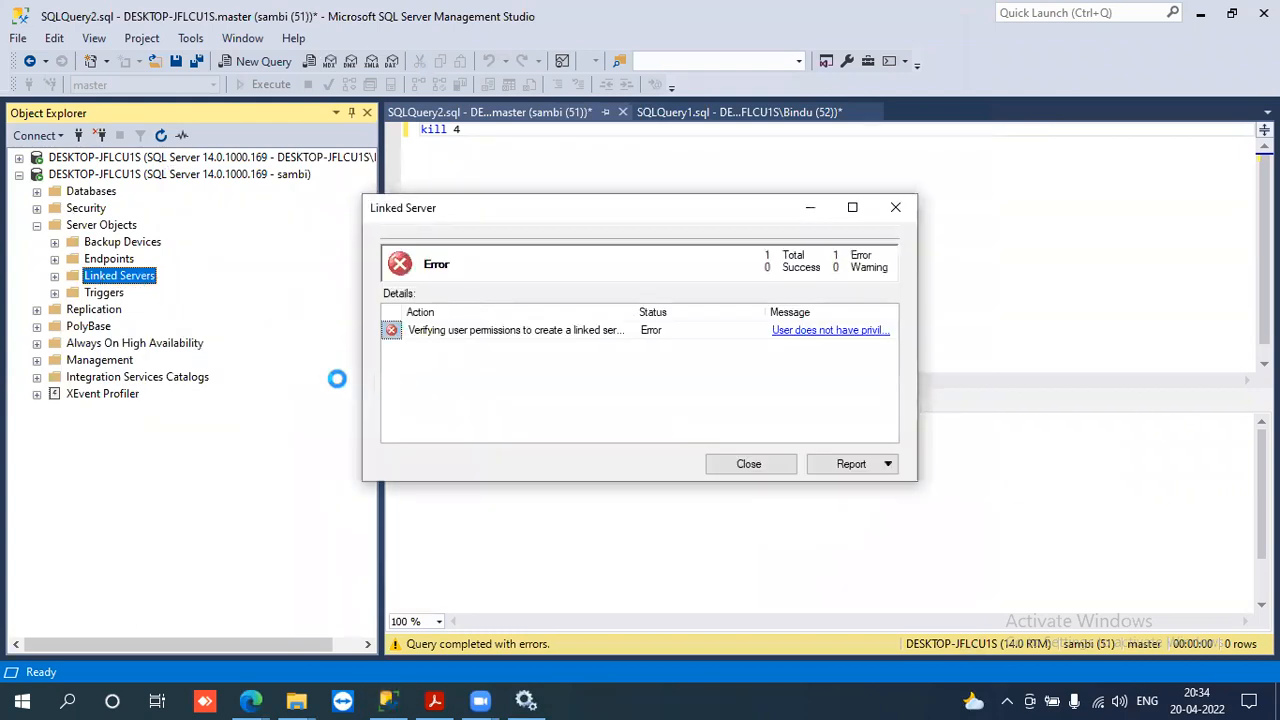
drag(635, 313, 713, 317)
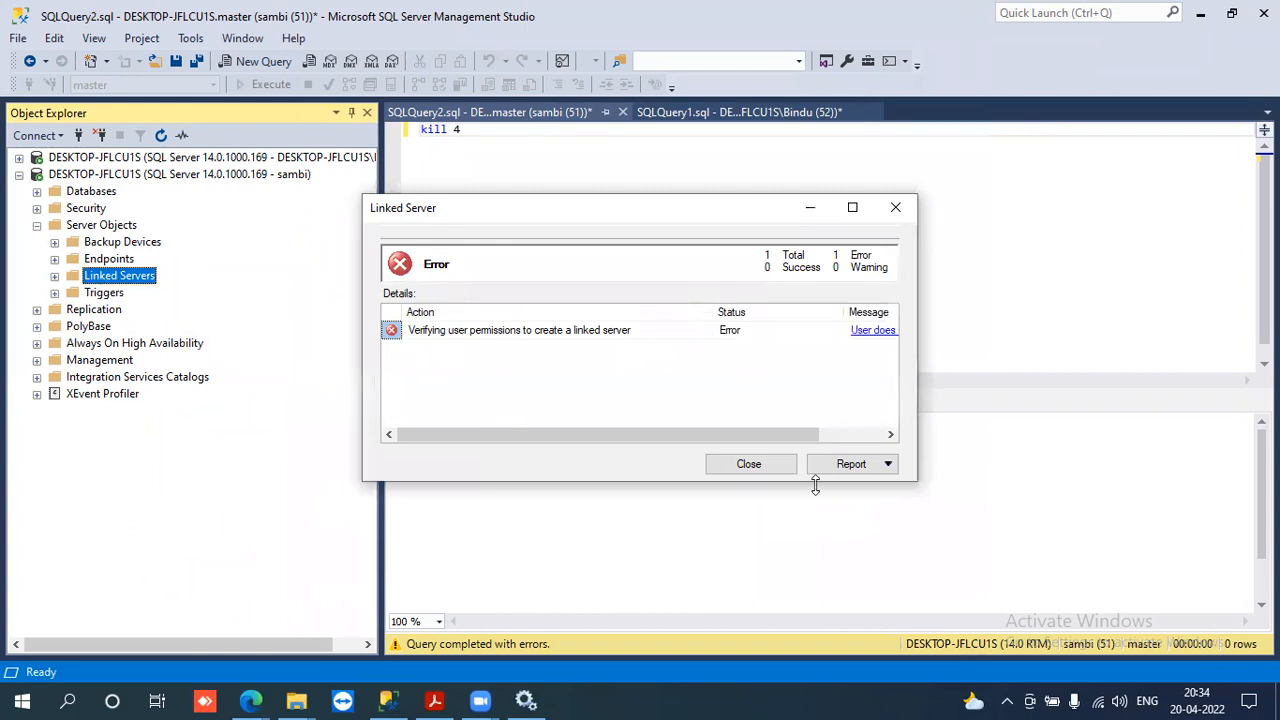
click(757, 466)
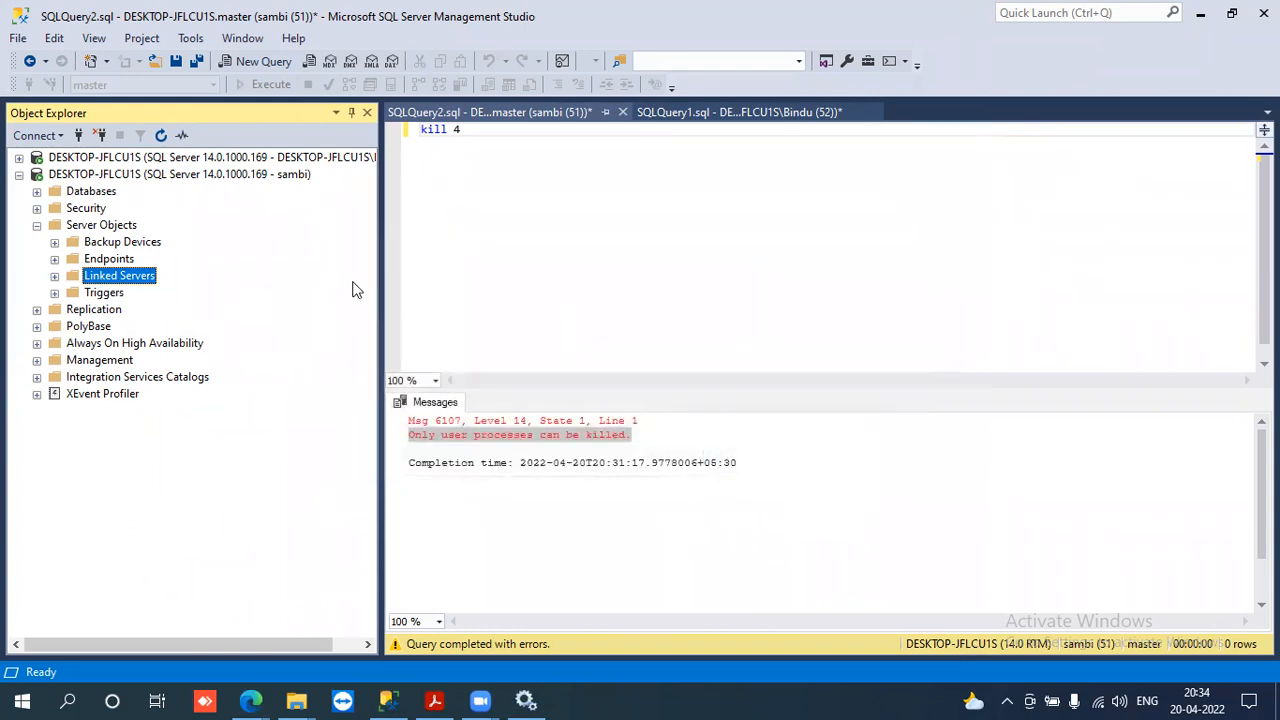
- Grant the serveradmin server role to the second connection's login from the first connection's Logins folder
click(19, 175)
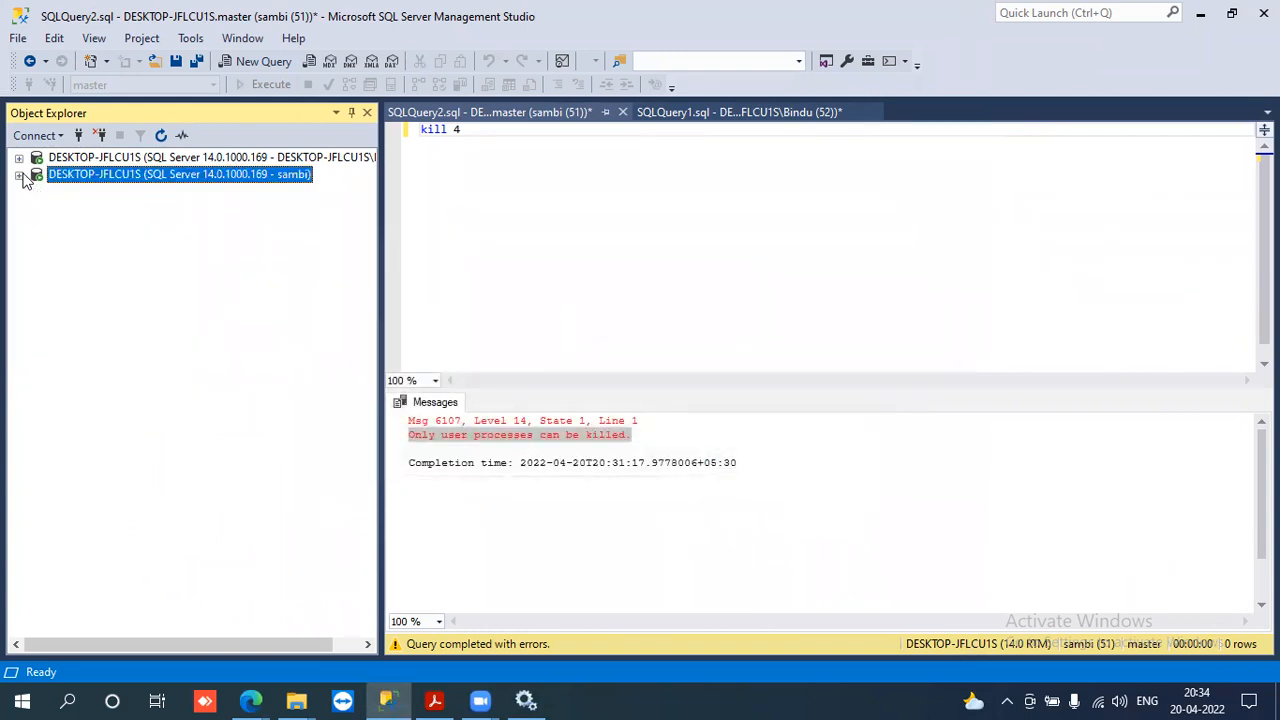
click(20, 158)
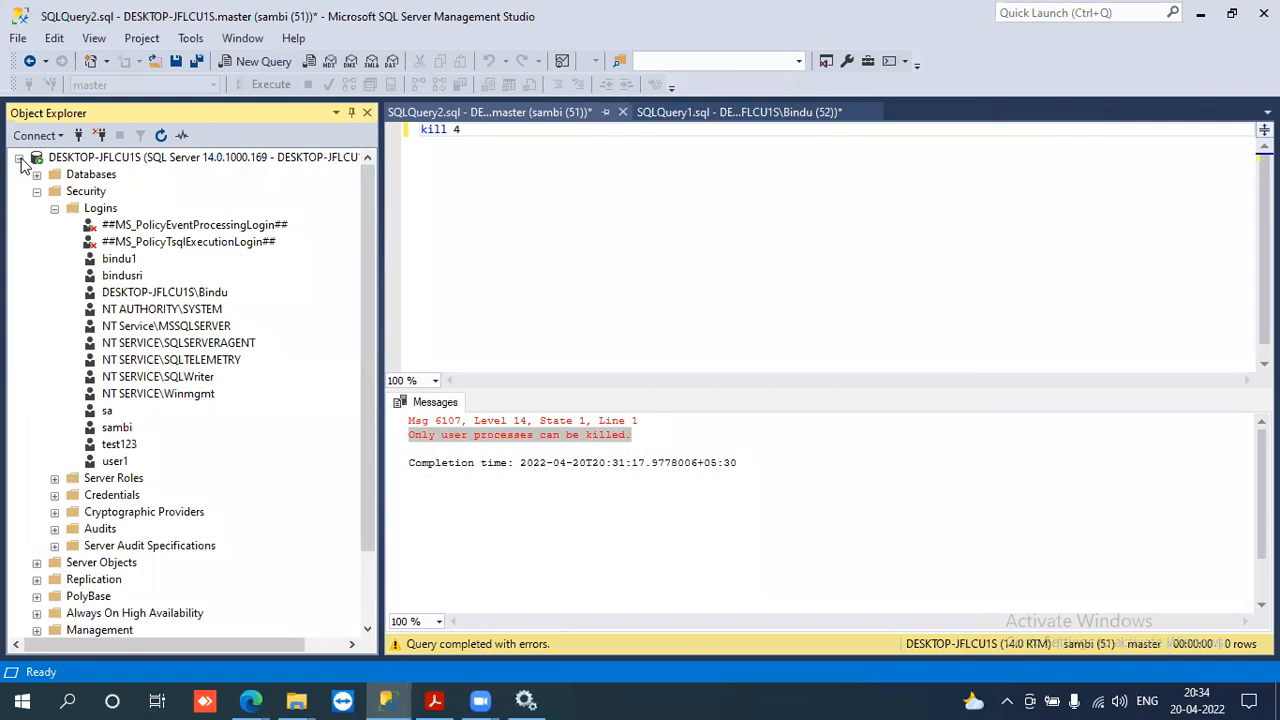
right_click(125, 430)
click(190, 653)
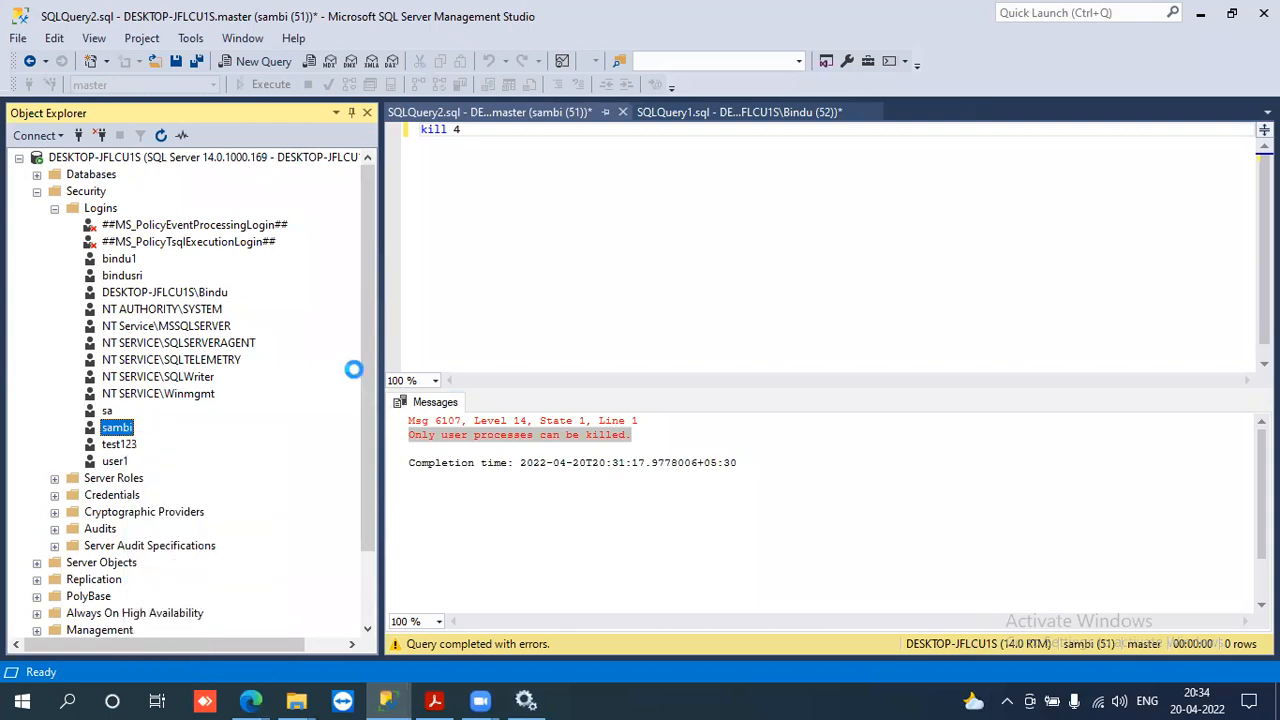
click(386, 98)
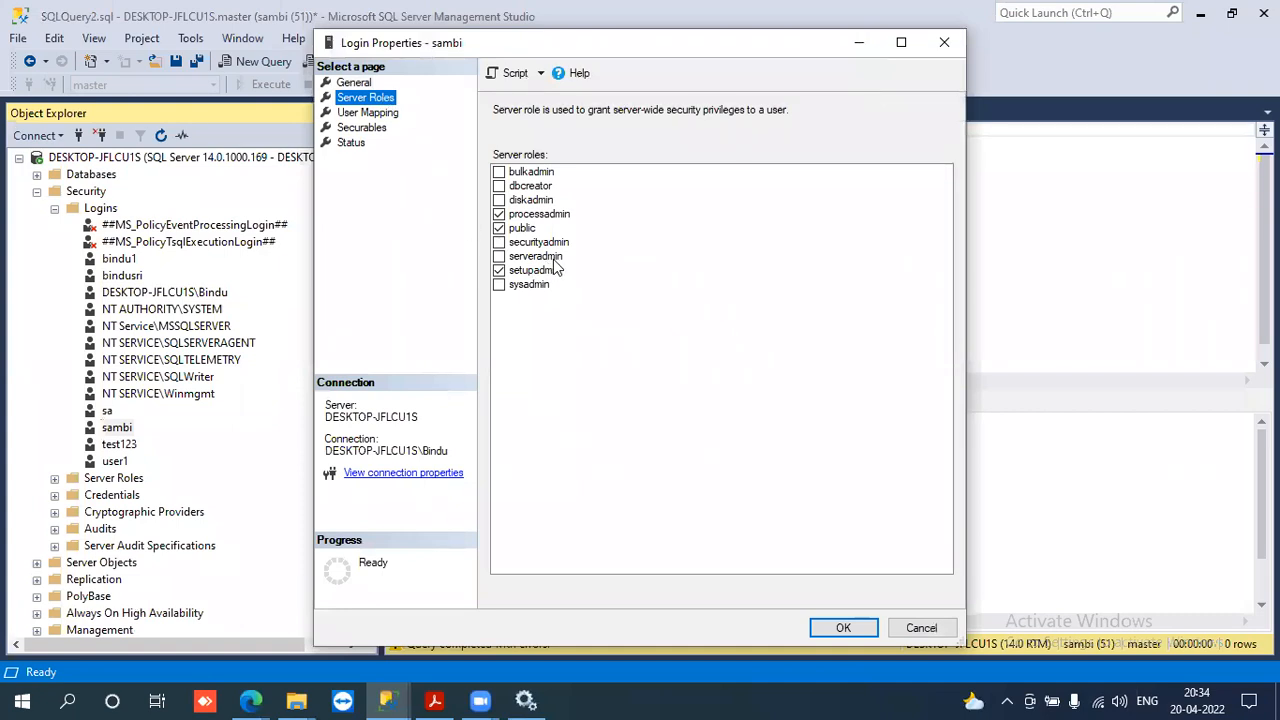
click(509, 258)
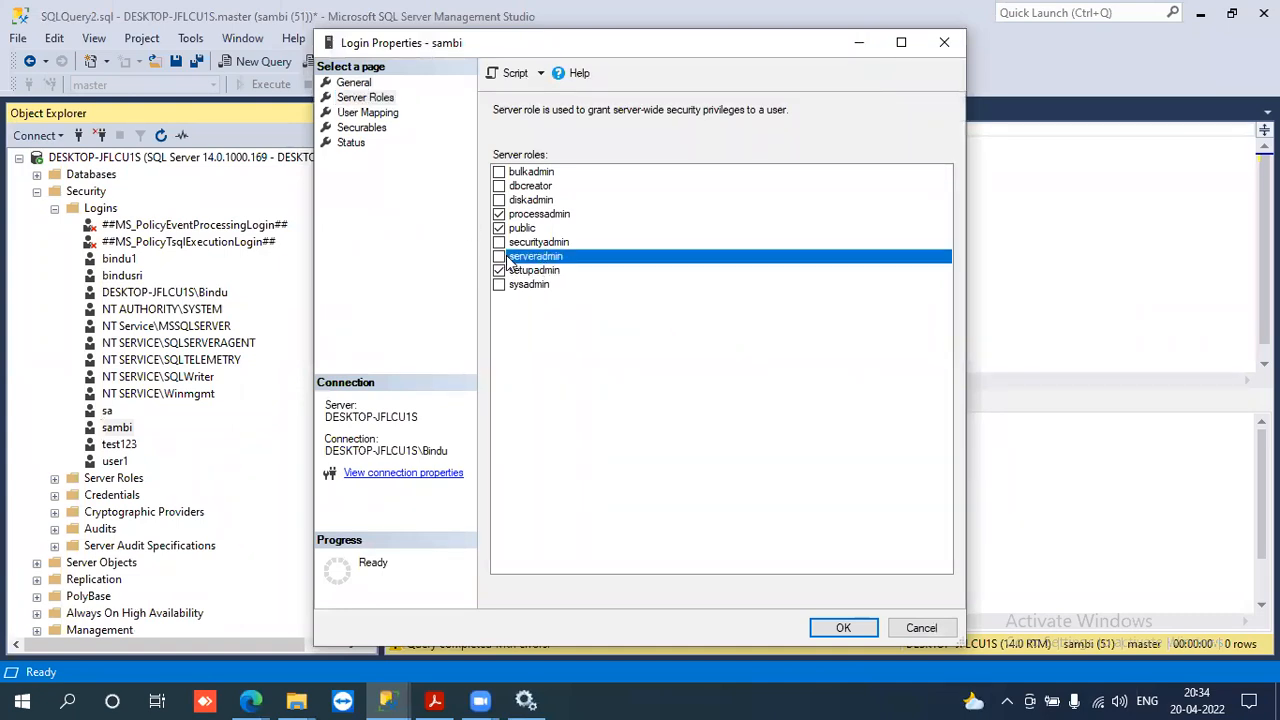
click(843, 627)
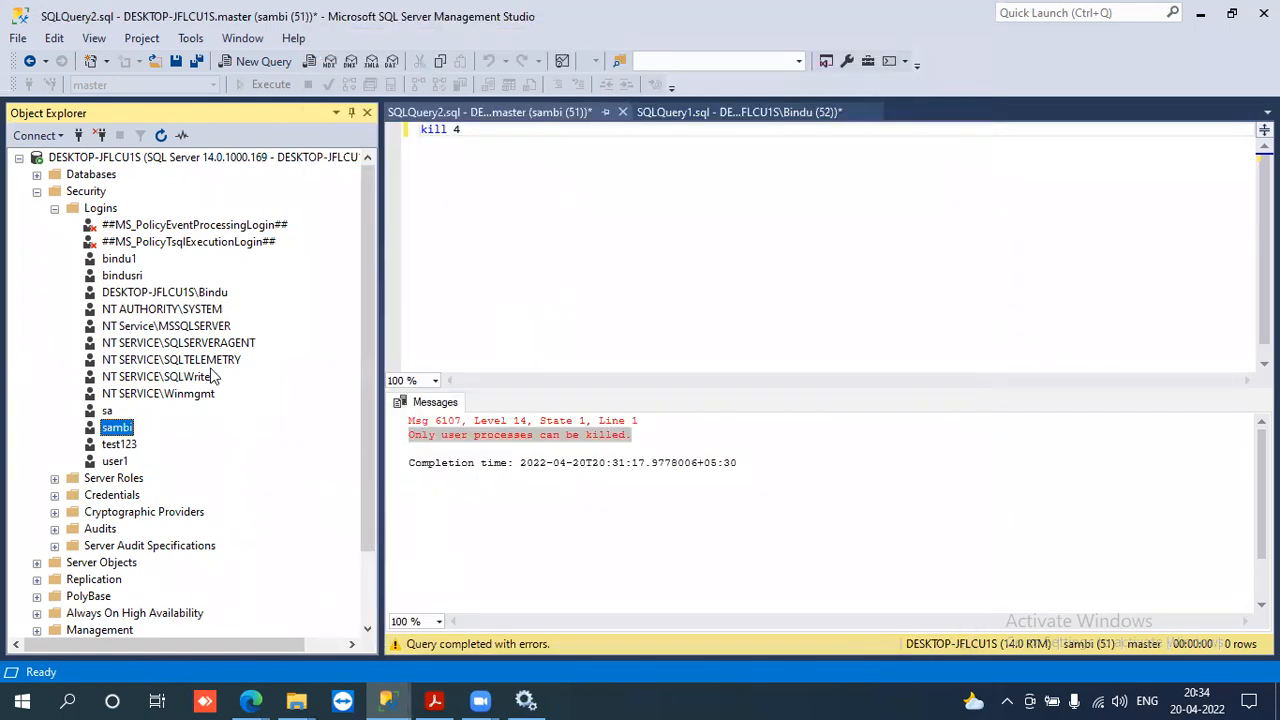
- Try to create a new linked server on the second connection, widen the Action column of the resulting dialog, and close it
click(19, 158)
click(70, 178)
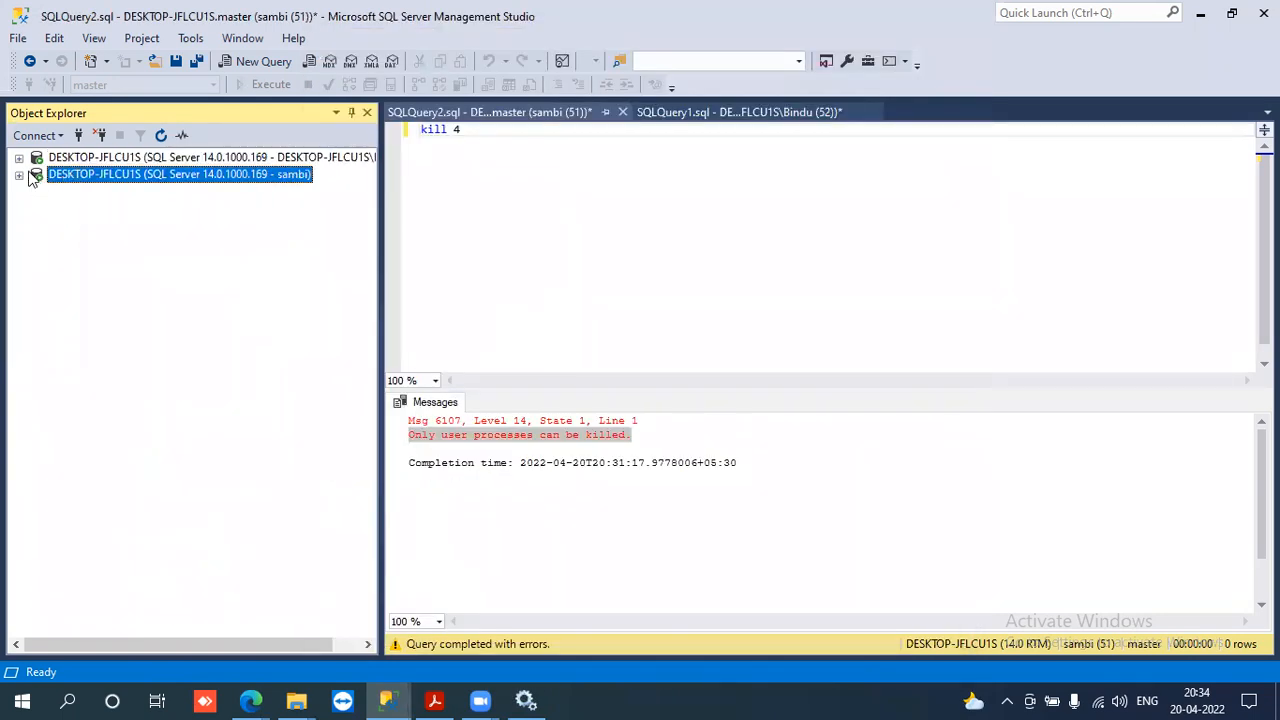
click(19, 175)
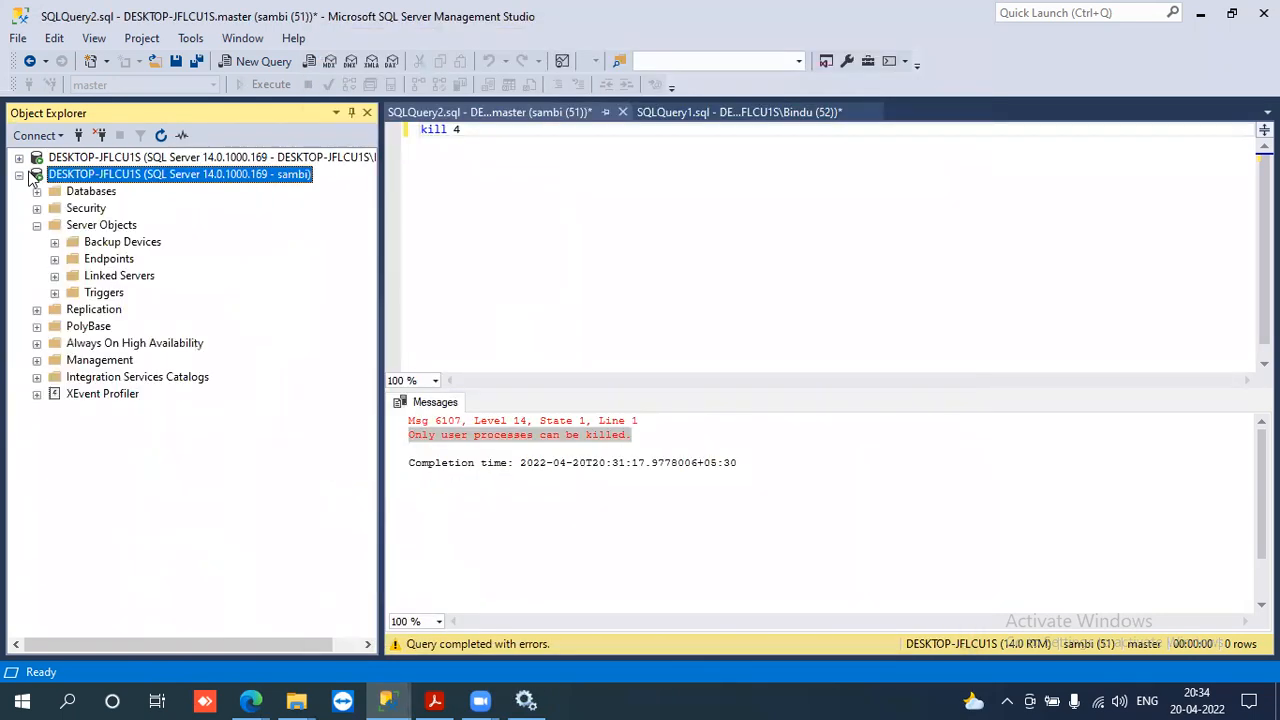
right_click(110, 280)
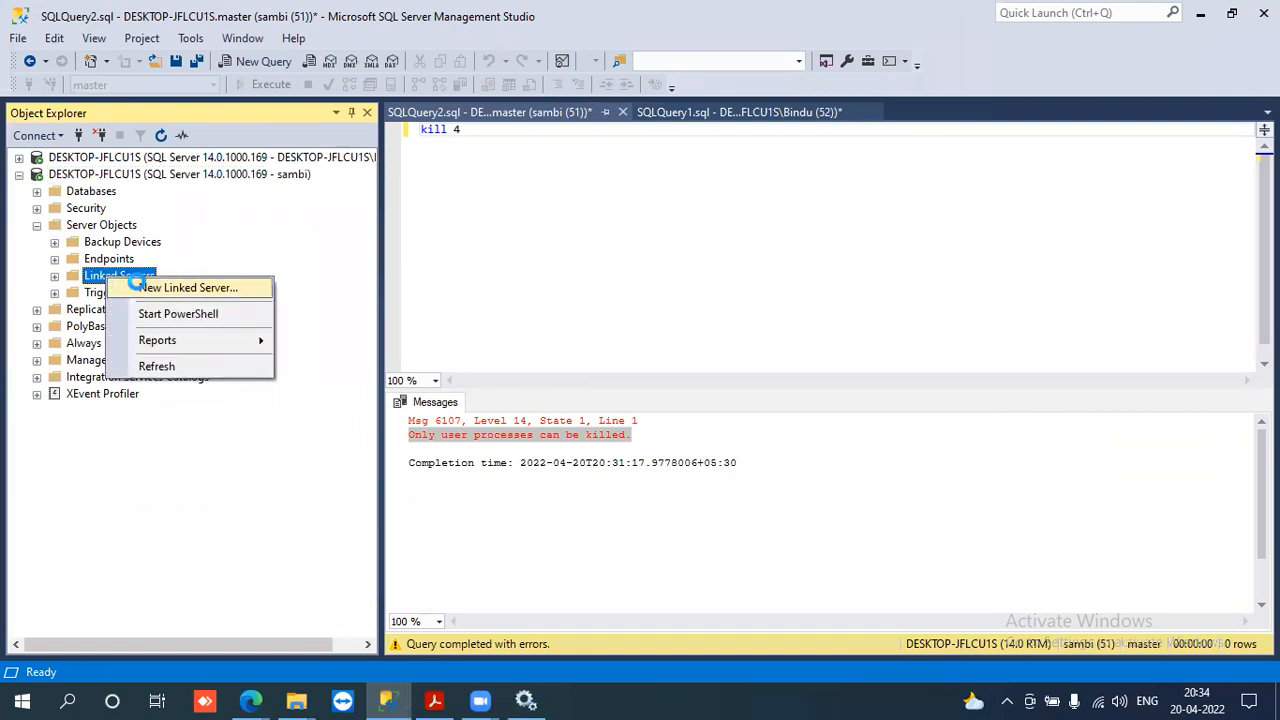
click(136, 284)
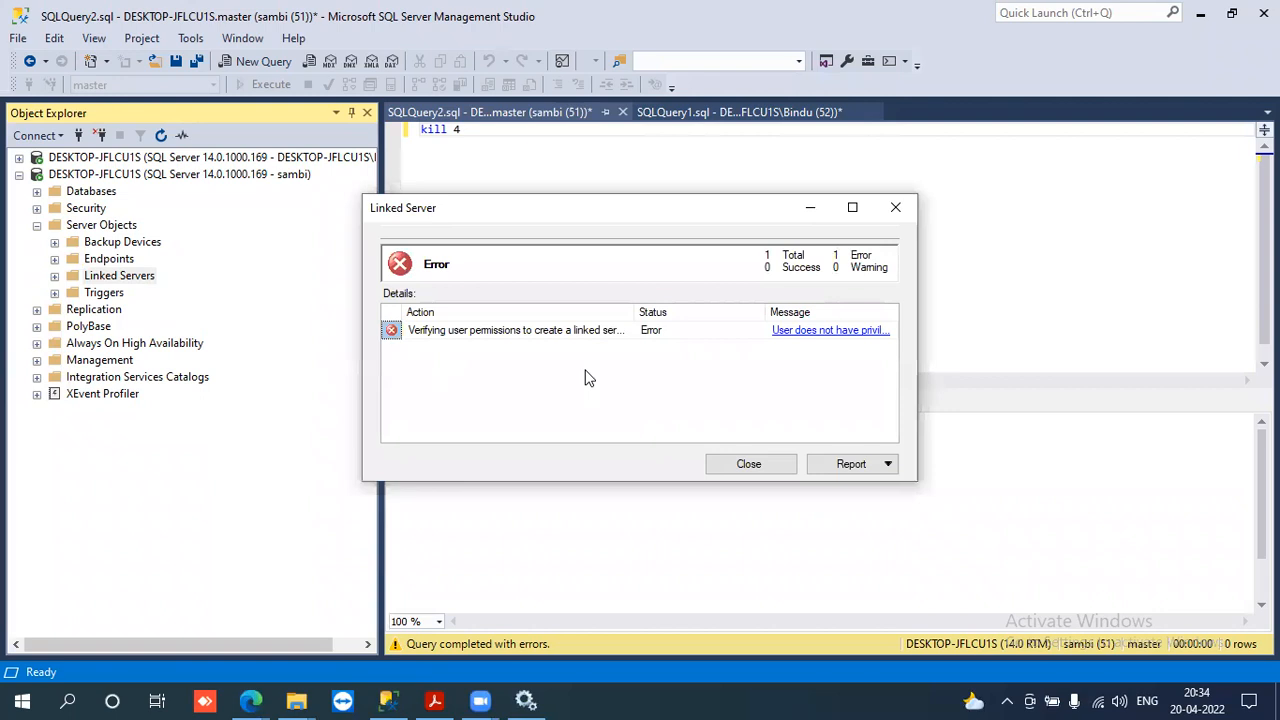
drag(634, 313, 684, 314)
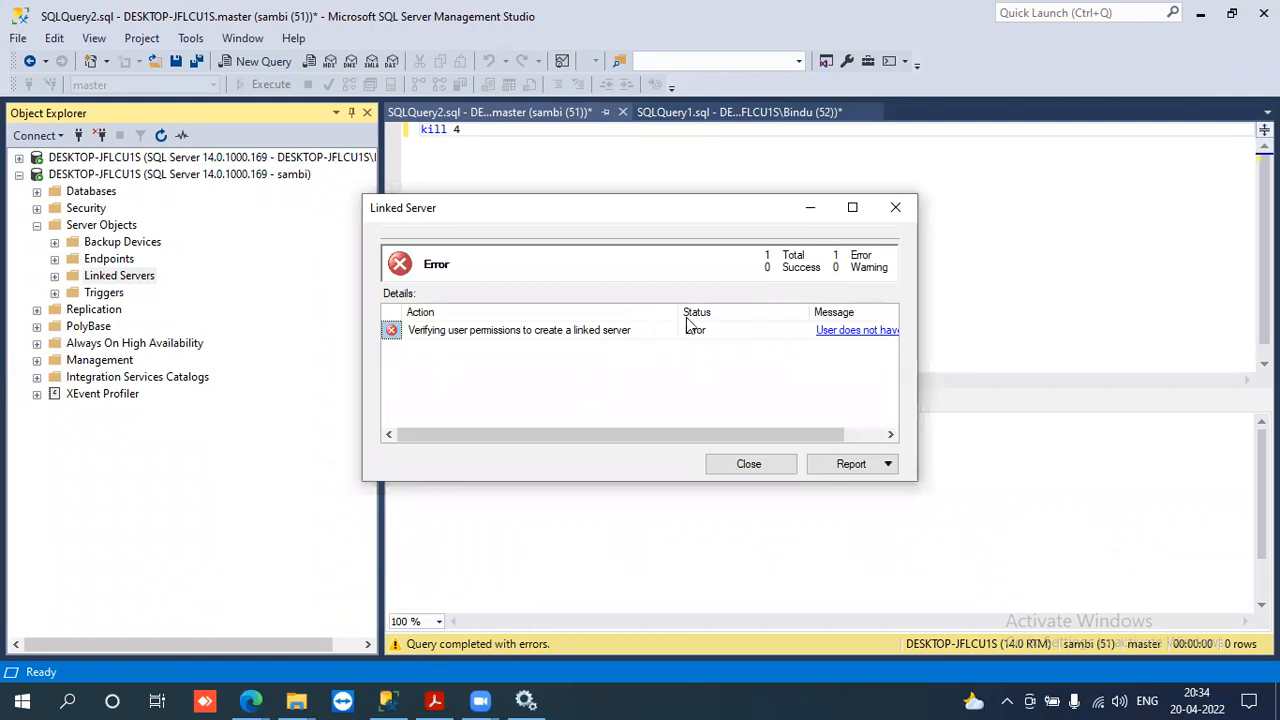
click(765, 467)
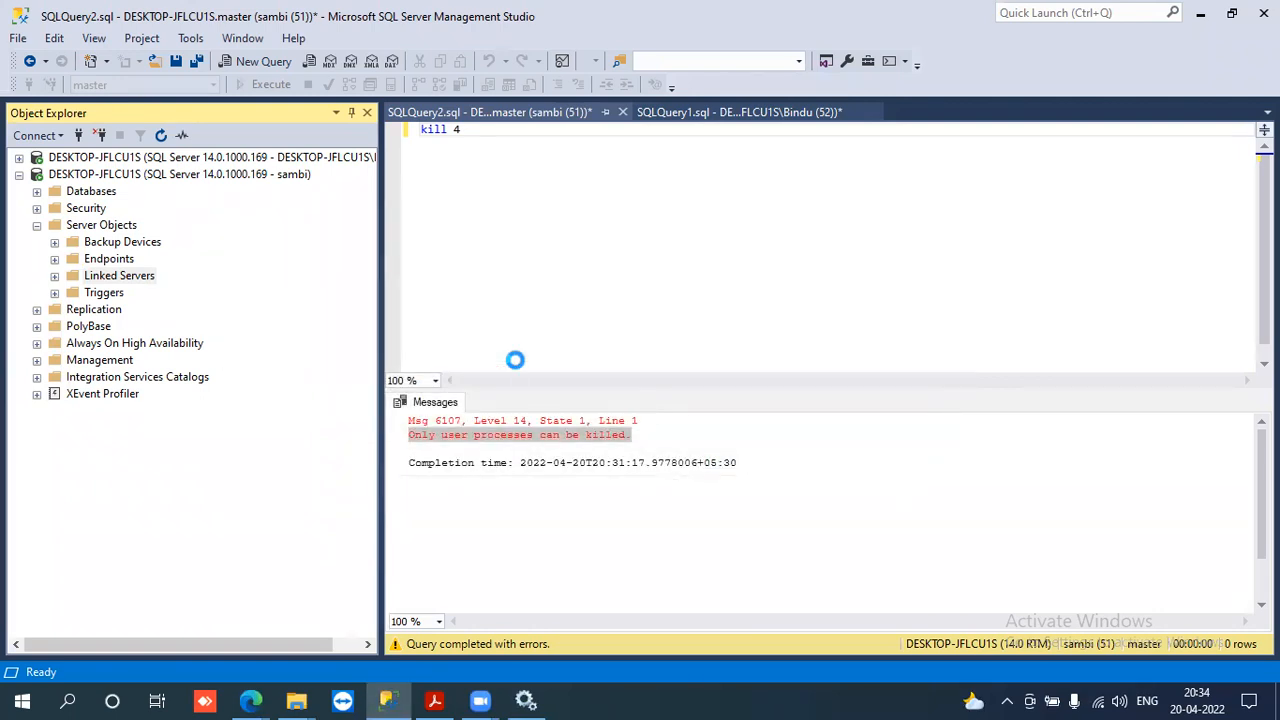
- Refresh the second connection, try creating a linked server again, read the full message linked in the dialog, and close both dialogs
click(249, 174)
click(161, 135)
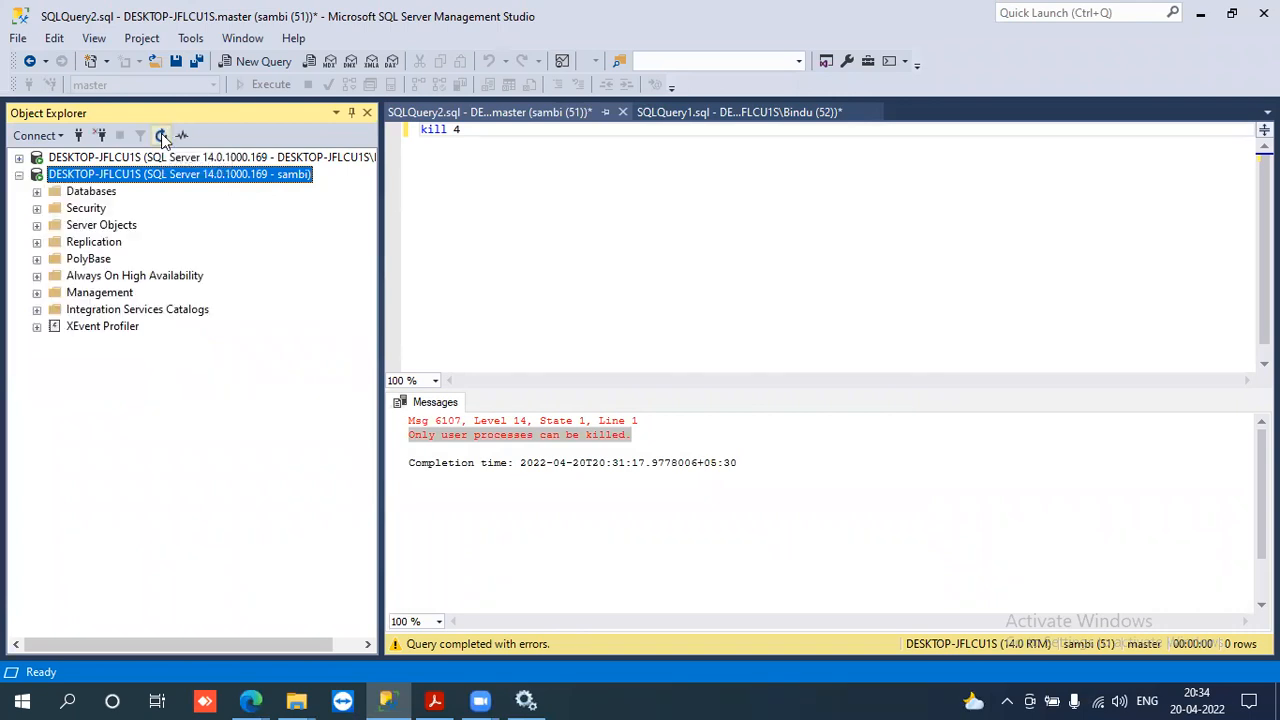
click(38, 226)
right_click(104, 280)
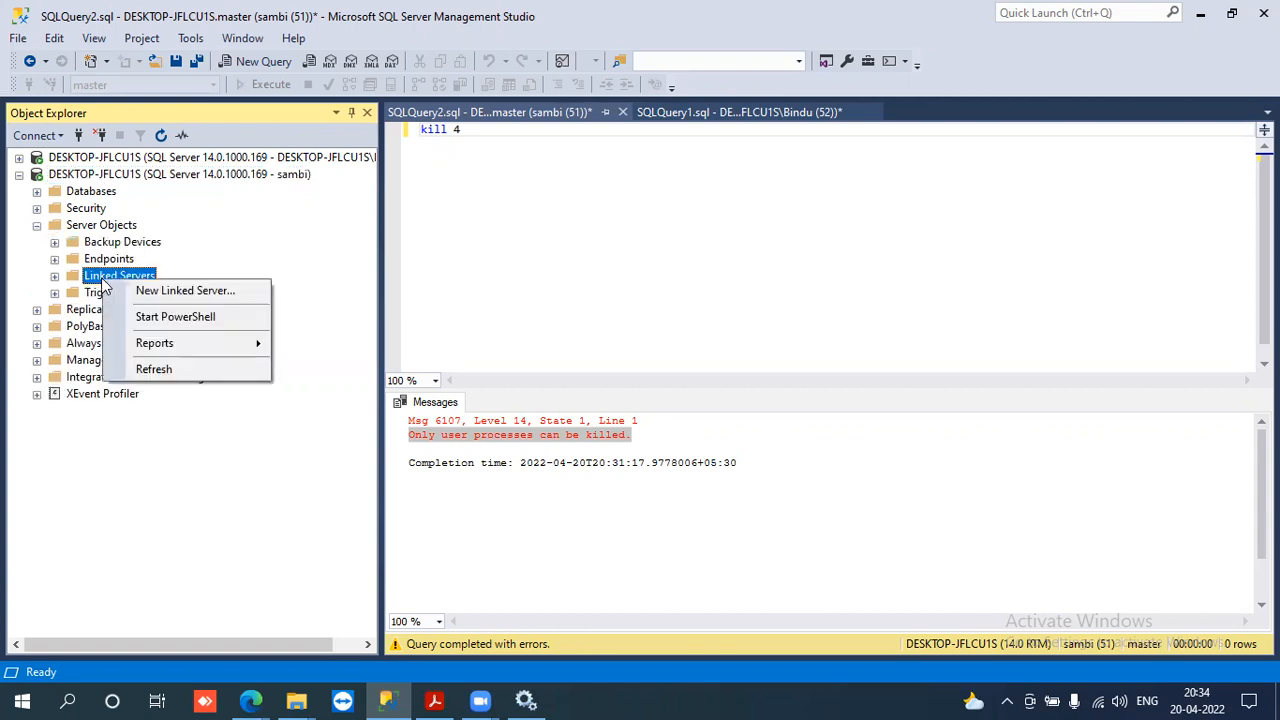
click(134, 290)
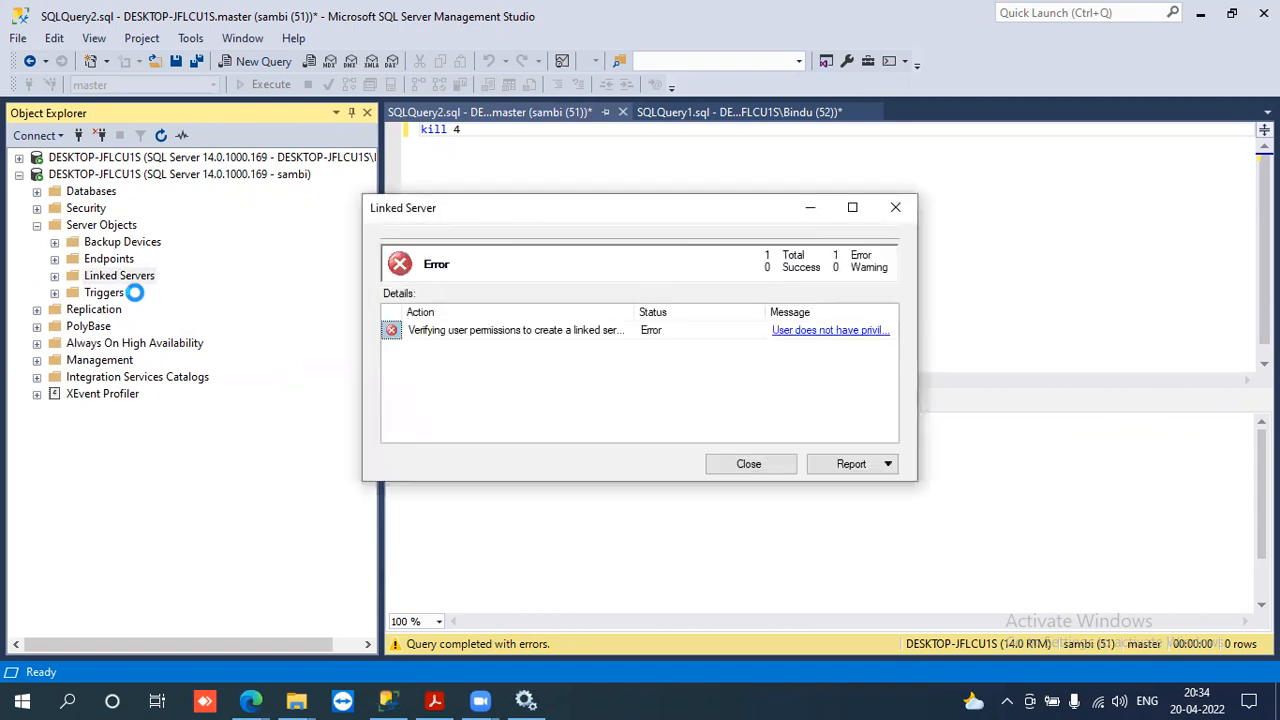
click(810, 334)
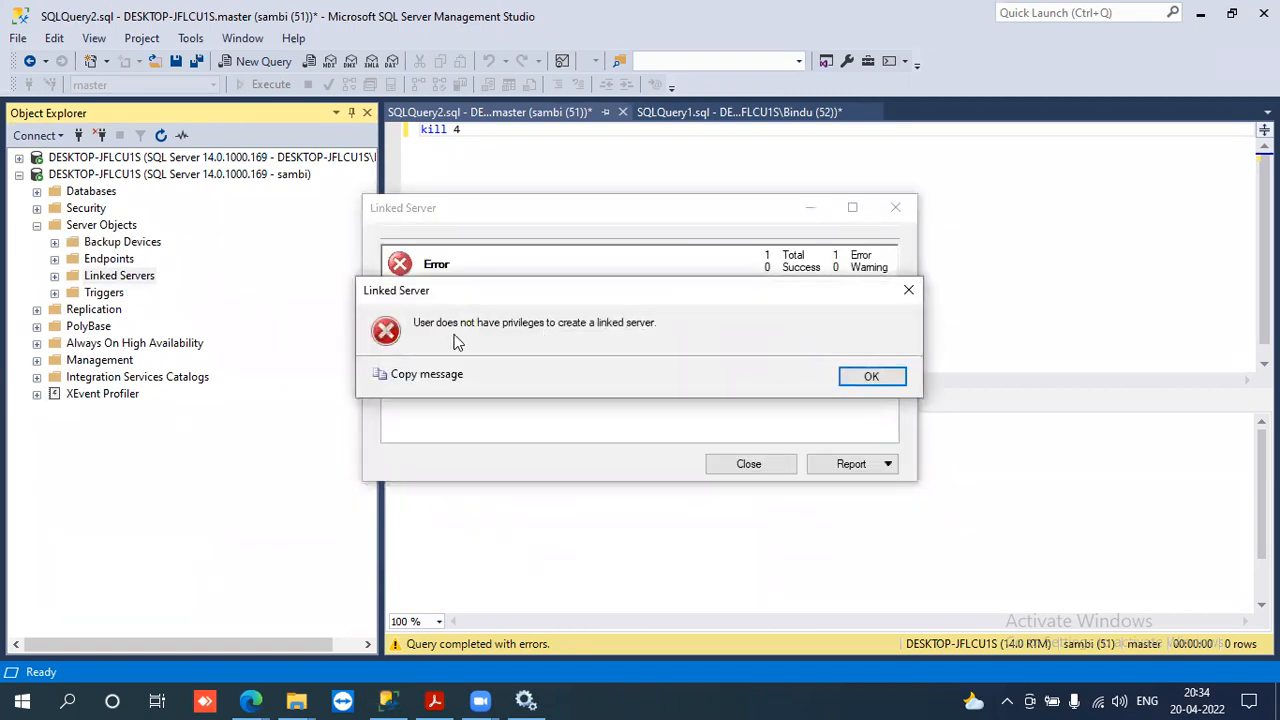
click(893, 376)
click(750, 463)
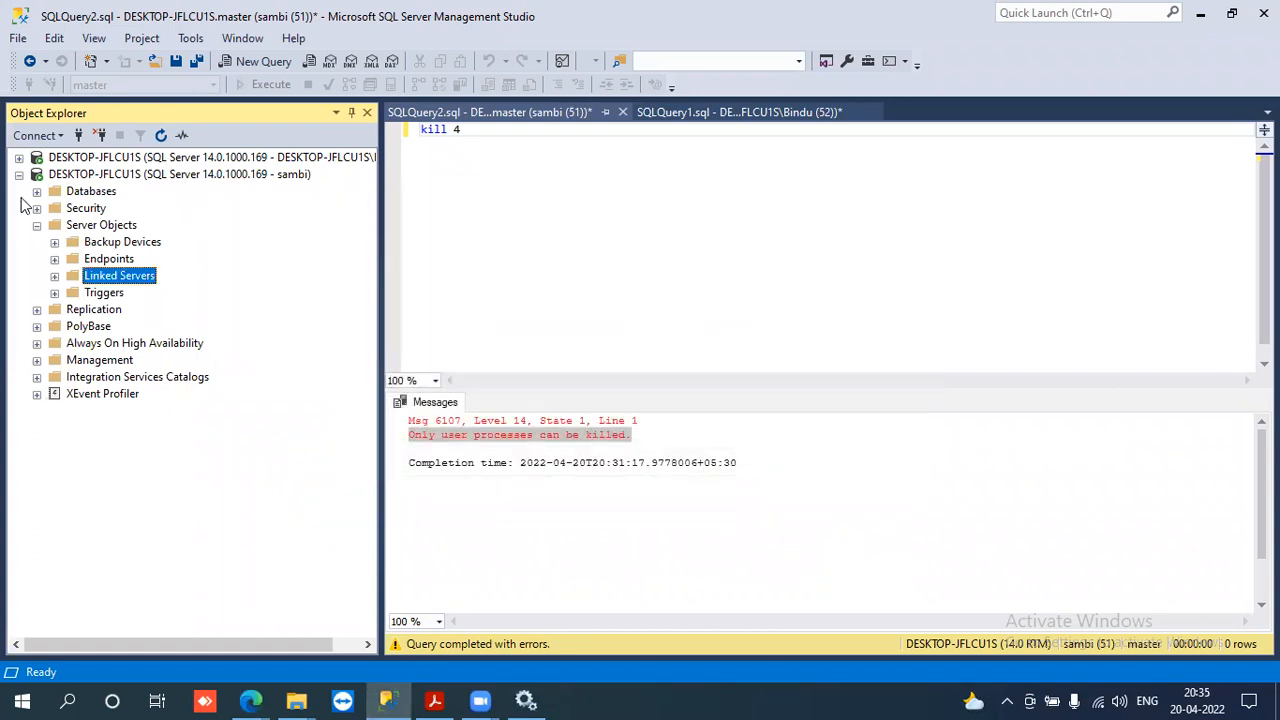
- Grant the securityadmin server role to the second connection's login and remove its serveradmin role, using the first connection
click(19, 174)
click(19, 157)
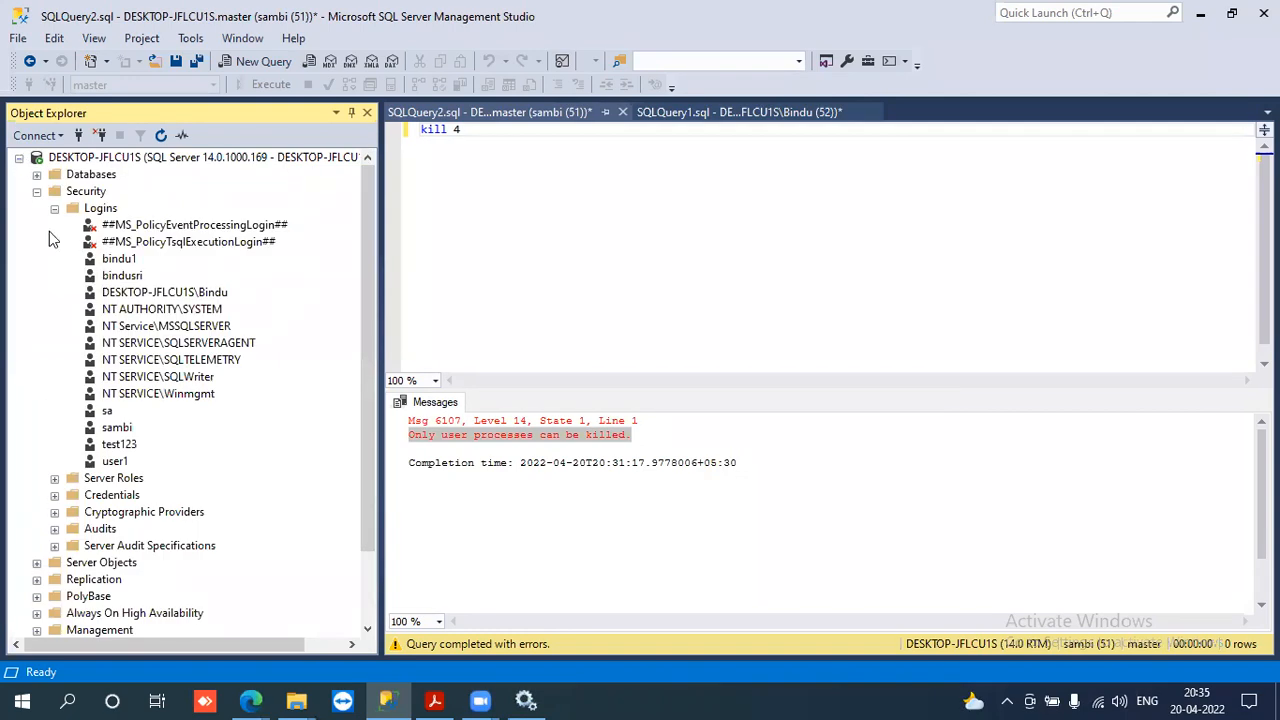
click(116, 429)
right_click(116, 433)
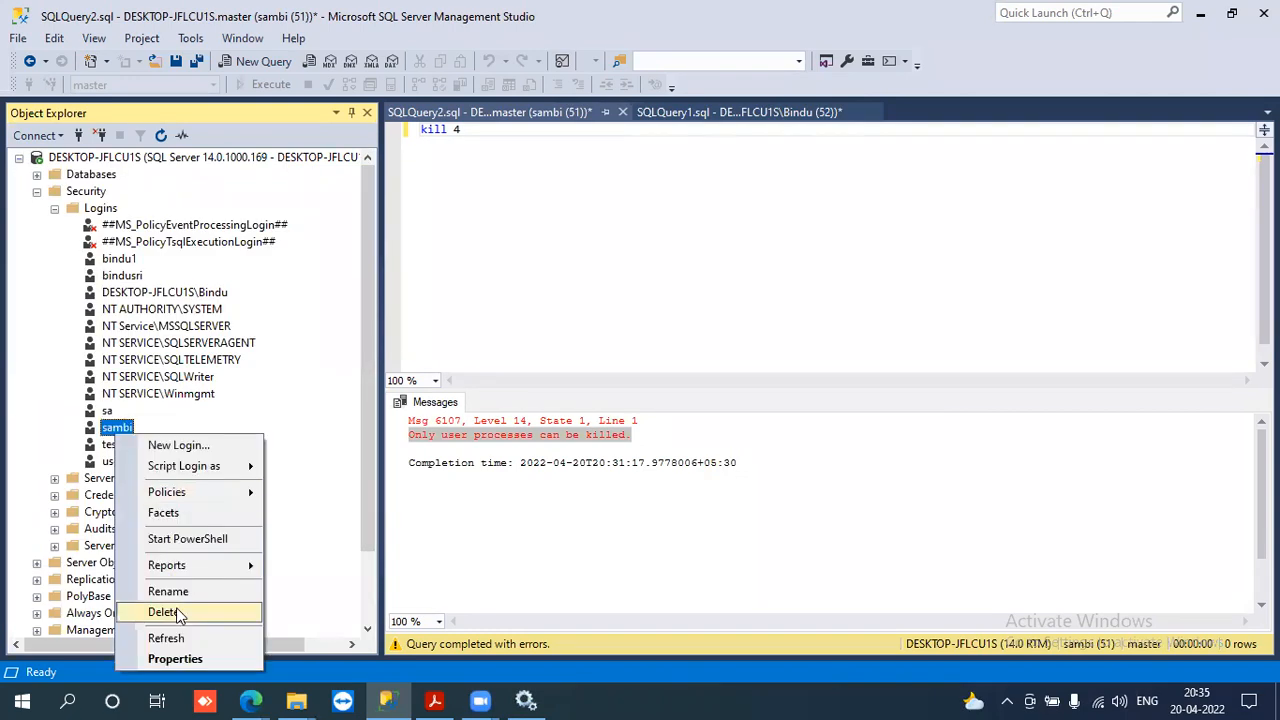
click(175, 659)
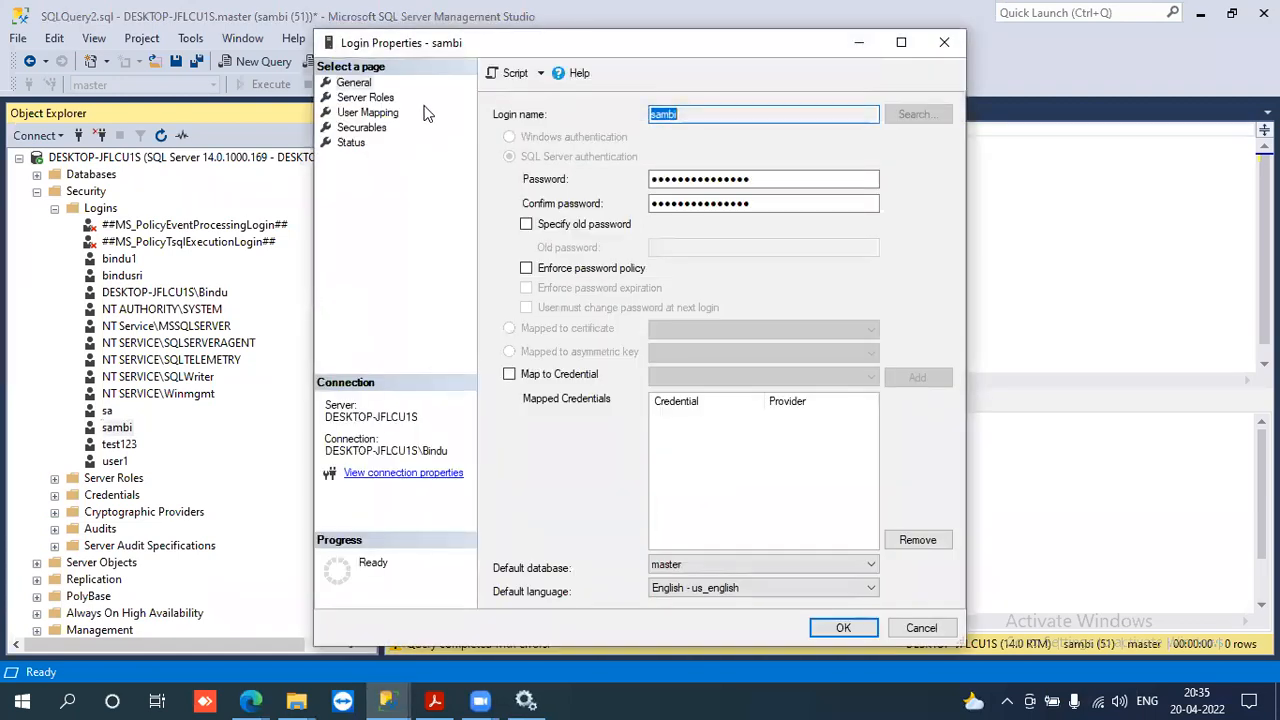
click(386, 97)
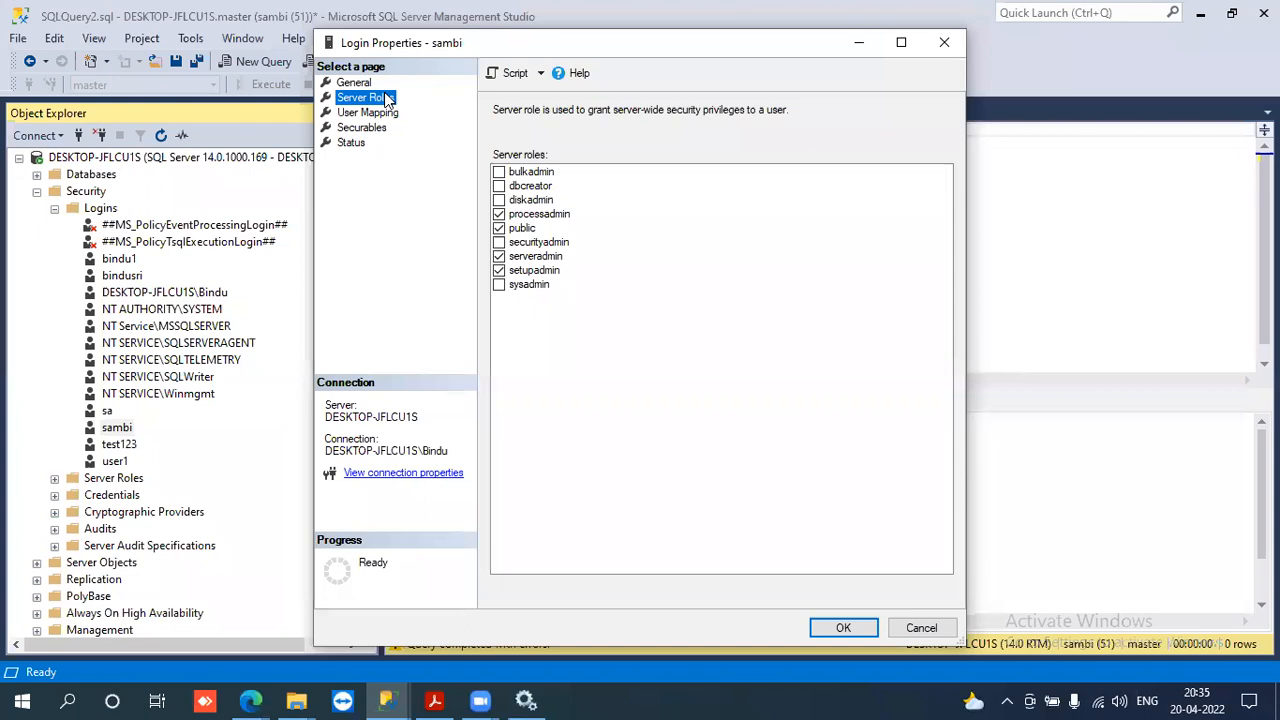
click(500, 244)
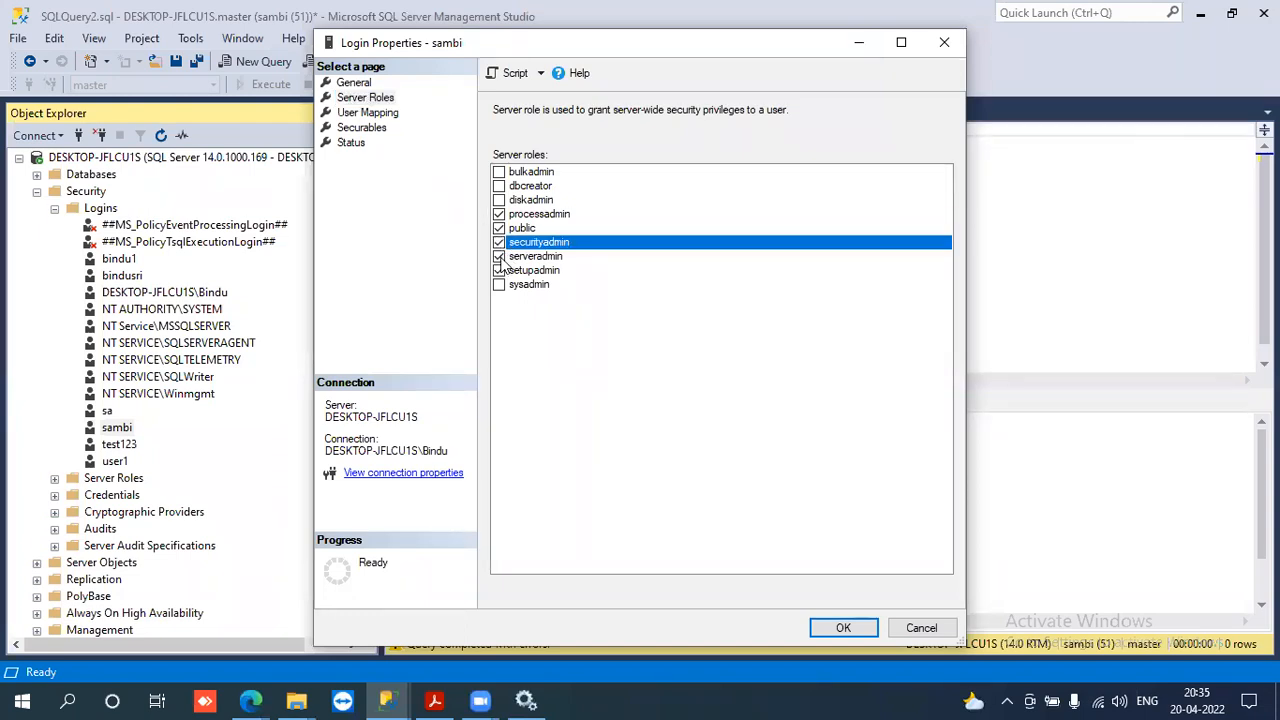
click(500, 257)
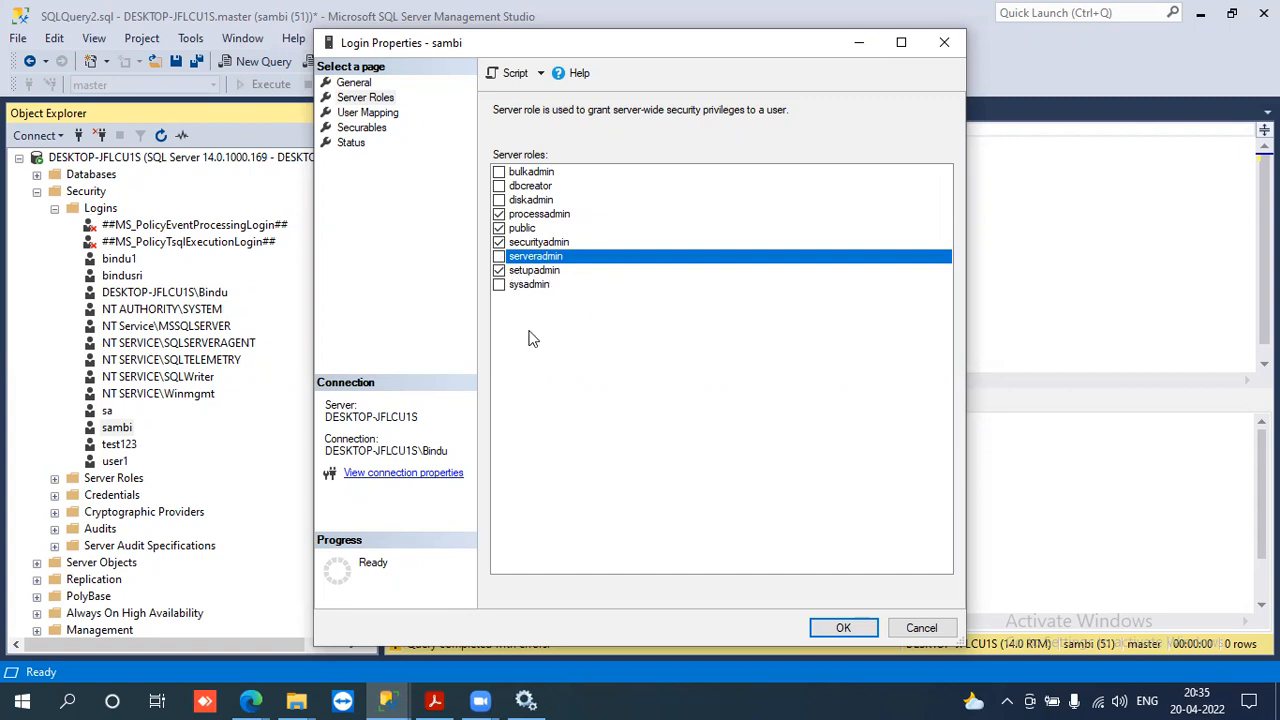
click(843, 625)
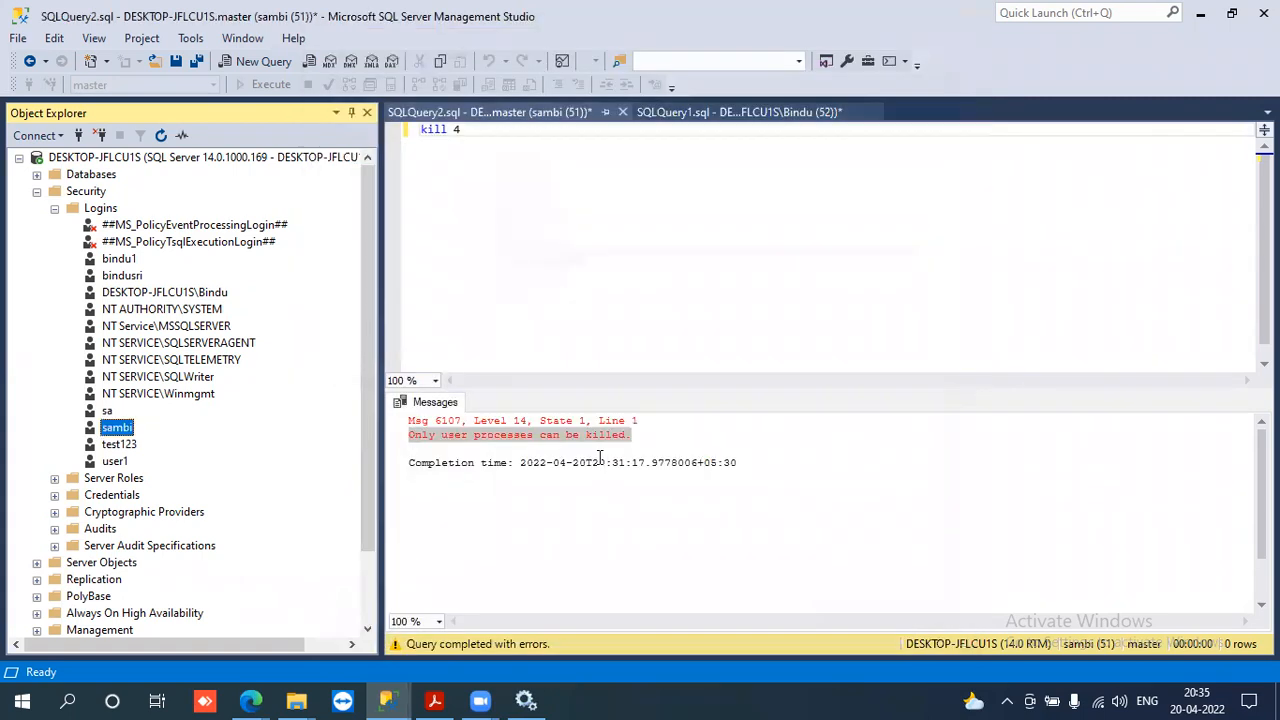
- Collapse the first connection's Security folder, try creating a linked server under the second connection's Server Objects, and dismiss the resulting dialog
click(36, 191)
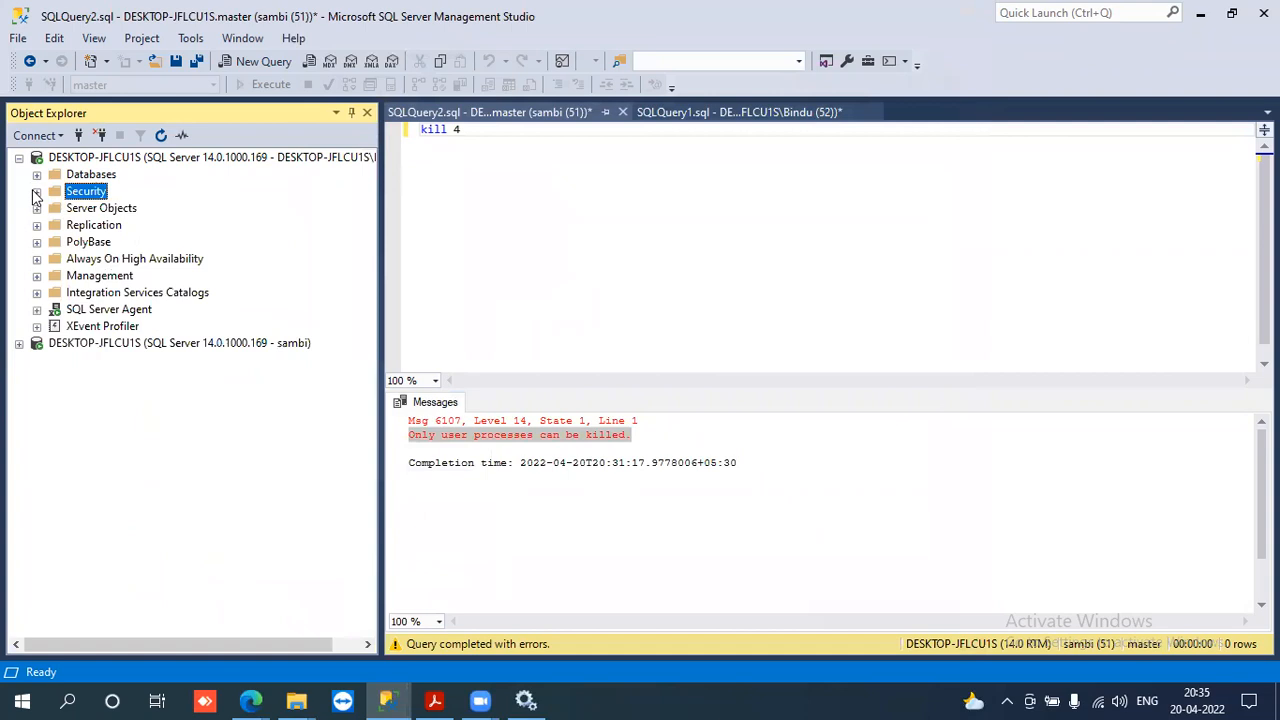
click(62, 343)
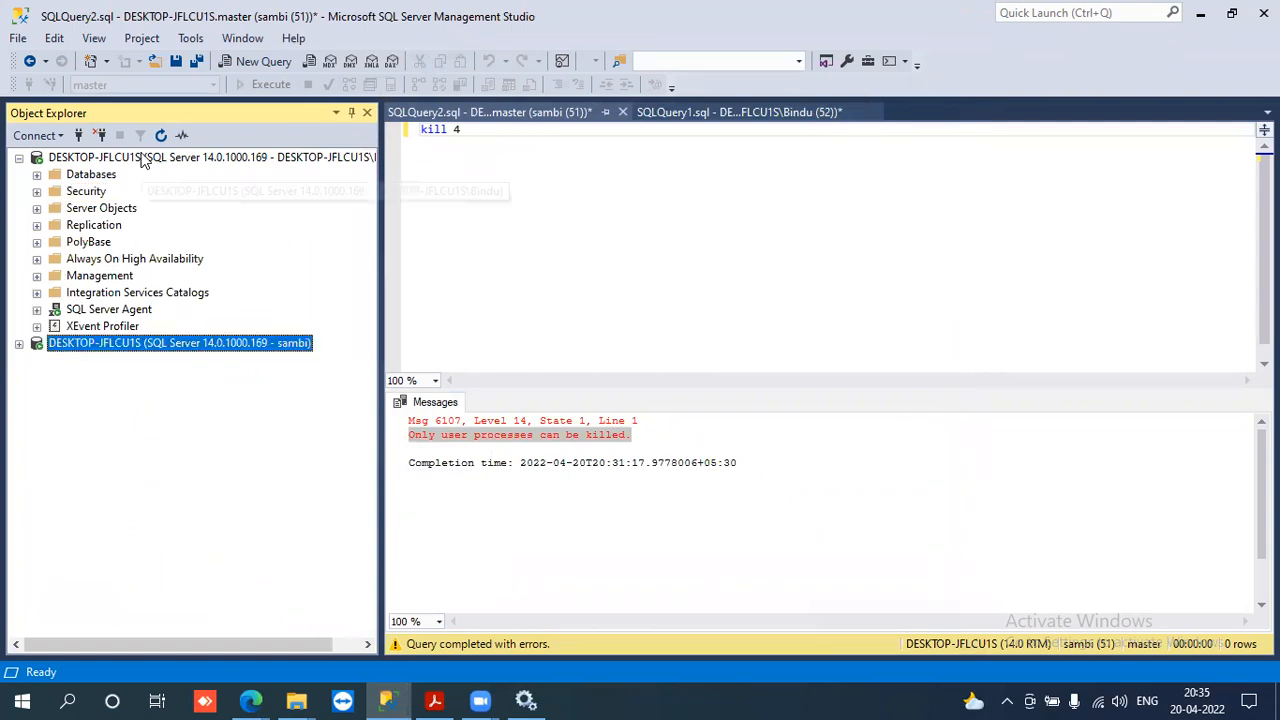
click(19, 343)
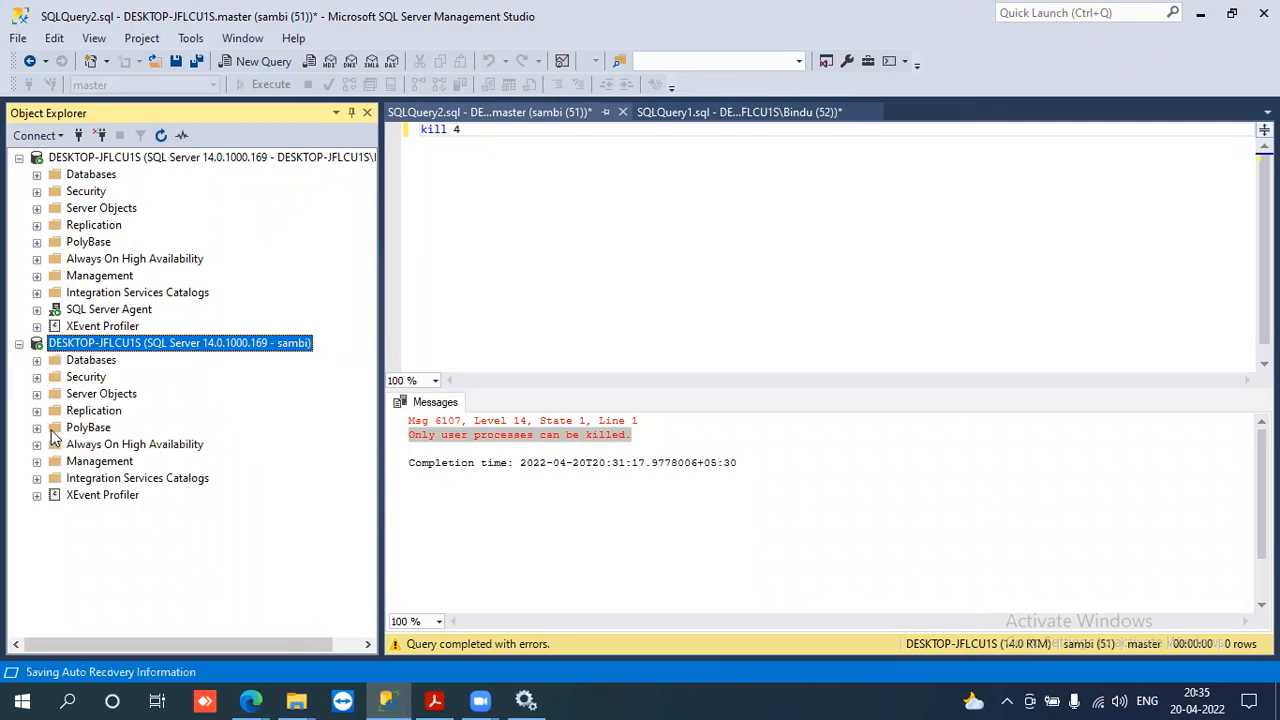
click(37, 396)
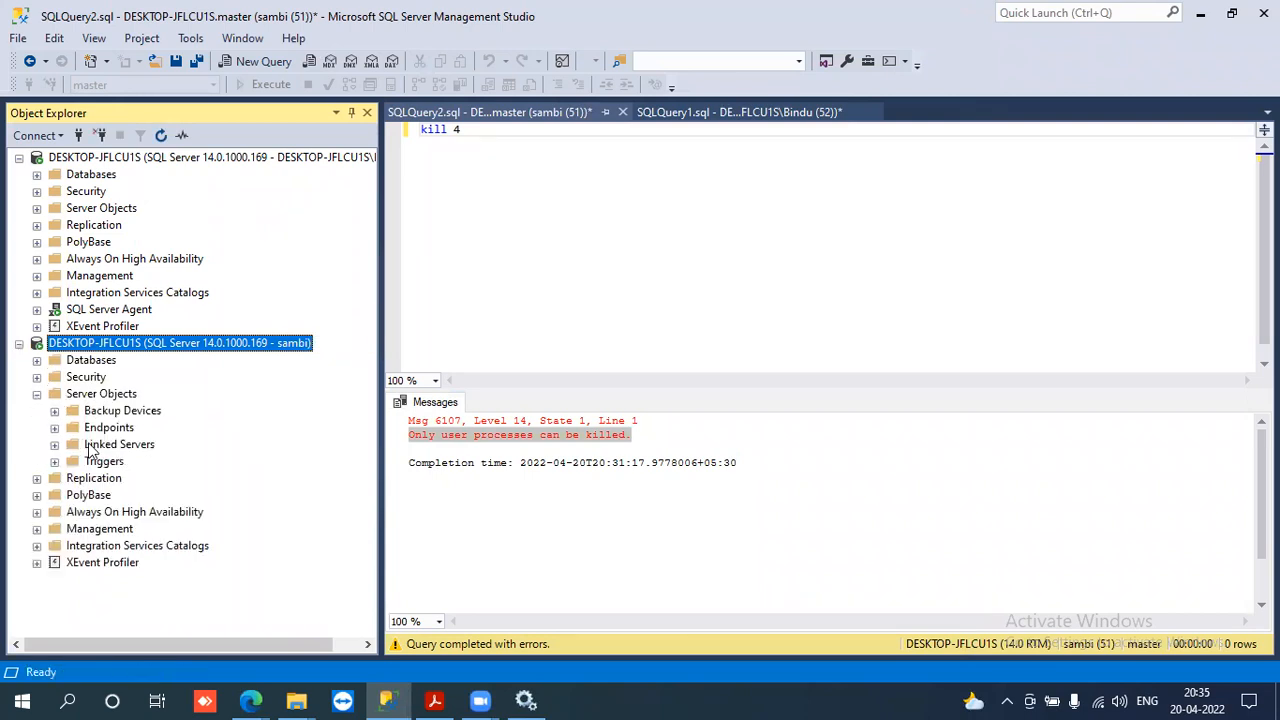
click(90, 447)
right_click(90, 447)
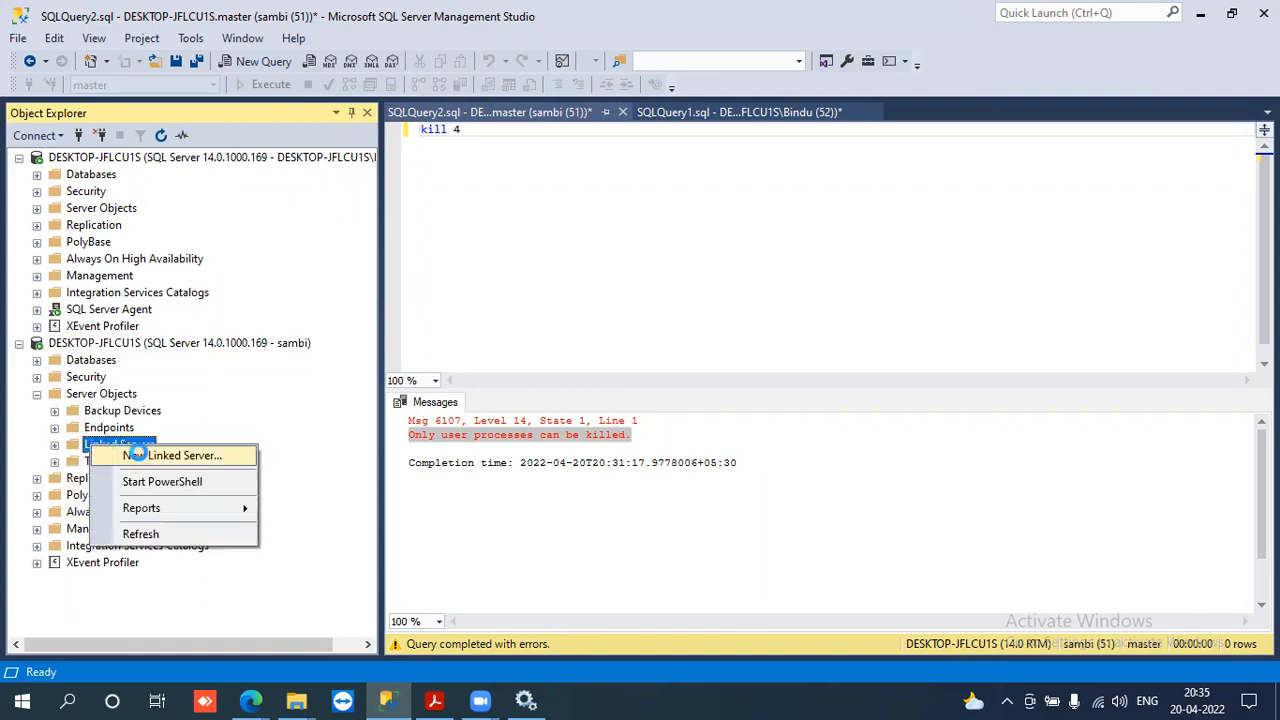
click(136, 452)
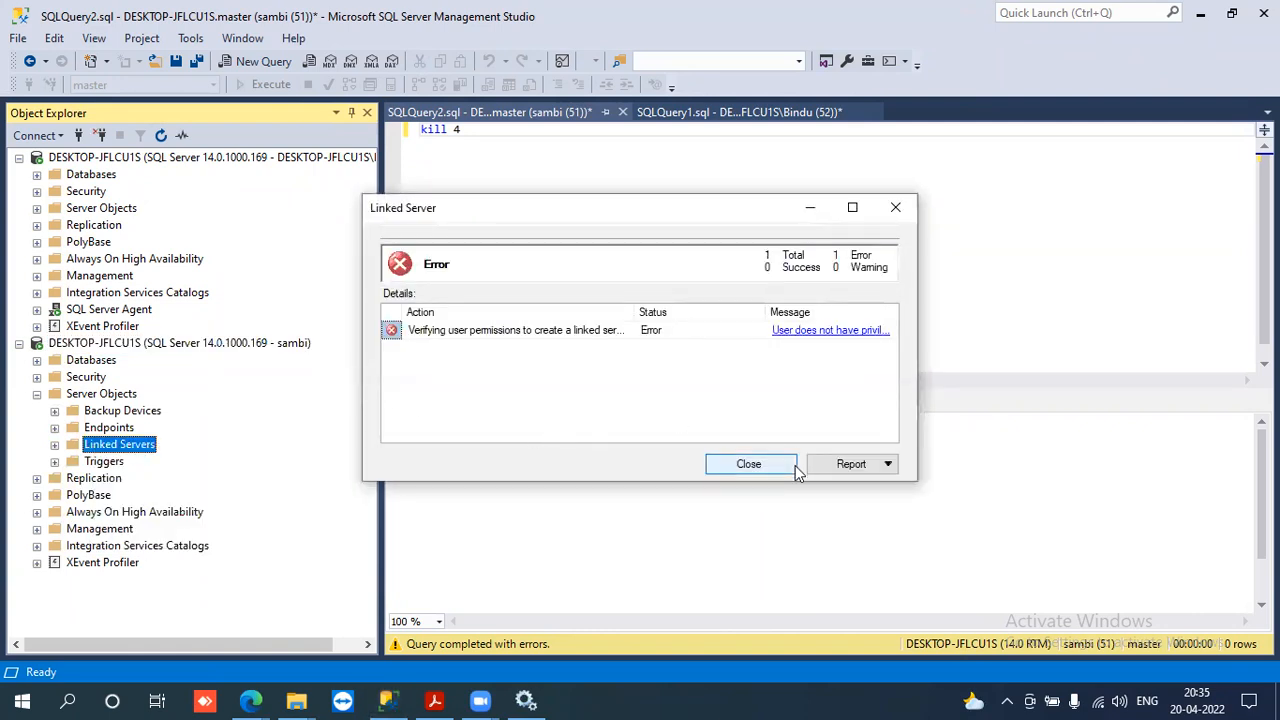
click(760, 466)
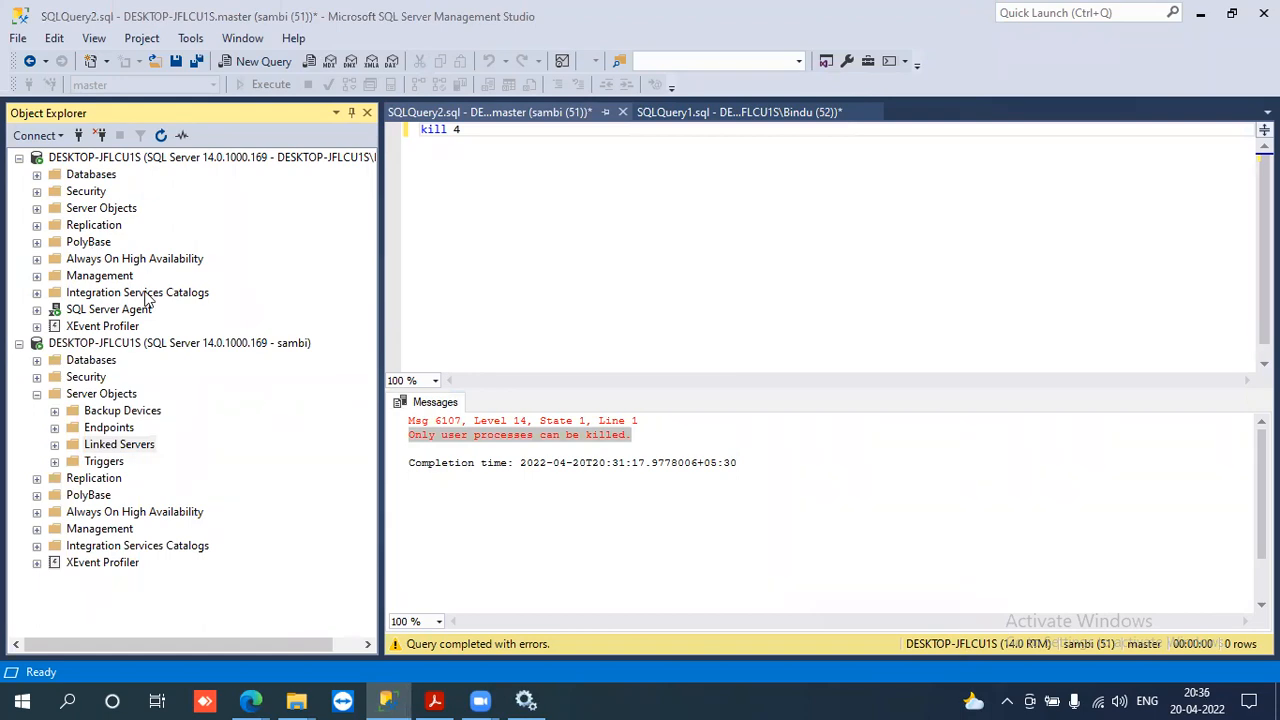
- Grant the sysadmin server role to the second connection's login, using the first connection's Logins folder
click(36, 192)
right_click(118, 430)
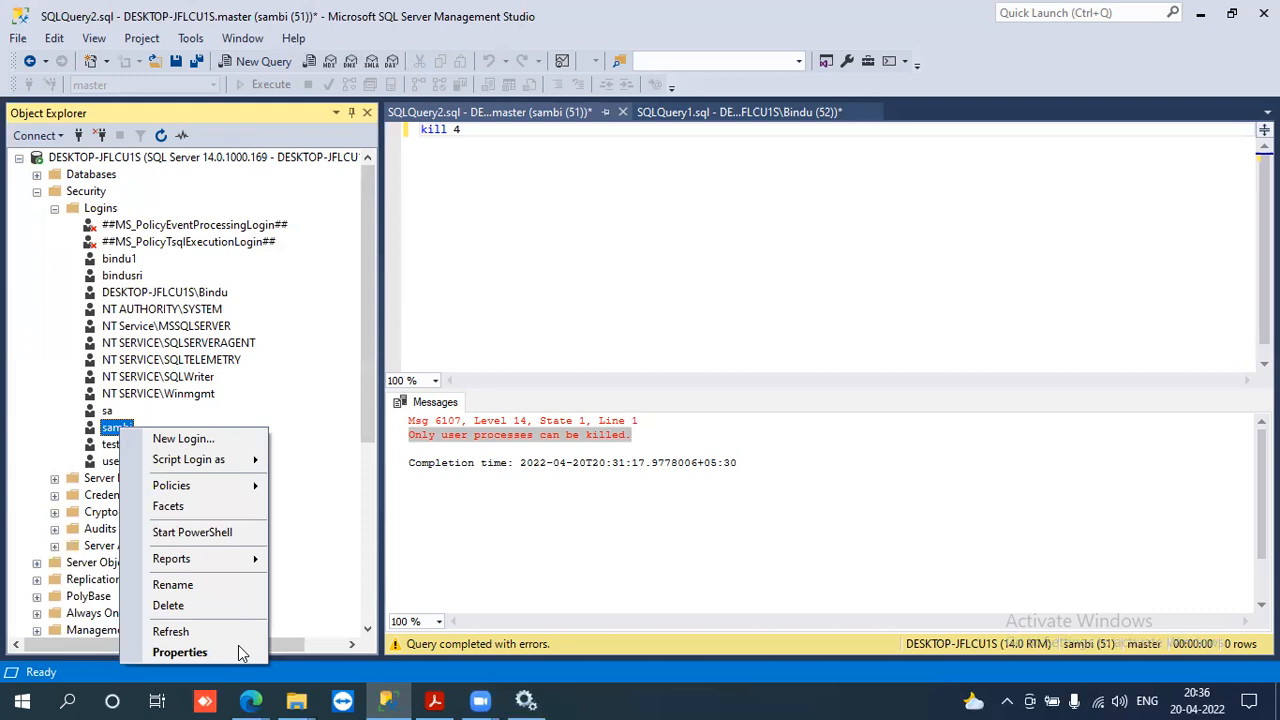
click(285, 523)
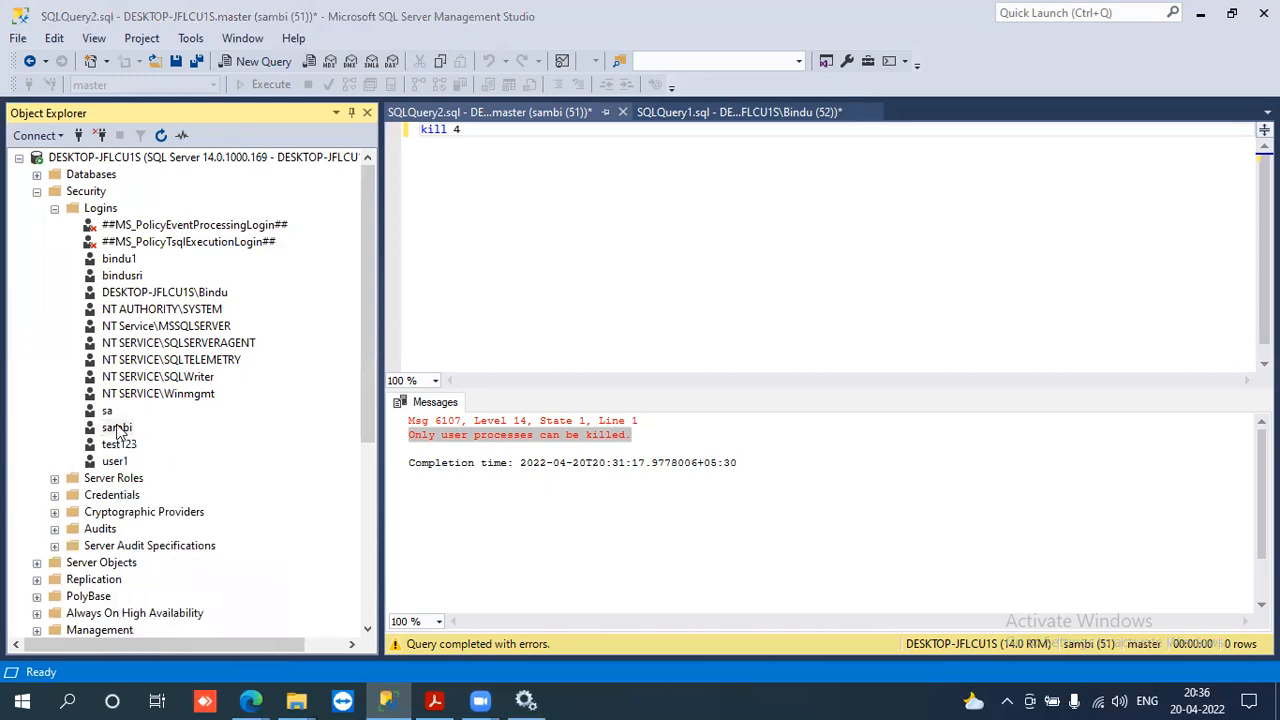
right_click(117, 430)
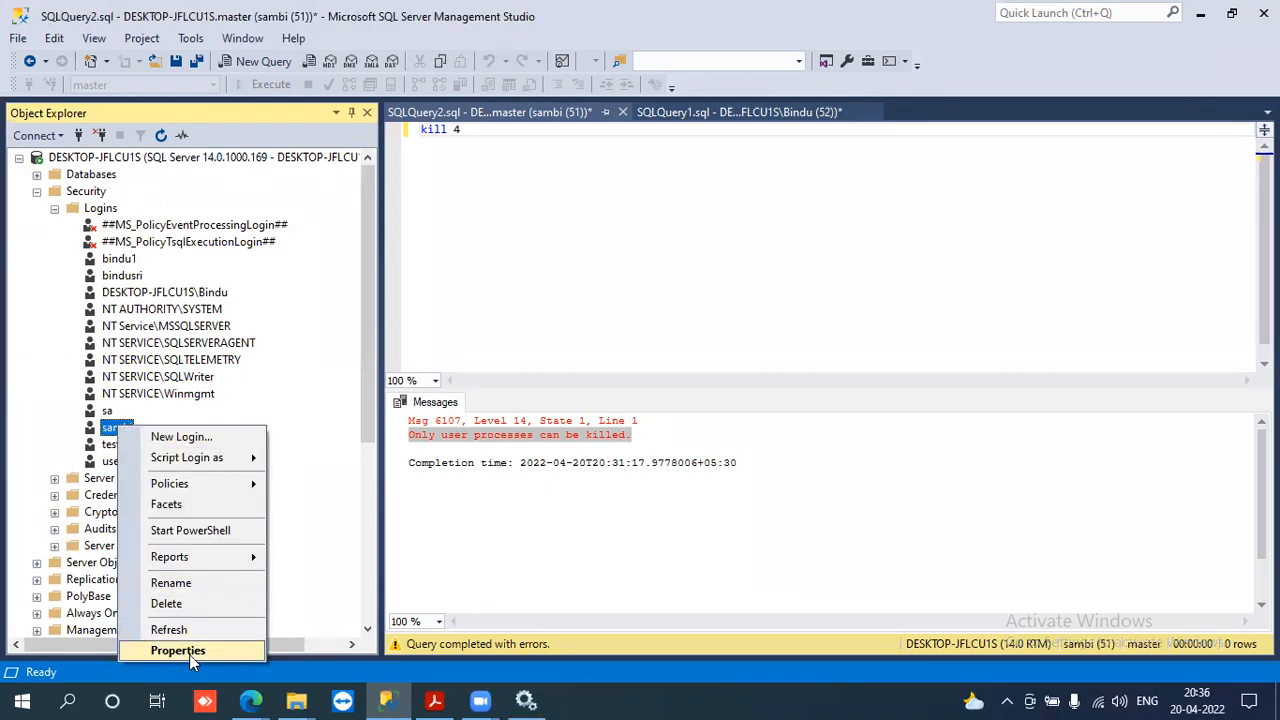
click(189, 651)
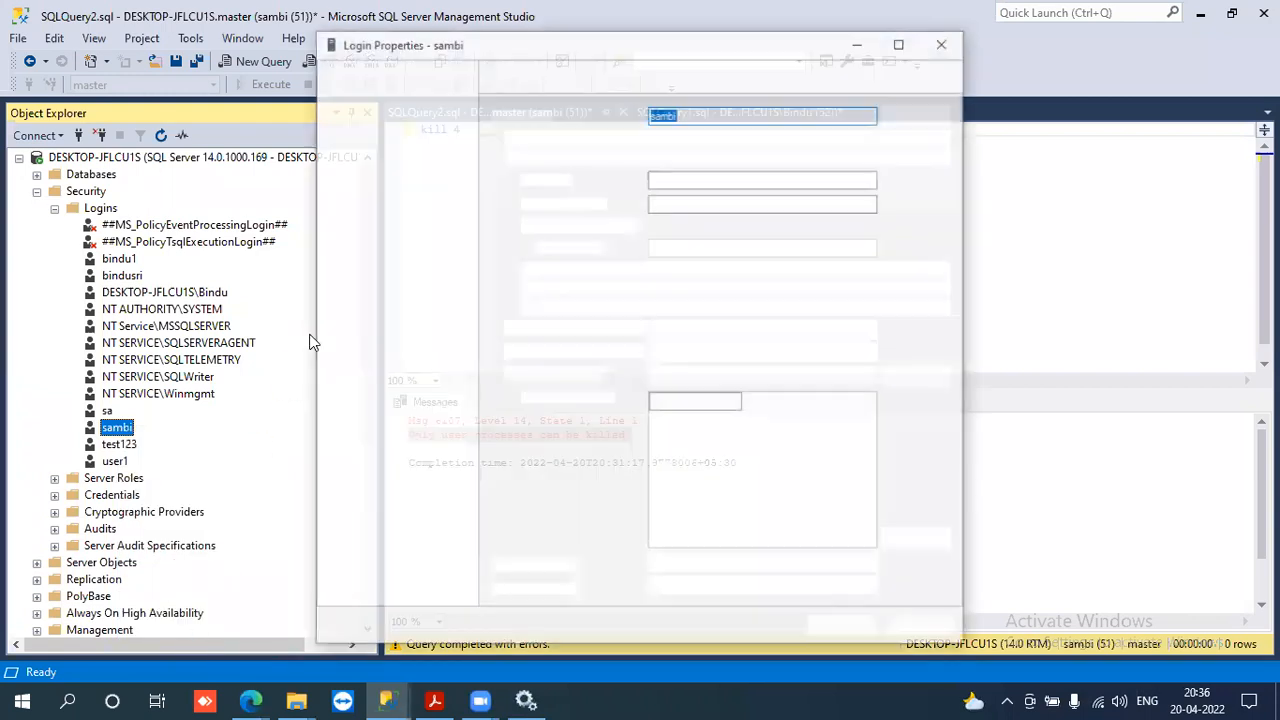
click(372, 100)
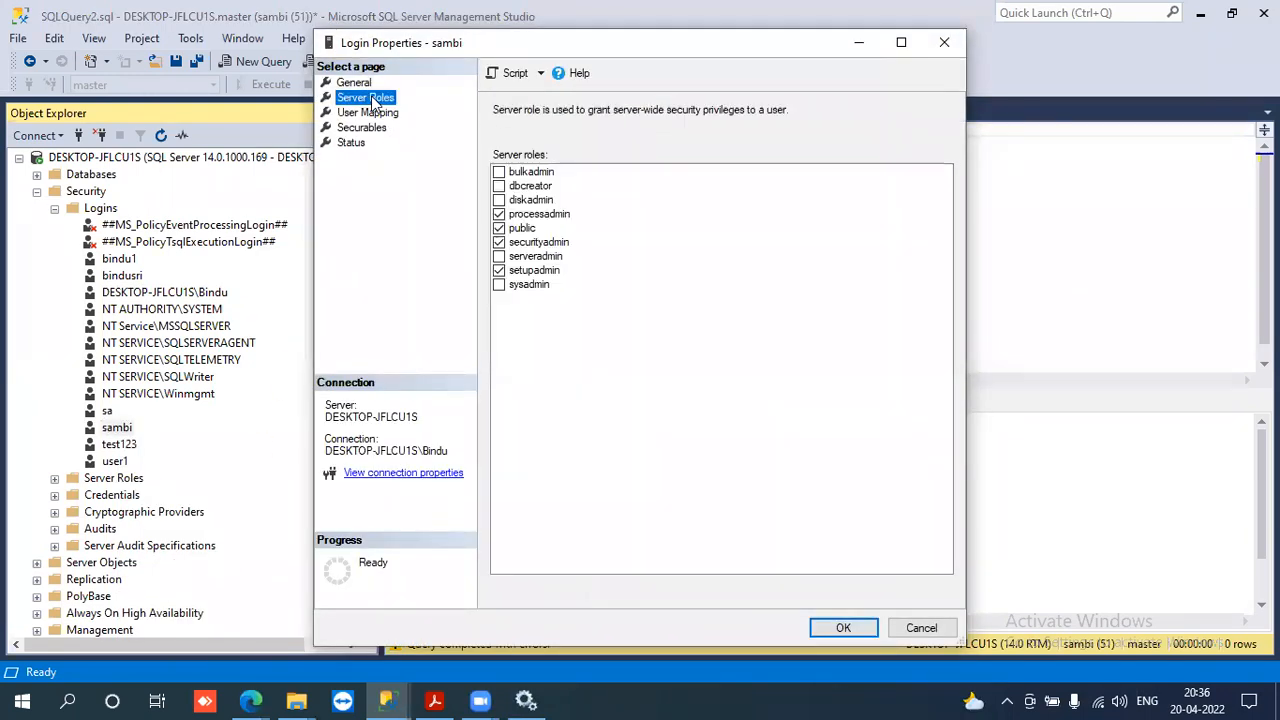
click(501, 286)
click(499, 285)
click(843, 627)
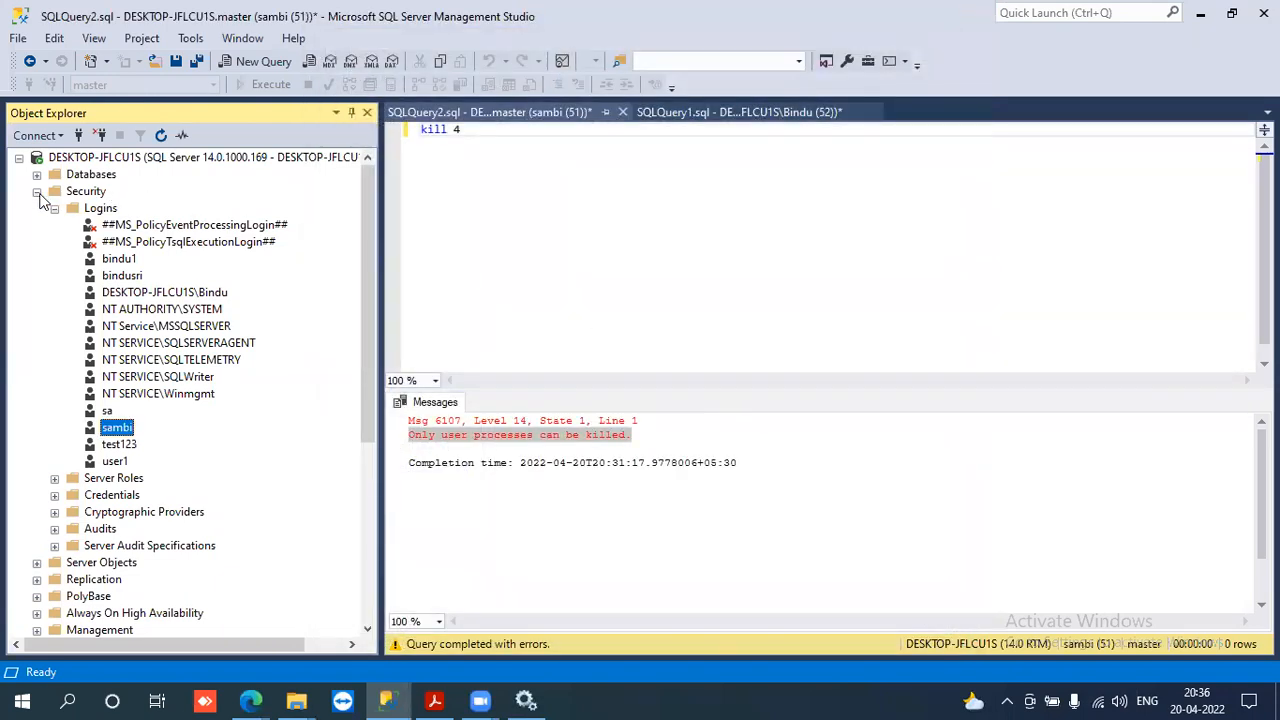
- Collapse the first connection and start creating a new linked server under the second connection's Server Objects
click(36, 191)
click(19, 157)
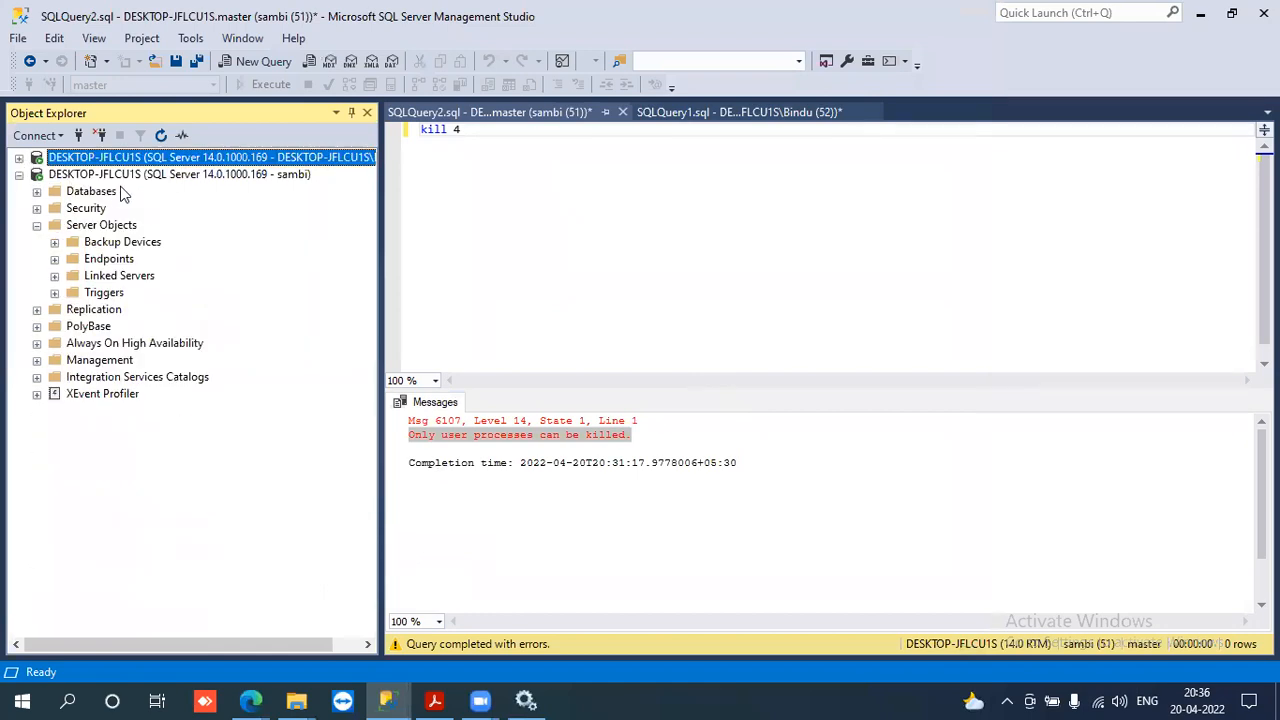
right_click(96, 279)
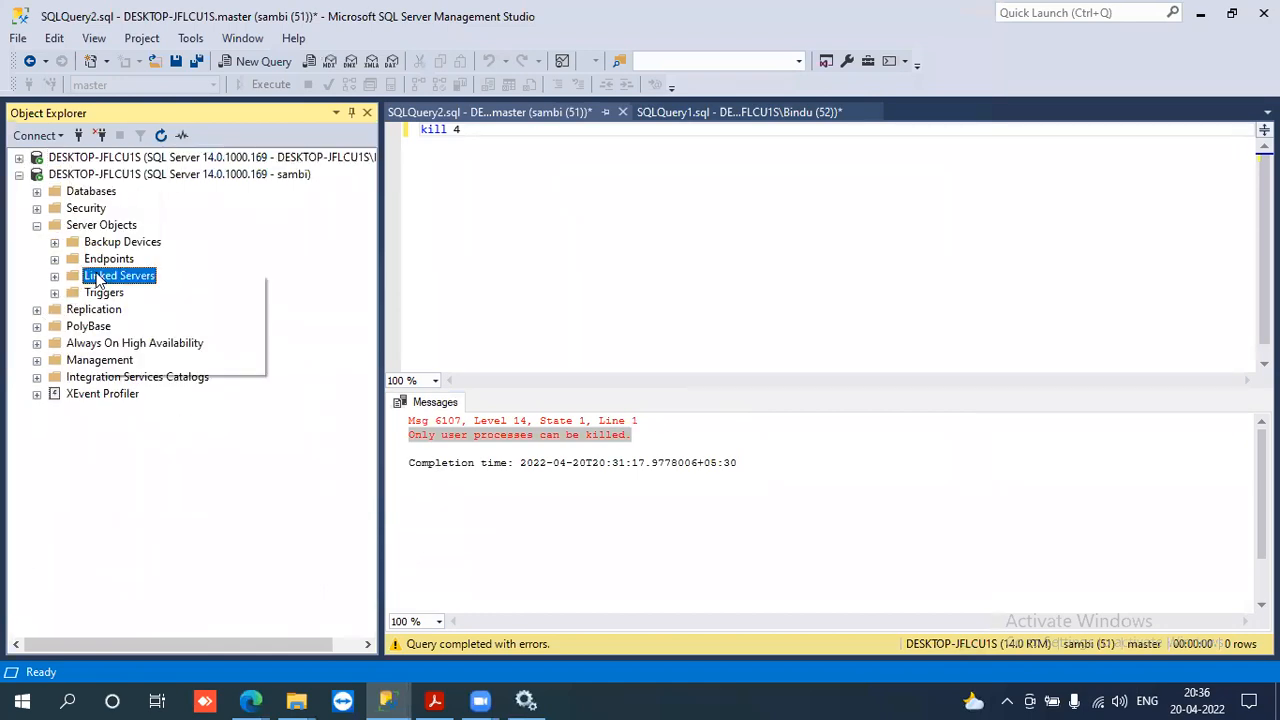
click(140, 279)
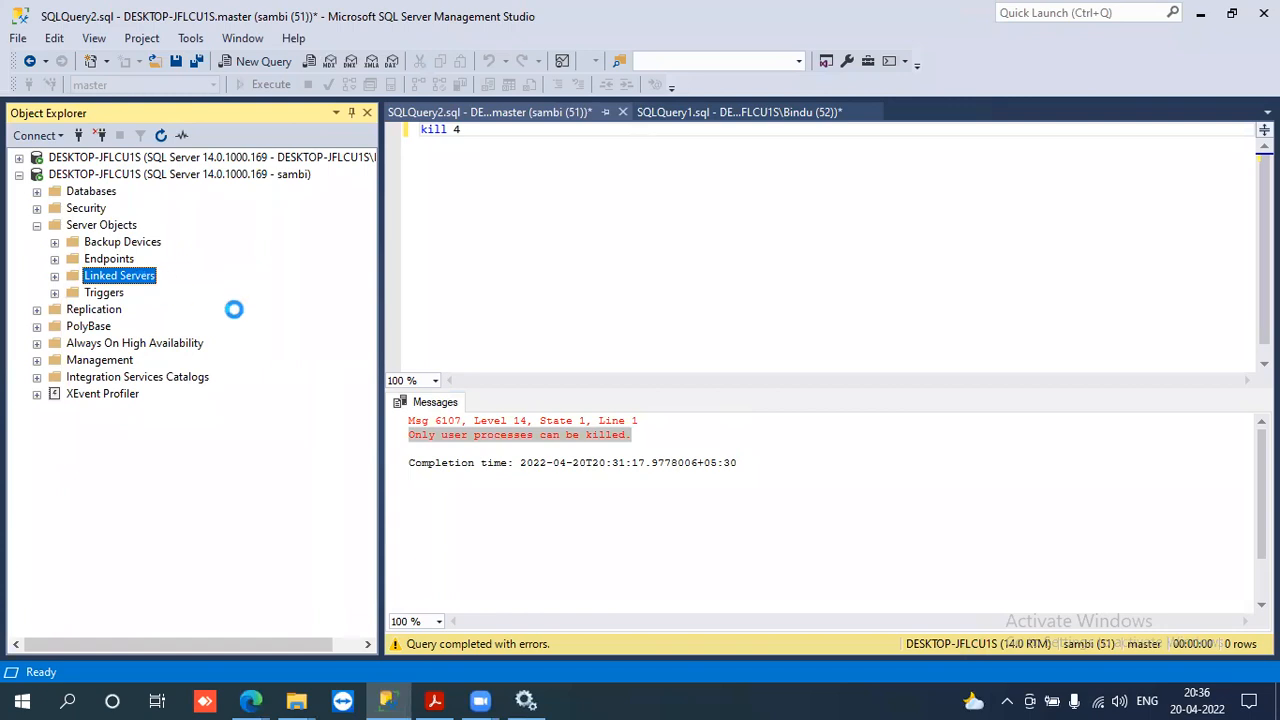
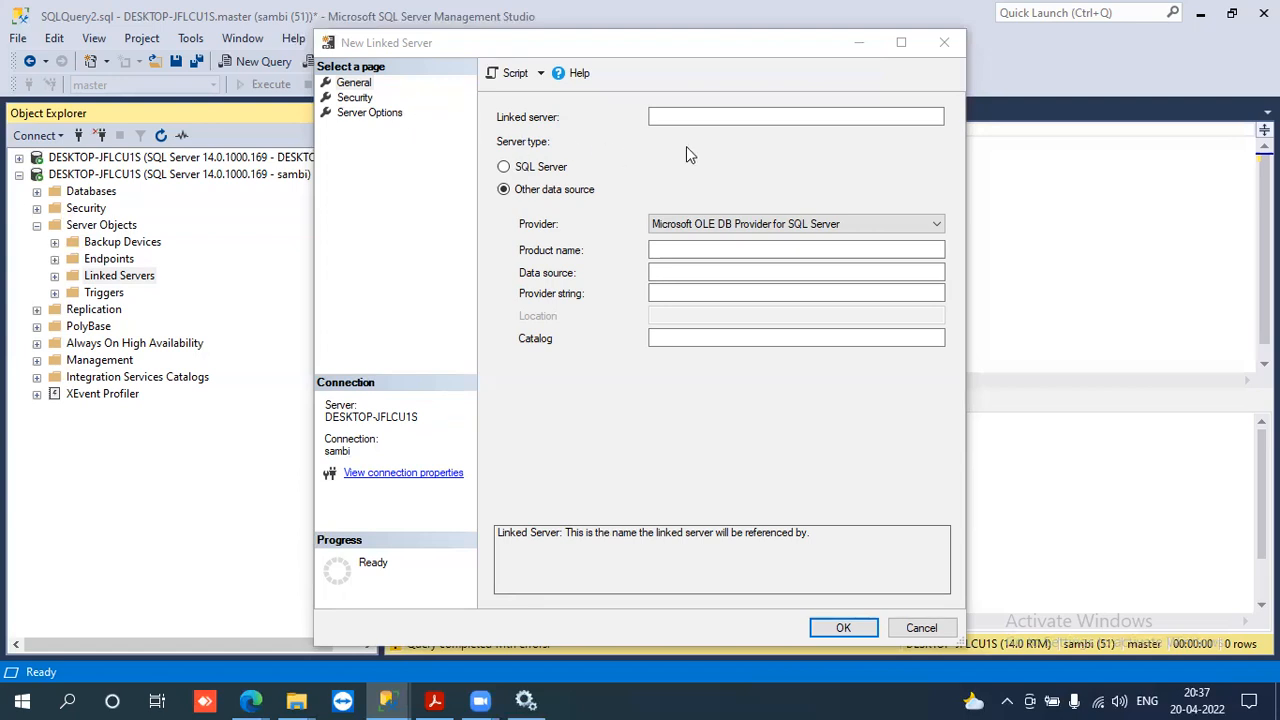
- Name the linked server SQLSERVER2016_HD, look at the other data source provider settings, and set the server type to SQL Server
click(665, 117)
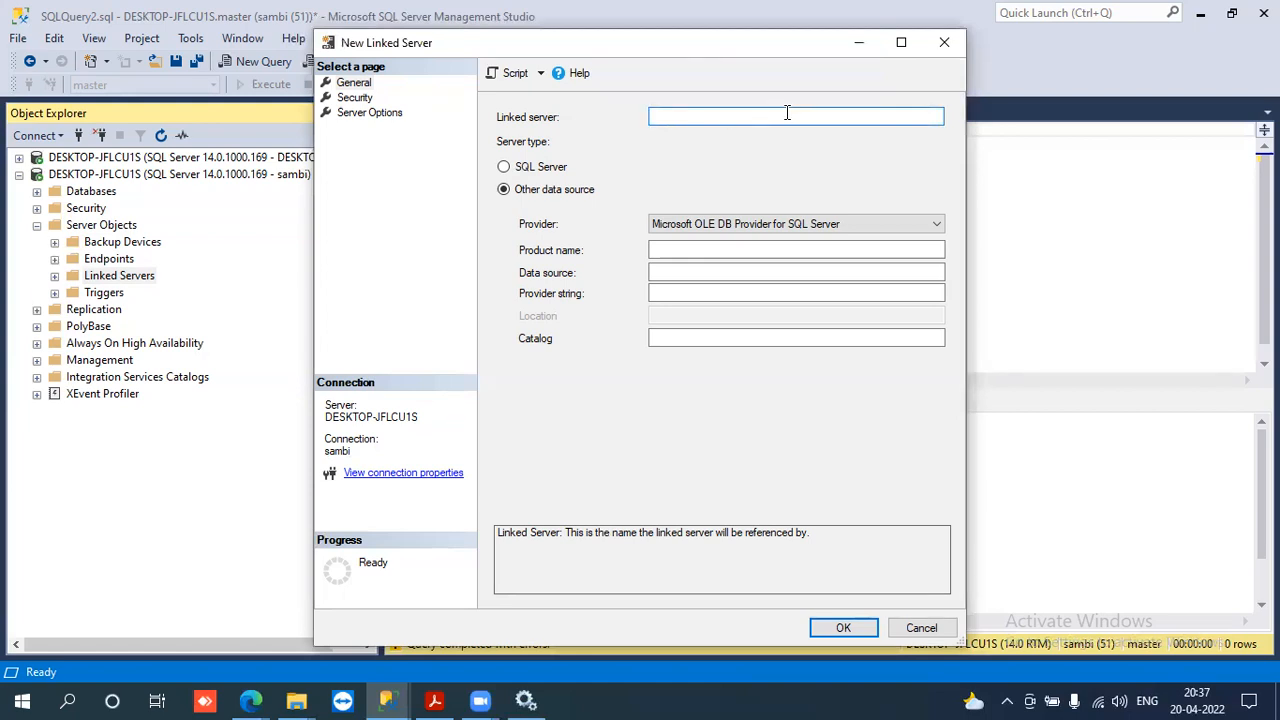
text(M)
key(BackSpace)
text(SQLSERVER)
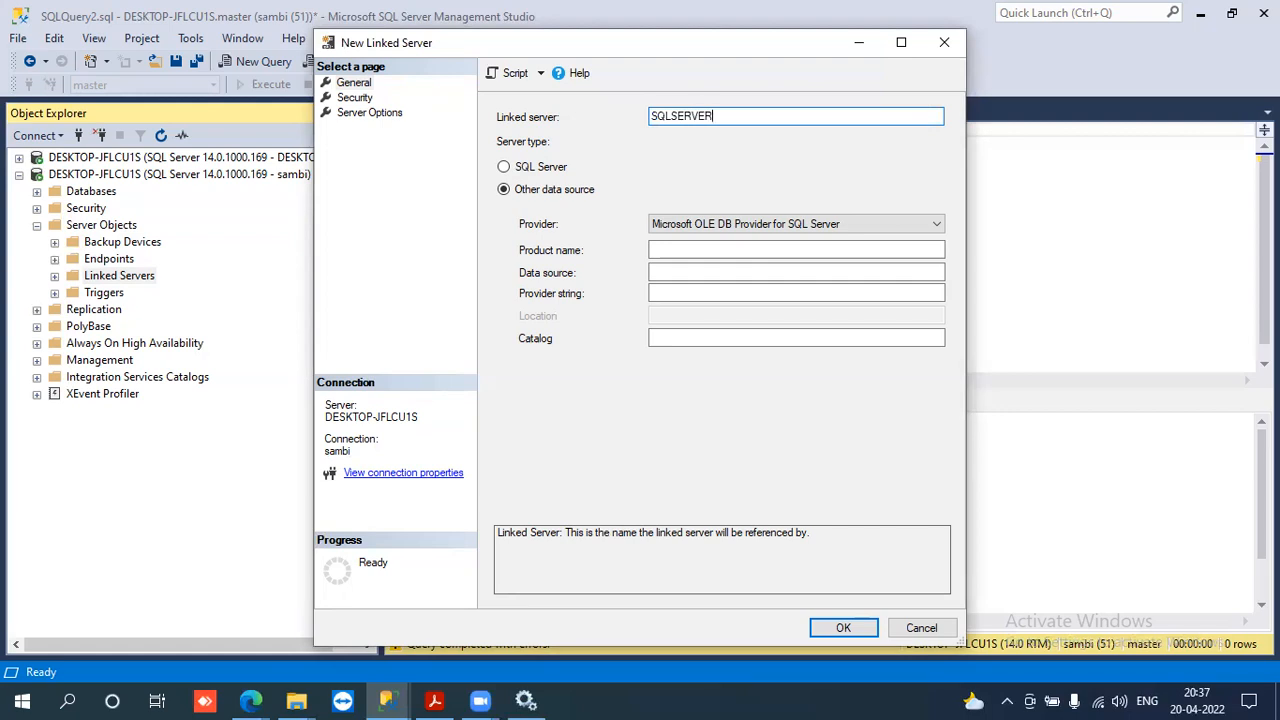
text(2016_HD)
click(519, 172)
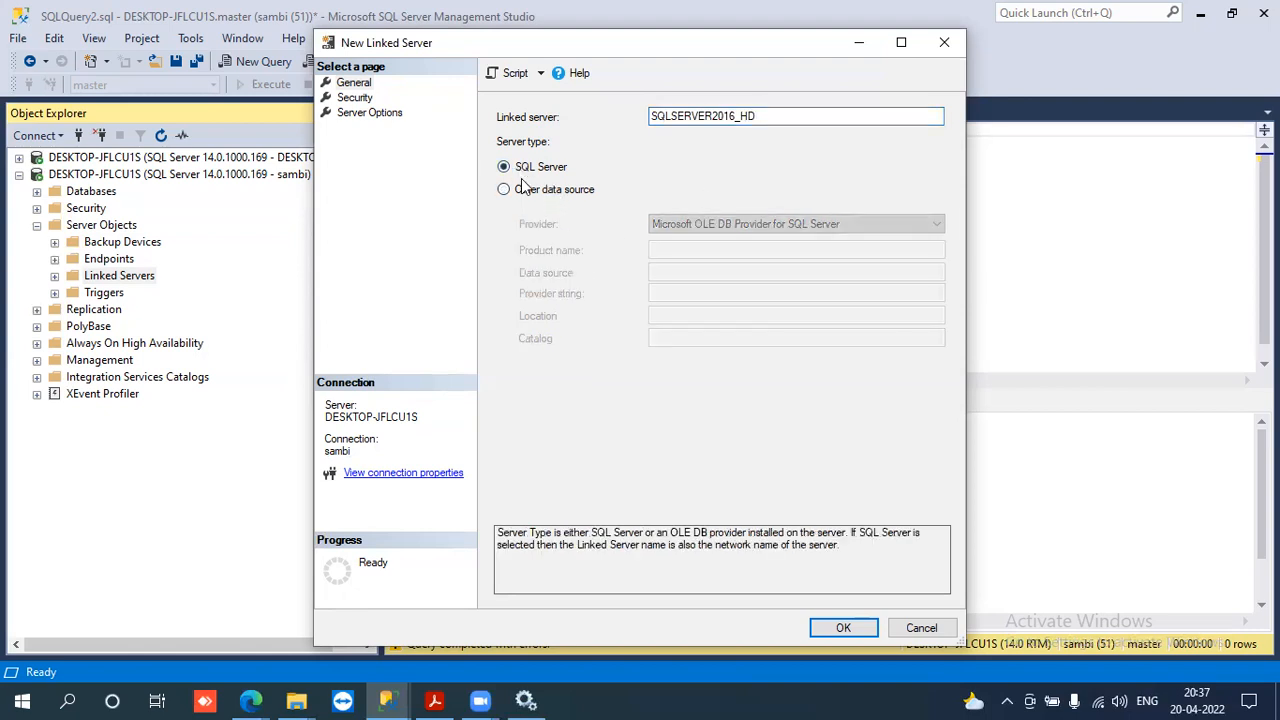
click(506, 194)
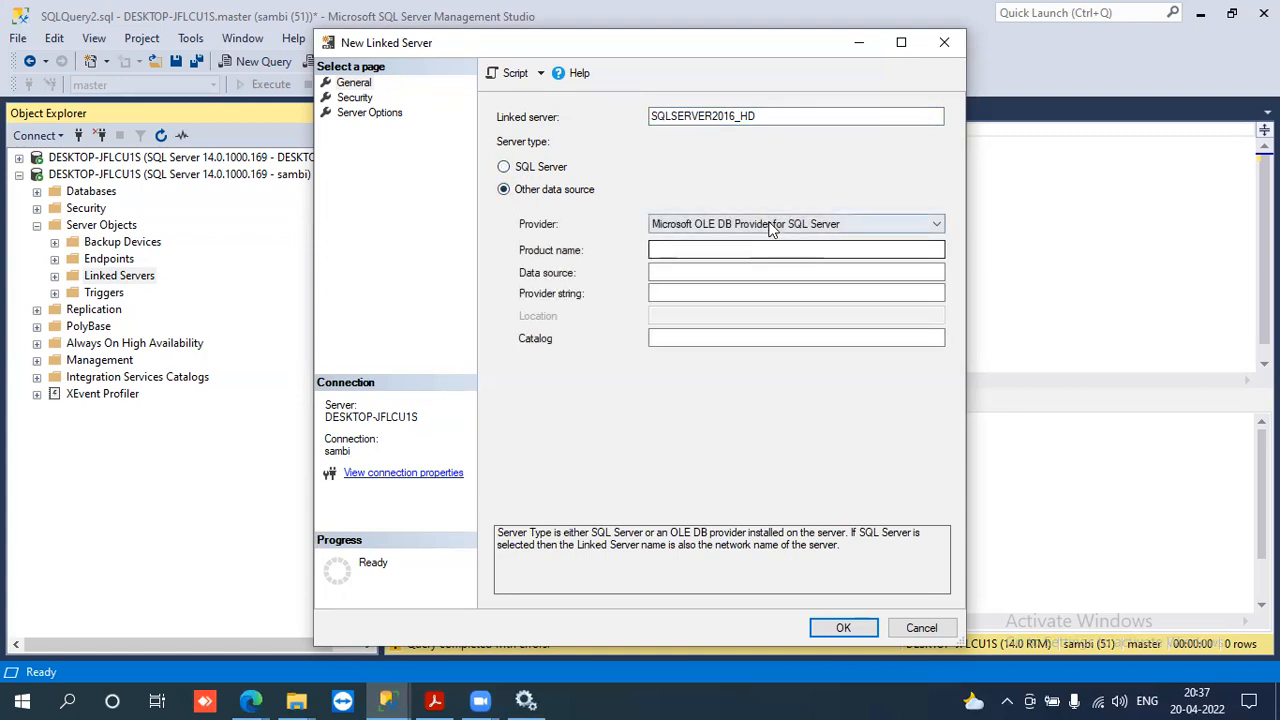
click(866, 229)
click(866, 233)
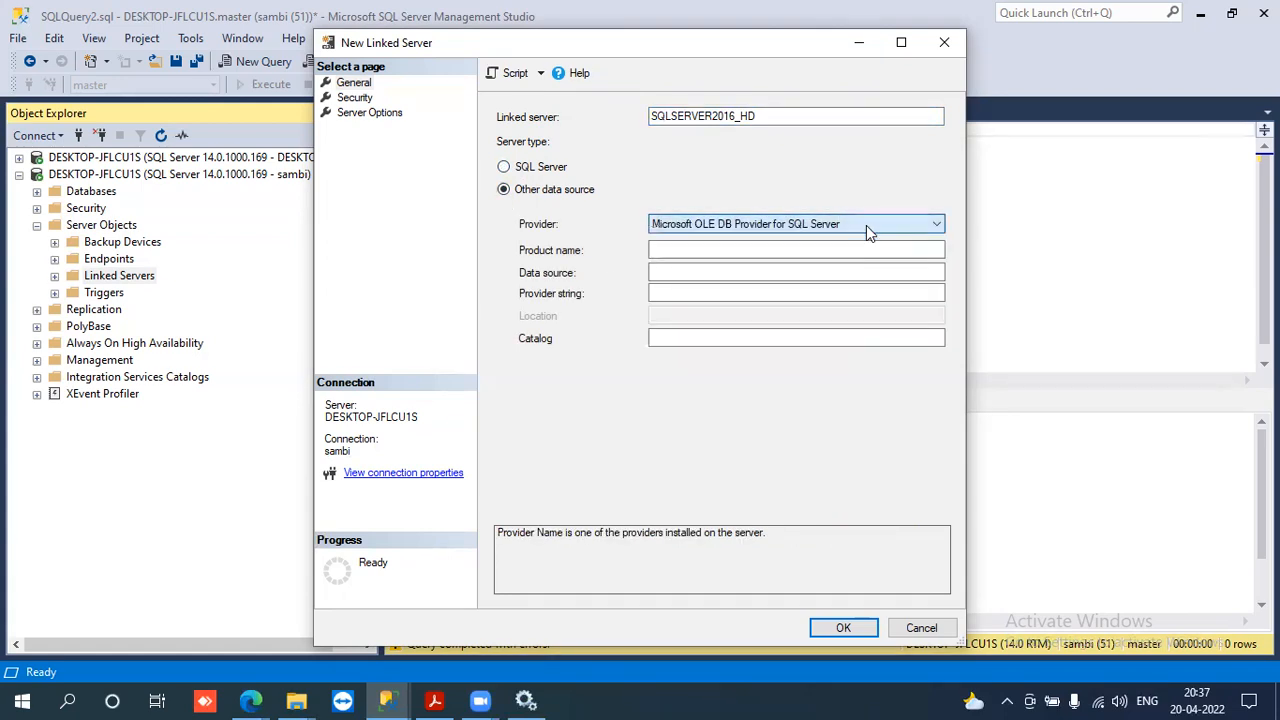
click(682, 251)
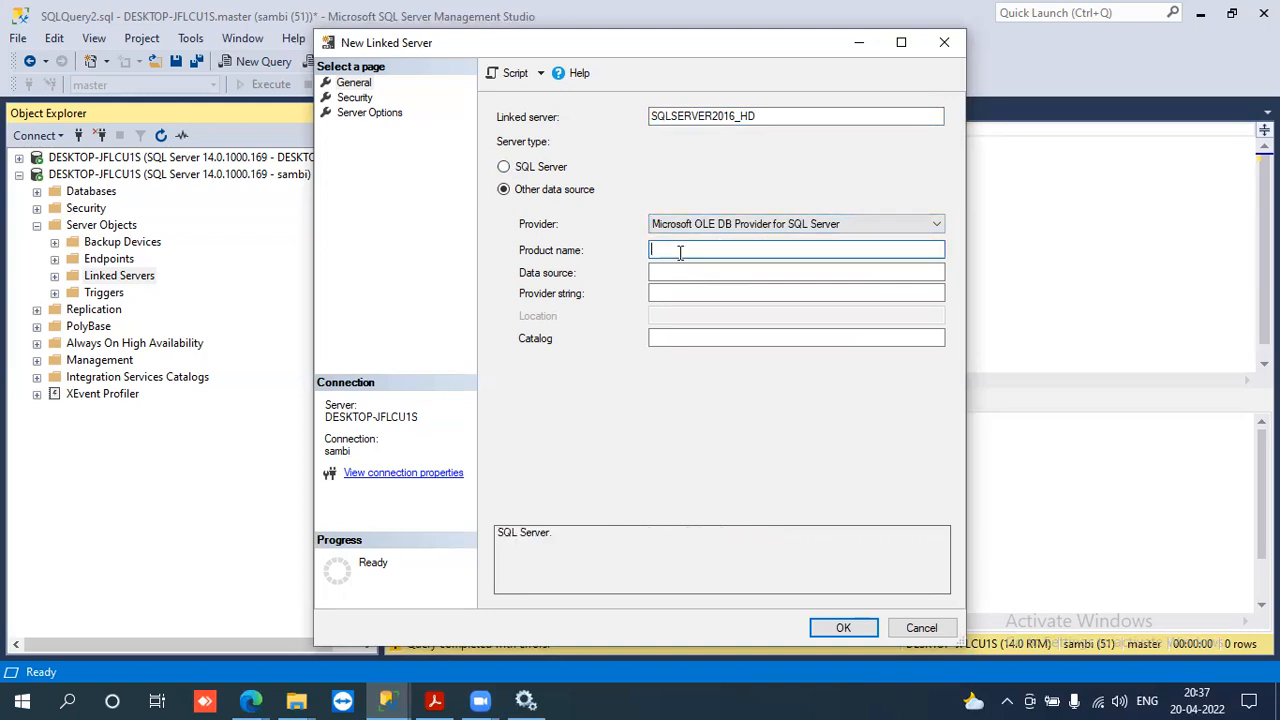
click(505, 167)
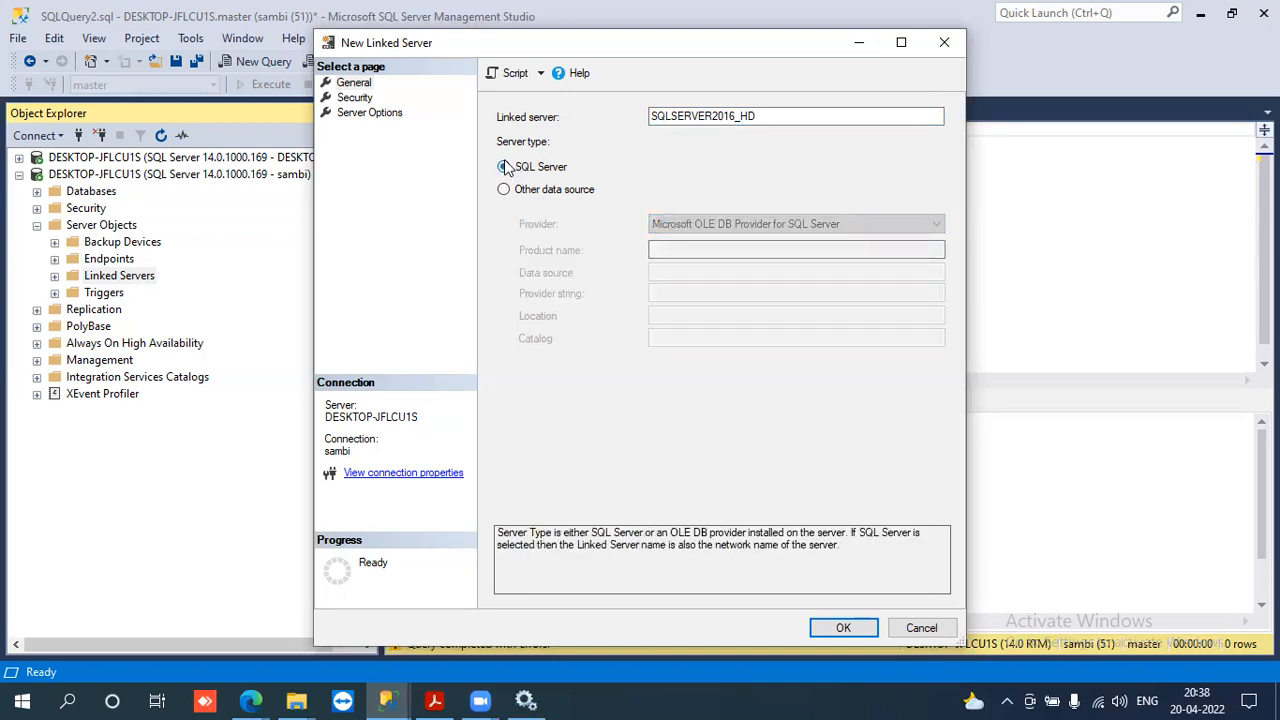
- Set the linked server's security context to remote login sa, enter the remote login's password, review the general settings, and cancel the creation
click(356, 97)
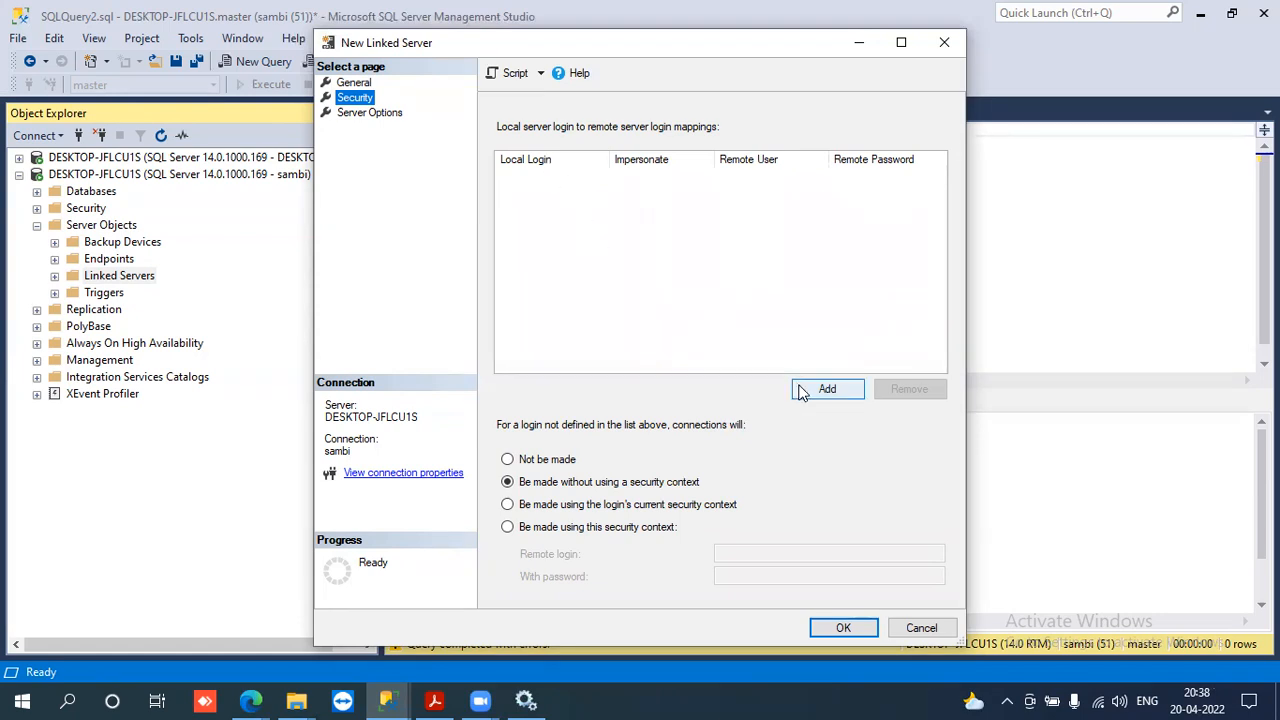
click(507, 528)
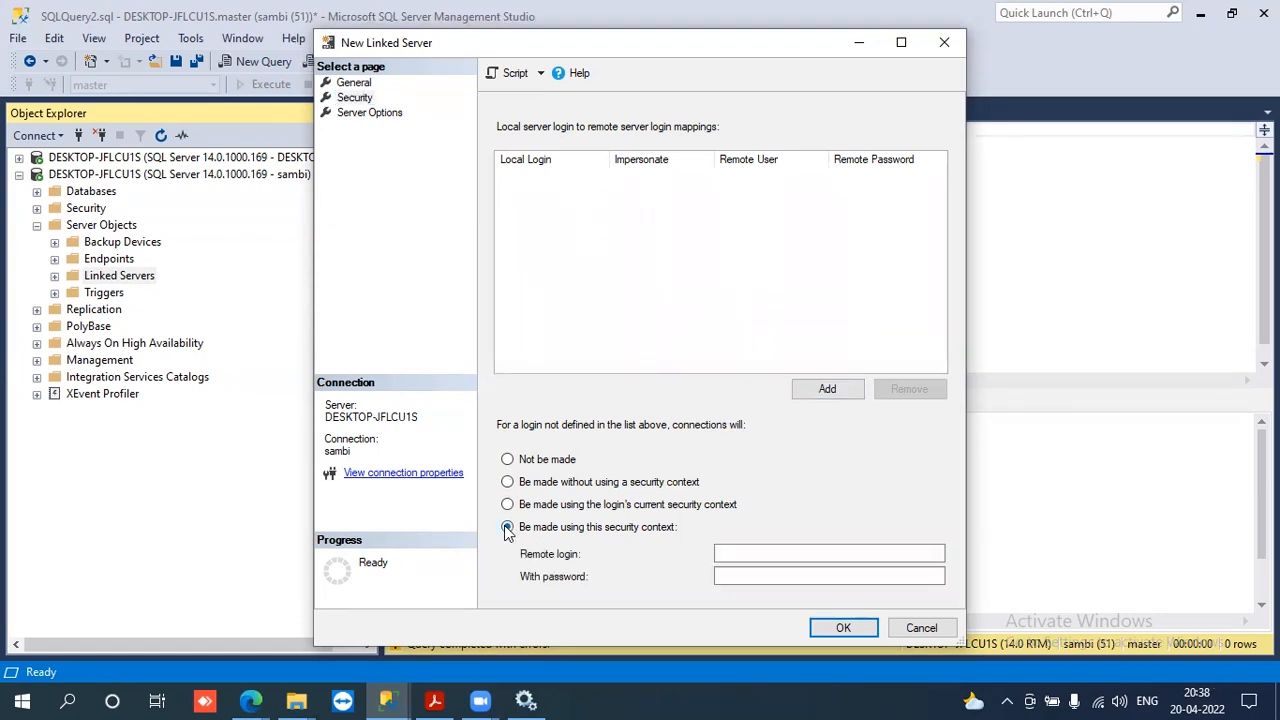
click(729, 554)
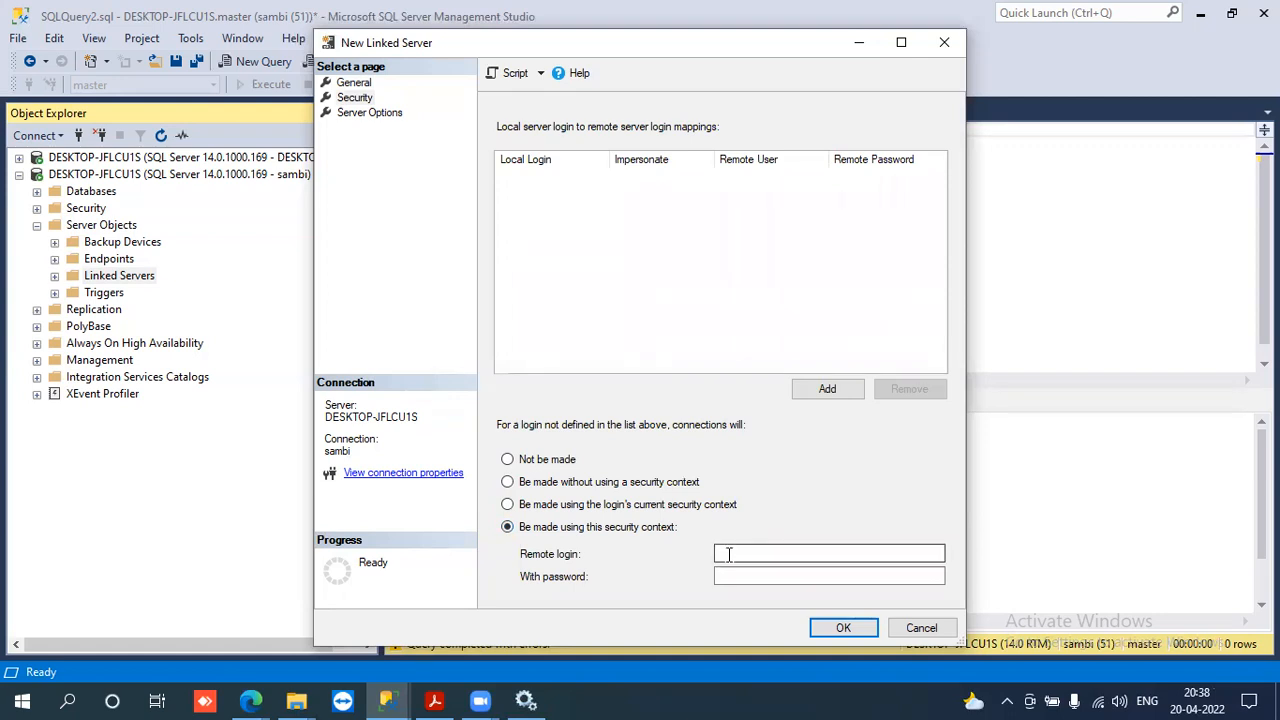
text(as)
key(BackSpace)
key(BackSpace)
text(sa)
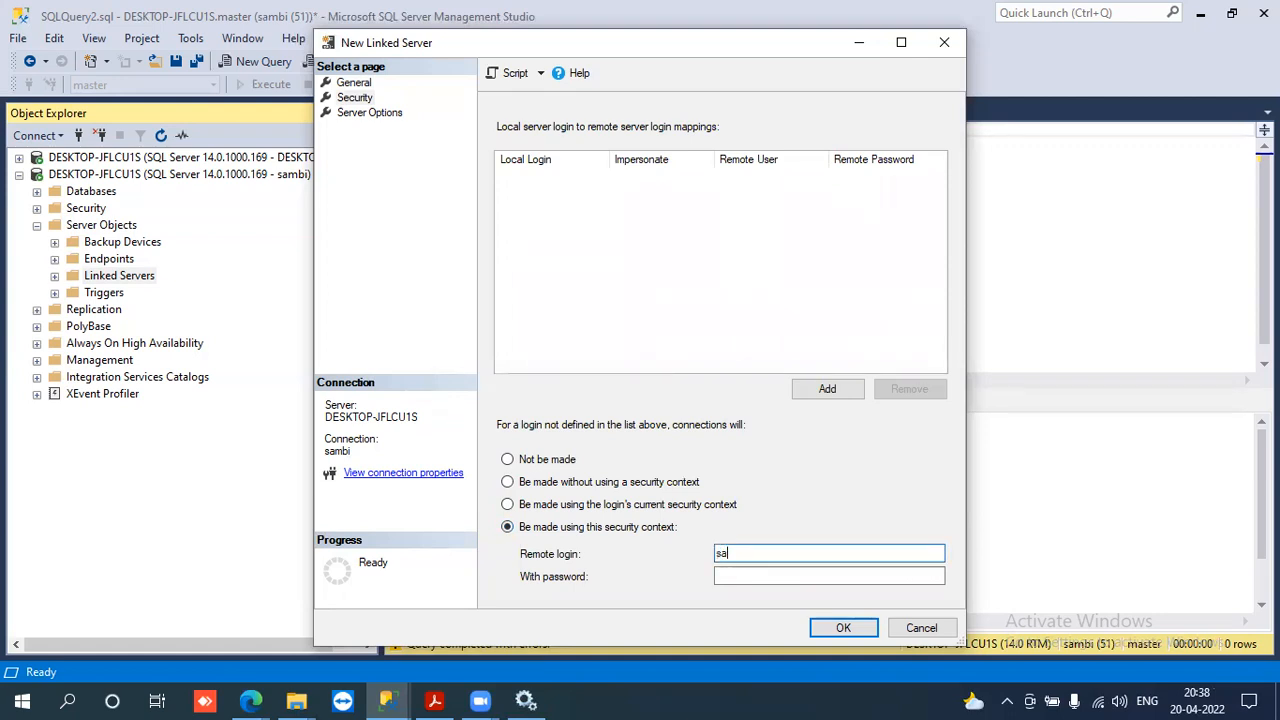
key(Tab)
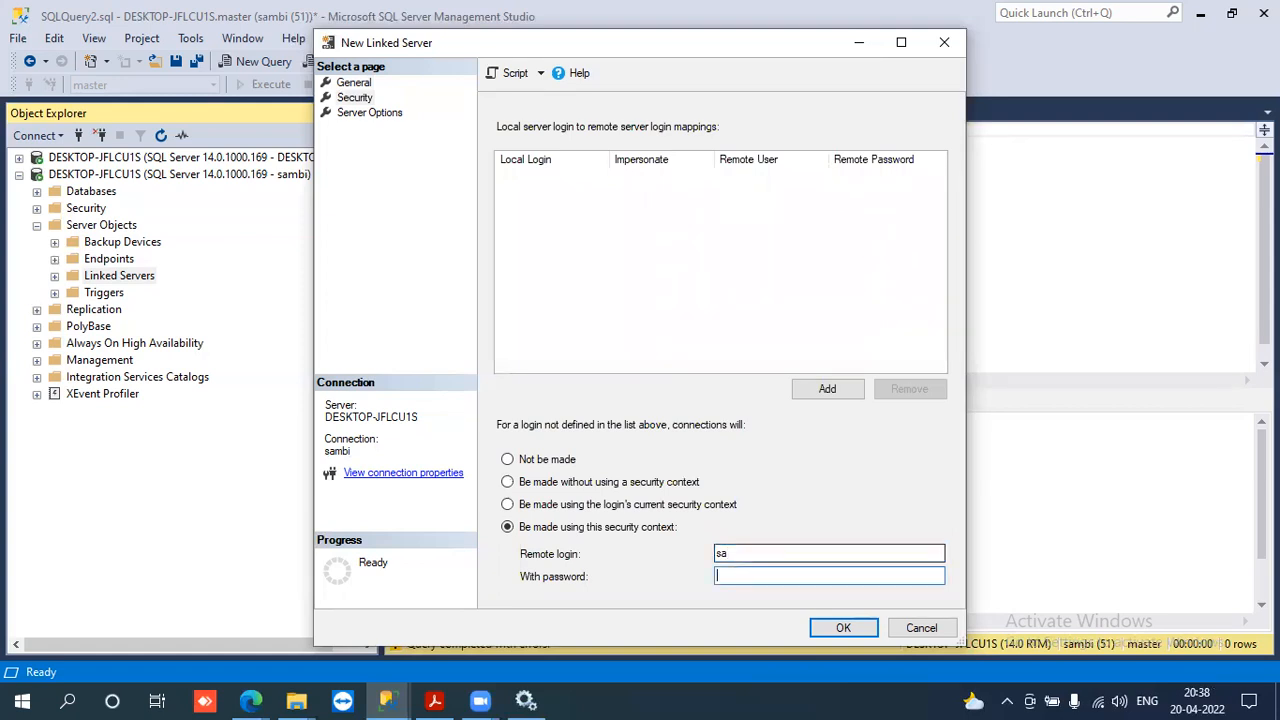
text(*********)
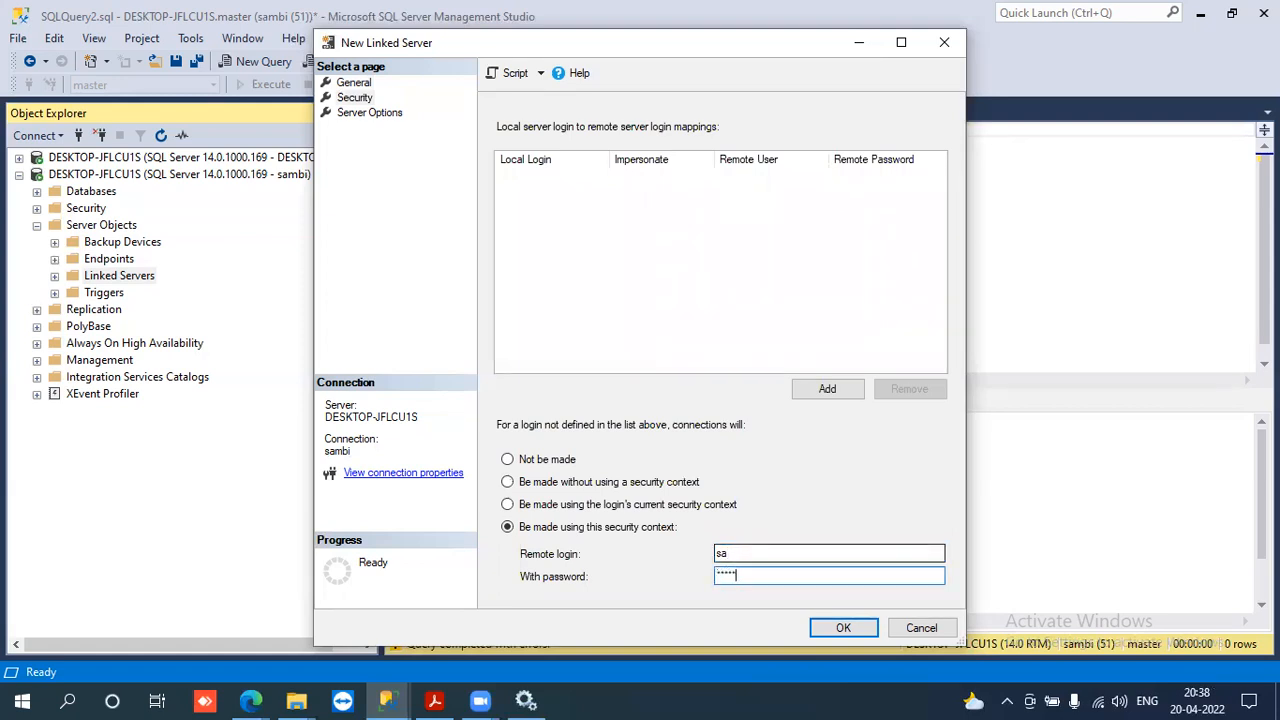
text(**)
click(370, 113)
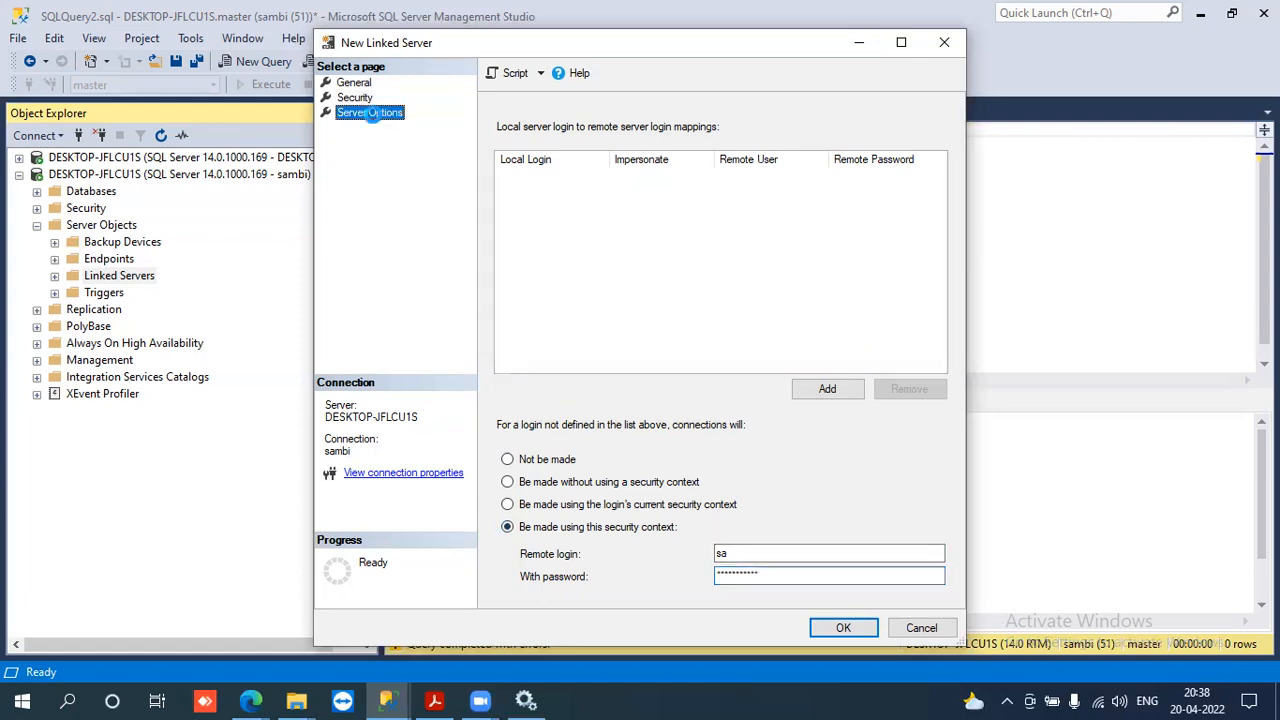
click(356, 84)
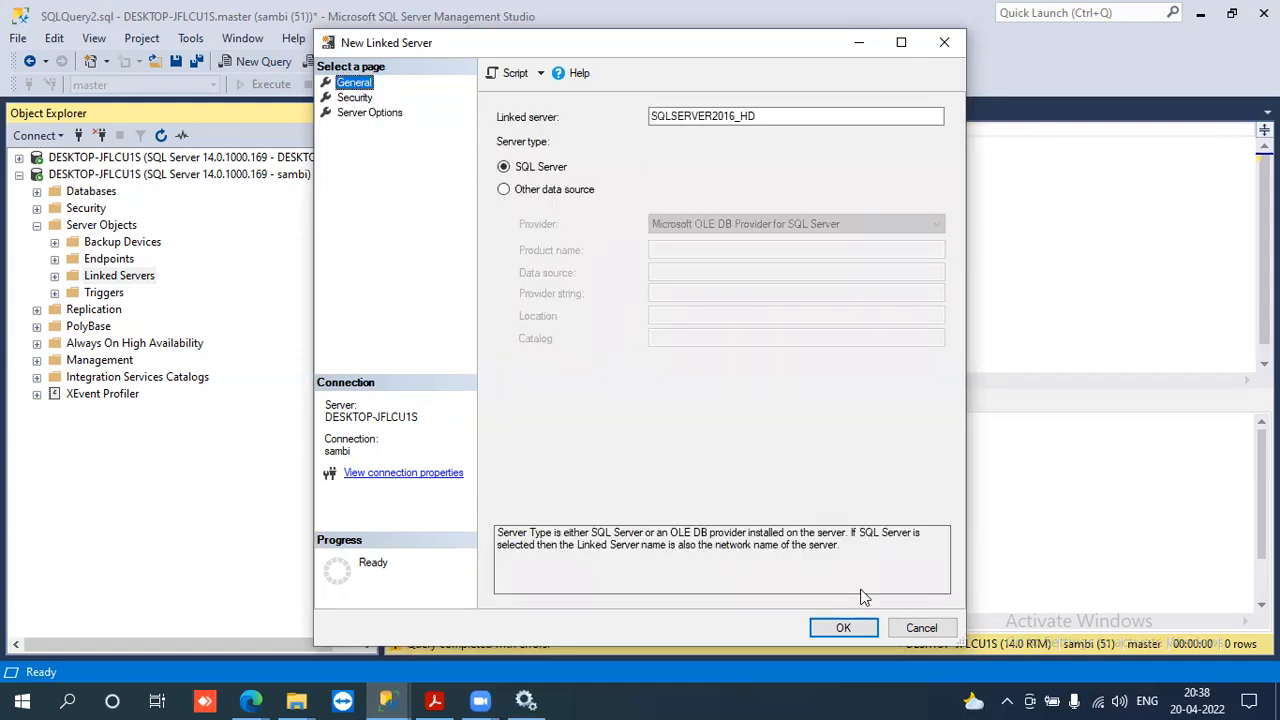
click(920, 629)
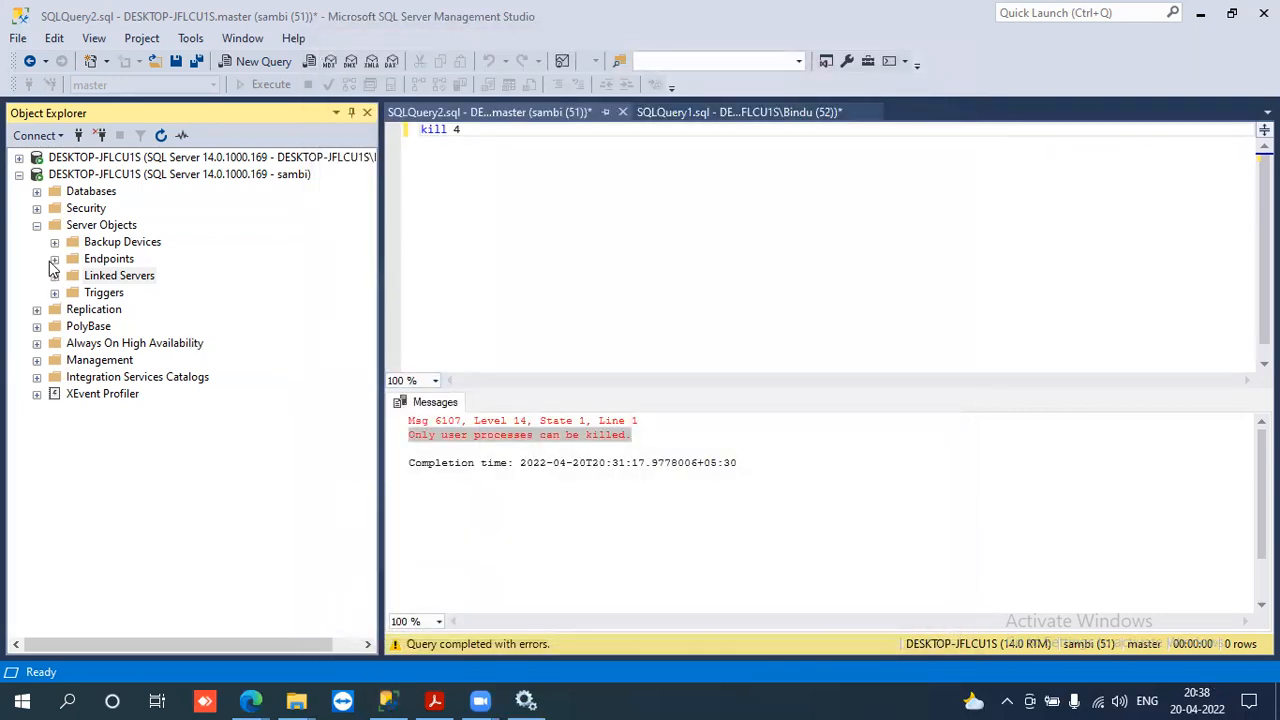
- Check the contents of the second connection's Linked Servers folder, collapse that connection, and expand the first connection
click(54, 277)
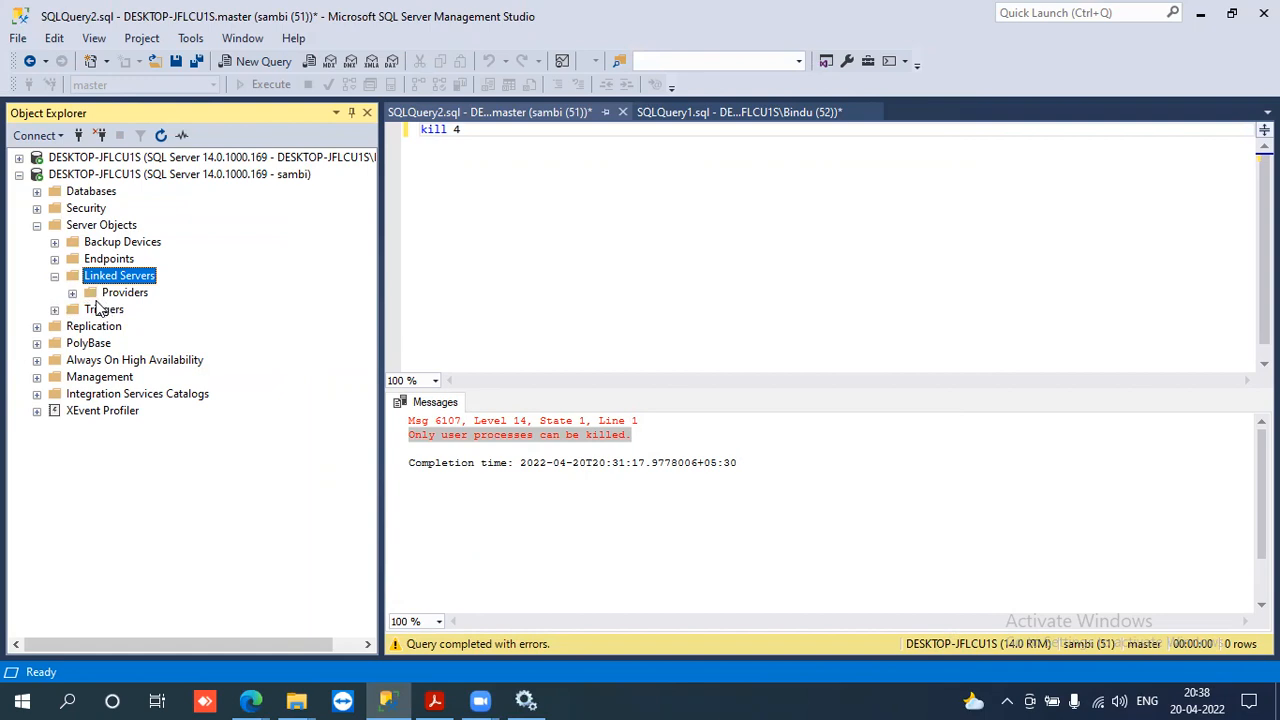
click(55, 278)
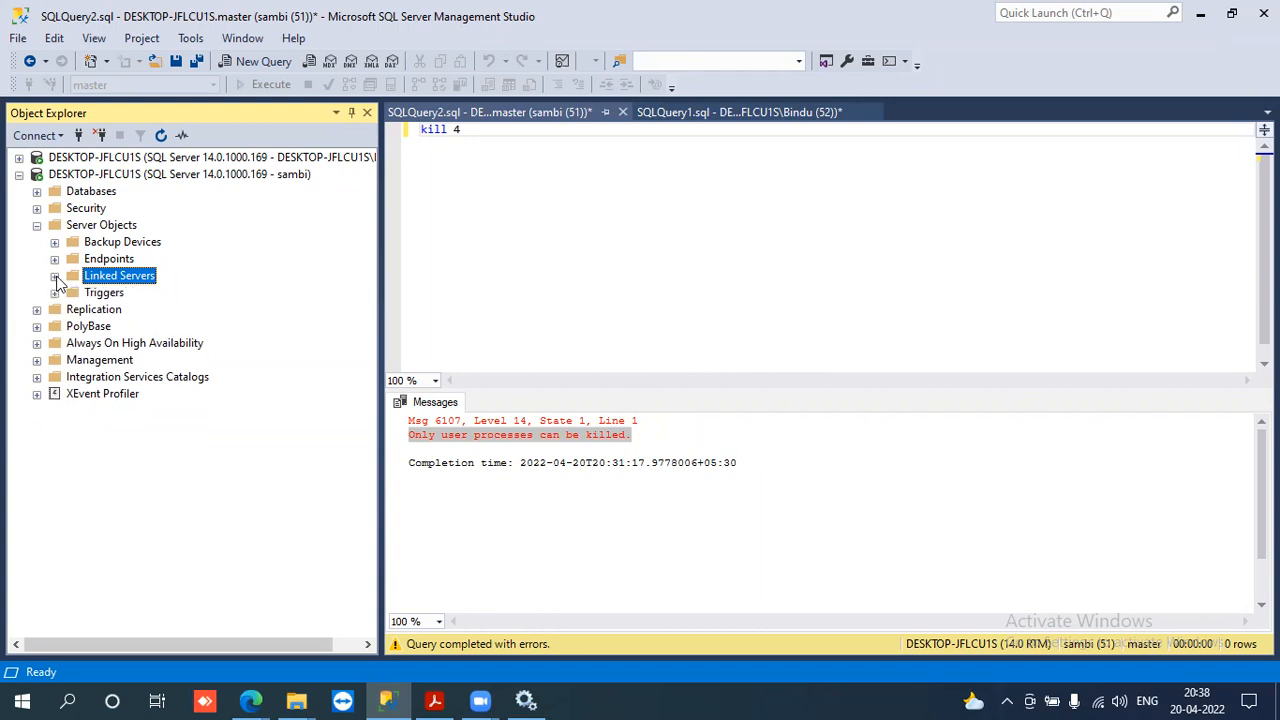
click(37, 225)
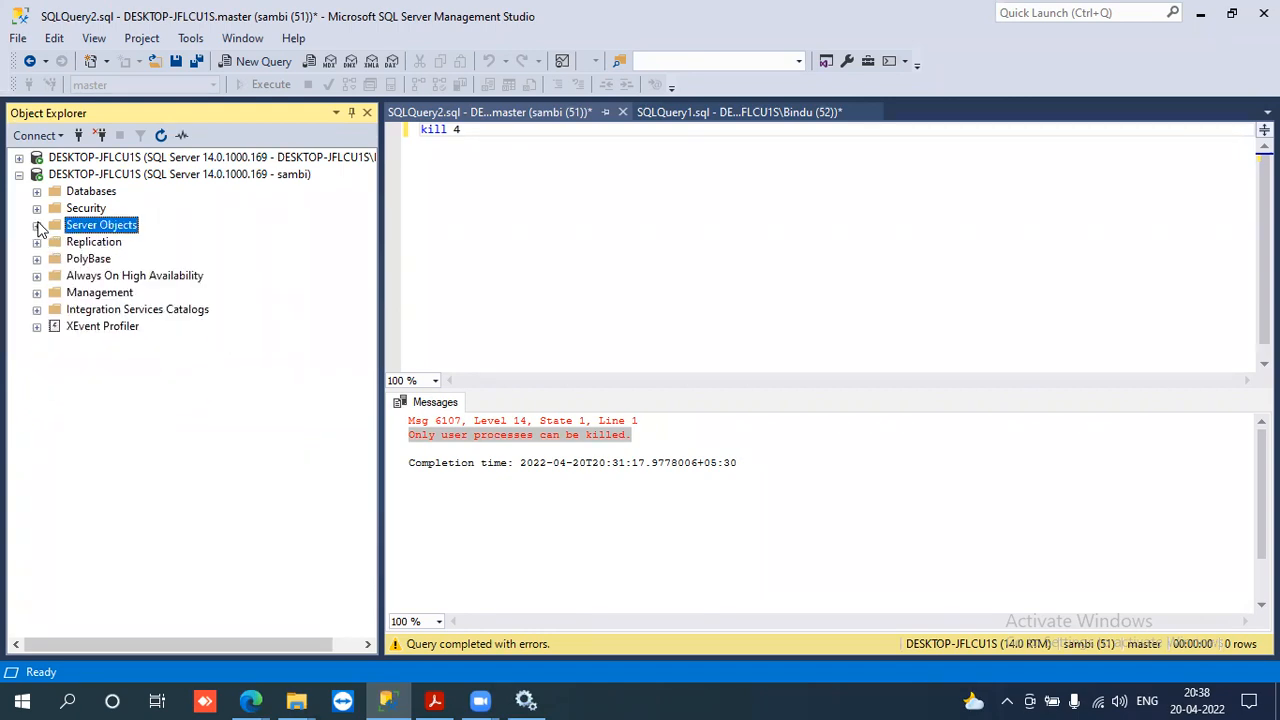
click(19, 174)
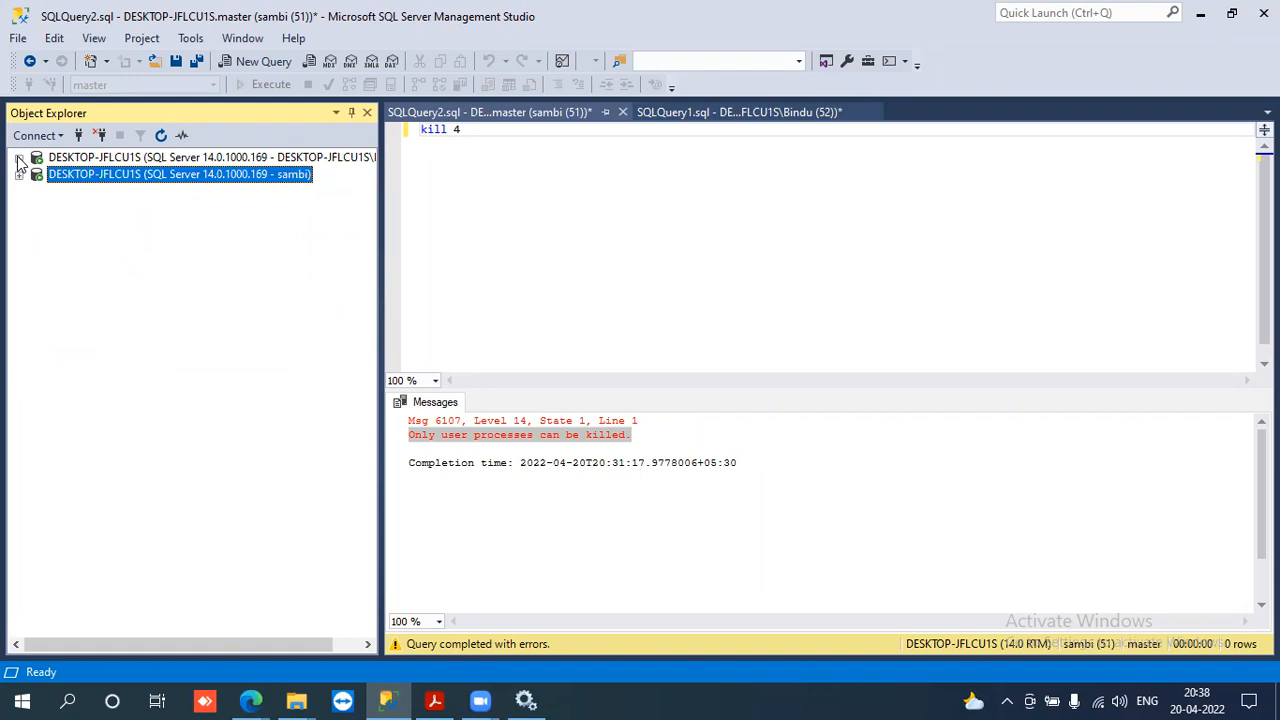
click(18, 157)
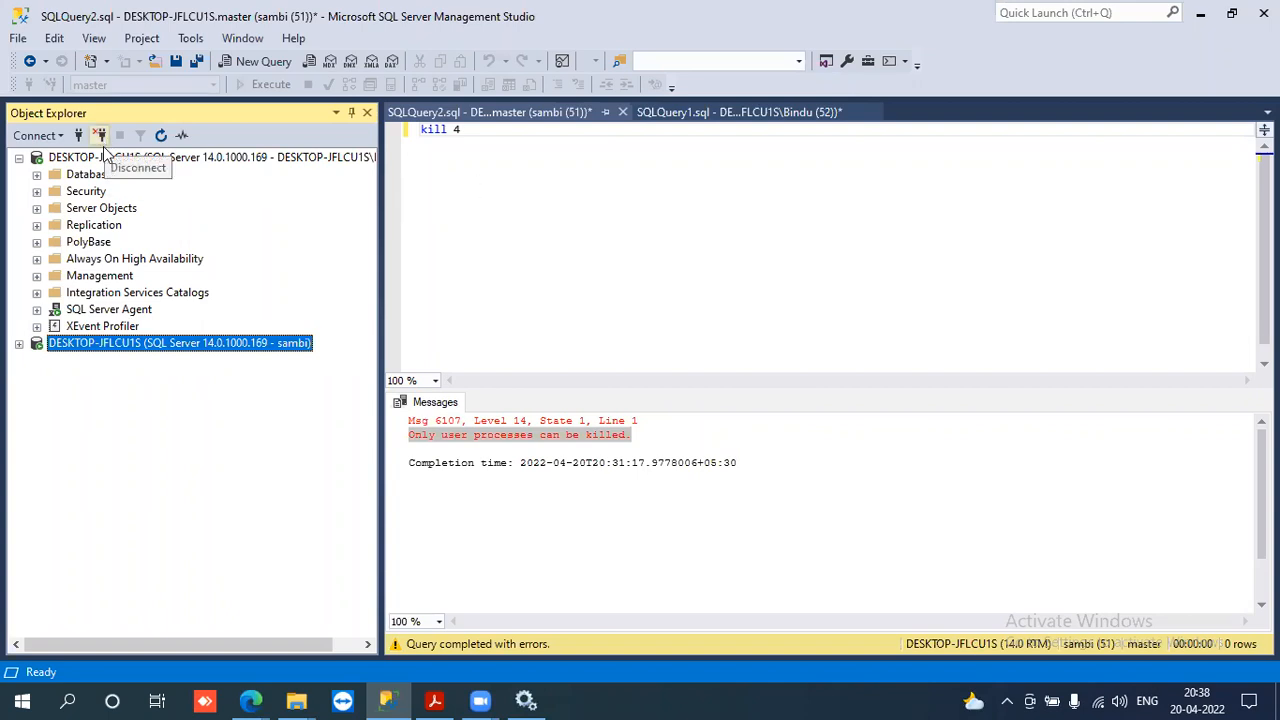
- Switch to Adobe Acrobat Reader and review the fixed server roles, customized roles and server level roles sections of security_mechanism_in_sql_server_1.pdf
click(438, 700)
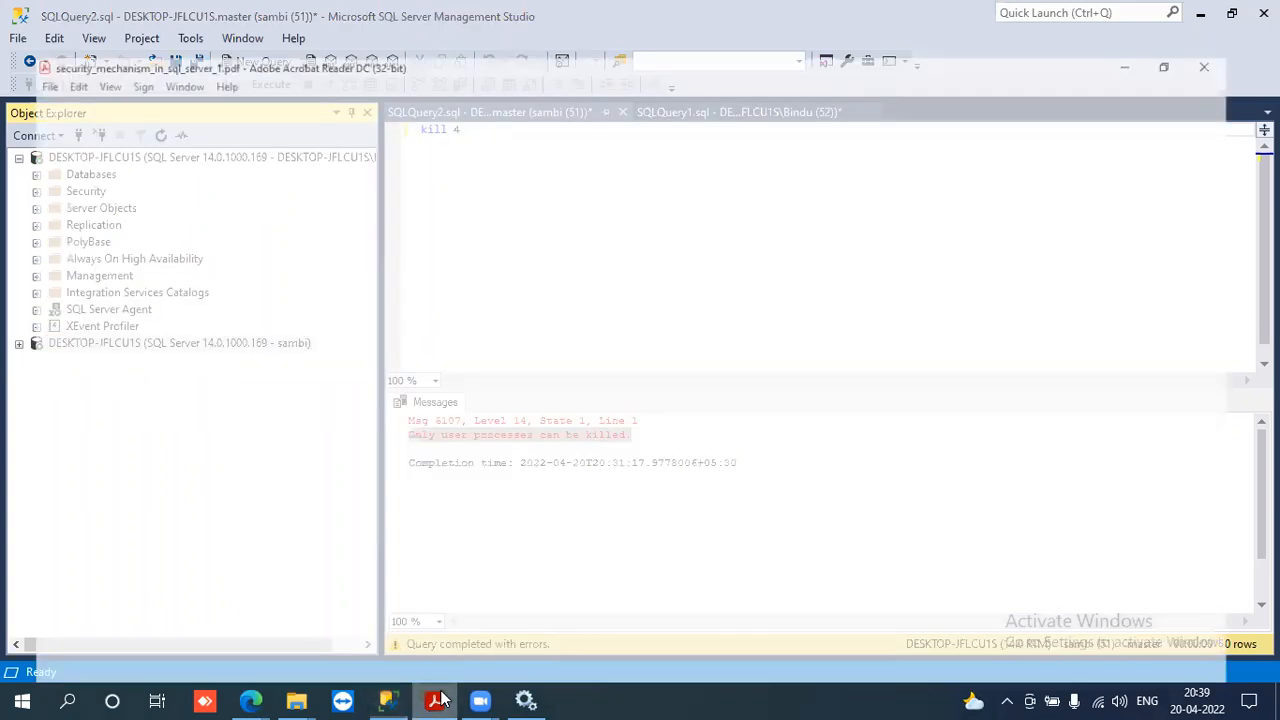
click(509, 373)
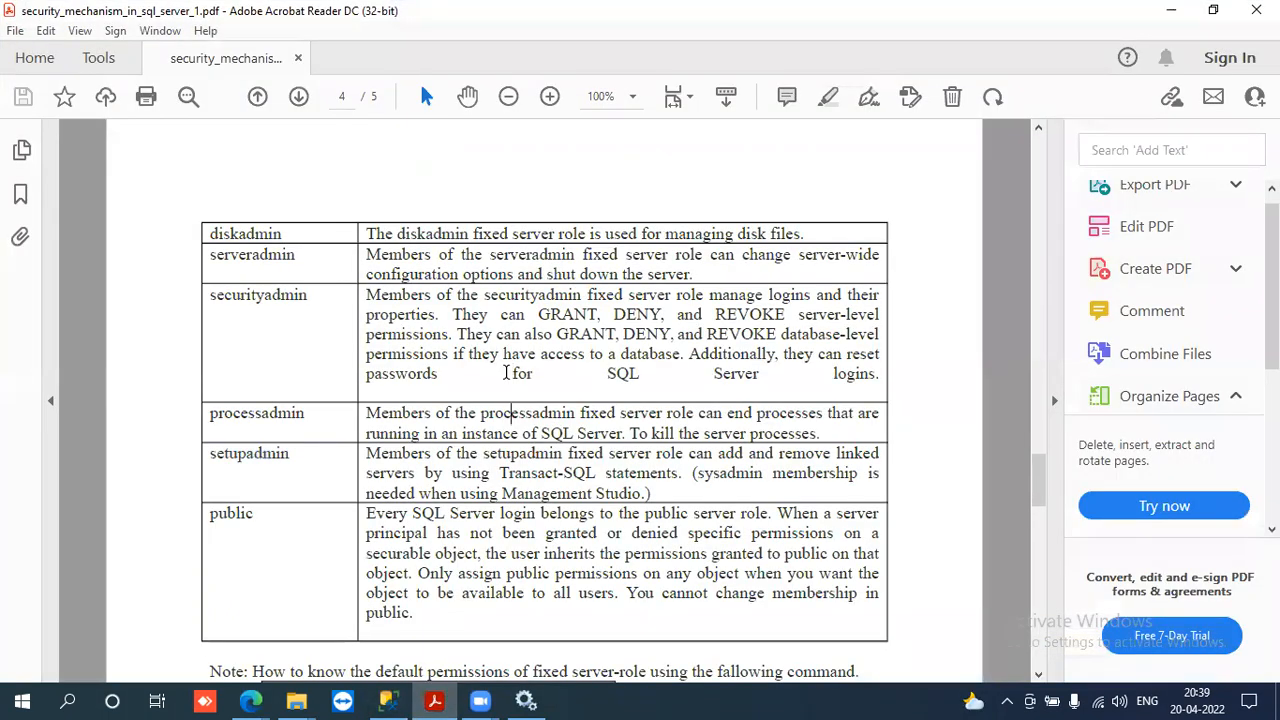
scroll(507, 373, down, 3)
scroll(507, 373, down, 5)
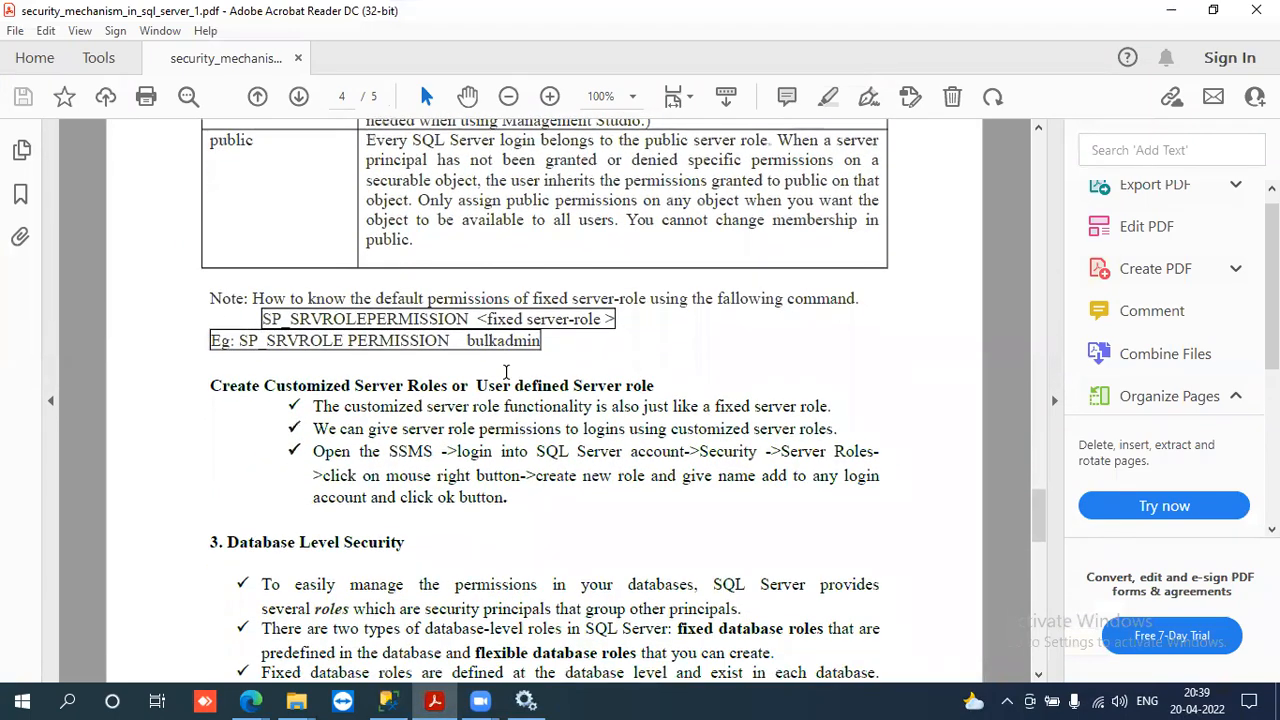
scroll(507, 373, up, 15)
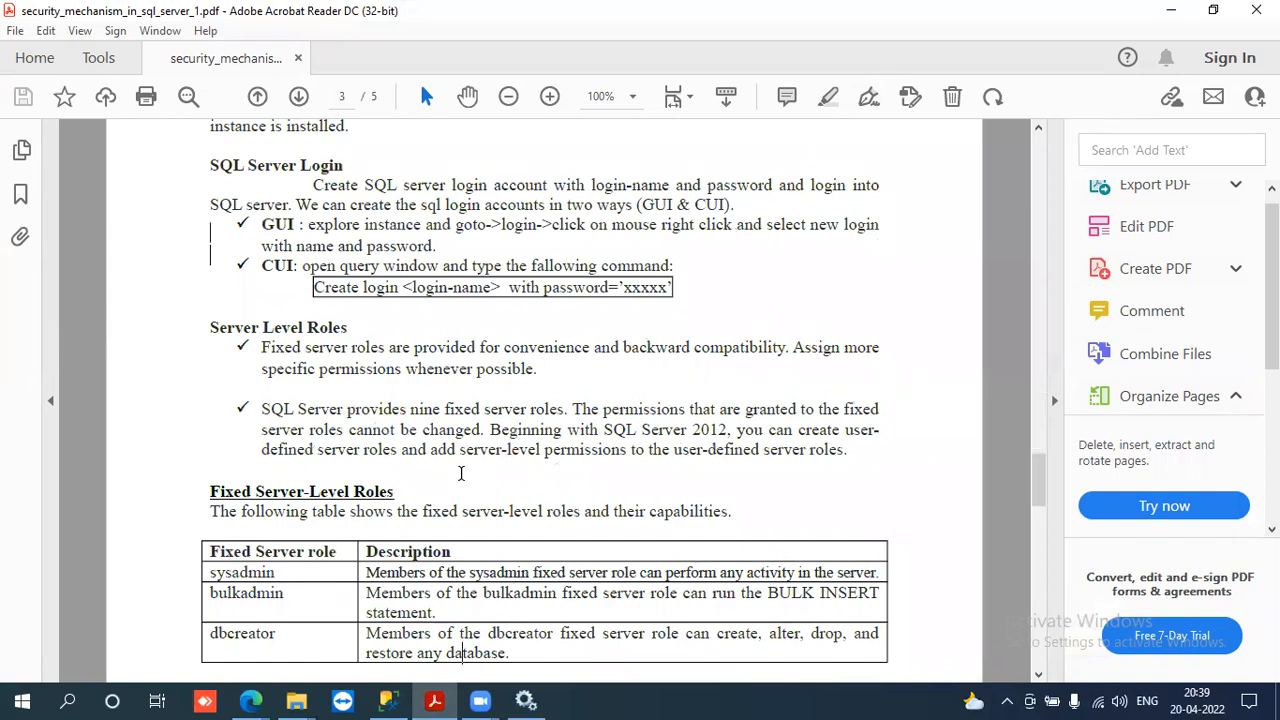
- Review the fixed server roles table on page 4 of the PDF, looking at the serveradmin, processadmin and setupadmin rows
key(Page_Down)
key(Down)
key(Down)
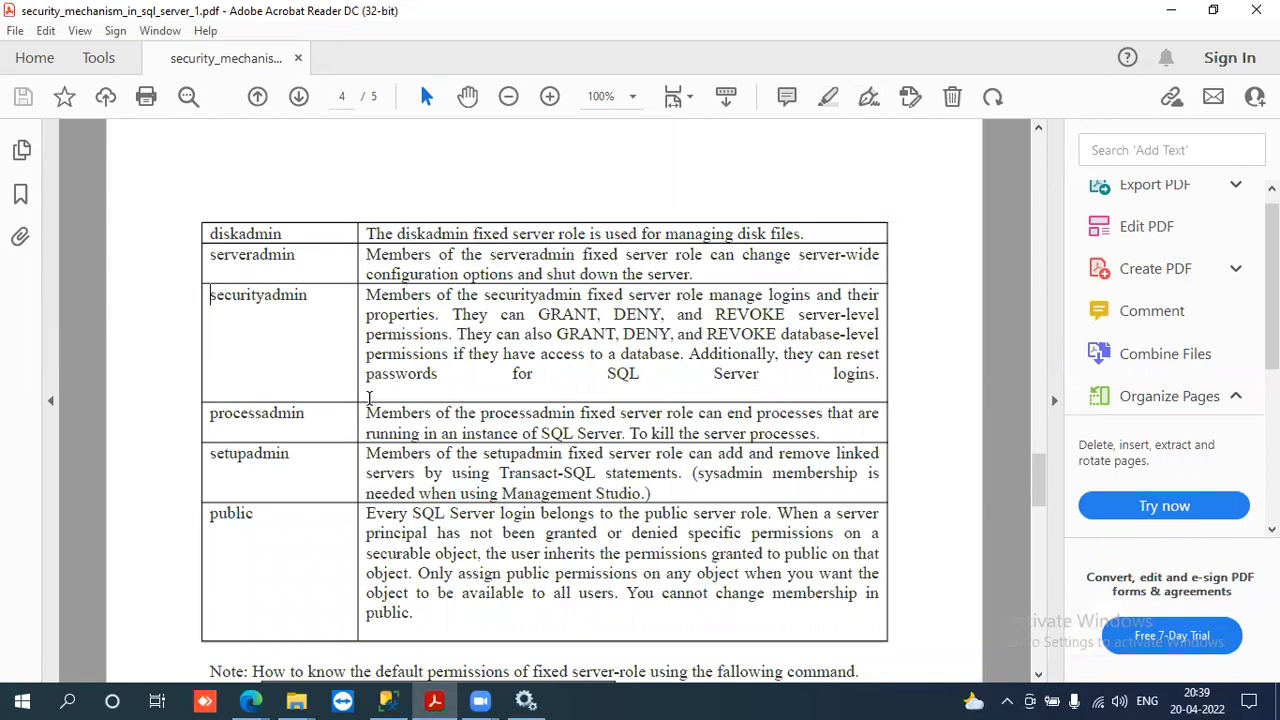
double_click(258, 258)
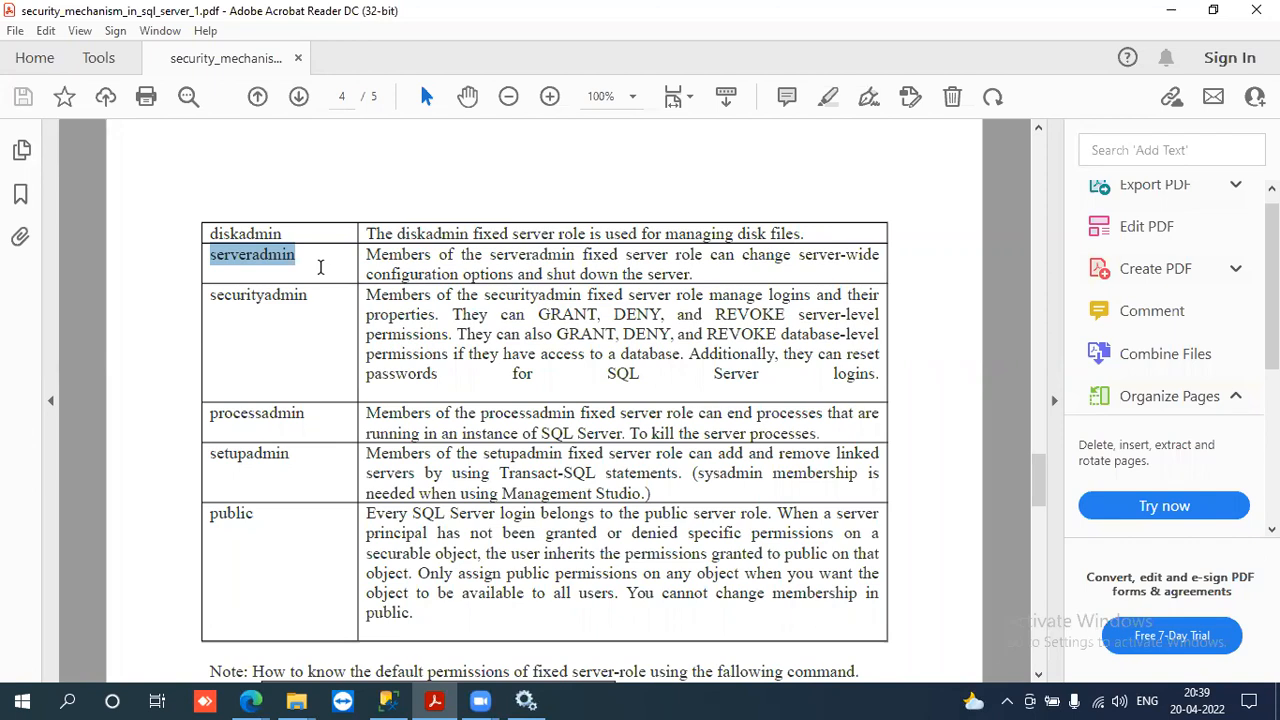
click(320, 267)
drag(217, 257, 297, 256)
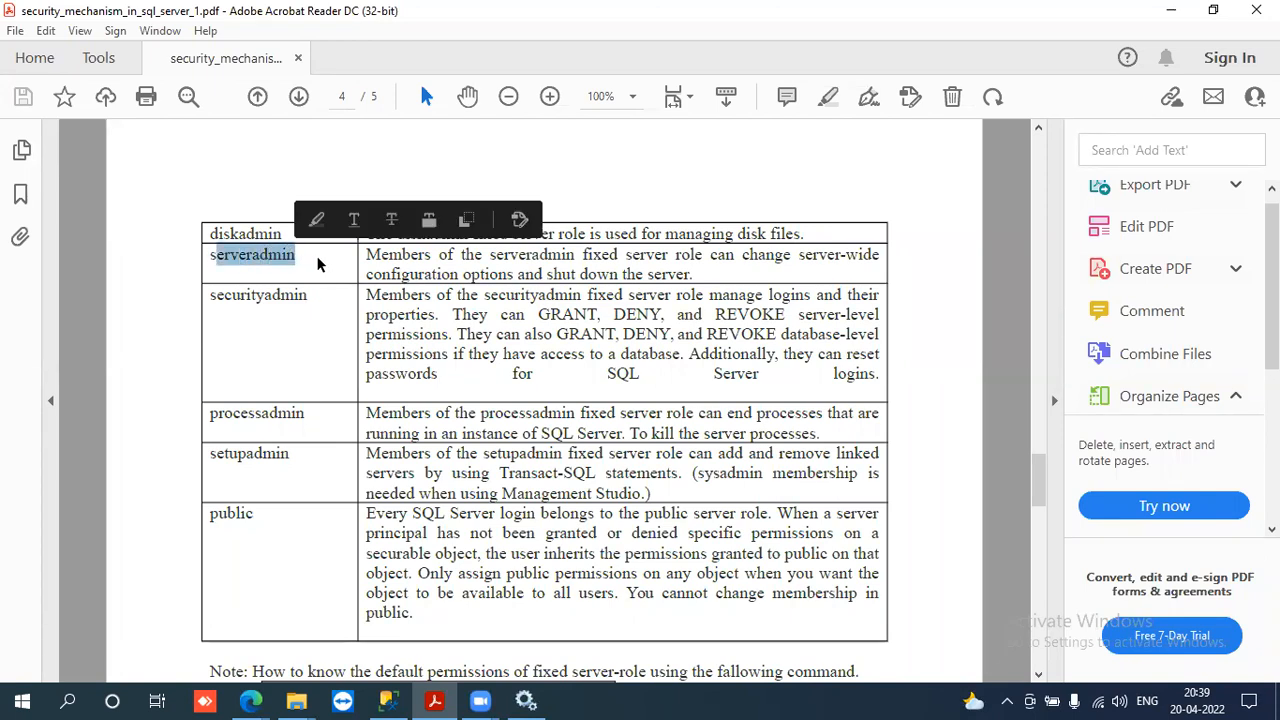
click(289, 257)
click(260, 256)
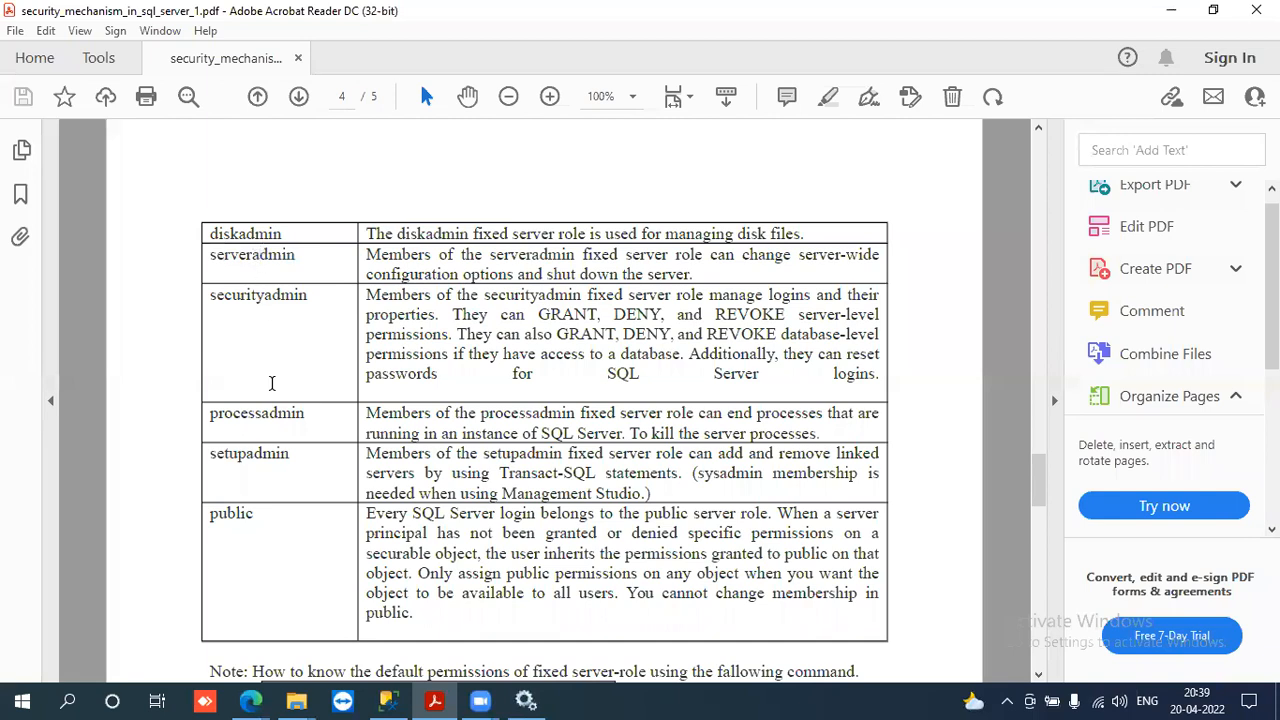
click(253, 453)
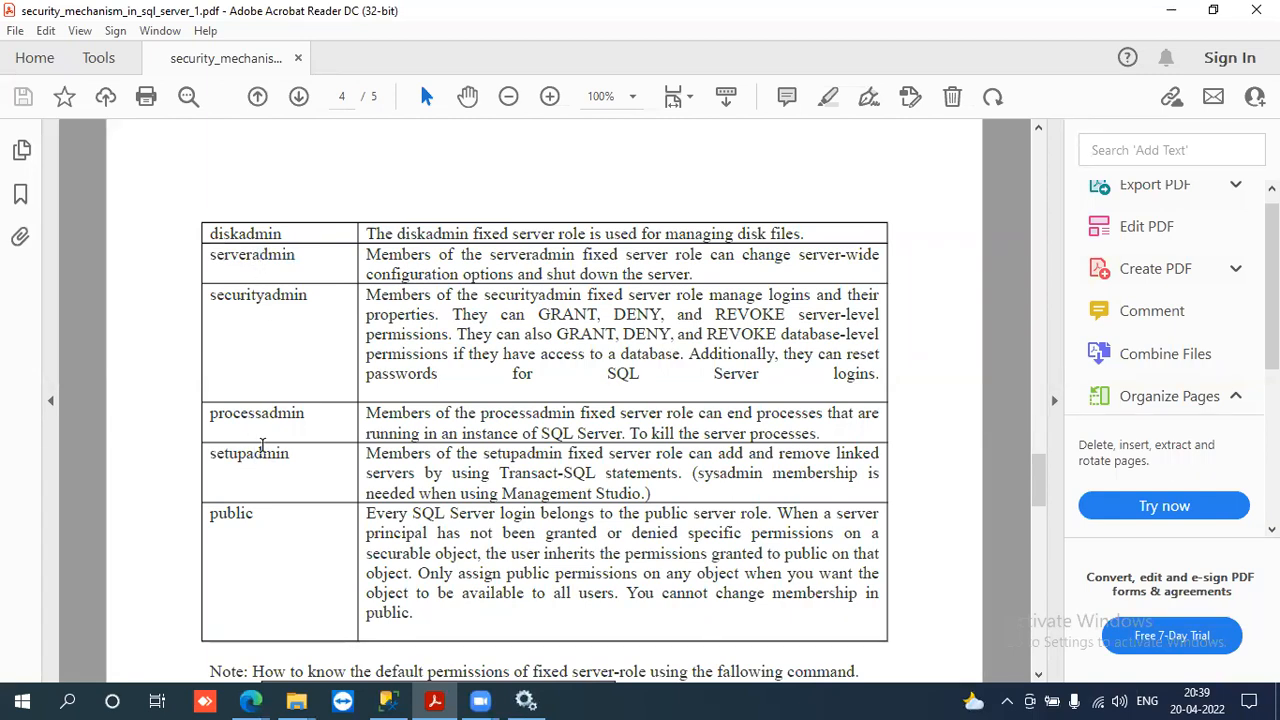
drag(255, 434, 251, 427)
click(249, 425)
scroll(249, 425, up, 10)
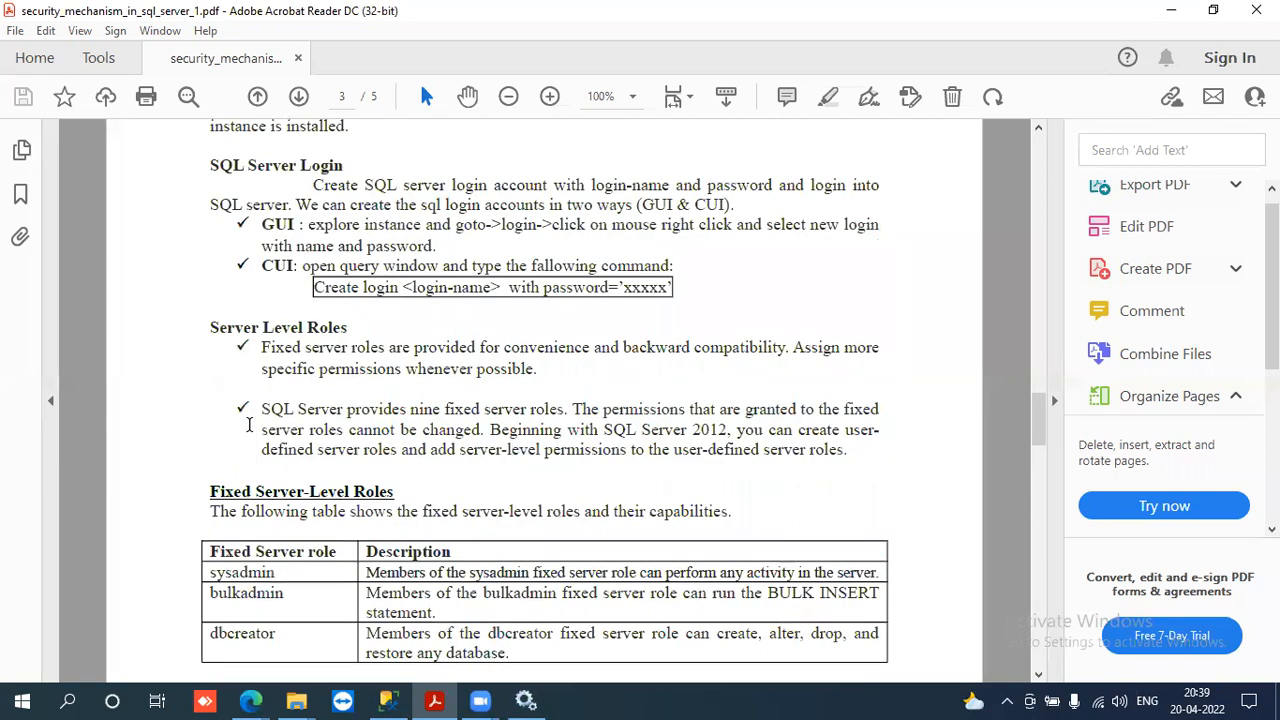
scroll(249, 425, down, 10)
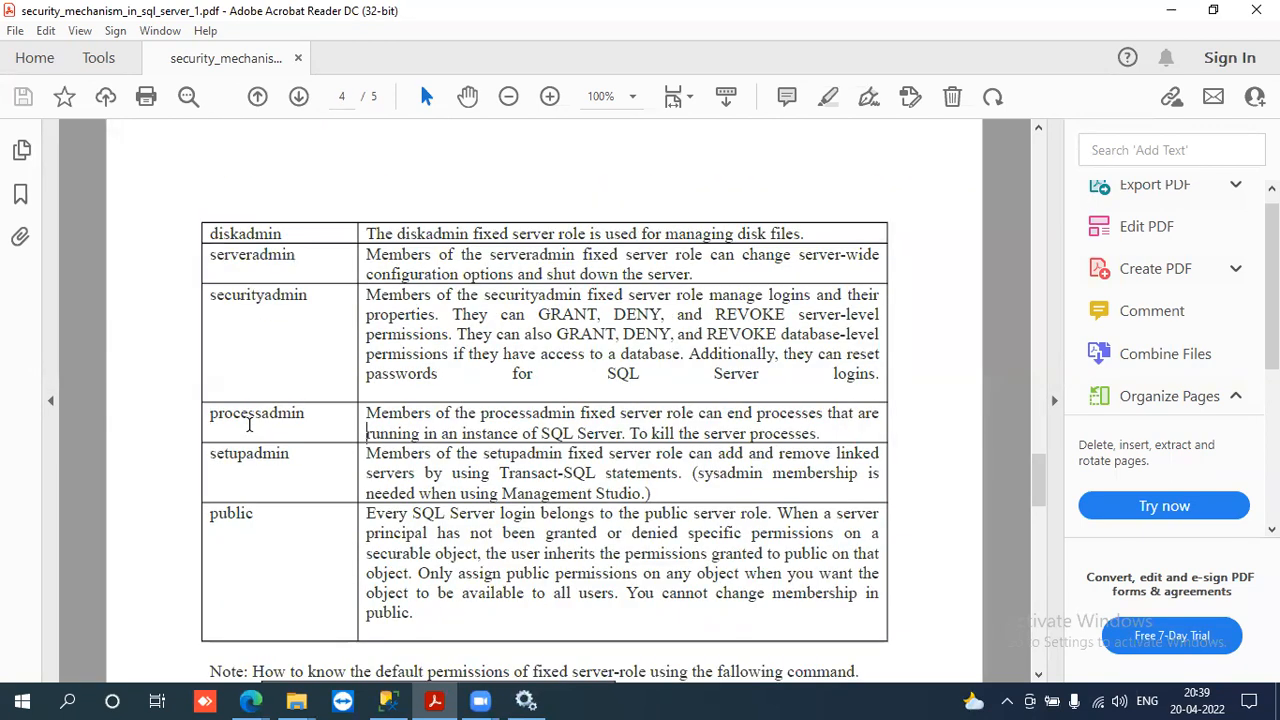
scroll(249, 425, down, 2)
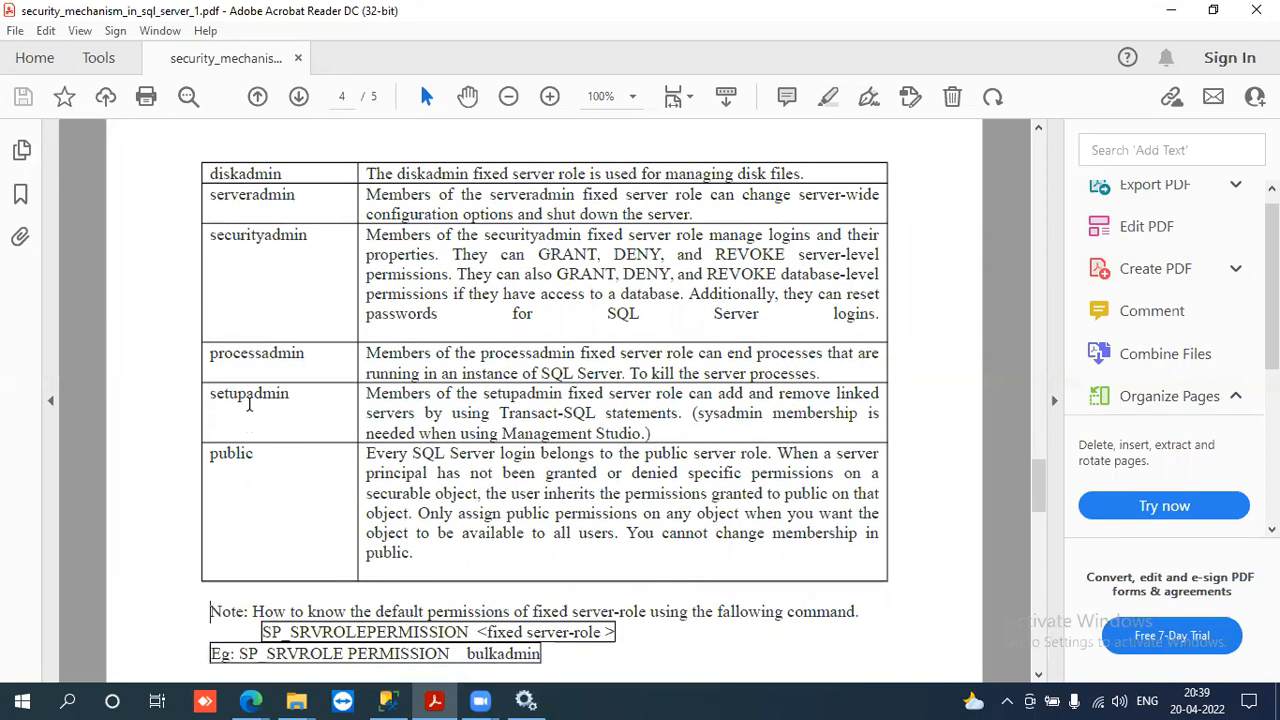
- Examine the setupadmin role's description of adding and removing linked servers, comparing it with the serveradmin row
double_click(250, 400)
click(242, 194)
double_click(262, 397)
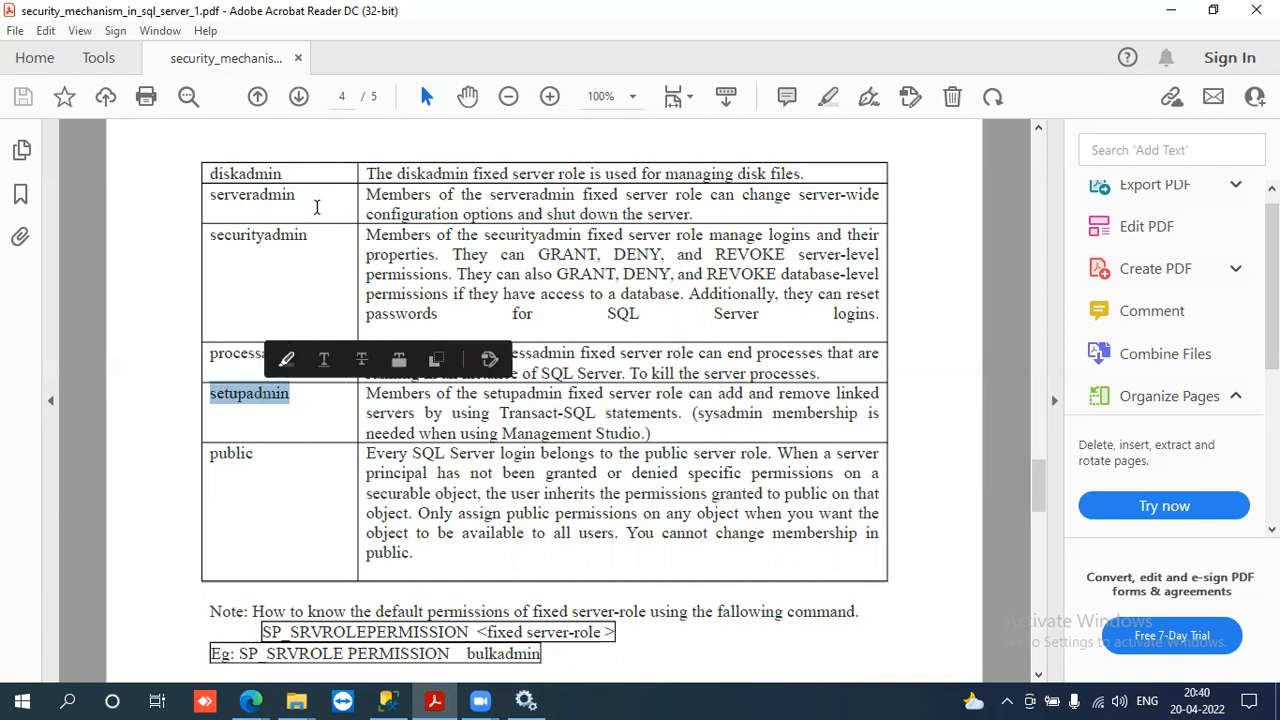
click(290, 205)
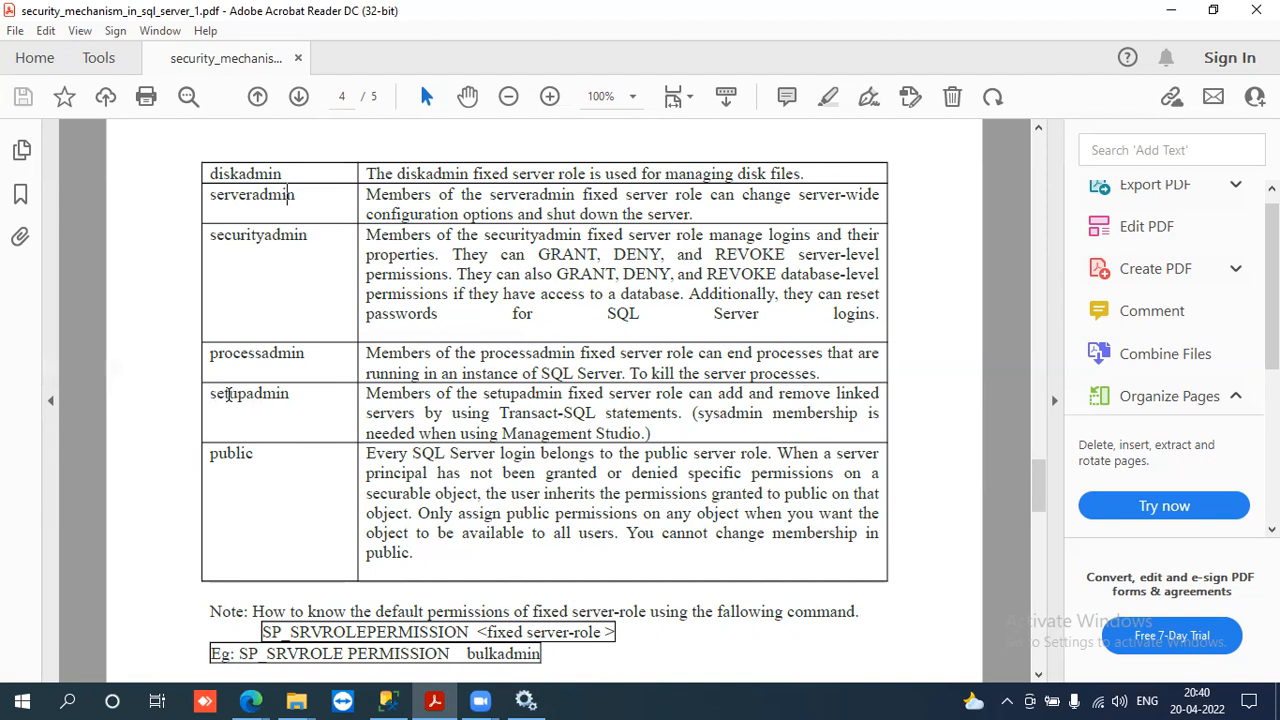
drag(210, 393, 660, 430)
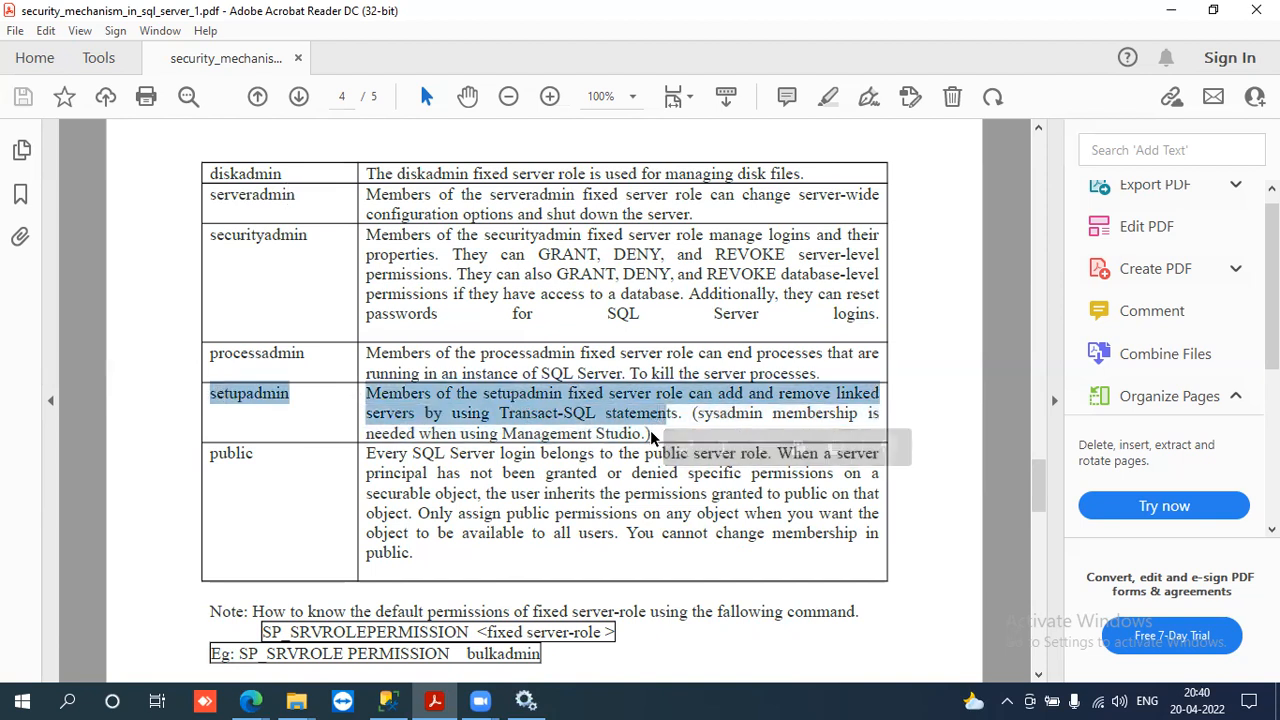
click(651, 437)
drag(651, 435, 248, 430)
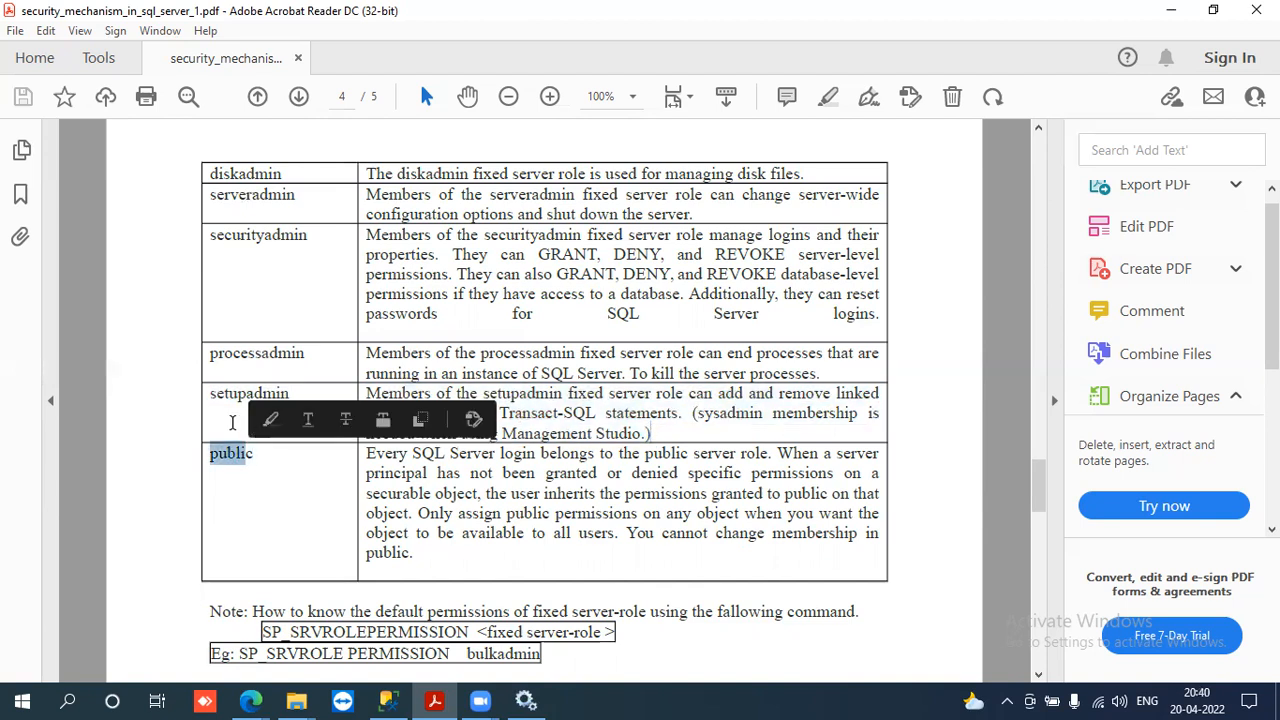
click(238, 432)
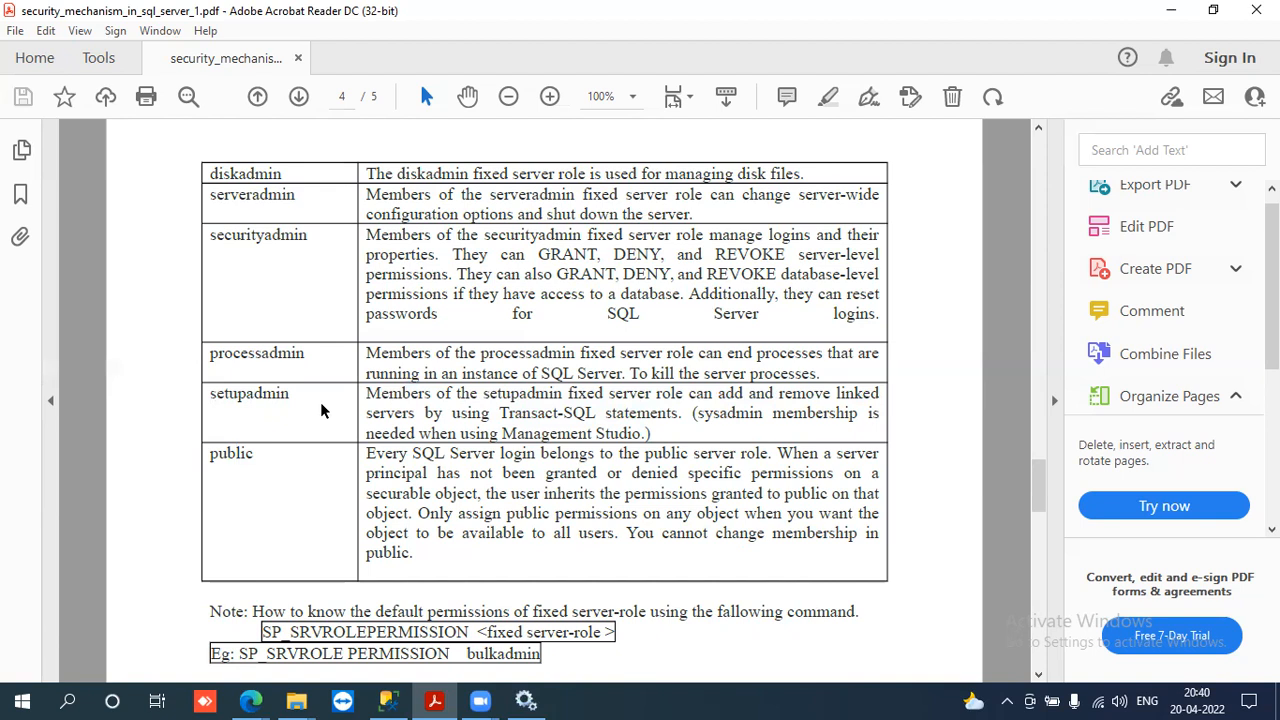
drag(366, 393, 655, 433)
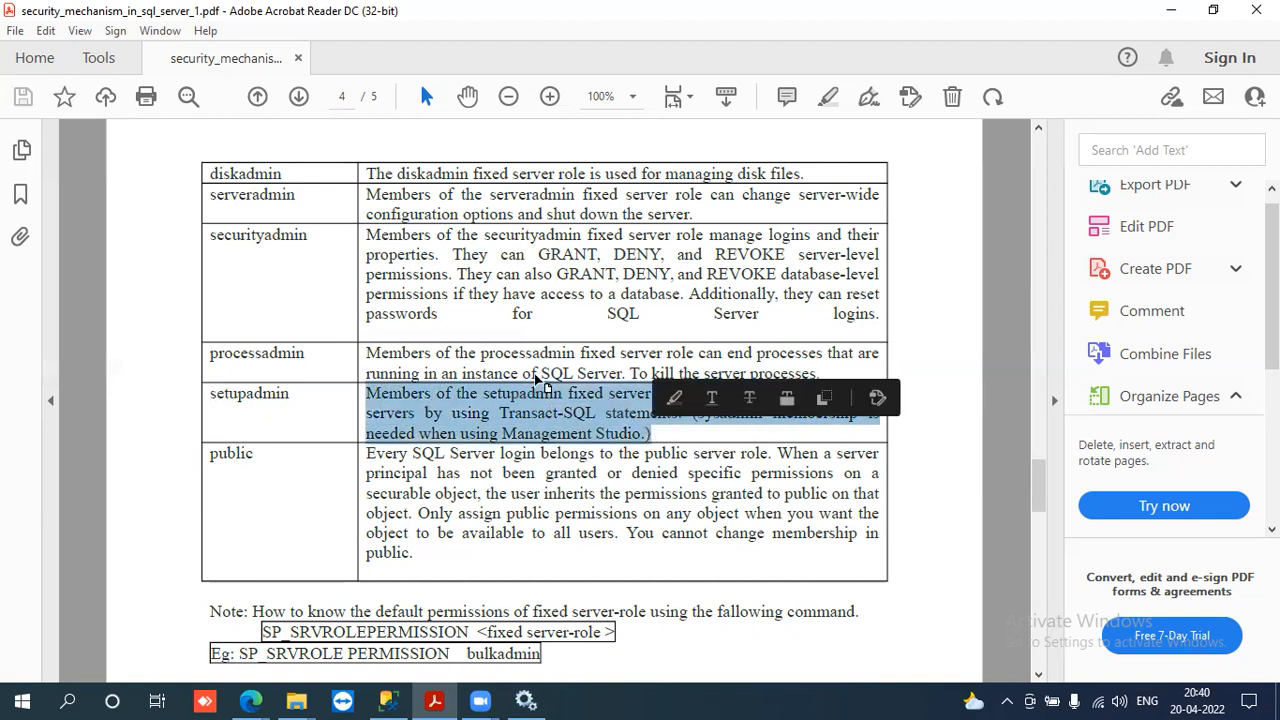
click(440, 315)
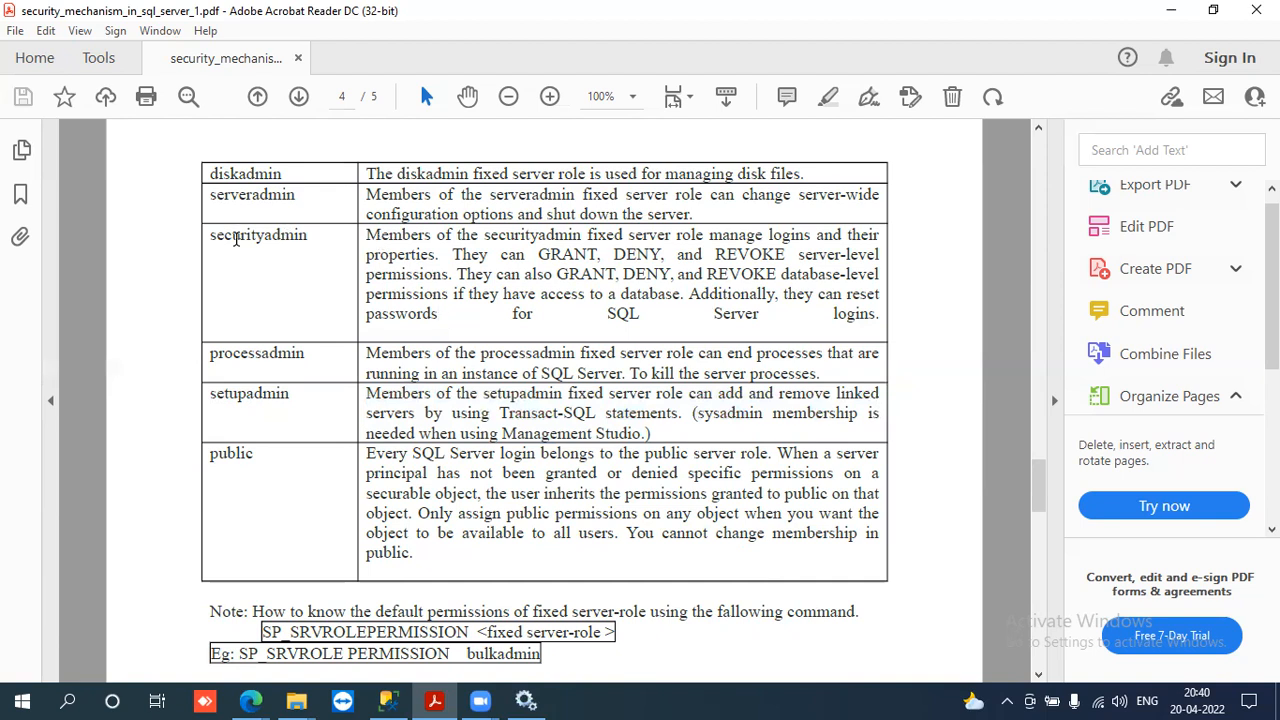
- Read the descriptions of the securityadmin, processadmin, public and diskadmin fixed server roles
drag(212, 235, 880, 318)
drag(210, 353, 795, 364)
click(494, 314)
drag(367, 452, 413, 545)
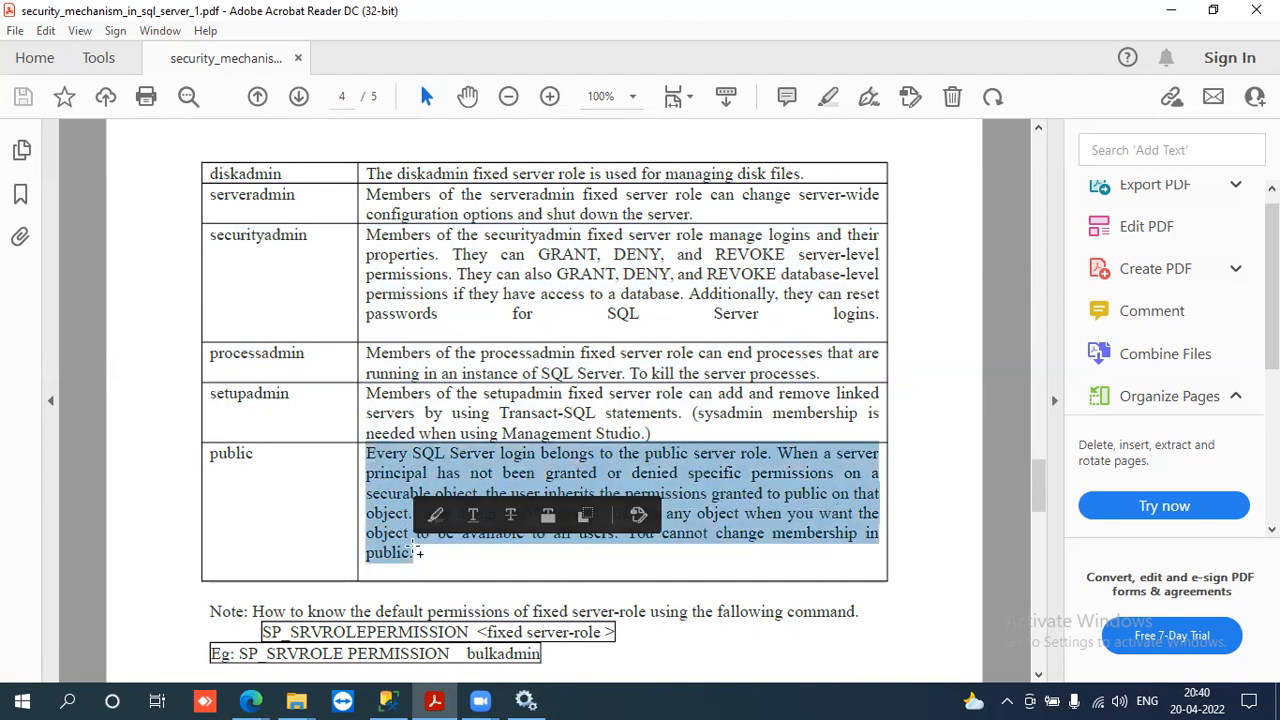
click(413, 545)
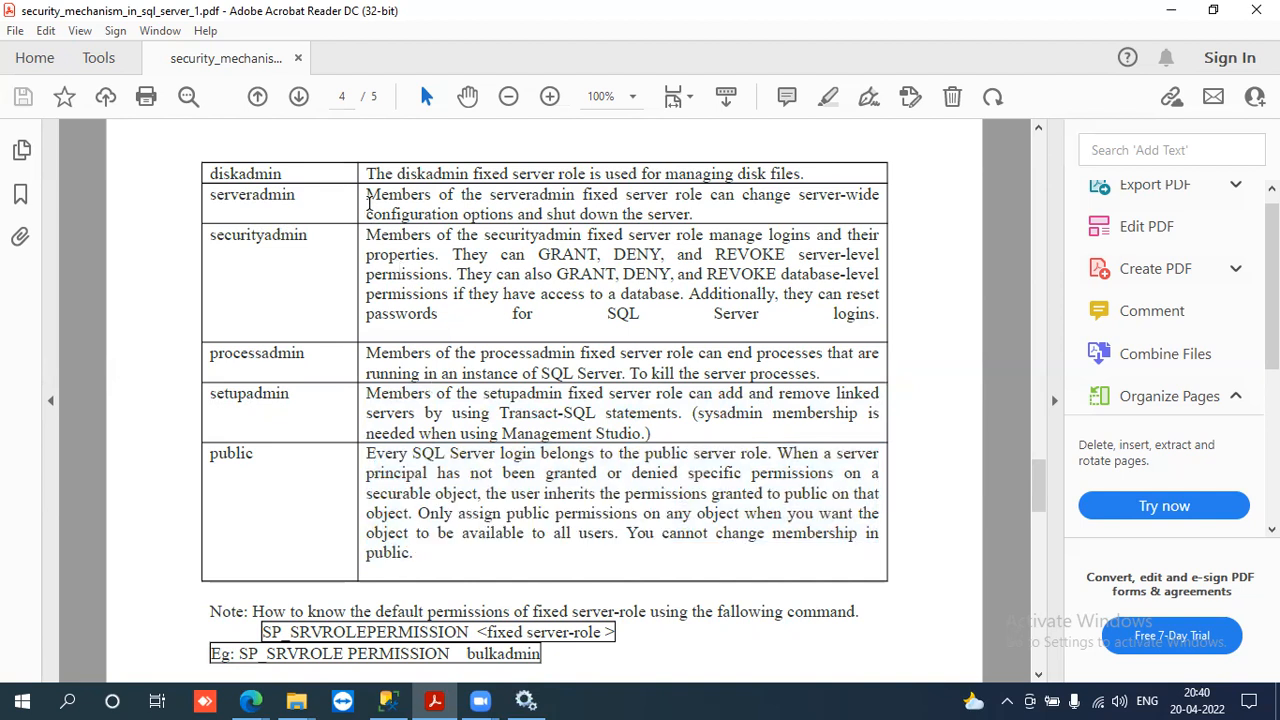
drag(367, 173, 790, 178)
click(667, 223)
- Read the sysadmin role's description on page 3 and compare the server roles listed across pages 3 and 4
scroll(668, 223, up, 5)
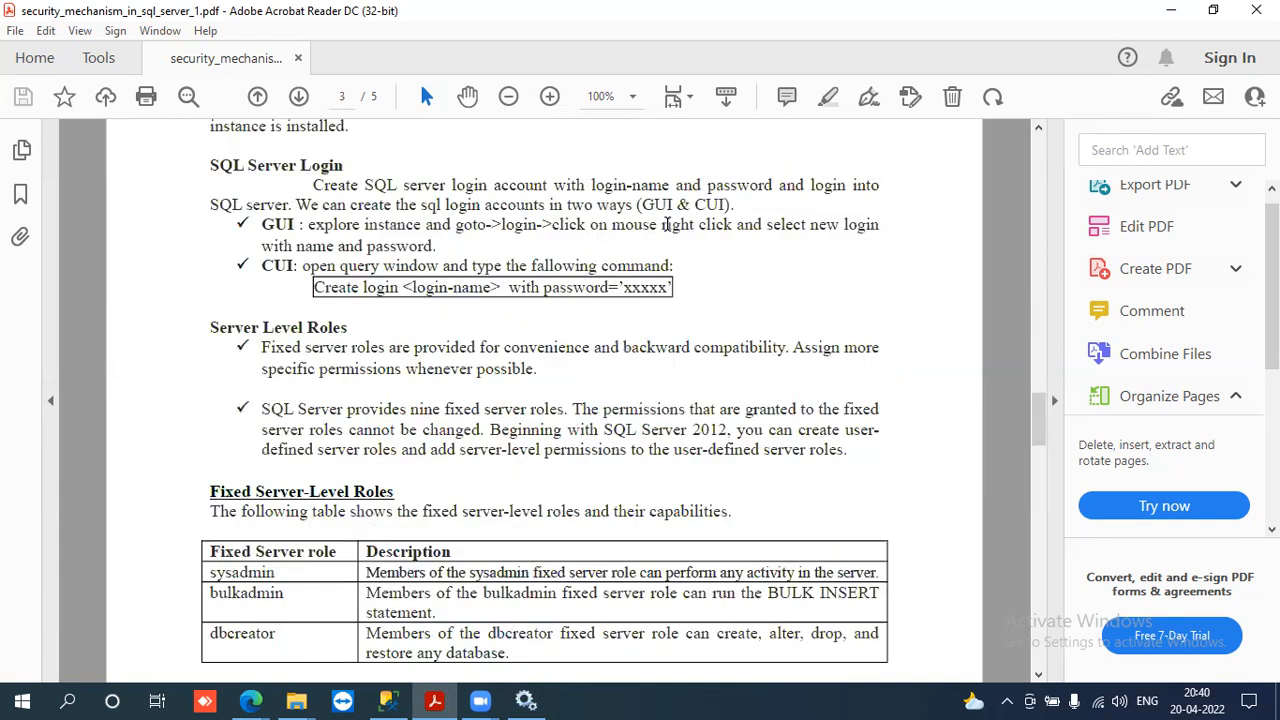
scroll(667, 223, down, 5)
scroll(667, 223, up, 5)
drag(368, 575, 852, 565)
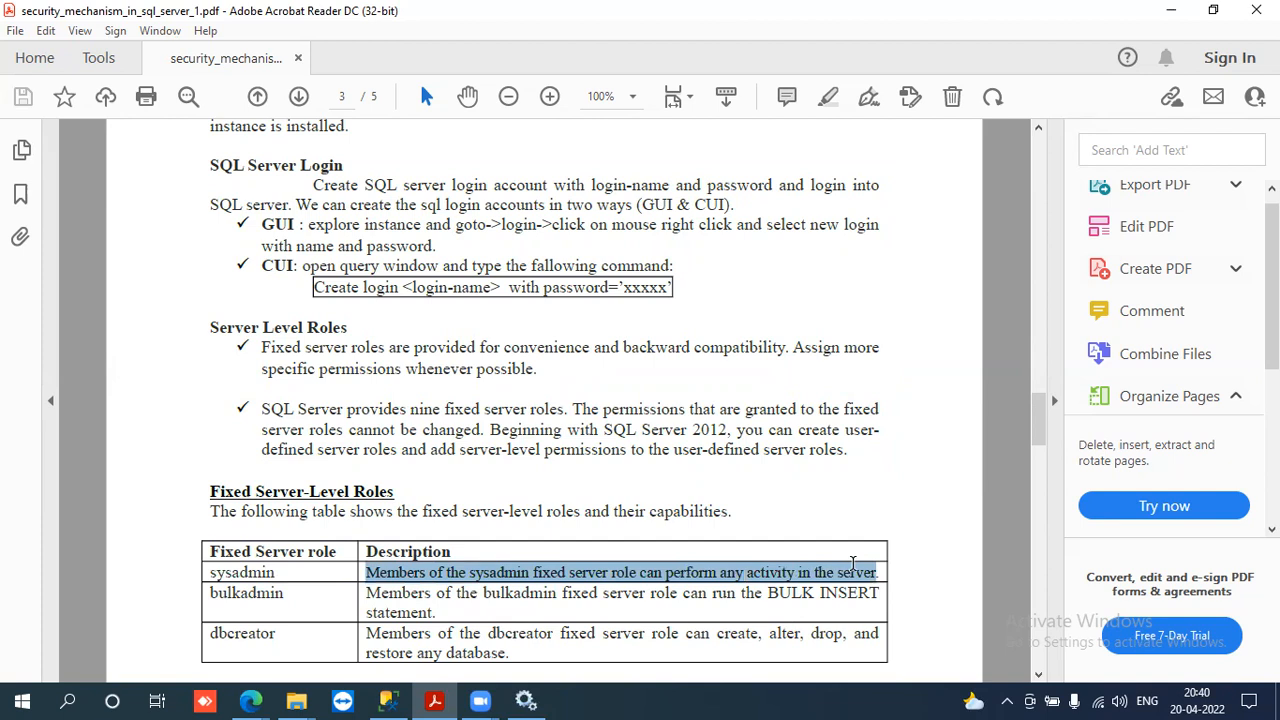
click(500, 608)
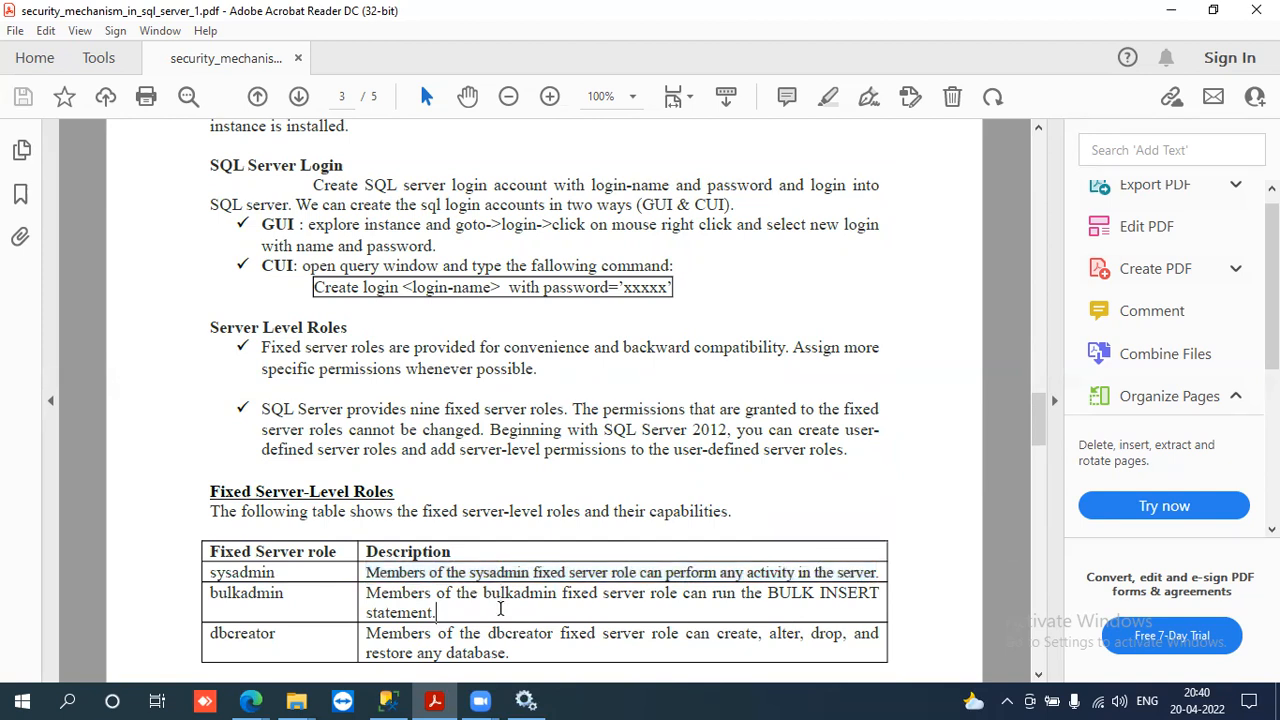
scroll(500, 608, down, 3)
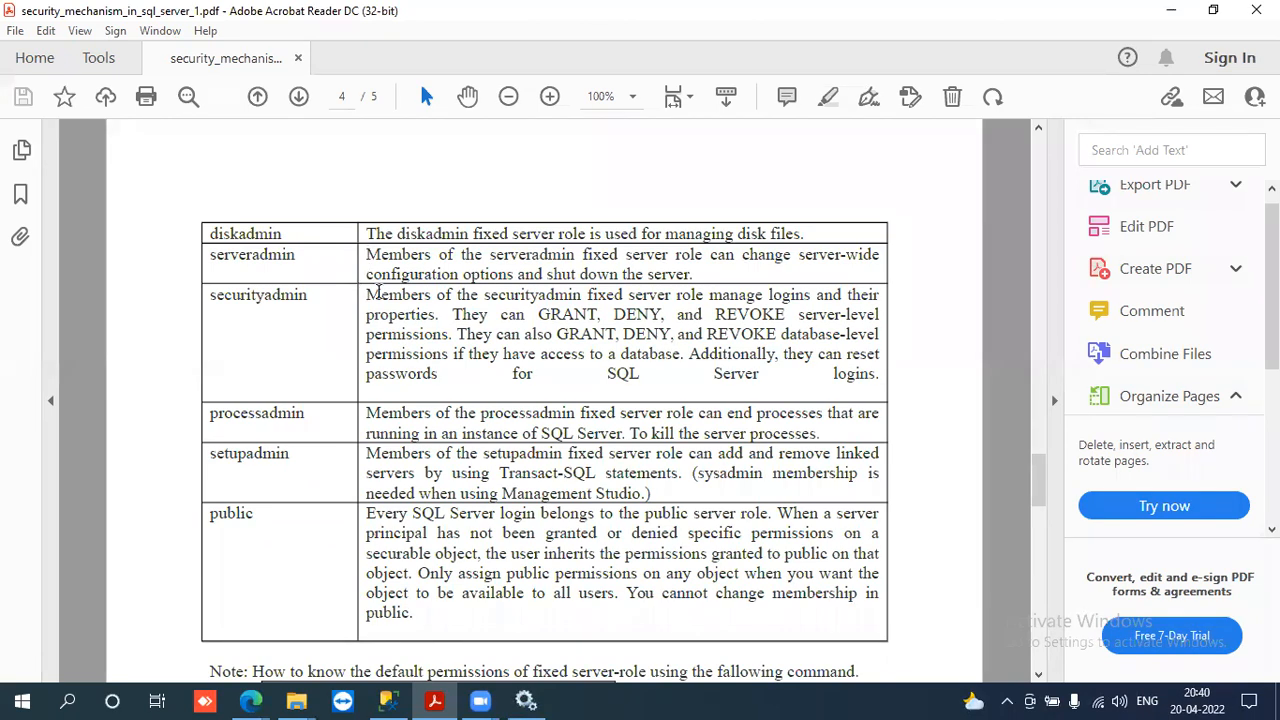
scroll(383, 283, up, 3)
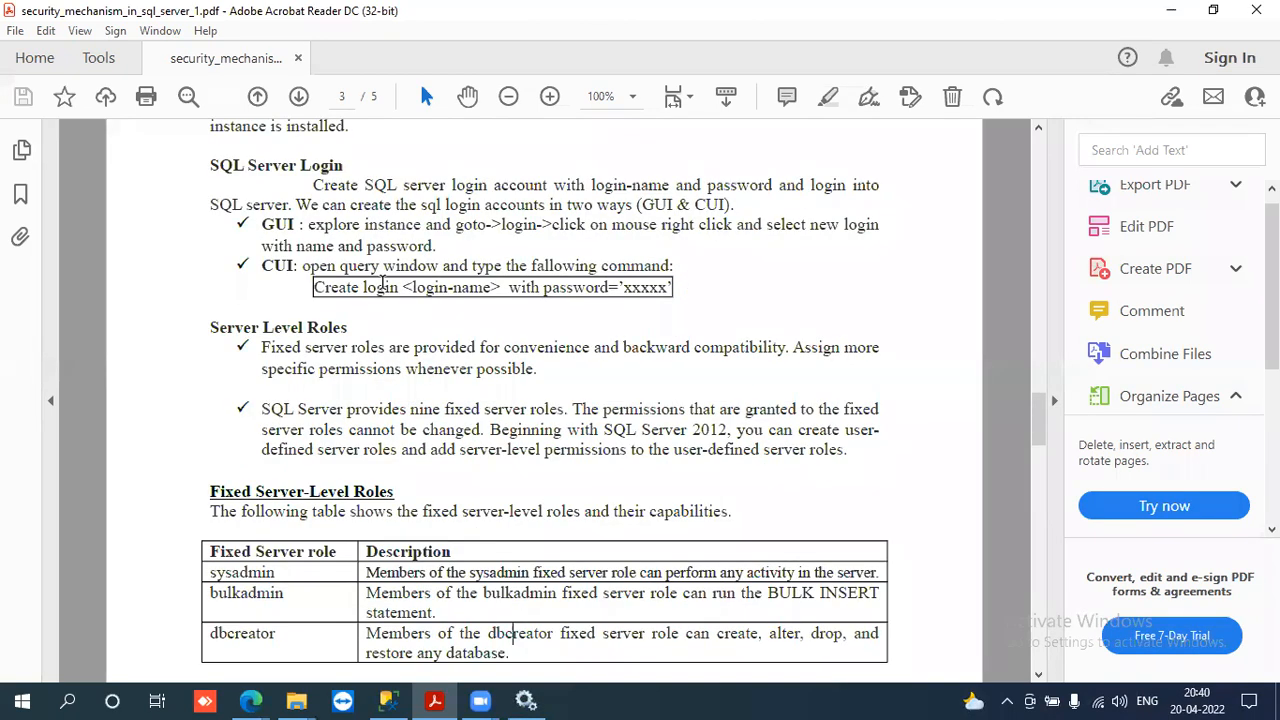
scroll(383, 283, down, 3)
scroll(383, 283, up, 3)
- Read on past the server roles table through the customized server roles section to the Database Level Security section
key(Down)
key(Down)
key(Down)
key(Up)
key(Up)
key(Down)
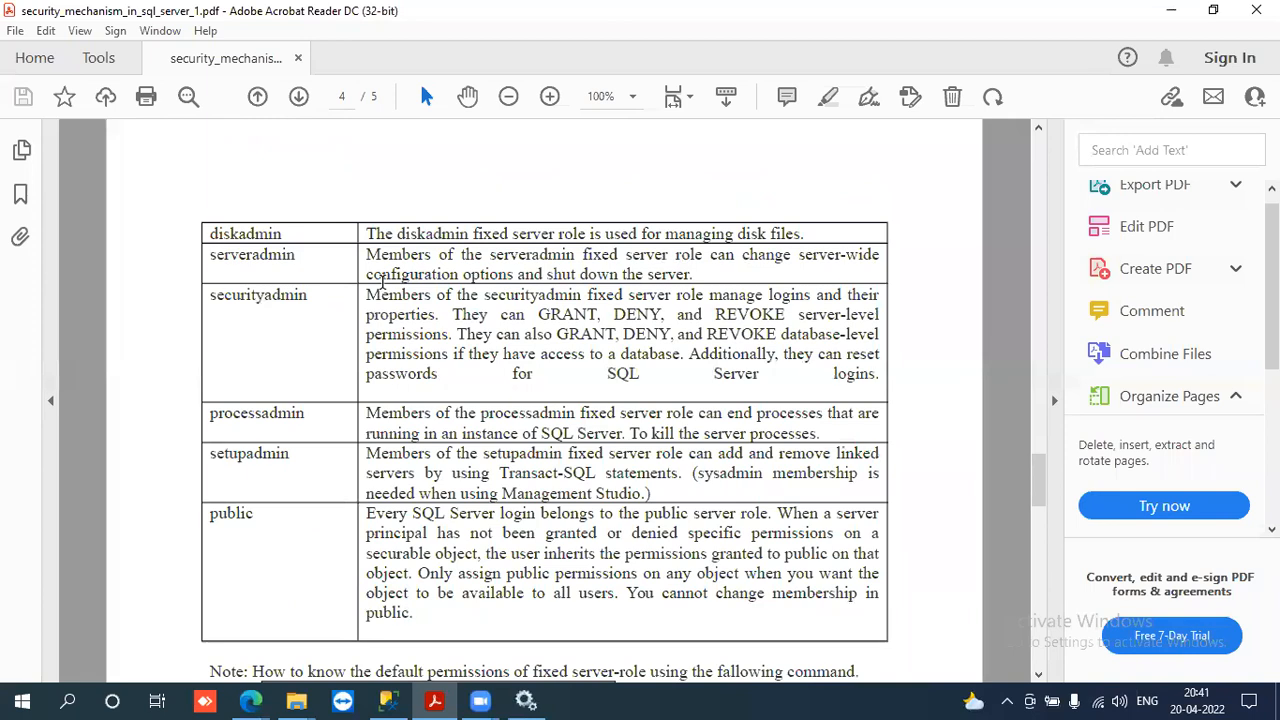
key(Down)
key(Down)
key(Down)
key(Down)
key(Down)
key(Down)
key(Down)
key(Down)
key(Down)
key(Down)
key(Down)
key(Down)
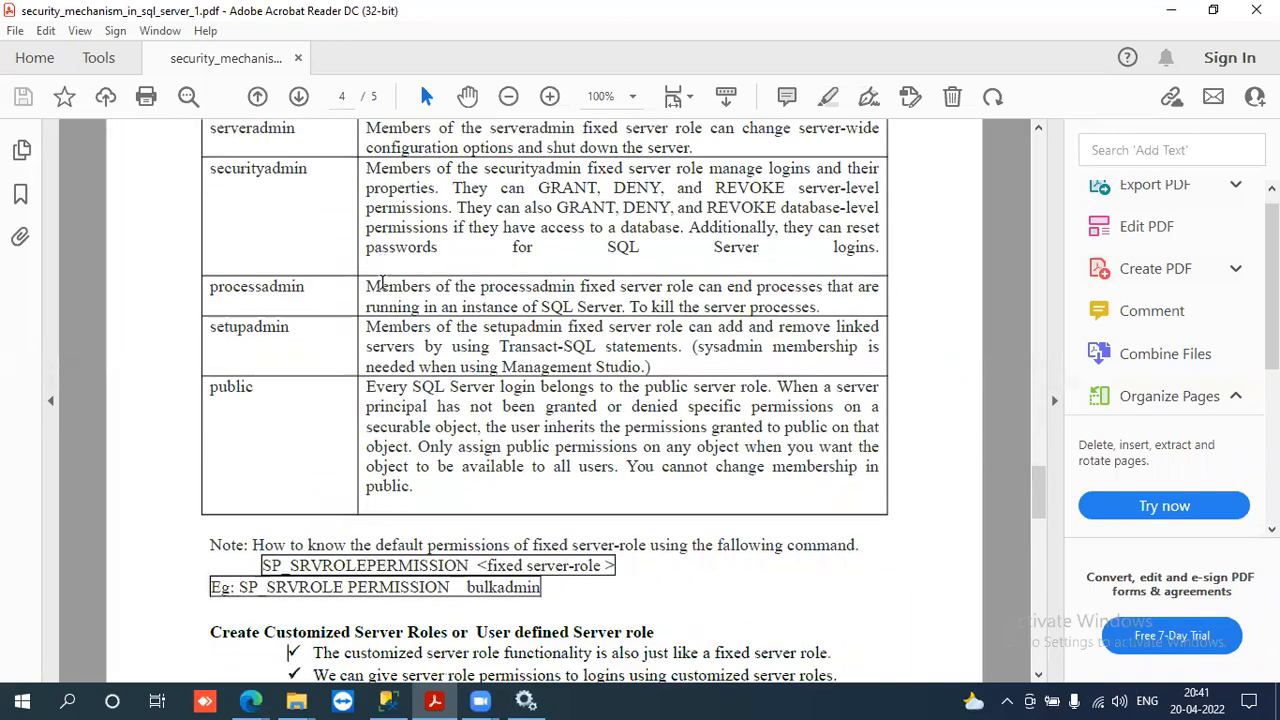
key(Down)
key(Down)
key(Down)
key(Down)
key(Down)
key(Down)
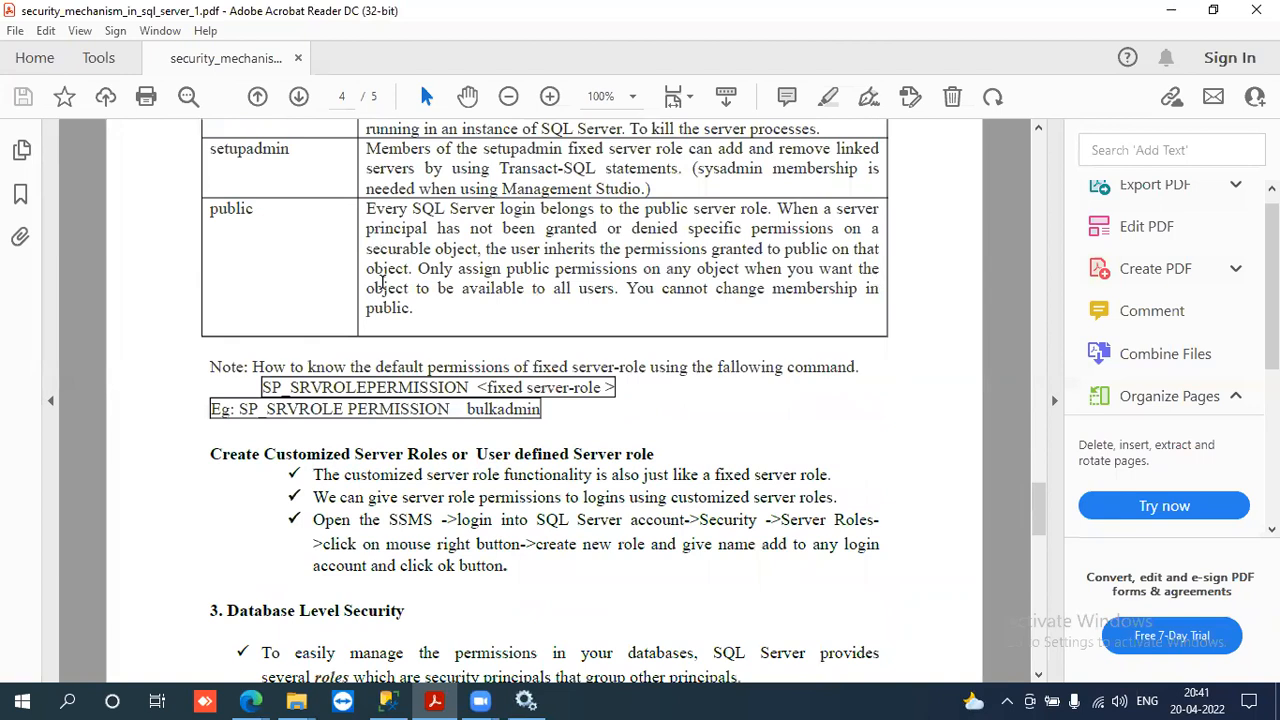
key(Down)
key(Down)
key(Down)
key(Down)
key(Down)
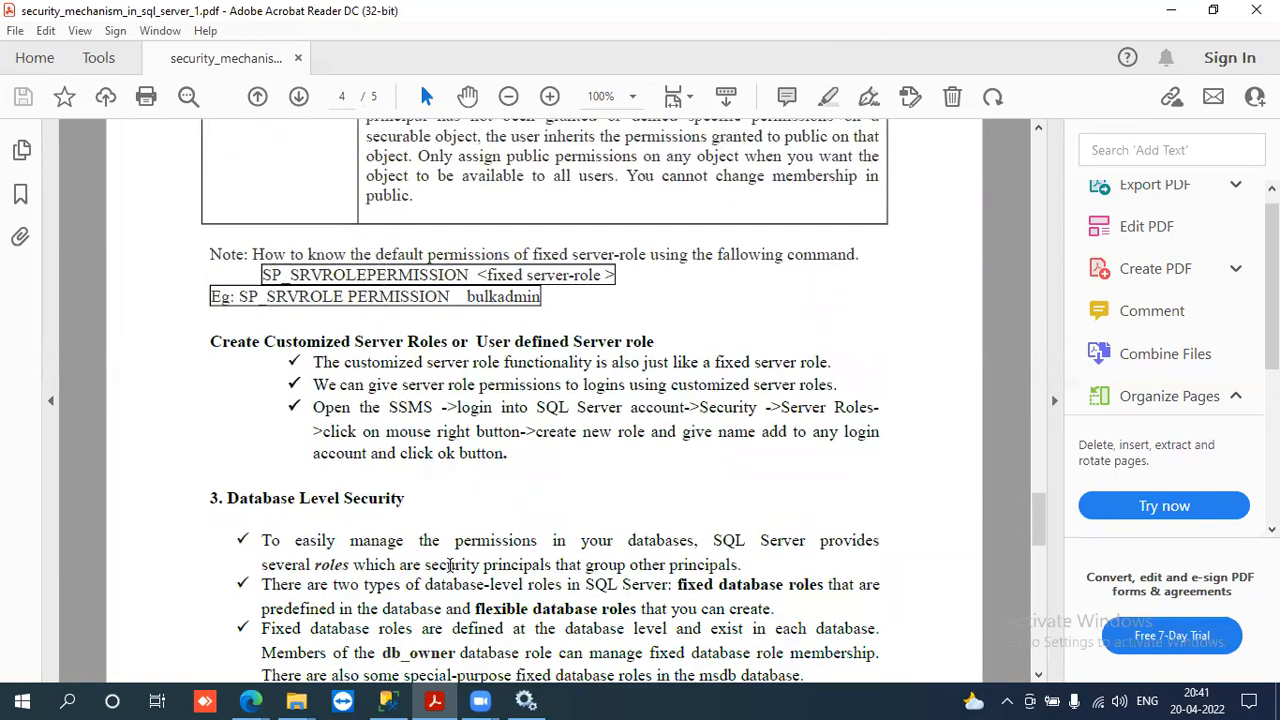
- Switch to SQL Server Management Studio and expand the first connection's Databases folder
click(390, 700)
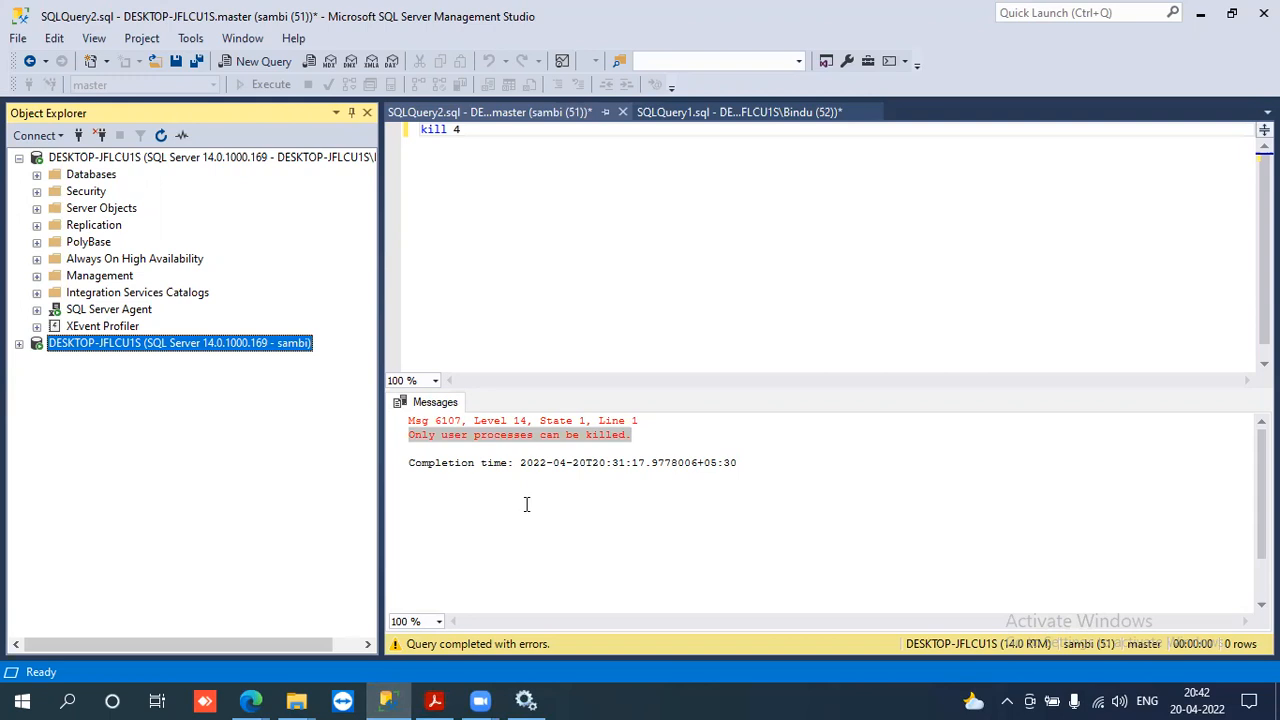
click(37, 175)
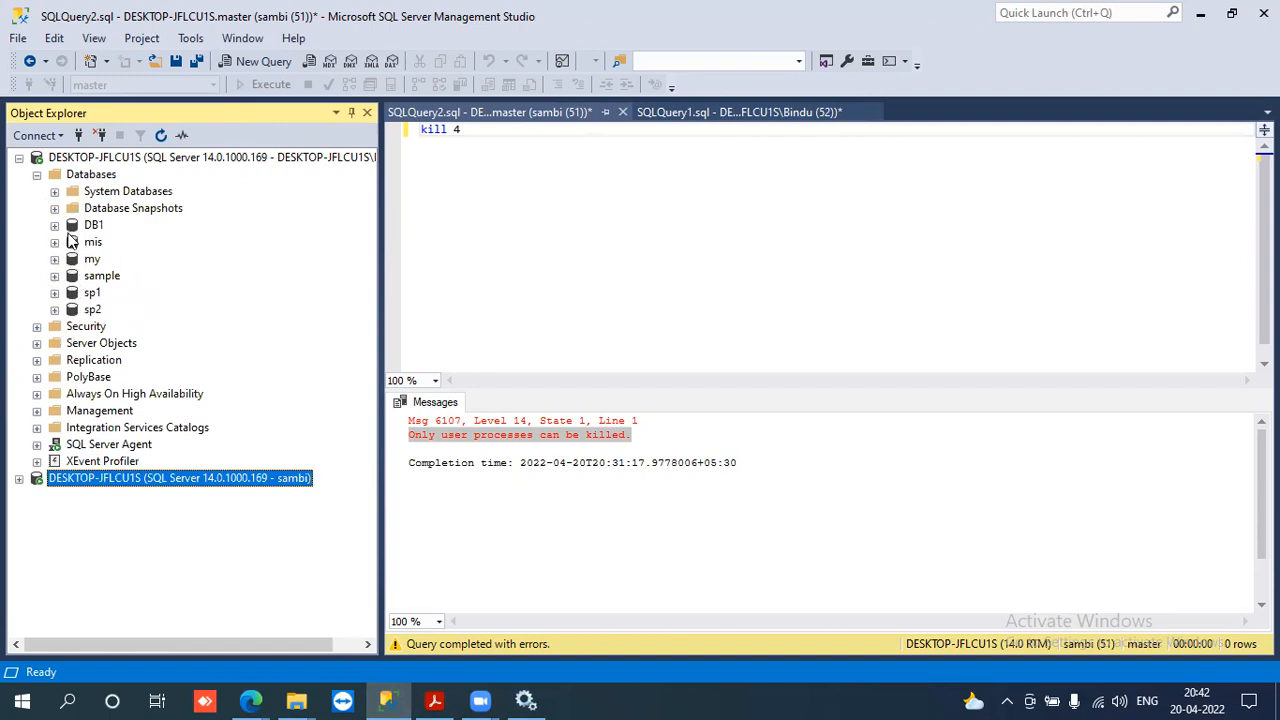
- Switch back to Adobe Acrobat Reader and look through the Public Database Role section and the fixed database roles table on page 5
click(436, 700)
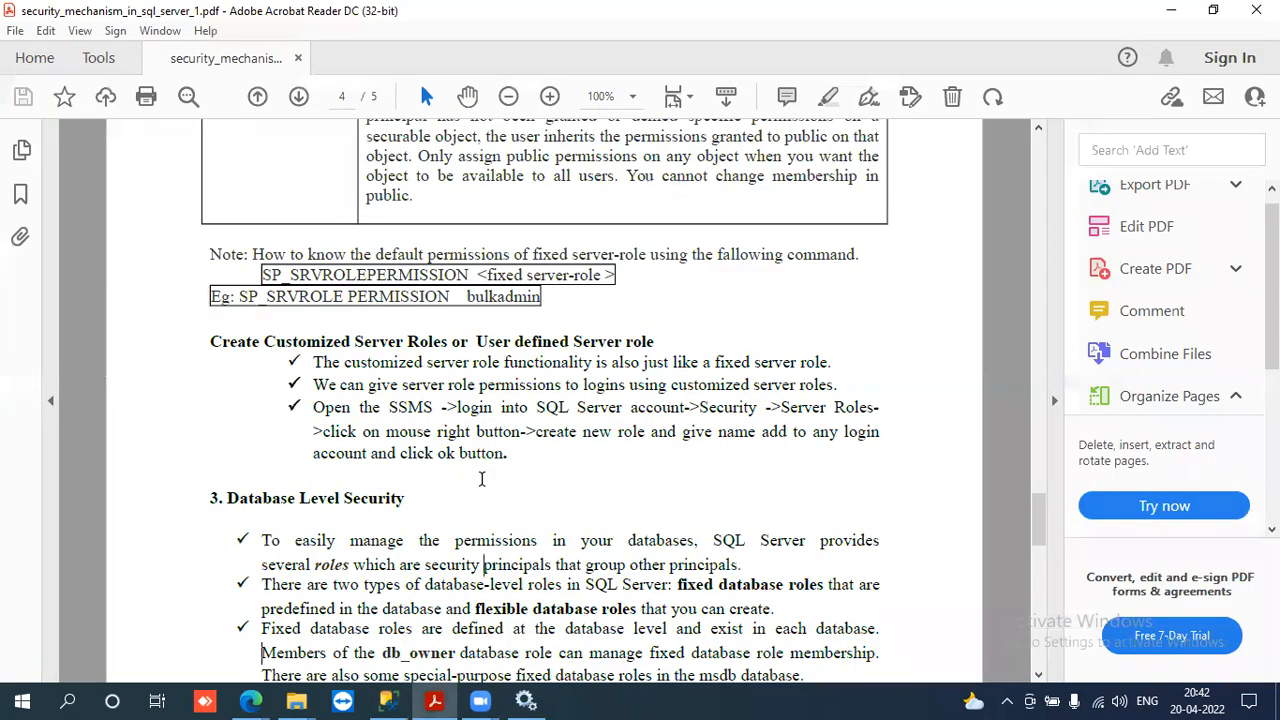
scroll(481, 479, down, 10)
key(Down)
key(Down)
key(Down)
key(Down)
key(Down)
key(Down)
key(Down)
key(Down)
key(Down)
key(Down)
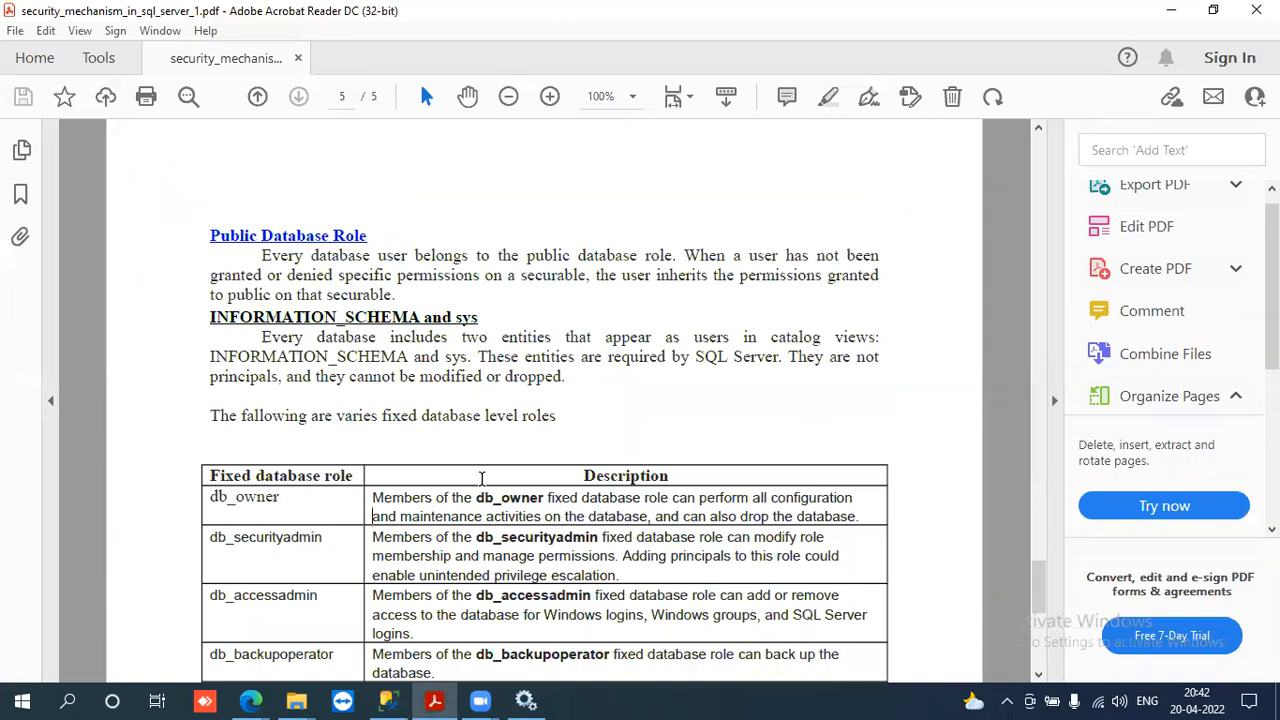
key(Down)
key(Down)
key(Down)
key(Down)
key(Down)
key(Down)
key(Down)
key(Down)
key(Down)
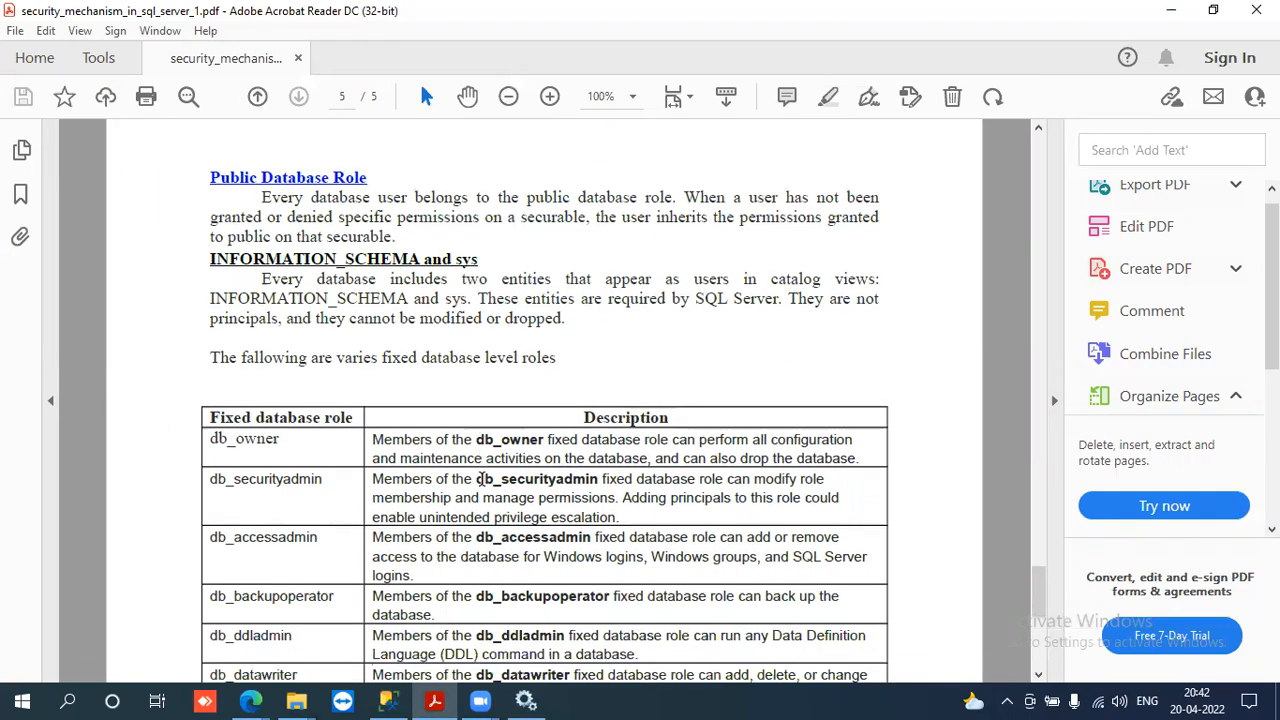
key(Down)
key(Down)
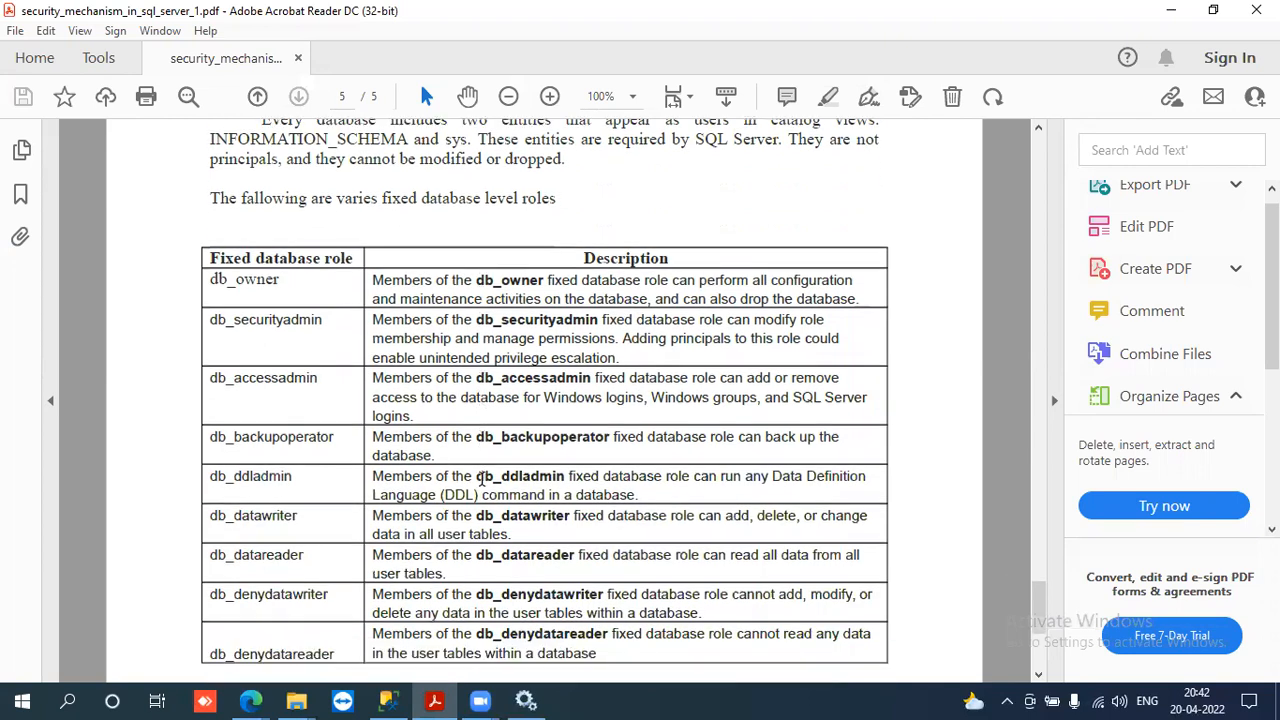
key(Down)
key(Down)
- Examine the fixed database roles in the table, focusing on db_owner, db_securityadmin and db_accessadmin
drag(209, 279, 330, 655)
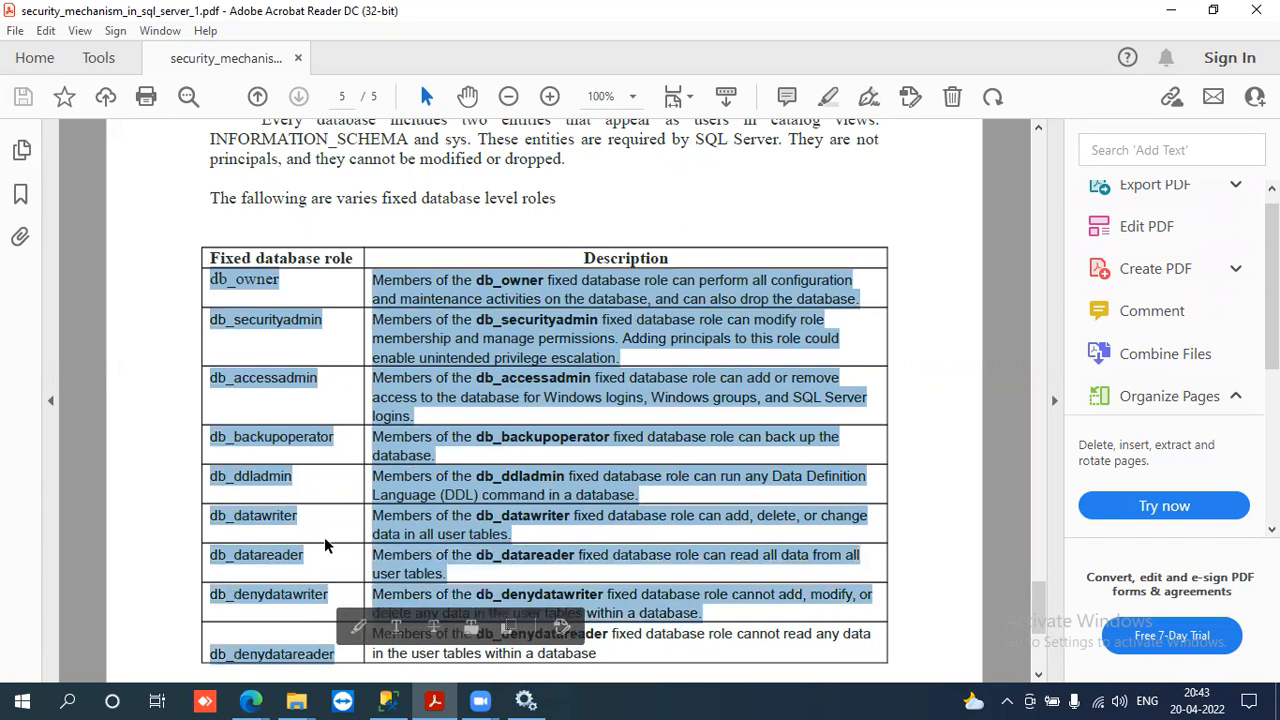
click(324, 538)
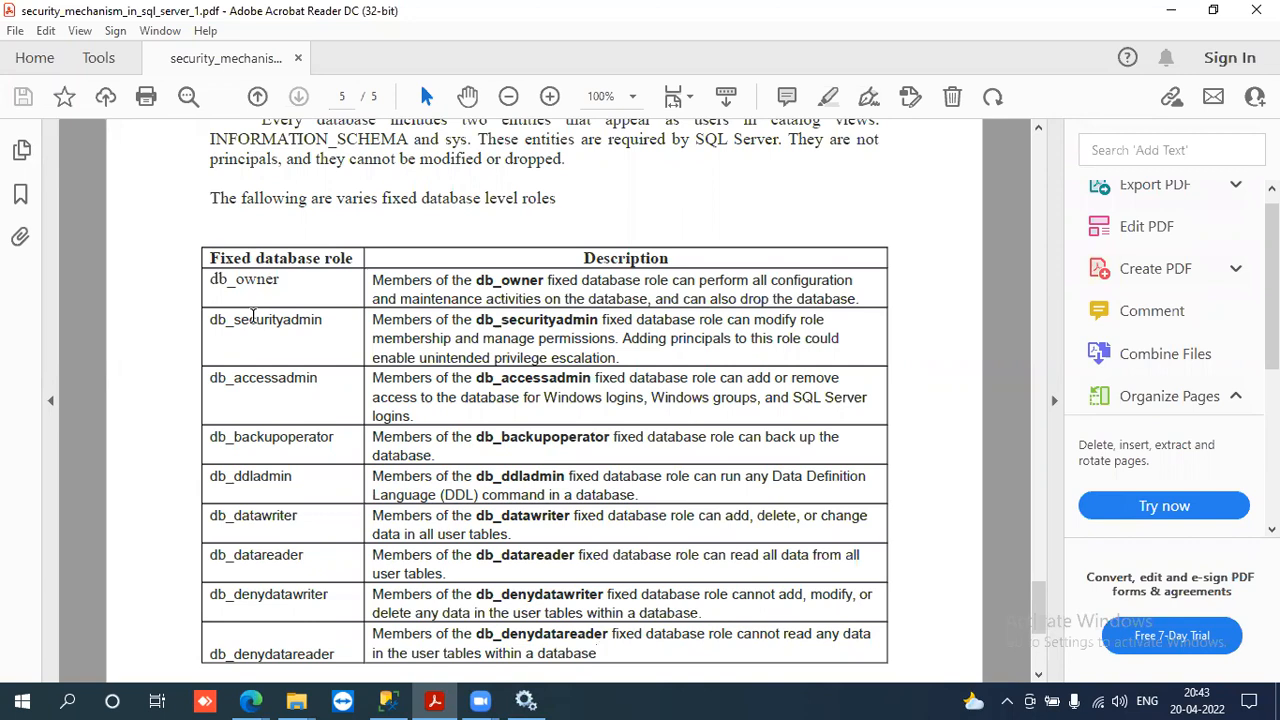
double_click(249, 282)
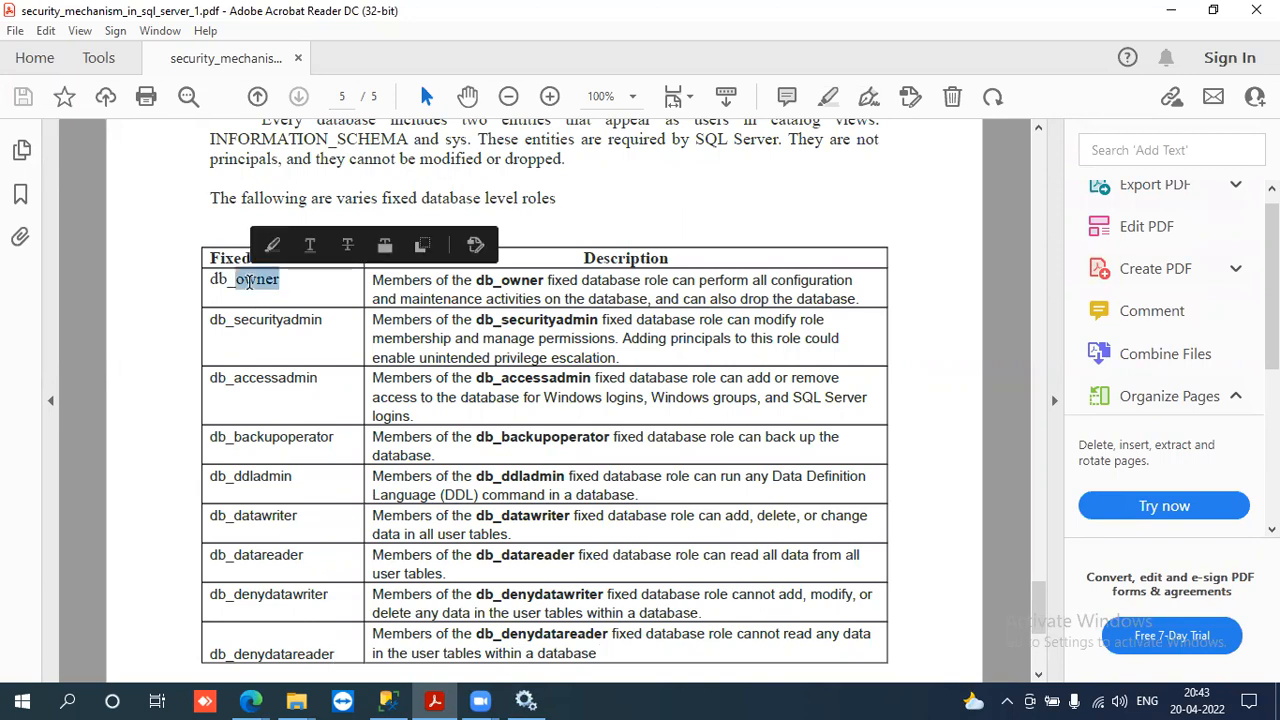
double_click(278, 284)
click(244, 281)
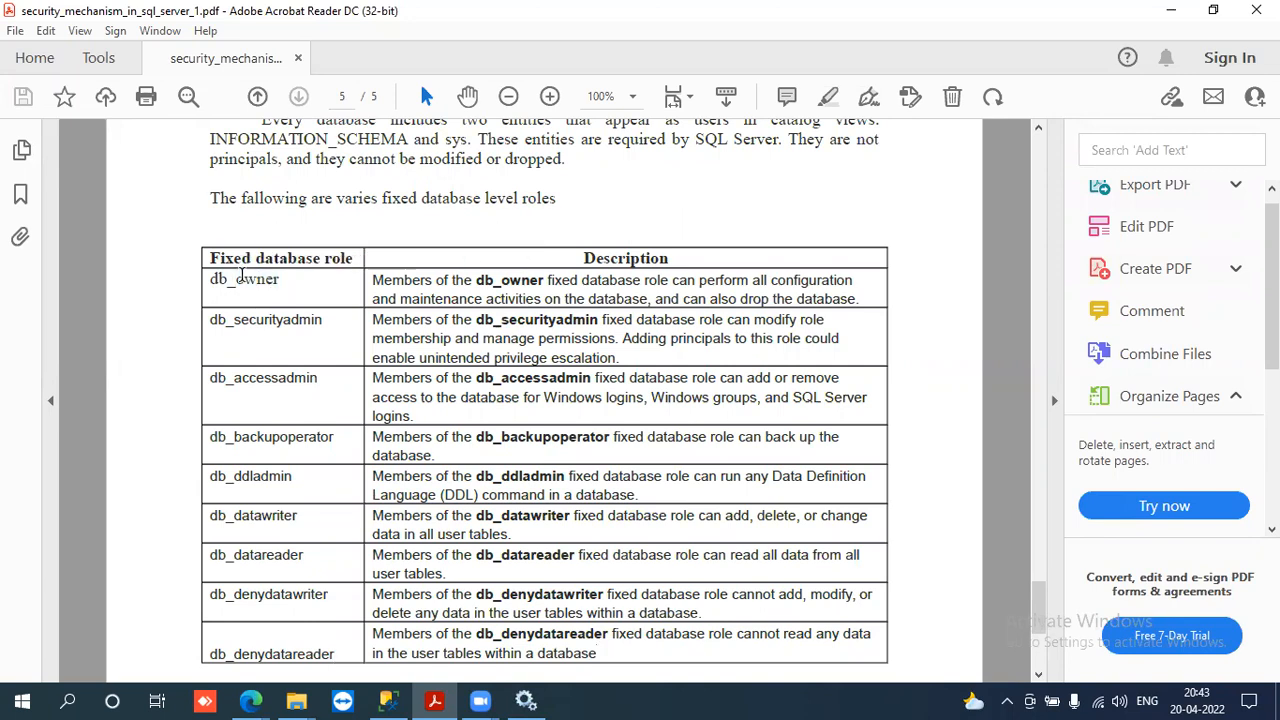
double_click(245, 325)
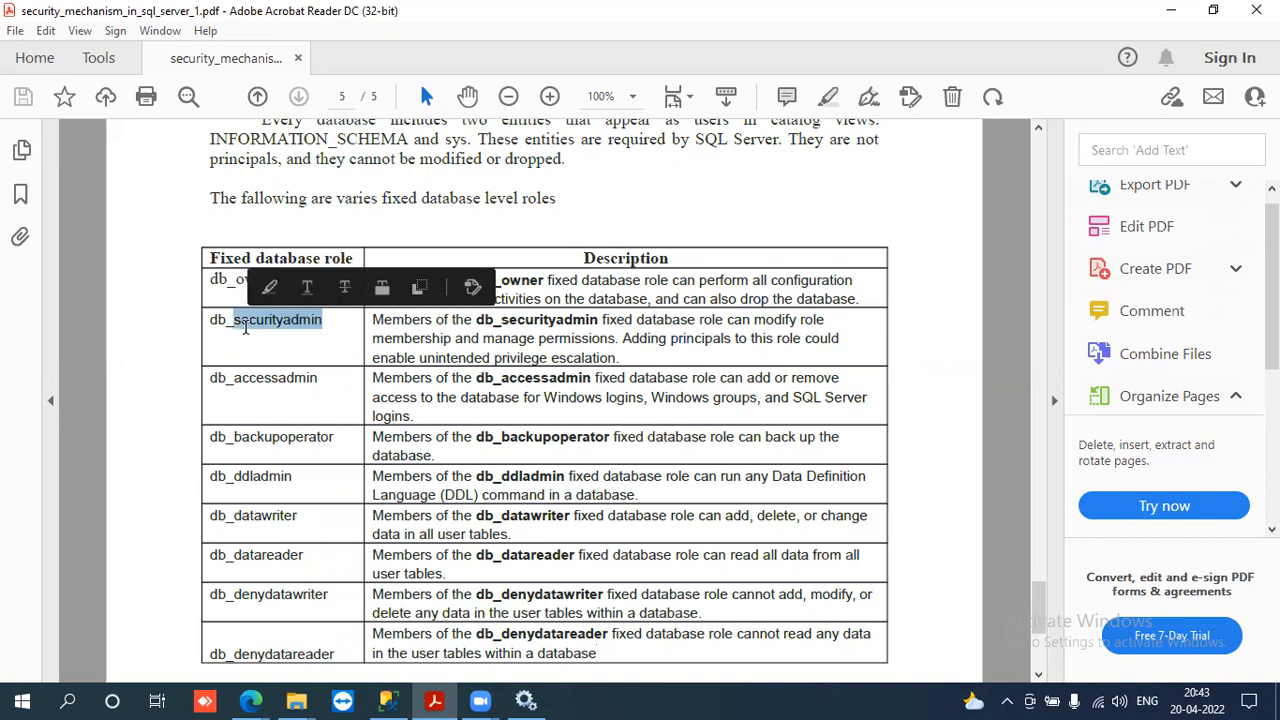
click(227, 322)
drag(227, 321, 301, 322)
double_click(273, 387)
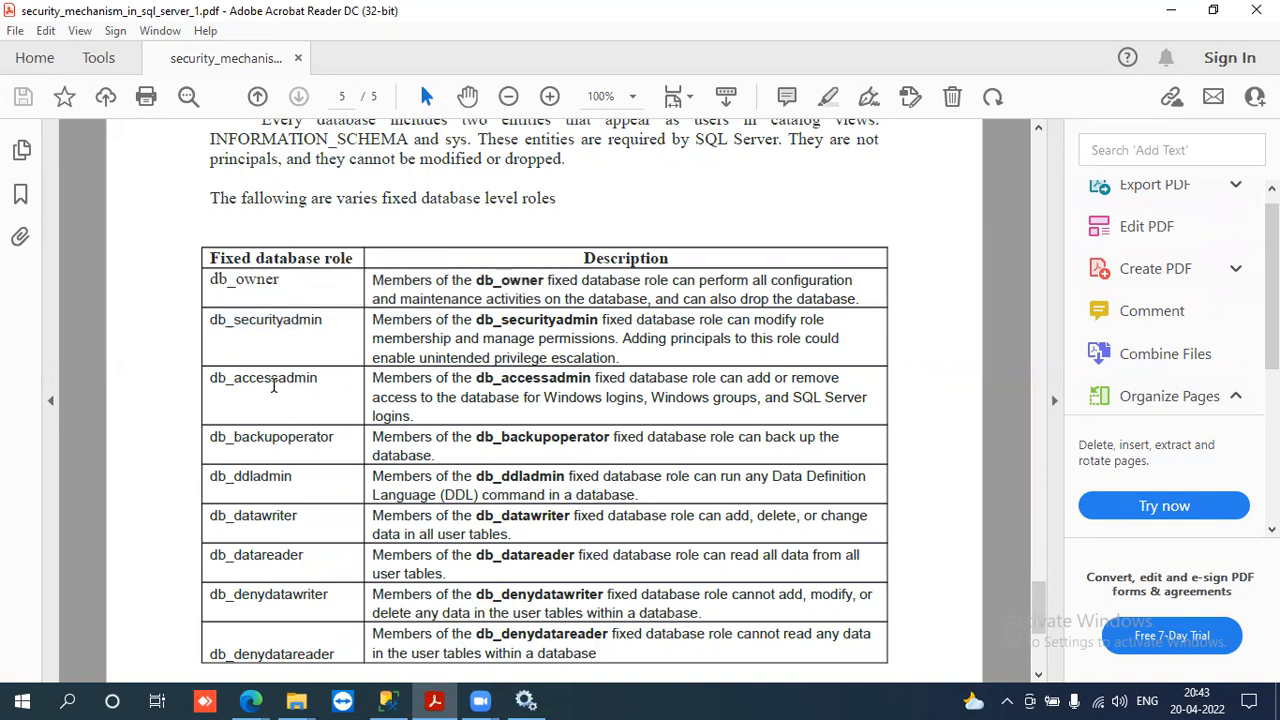
click(322, 397)
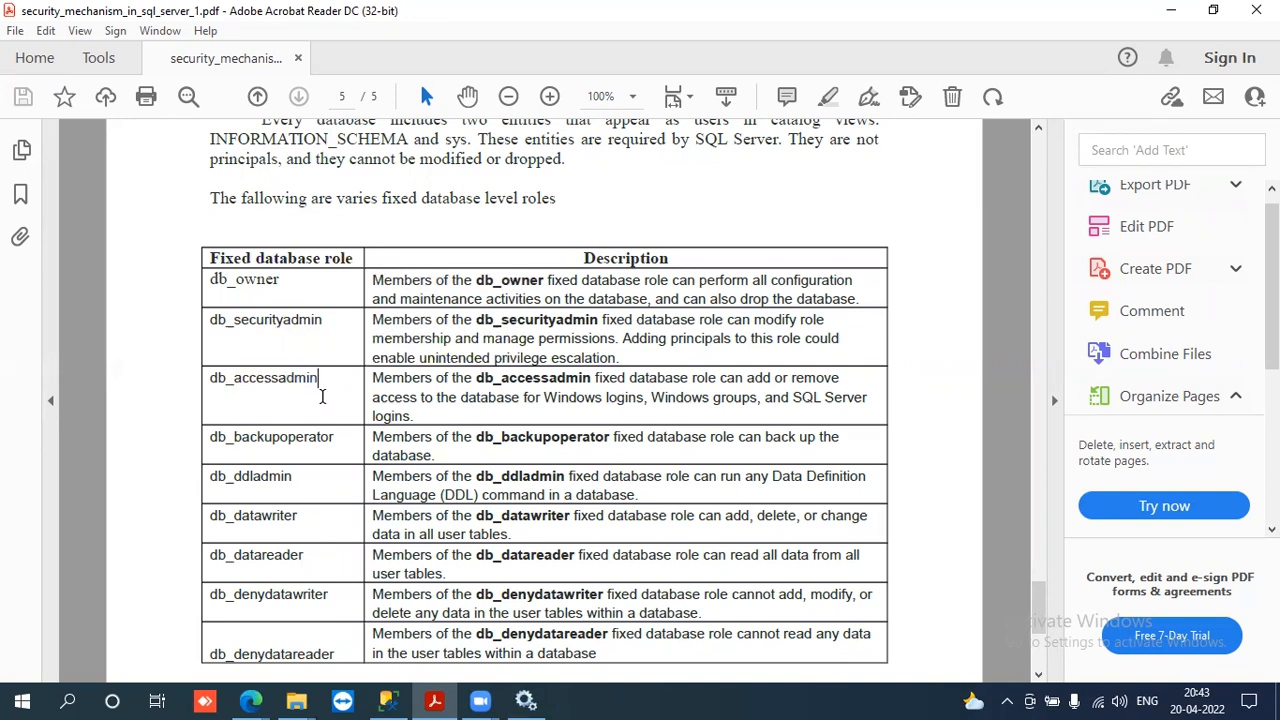